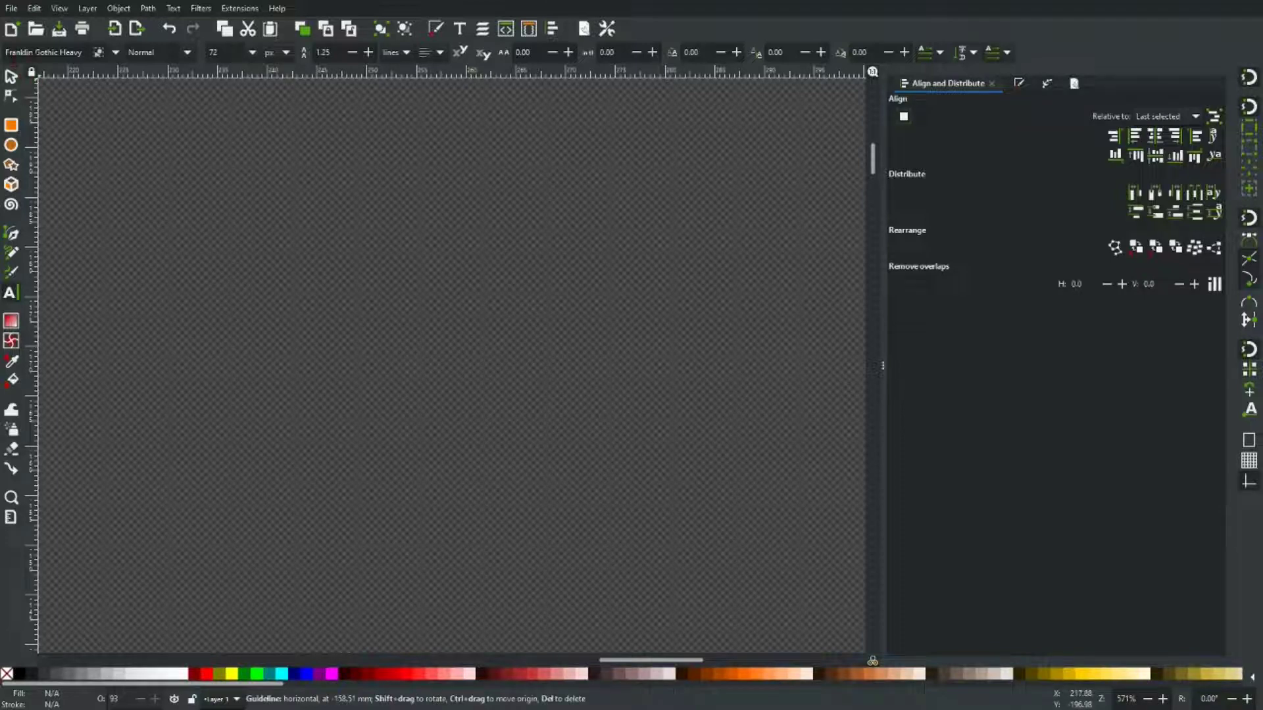
Step: Type WESTERN on the canvas and make its Franklin Gothic Heavy lettering white
click(218, 335)
drag(578, 361, 473, 469)
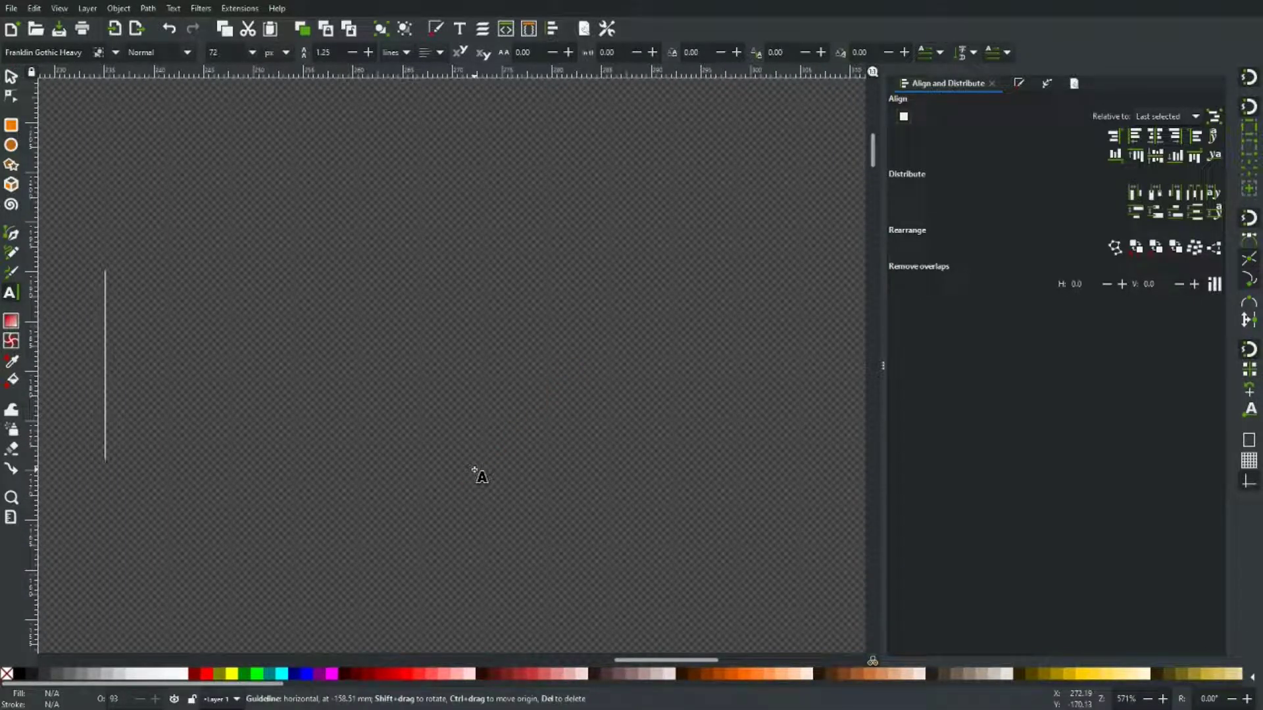
text(WESTERN)
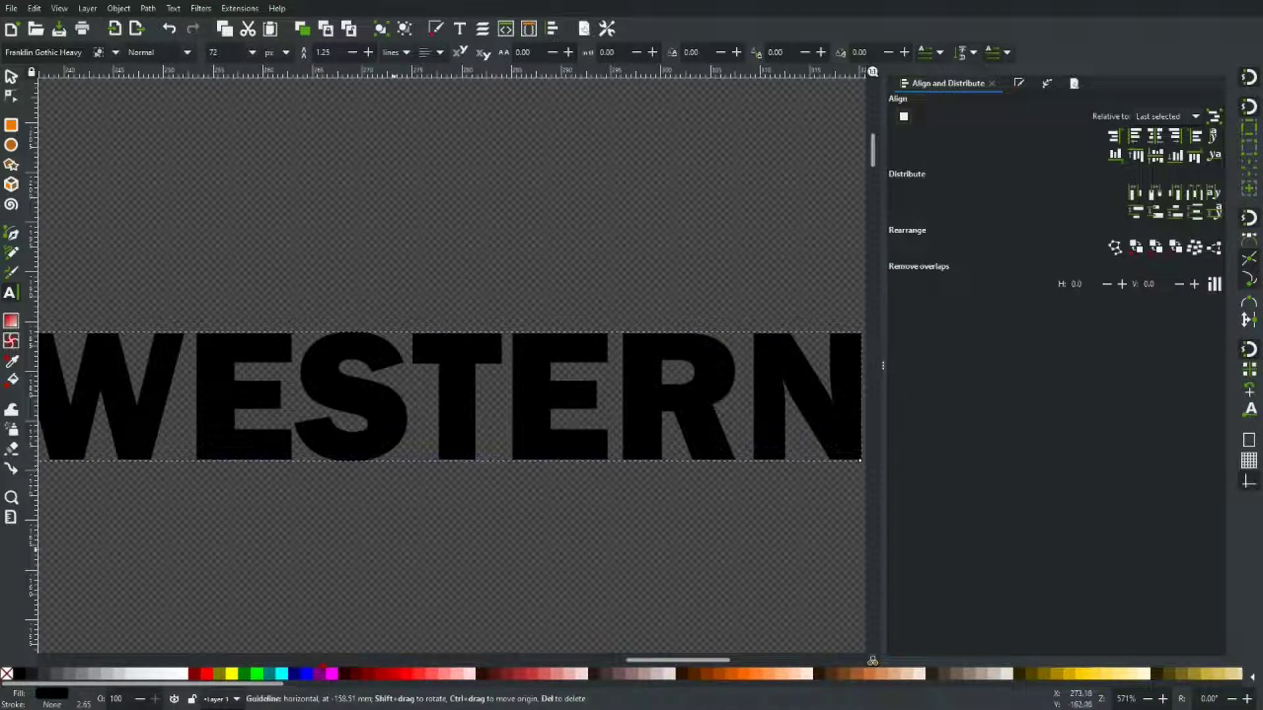
click(184, 677)
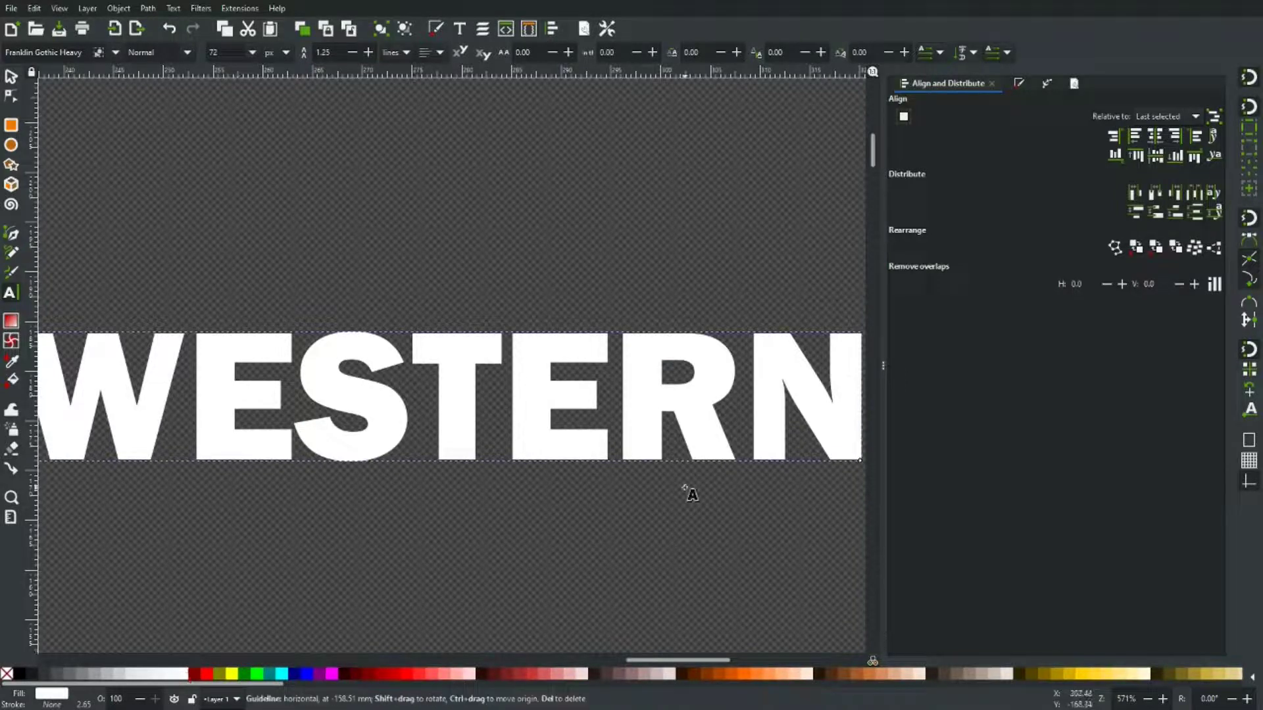
click(10, 76)
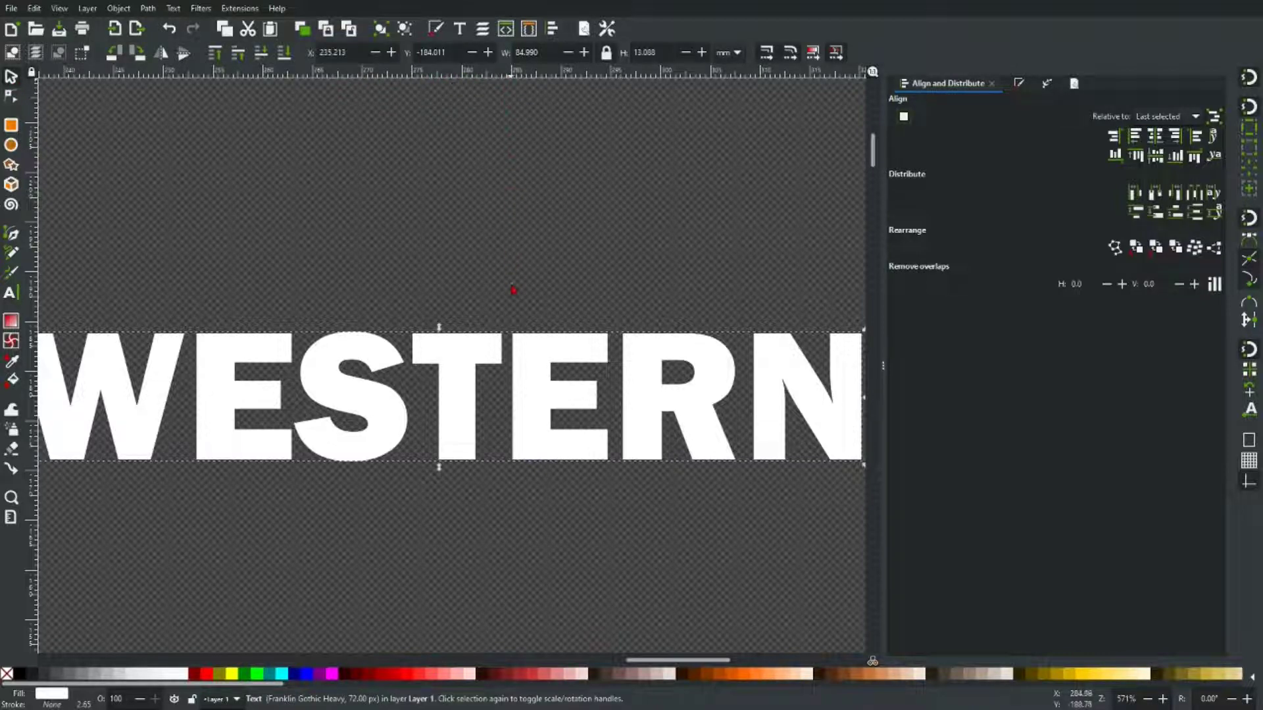
Step: Place two horizontal guides across the middle of WESTERN and zoom in to check their placement
drag(510, 321, 495, 414)
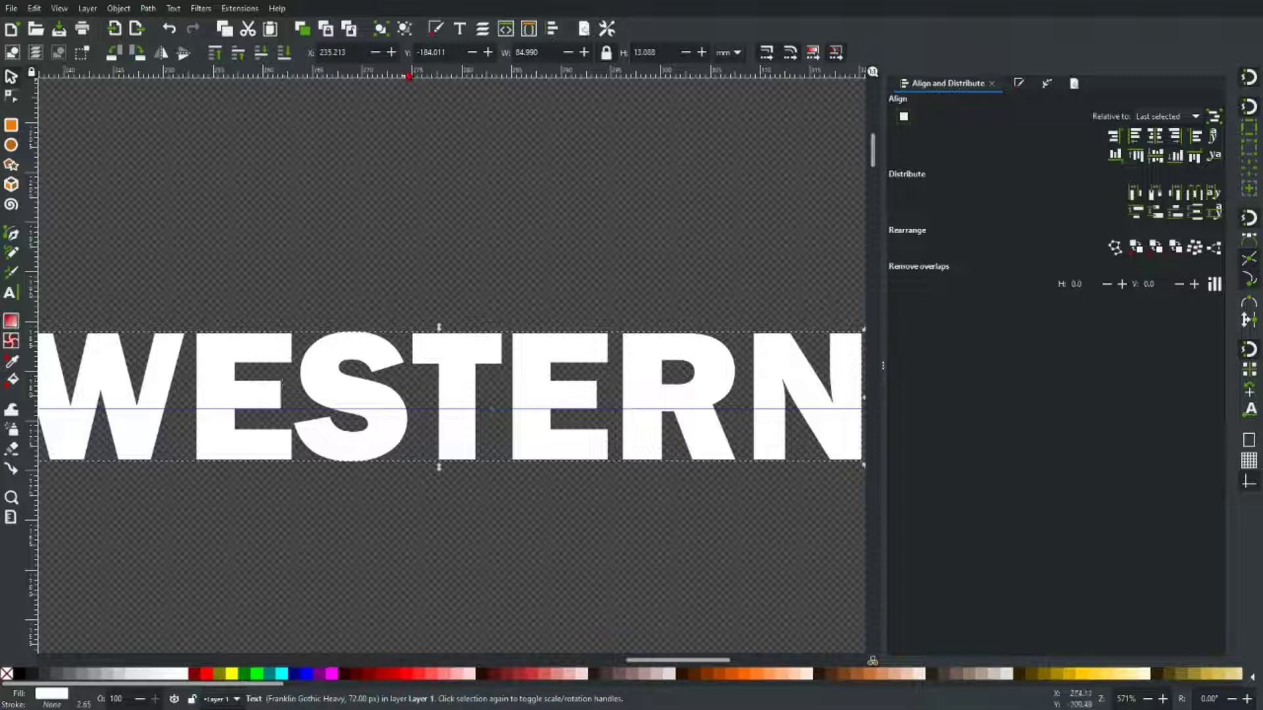
drag(415, 144, 375, 382)
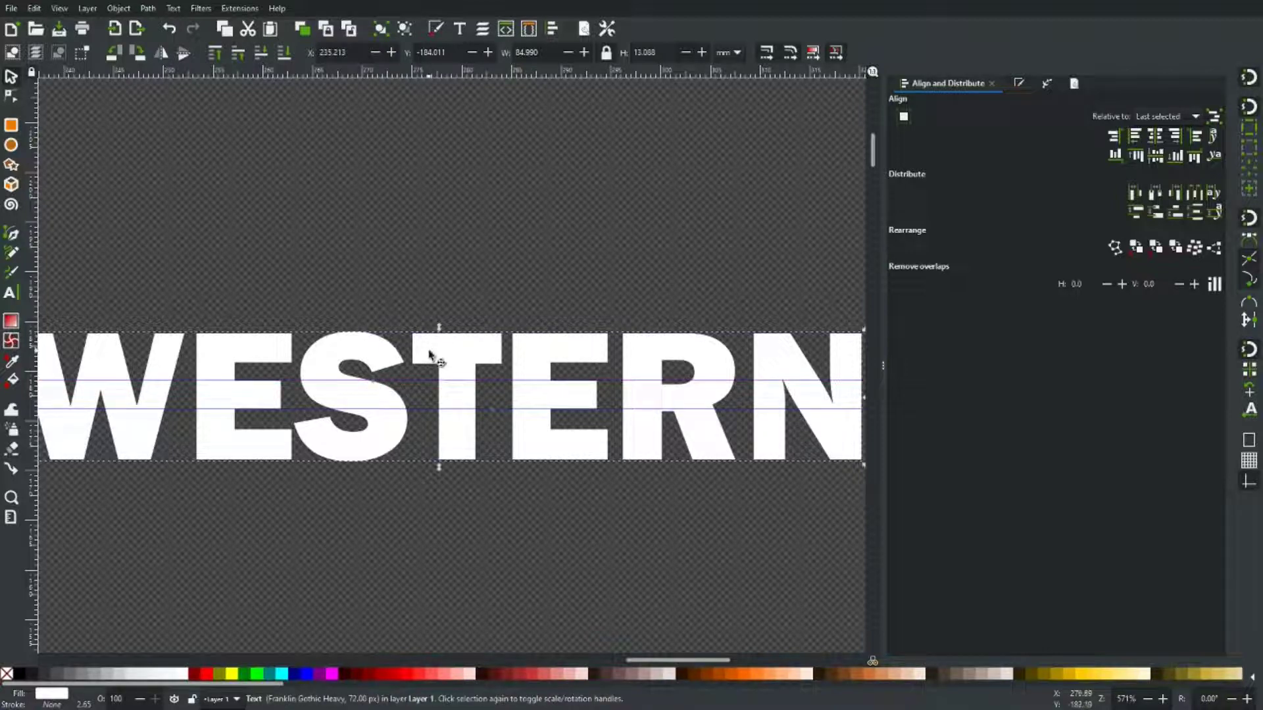
ctrl+scroll(268, 394, up, 4)
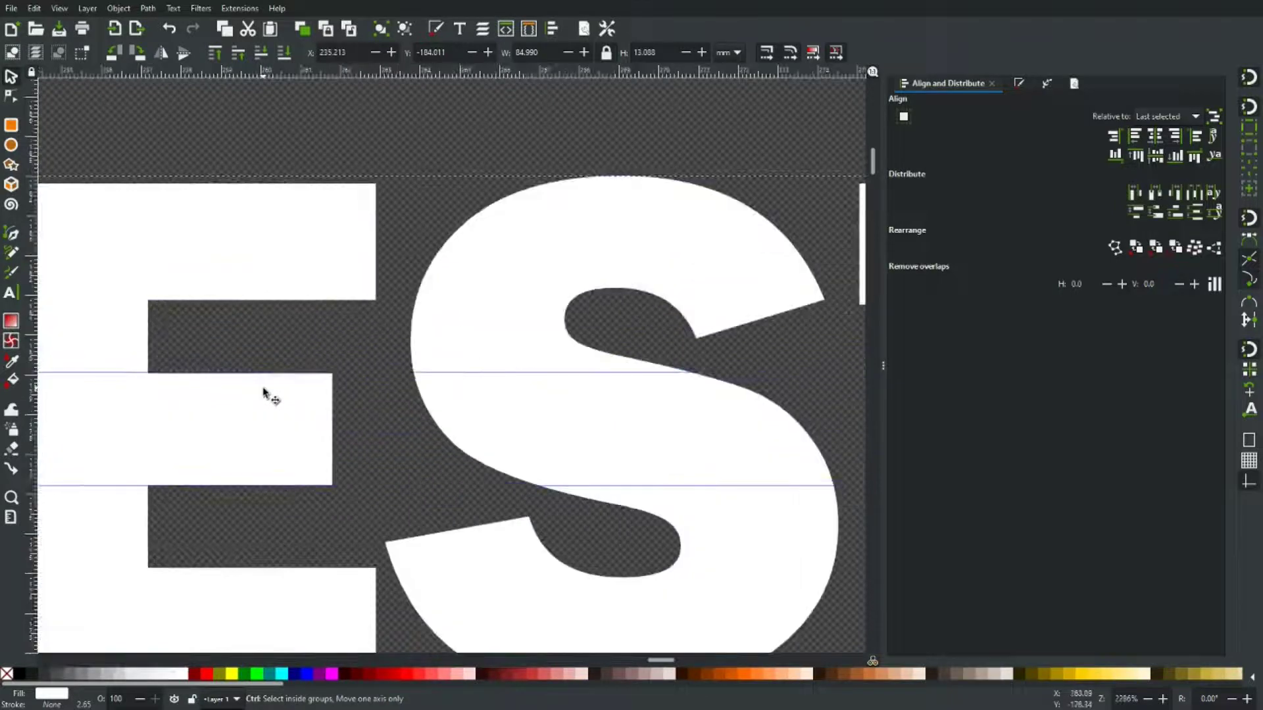
ctrl+scroll(261, 397, up, 1)
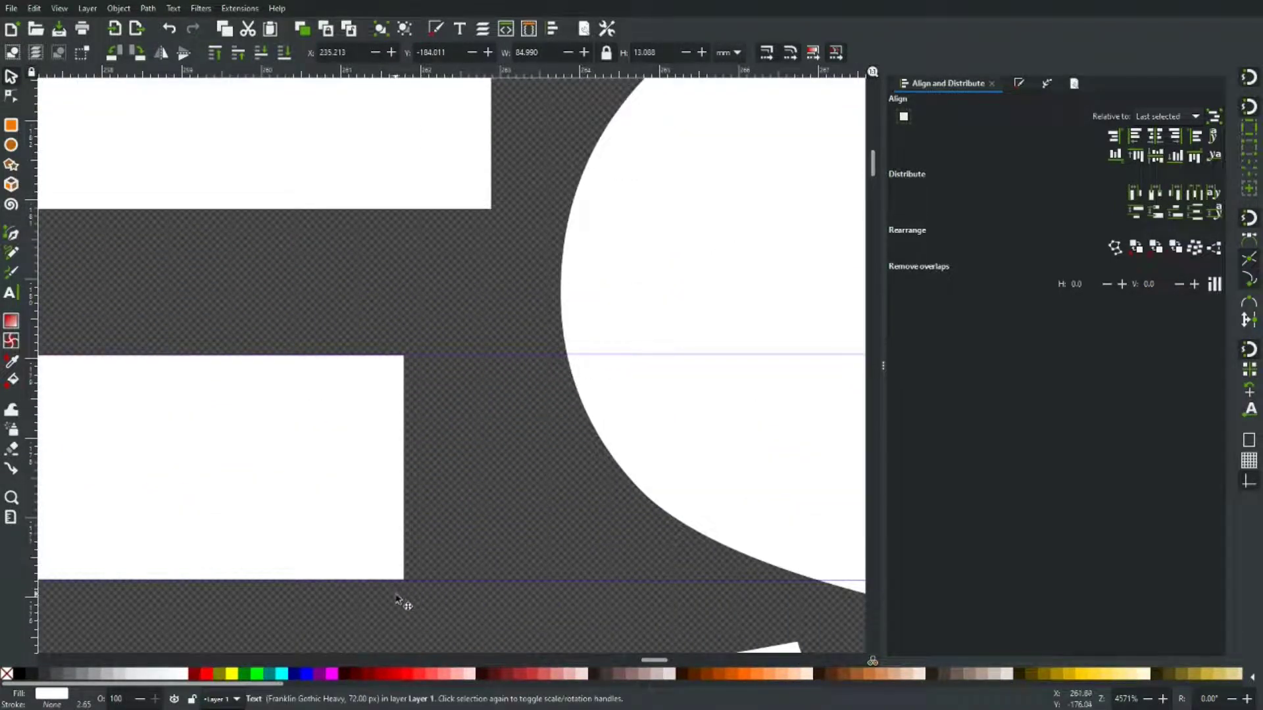
ctrl+scroll(402, 601, up, 3)
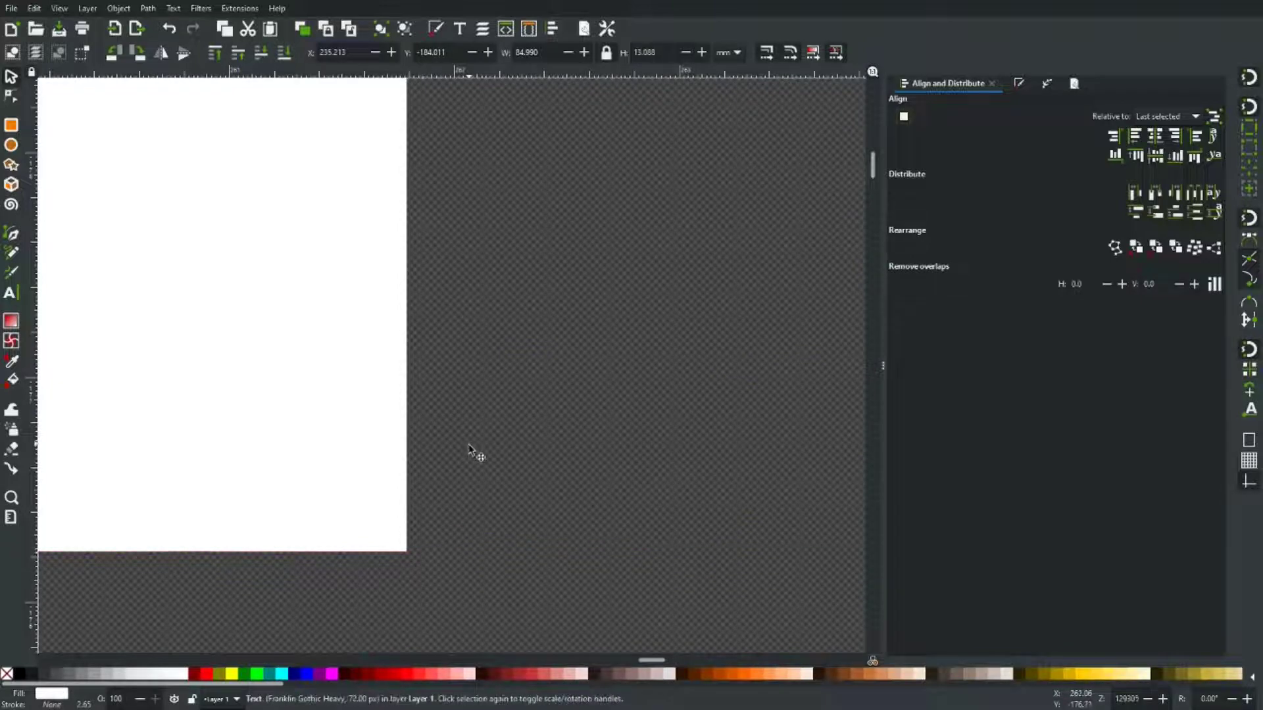
scroll(473, 451, up, 5)
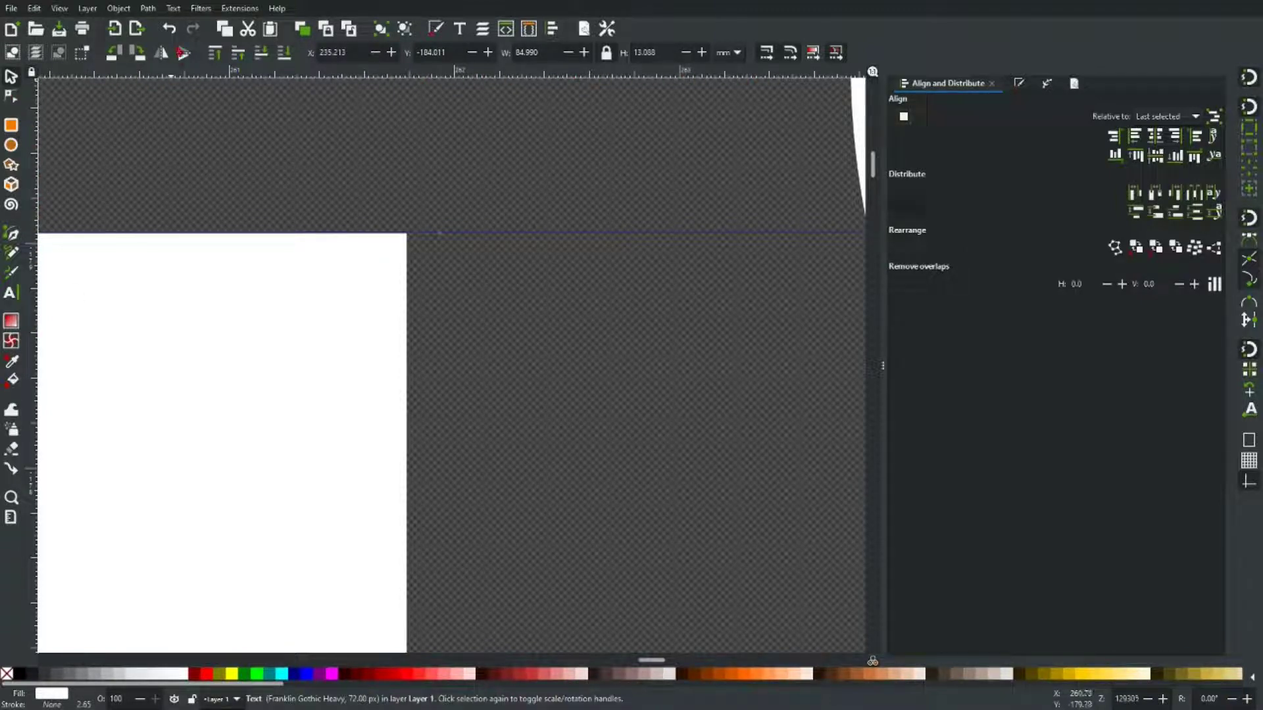
click(60, 9)
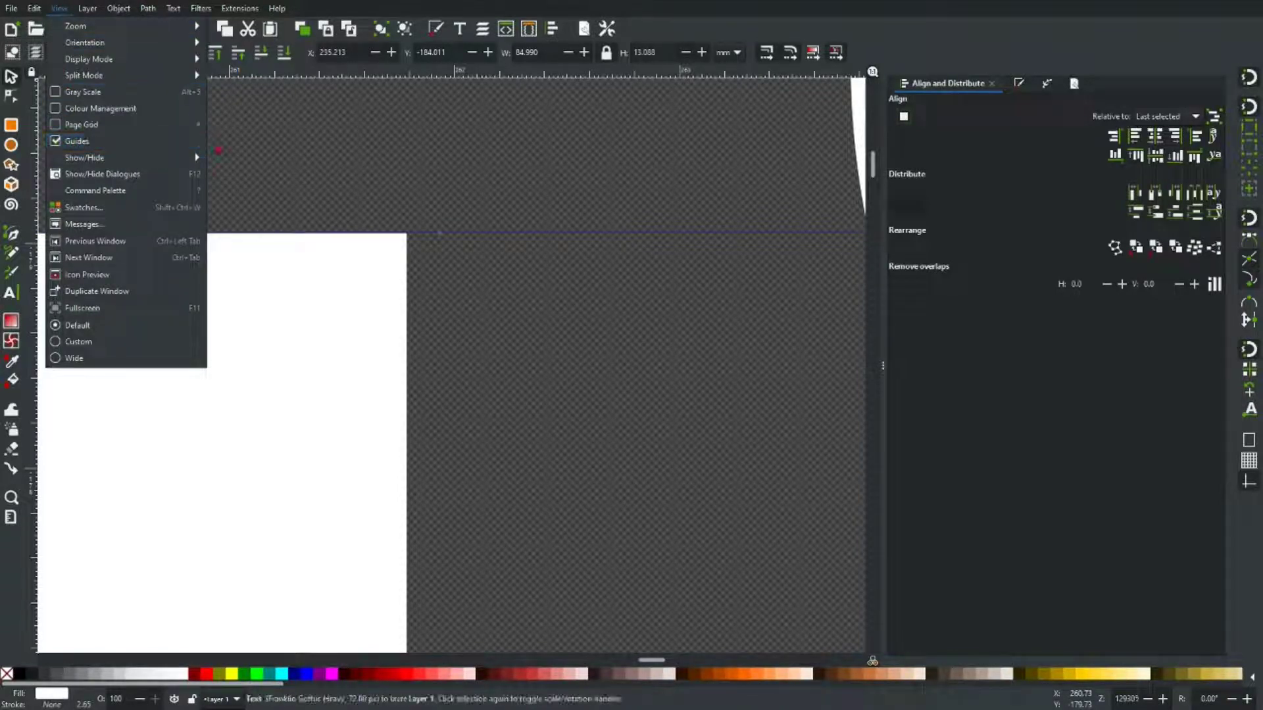
click(507, 151)
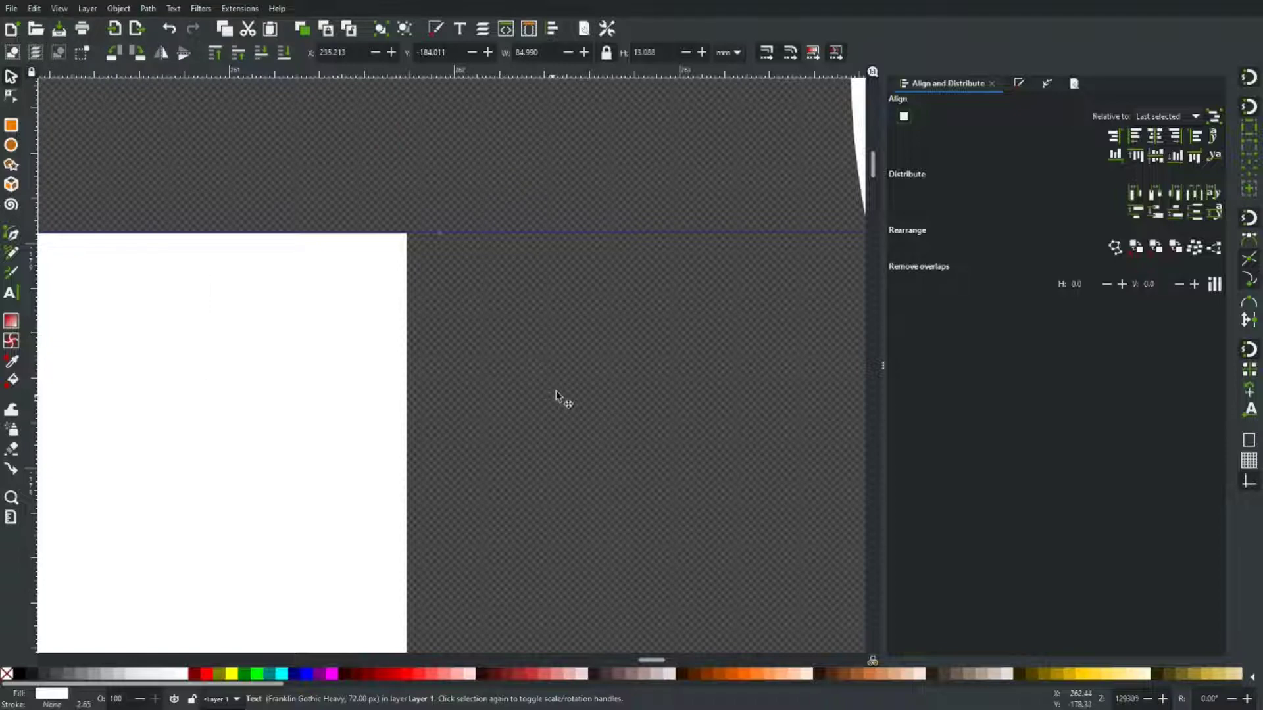
scroll(565, 375, down, 15)
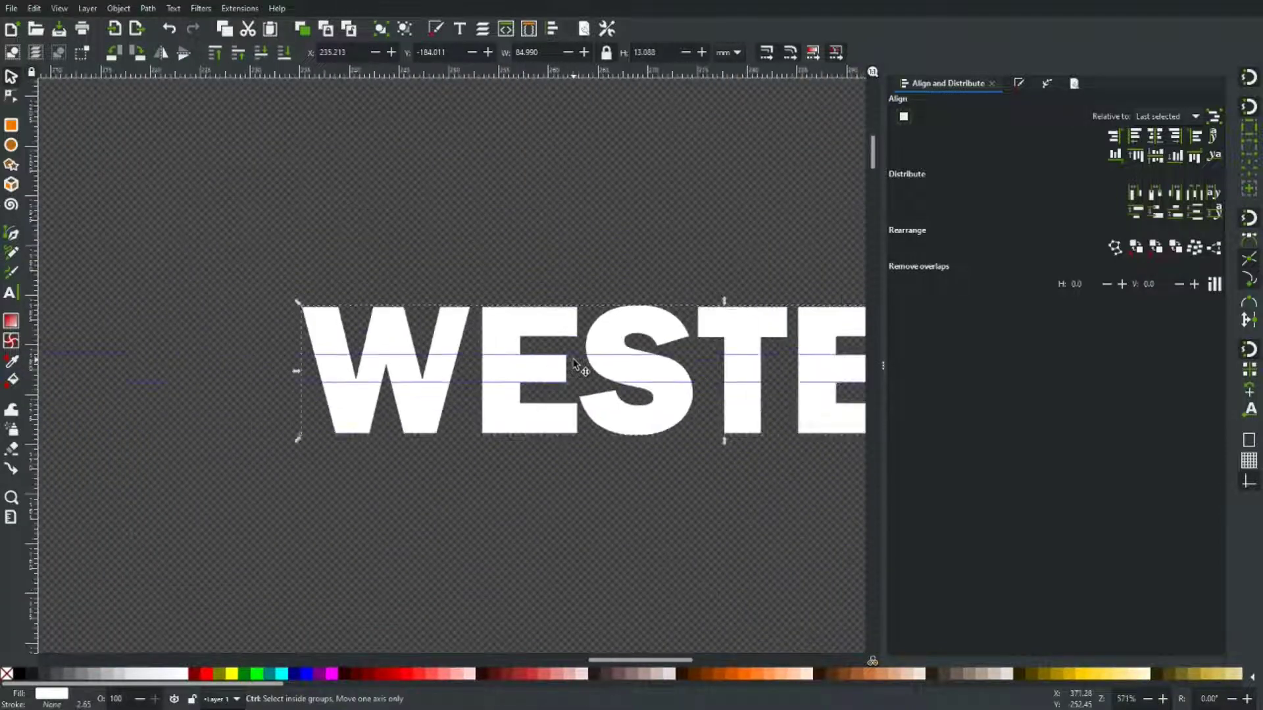
scroll(516, 480, down, 3)
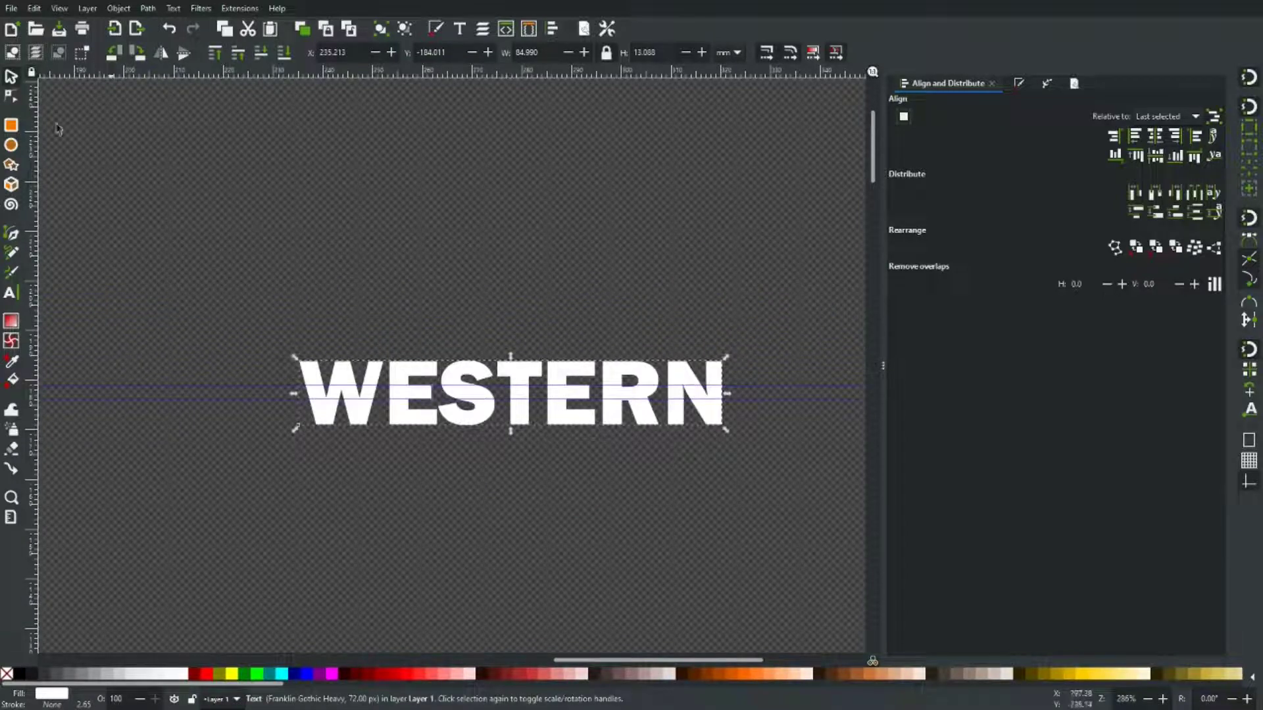
Step: Draw a long thin red rectangle above the text
click(11, 125)
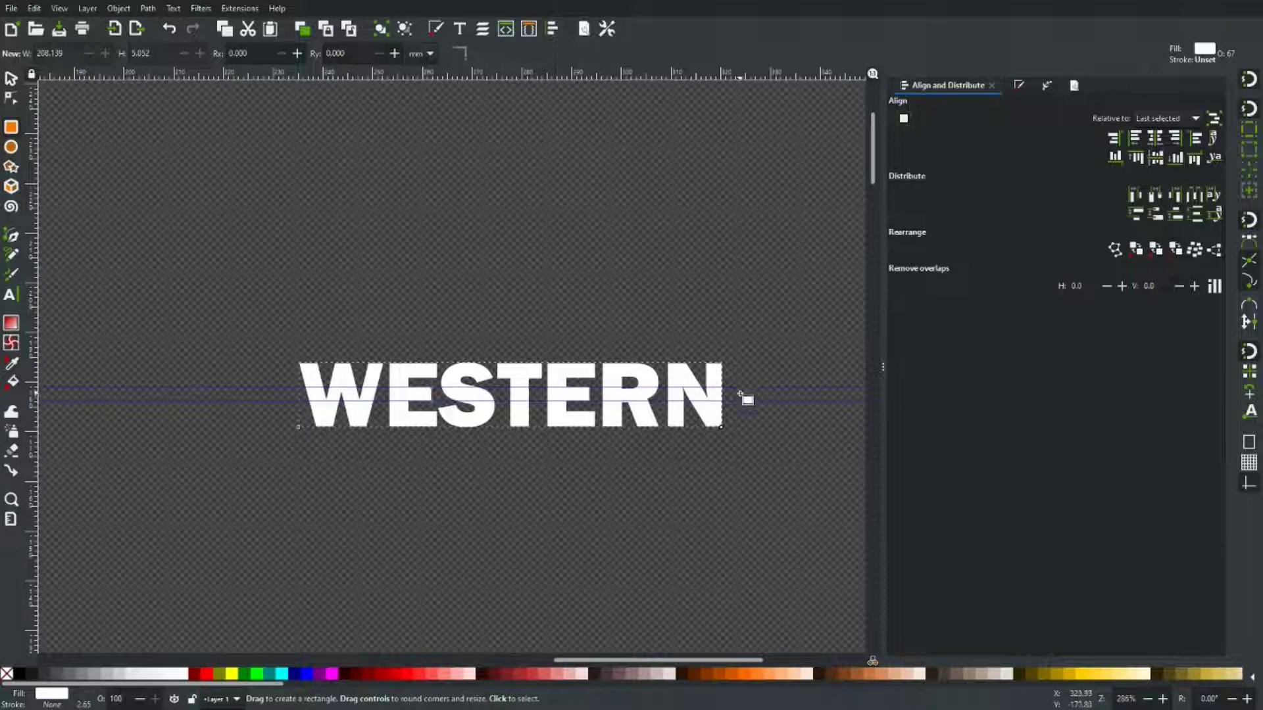
drag(226, 199, 606, 218)
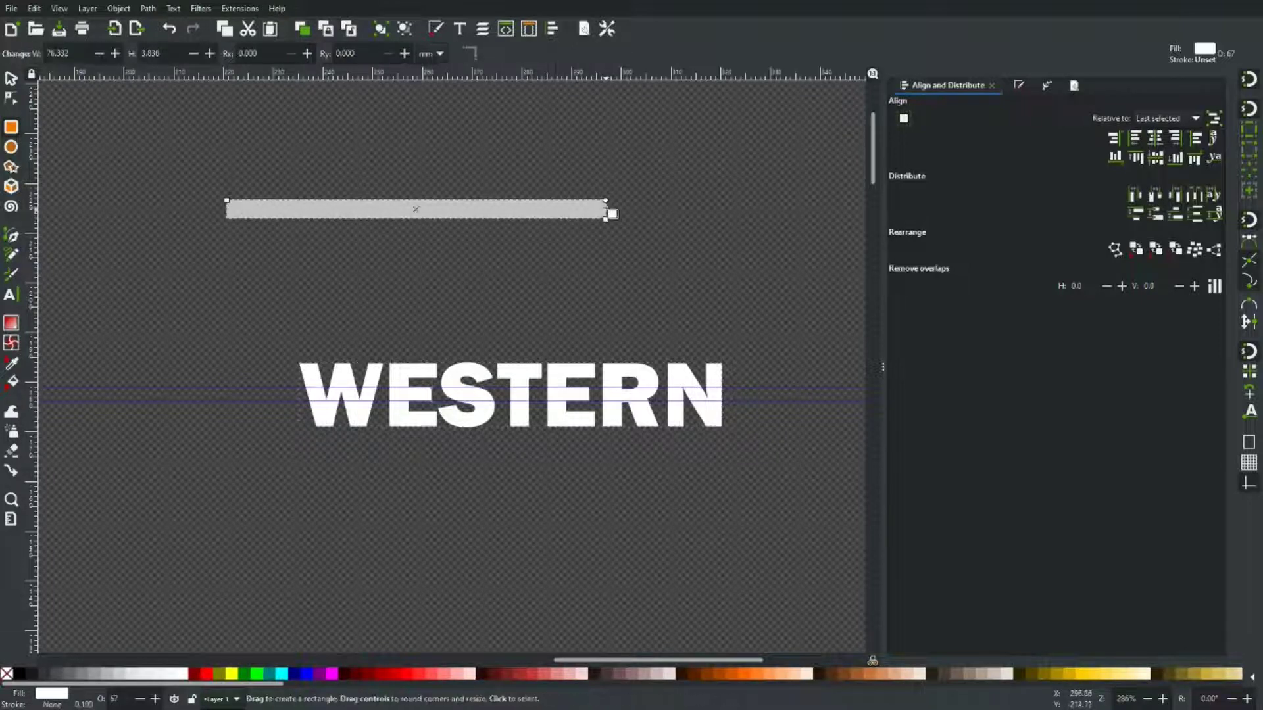
click(205, 677)
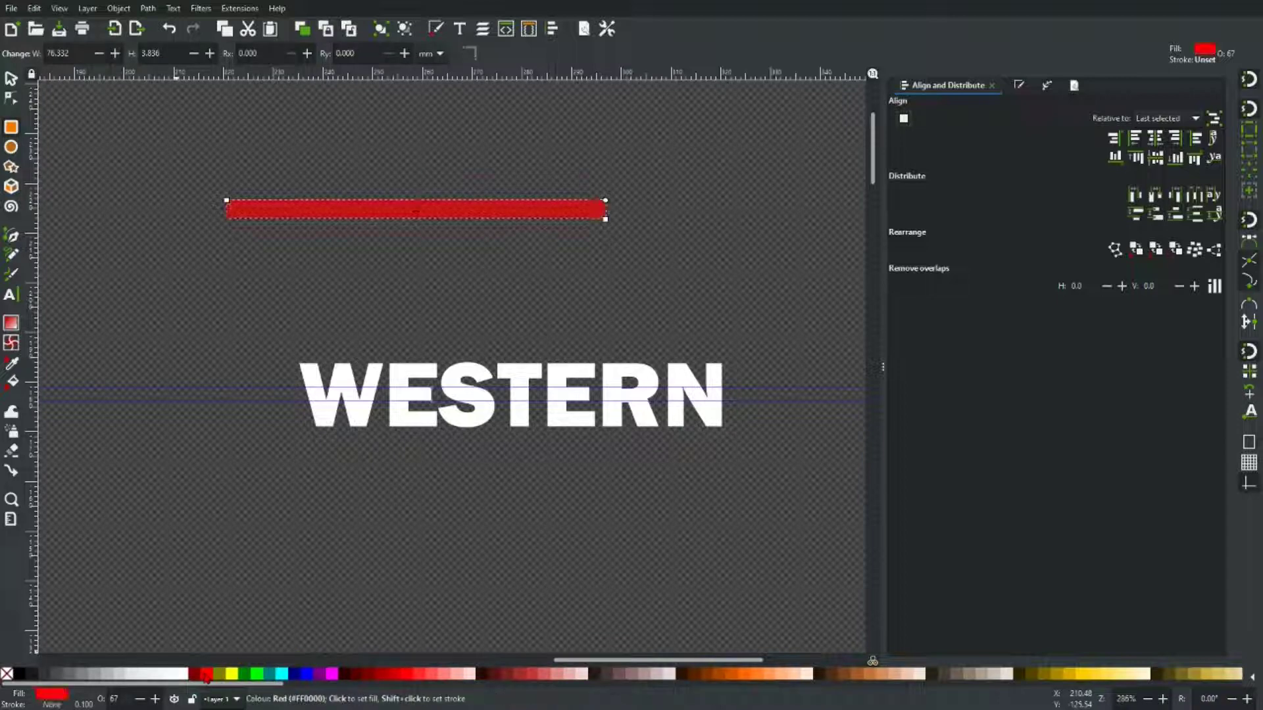
click(11, 78)
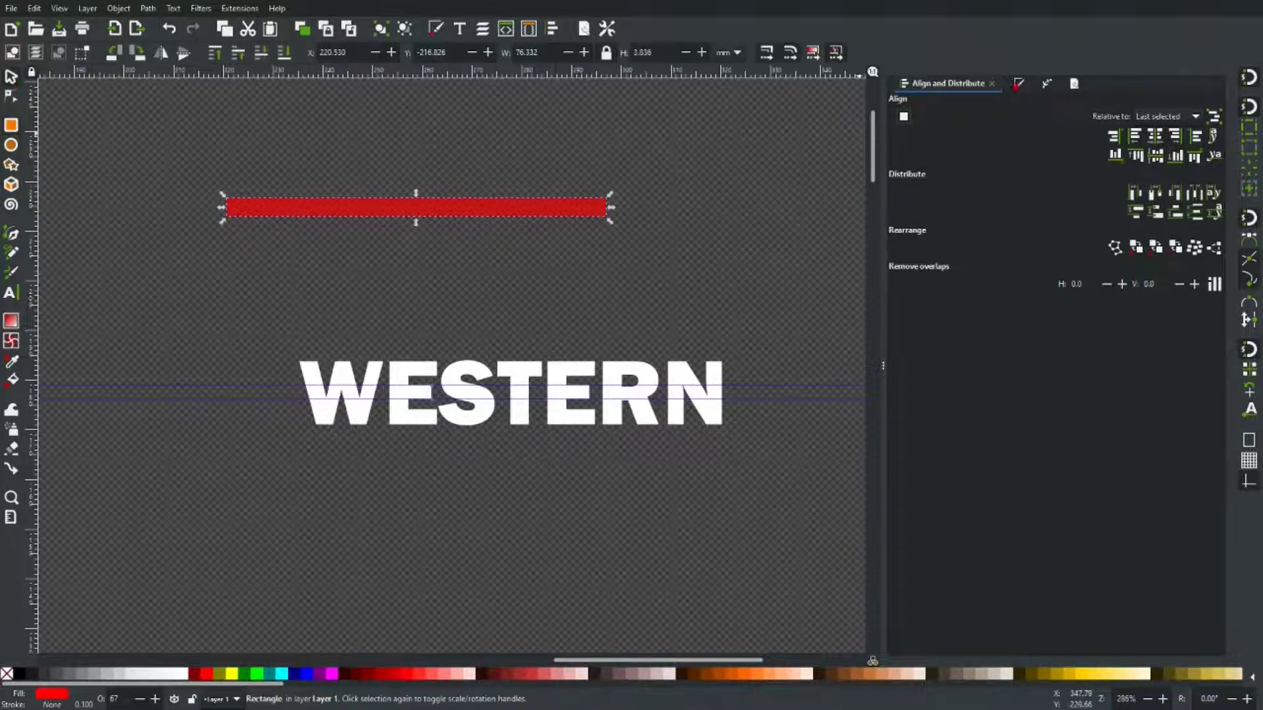
Step: Set the red bar's opacity to 50 and move it down onto WESTERN along the guides
click(1020, 85)
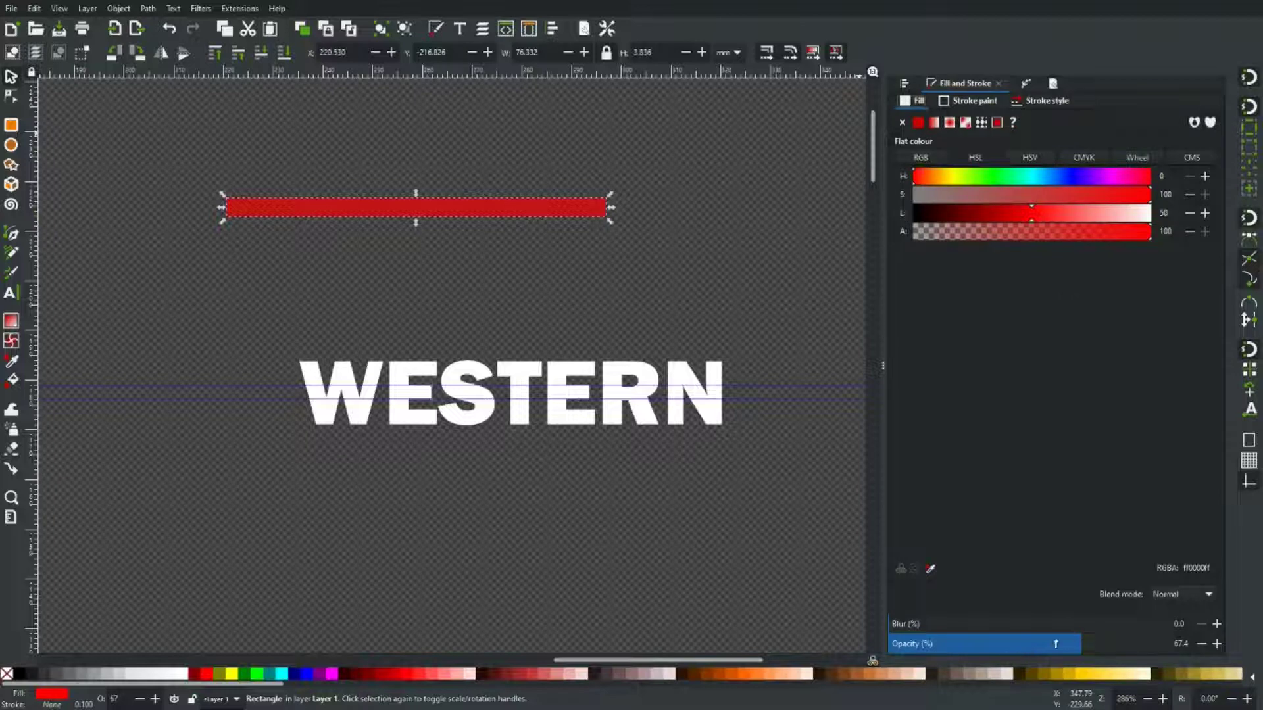
drag(1082, 646, 1061, 643)
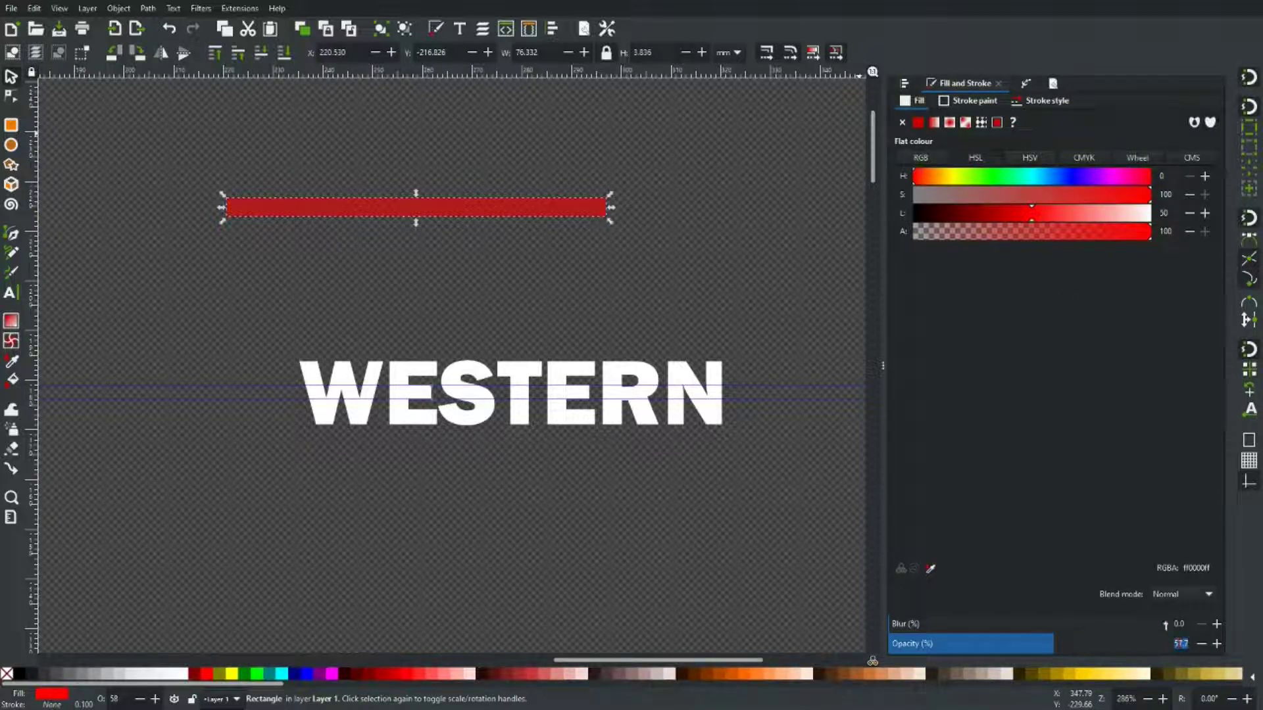
text(0)
key(Return)
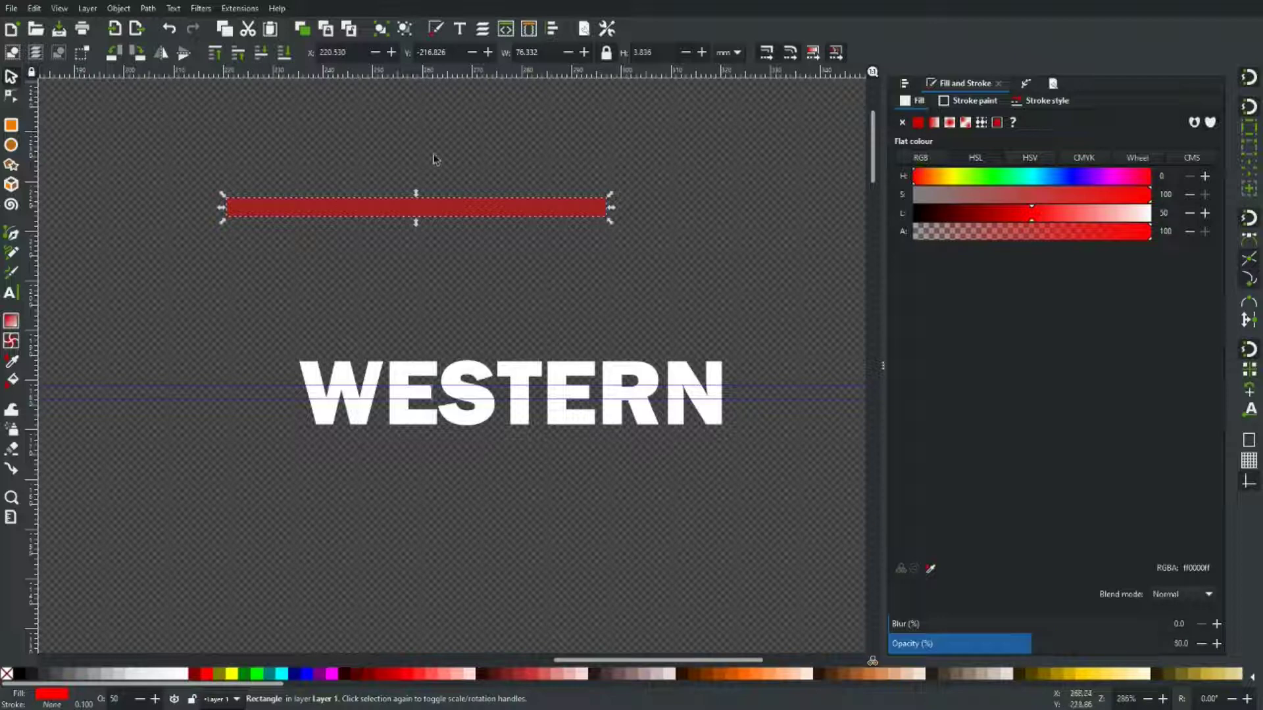
drag(406, 206, 371, 394)
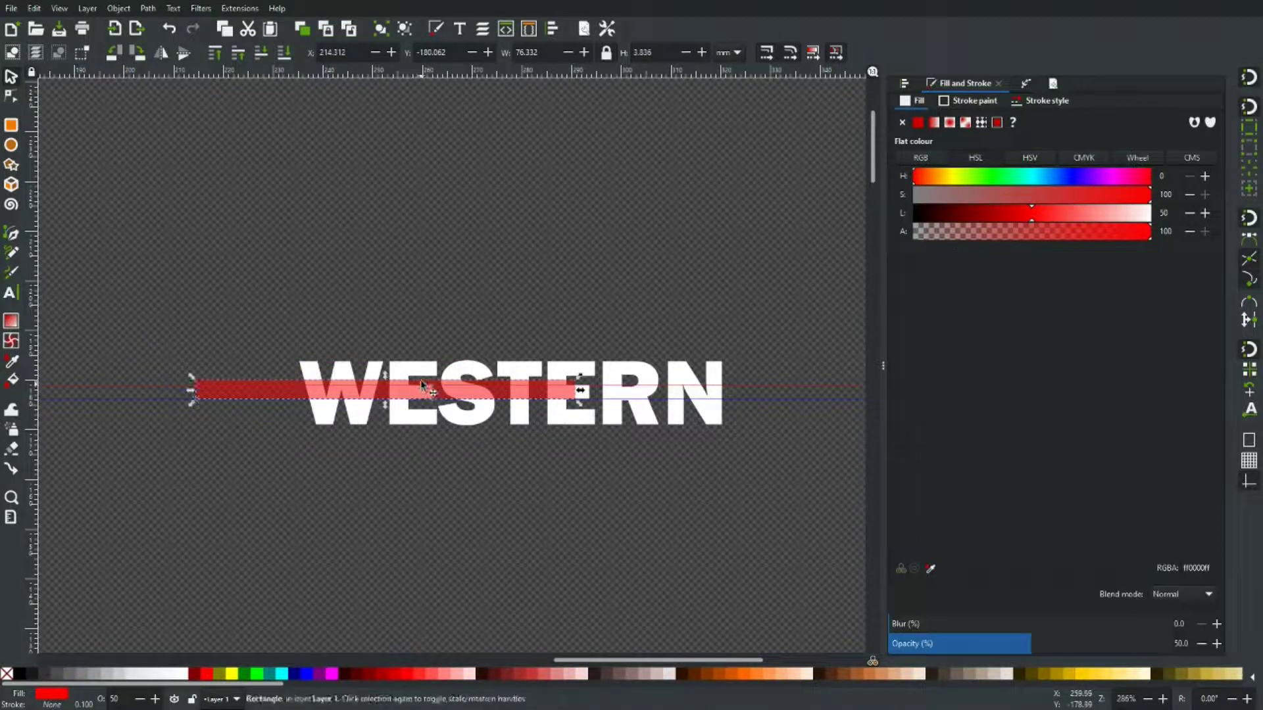
Step: With guide snapping on, stretch the red bar across WESTERN's full width between the guides
click(1245, 483)
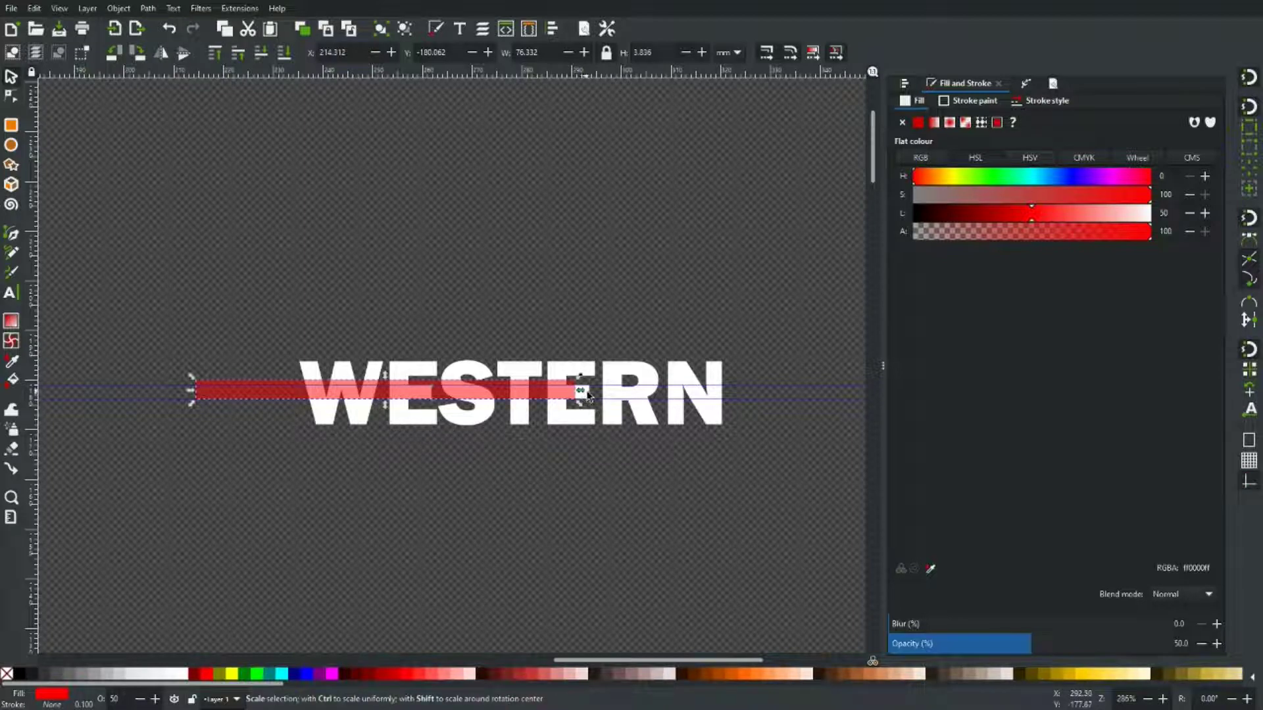
drag(587, 395, 783, 390)
scroll(473, 393, up, 6)
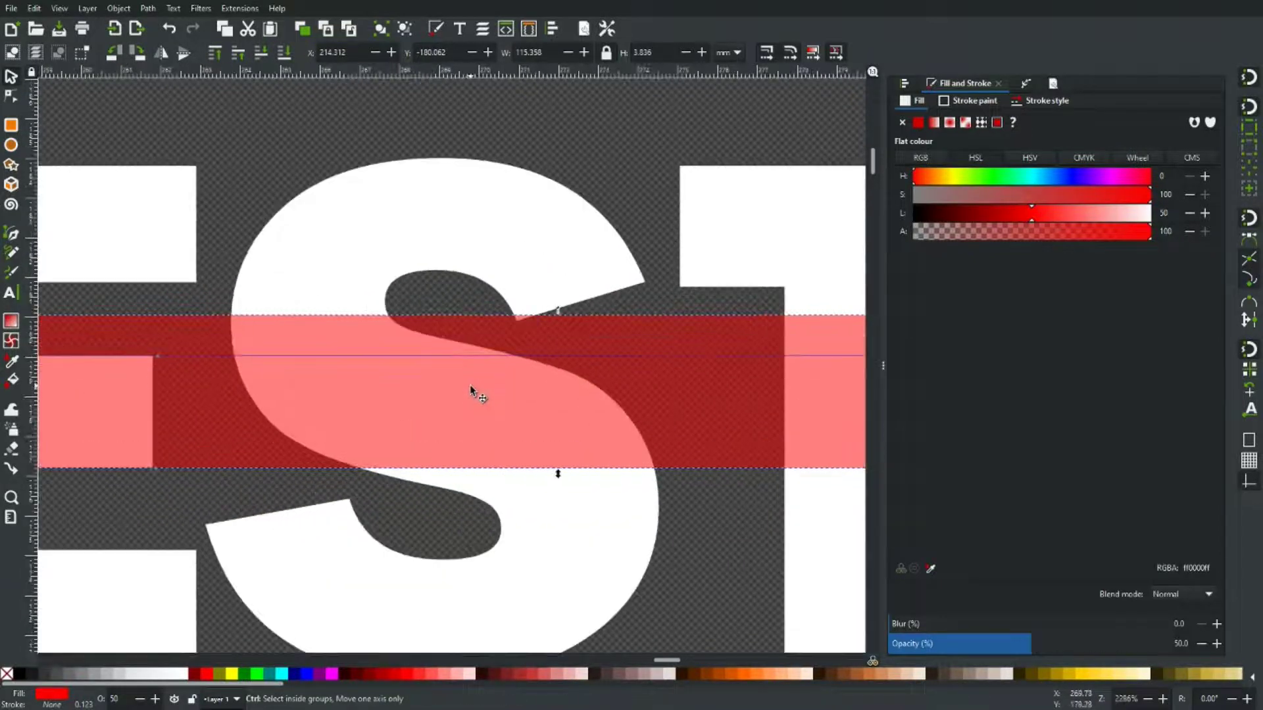
drag(558, 314, 557, 356)
scroll(702, 536, down, 4)
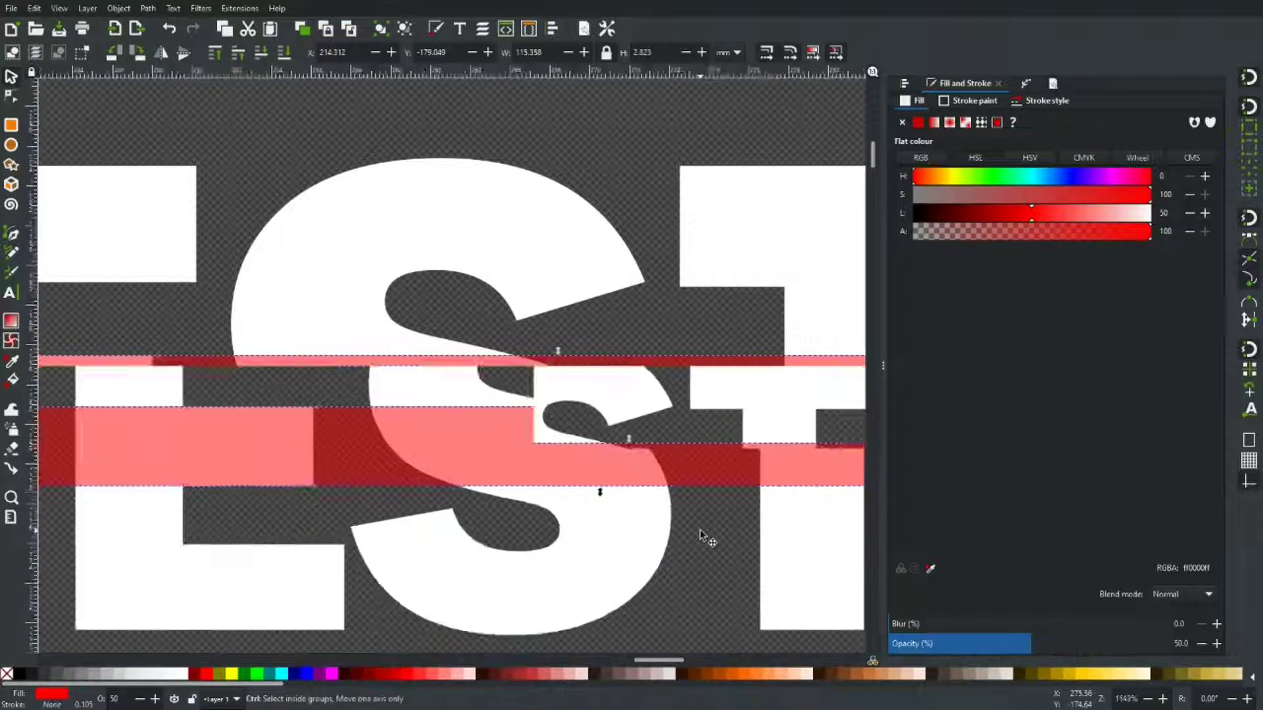
scroll(451, 555, down, 2)
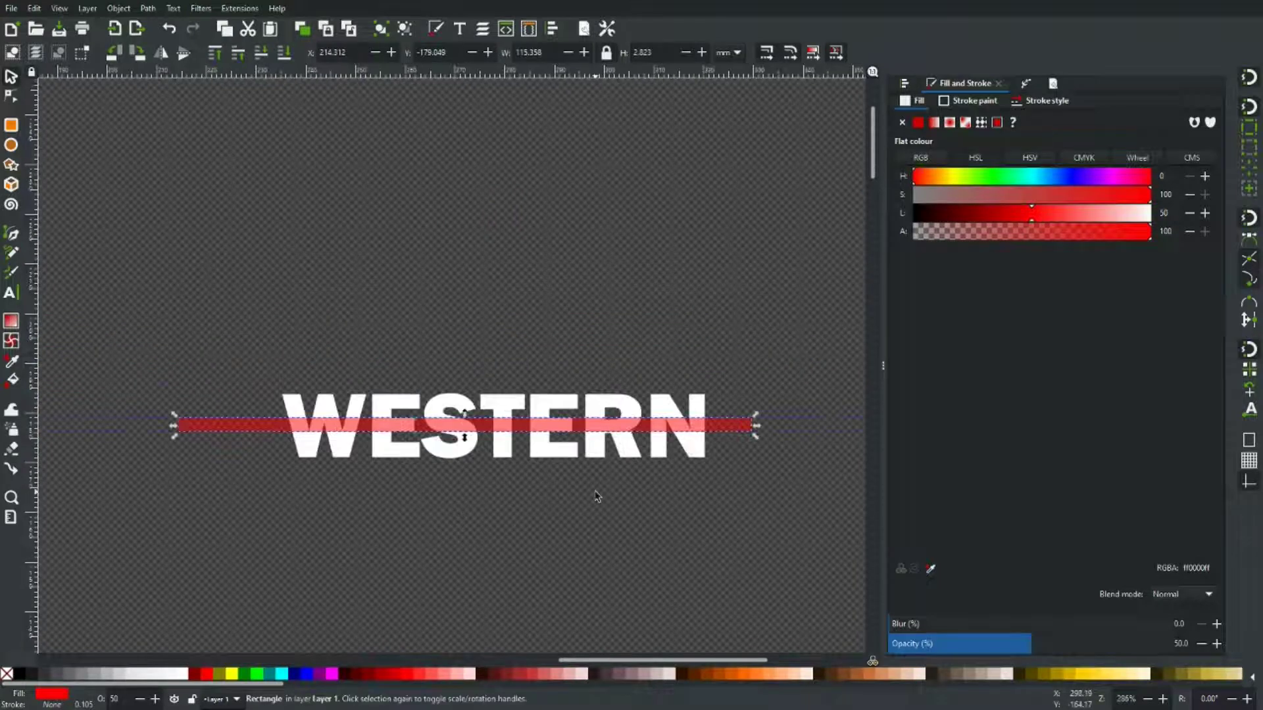
drag(175, 428, 256, 430)
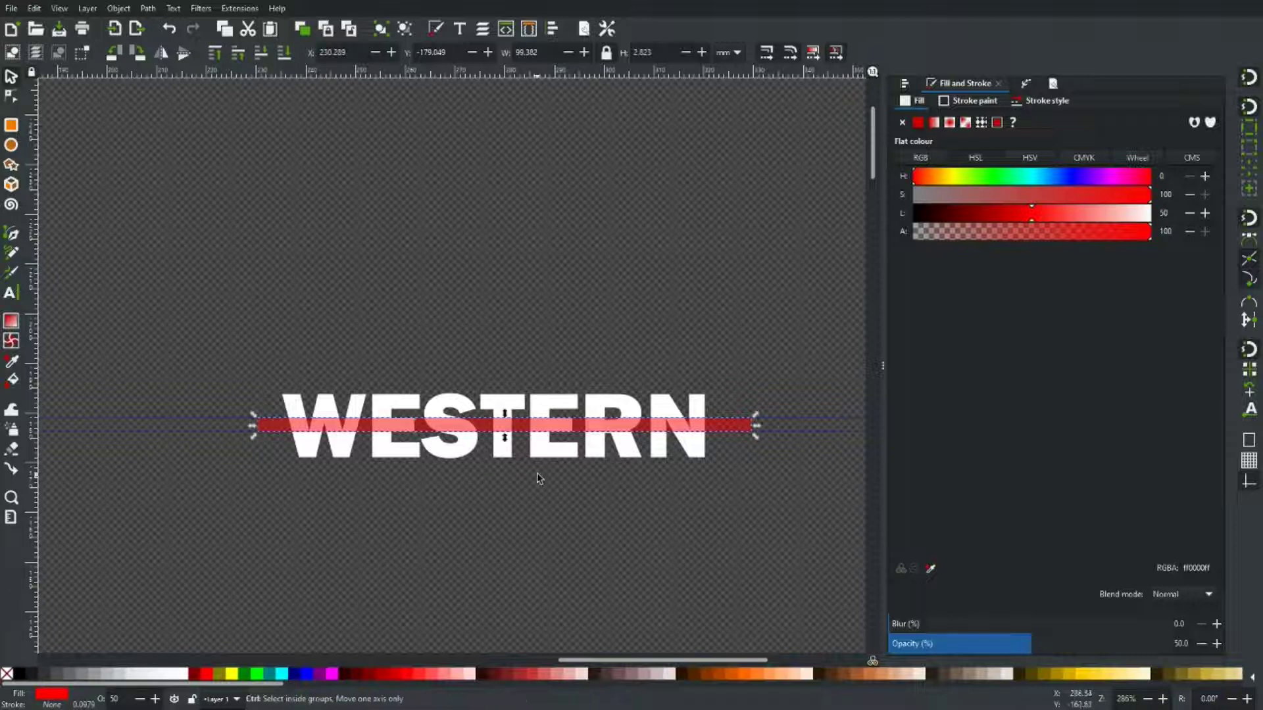
ctrl+scroll(535, 474, up, 2)
ctrl+scroll(535, 474, down, 2)
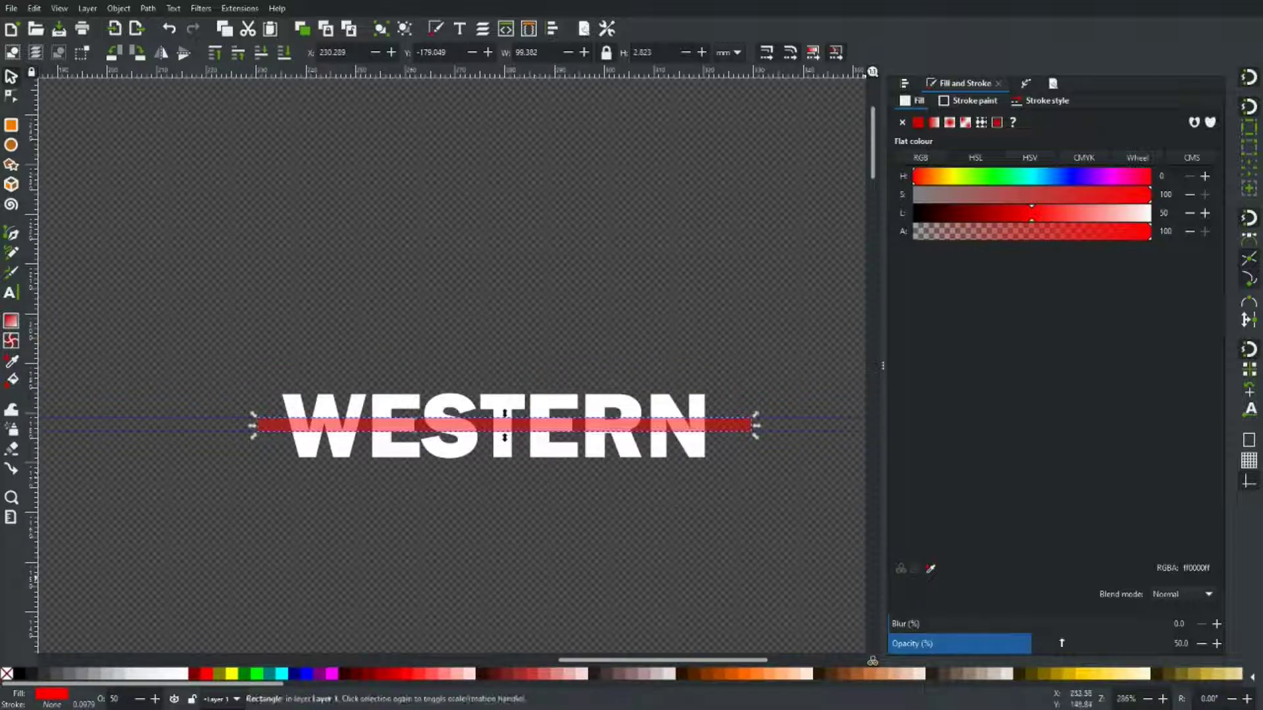
Step: Give the red stripe a flat red stroke and zoom in on its right end
click(552, 299)
key(5)
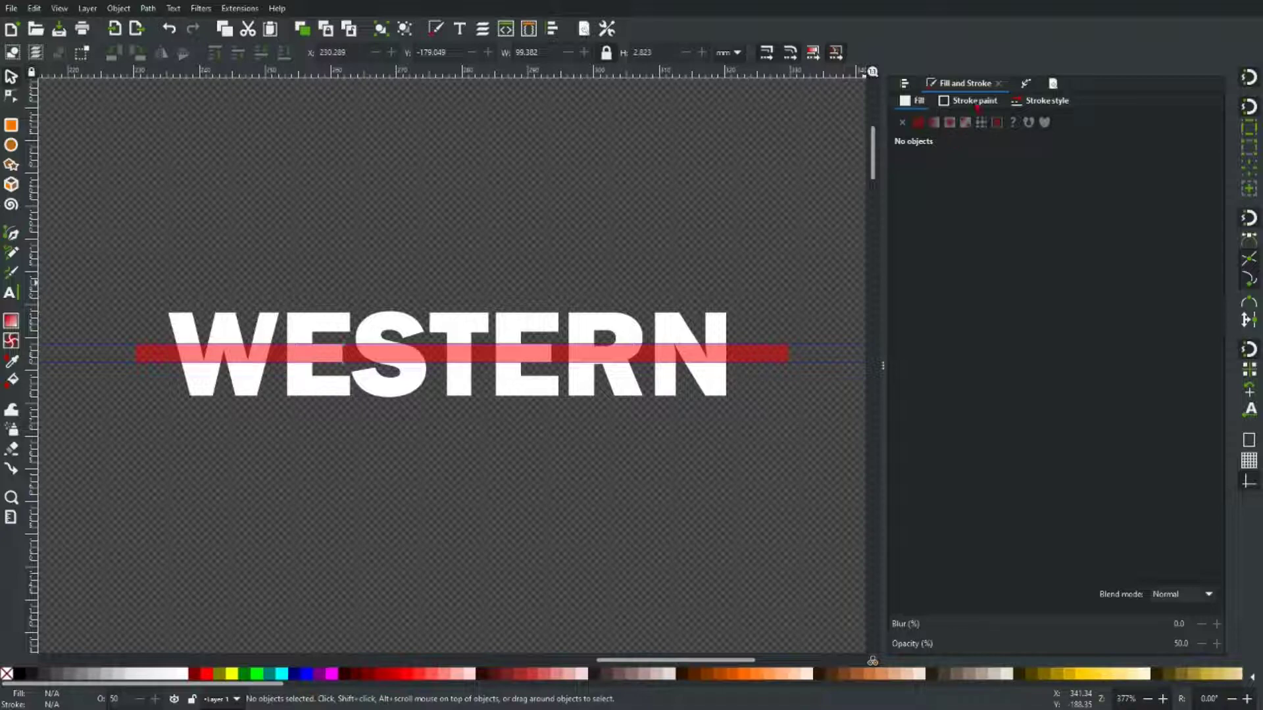
click(676, 359)
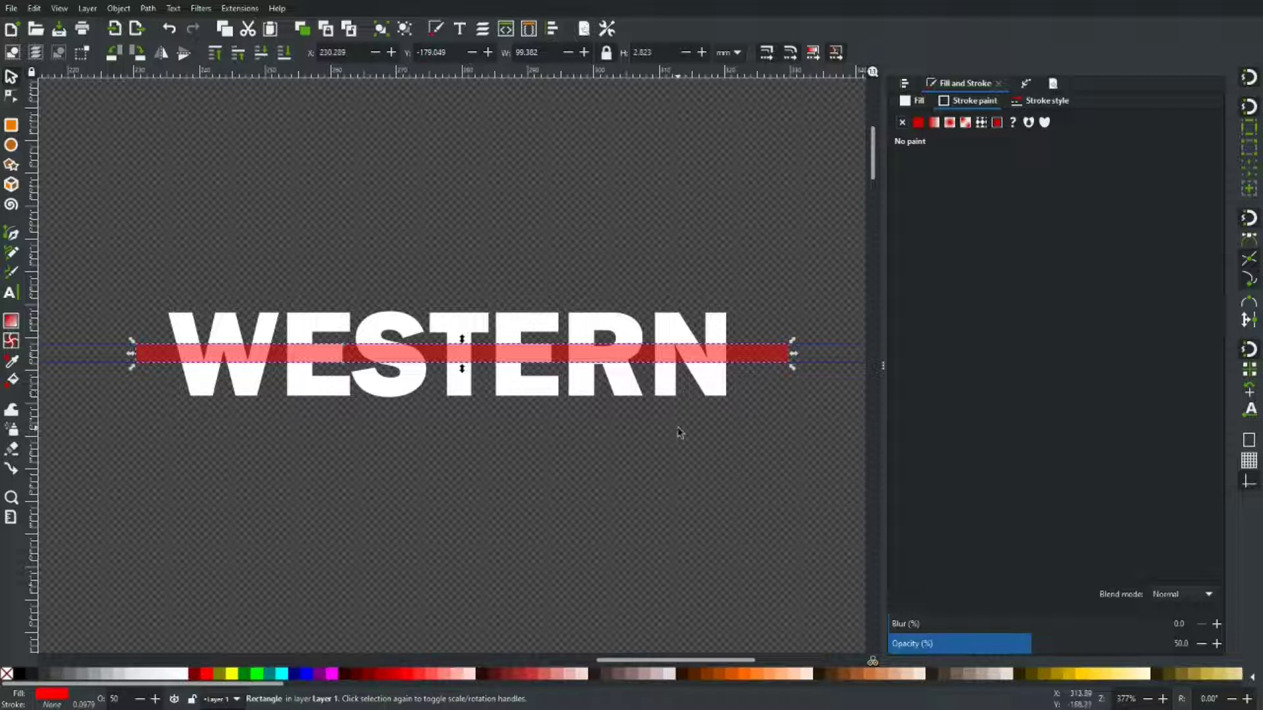
click(917, 122)
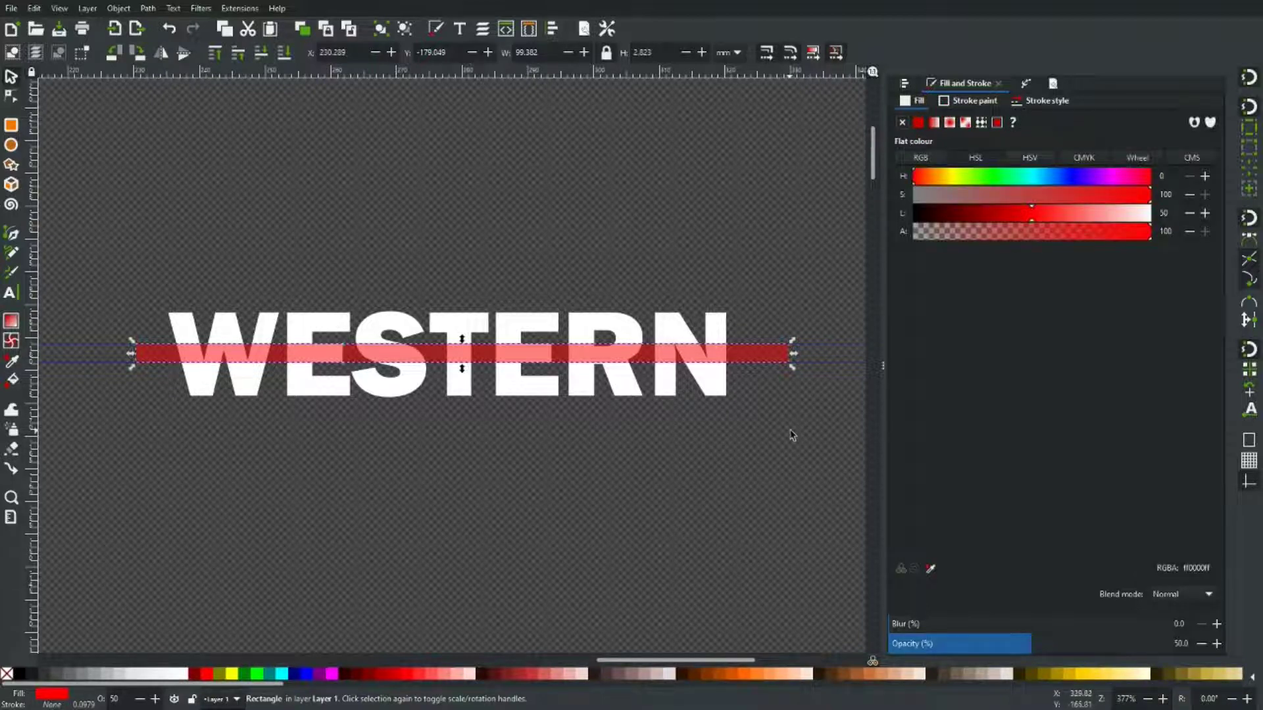
drag(791, 434, 552, 431)
scroll(549, 380, up, 7)
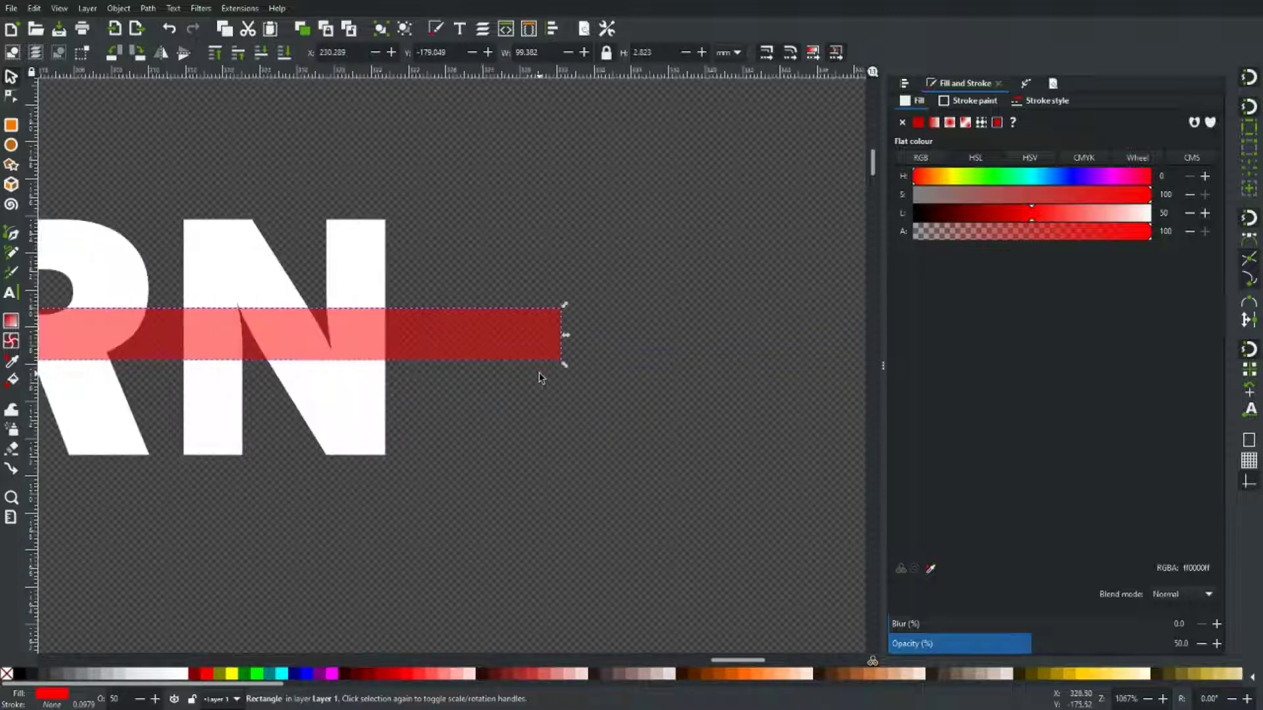
click(558, 394)
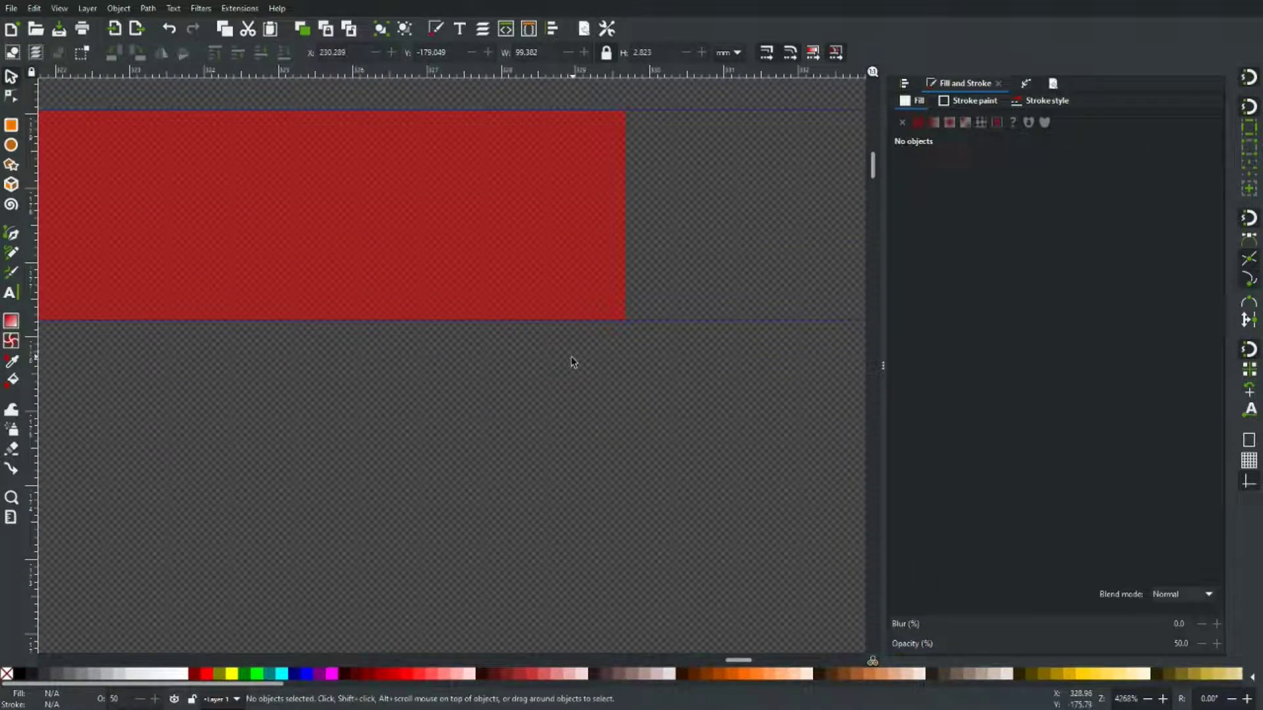
Step: Draw a closed triangle with the Pen tool, tip pointing right from the stripe's right end
key(b)
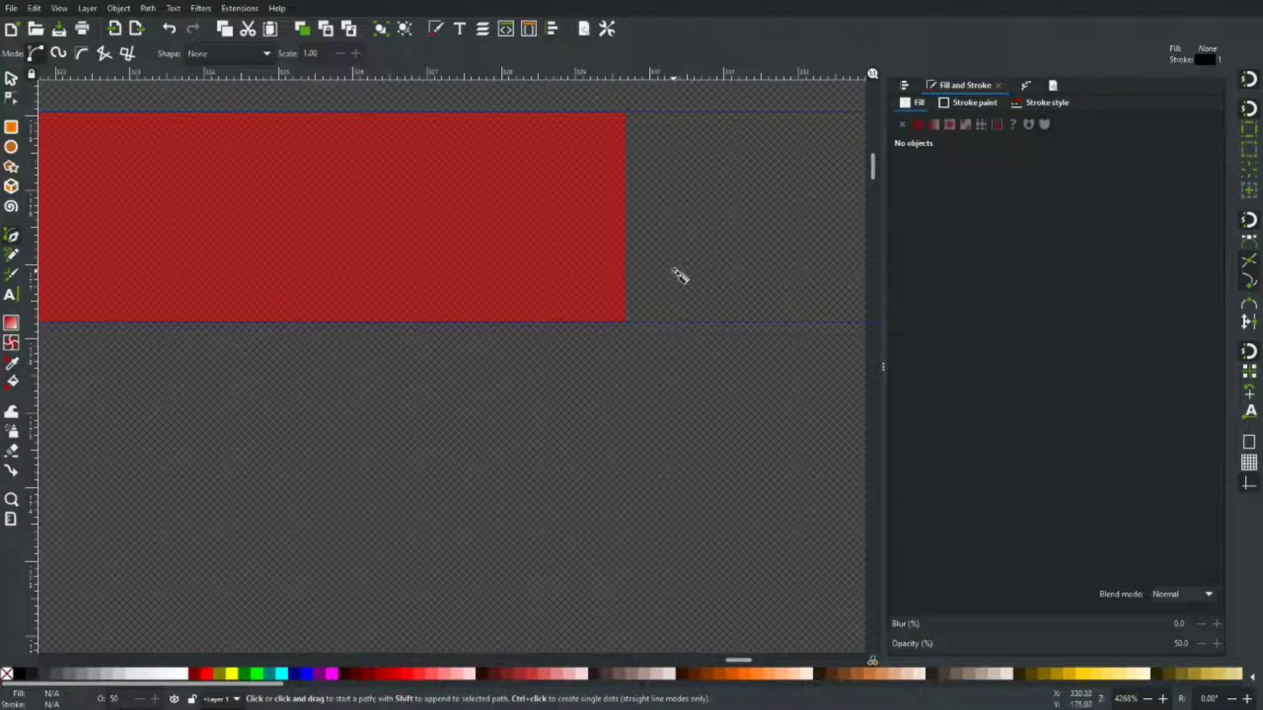
click(624, 113)
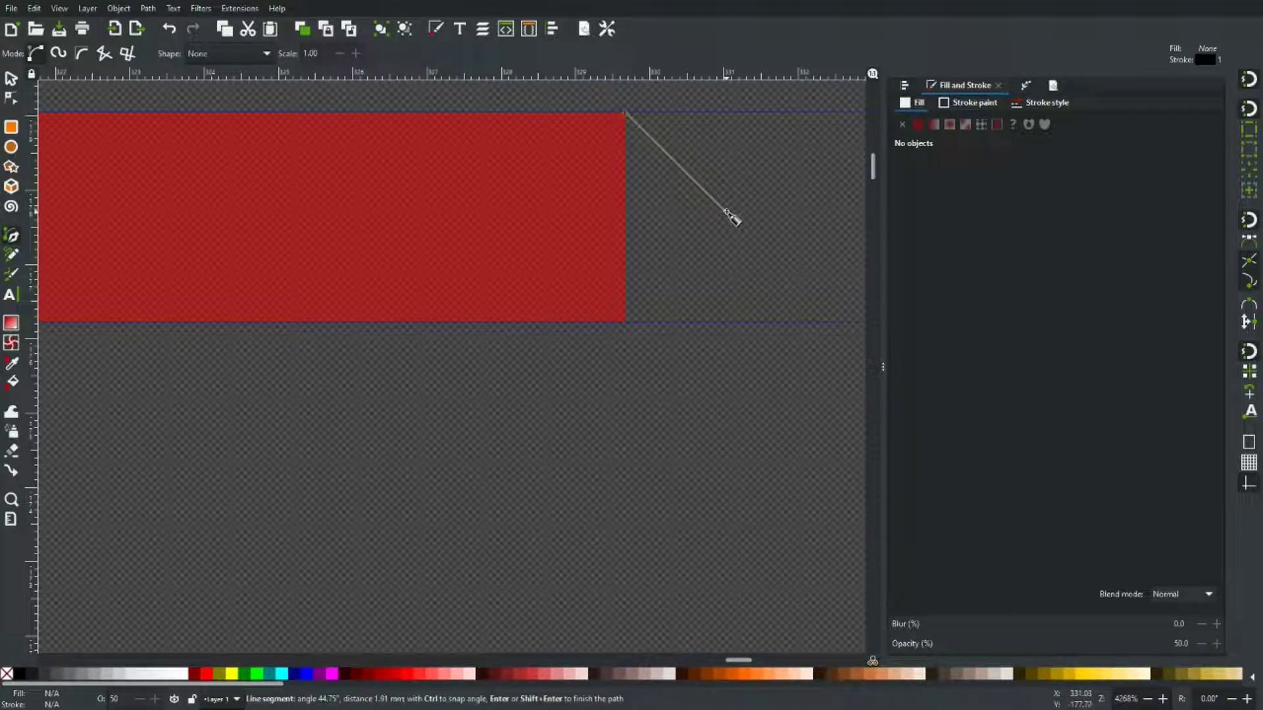
key(Escape)
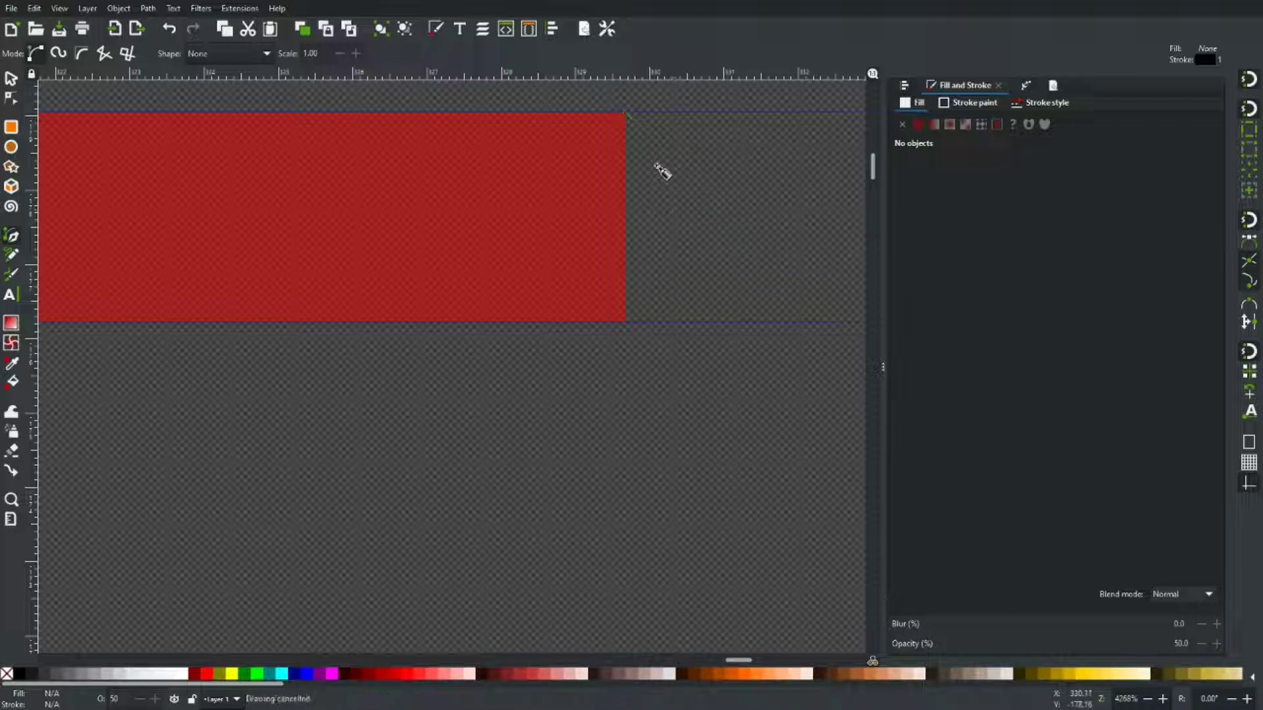
click(624, 113)
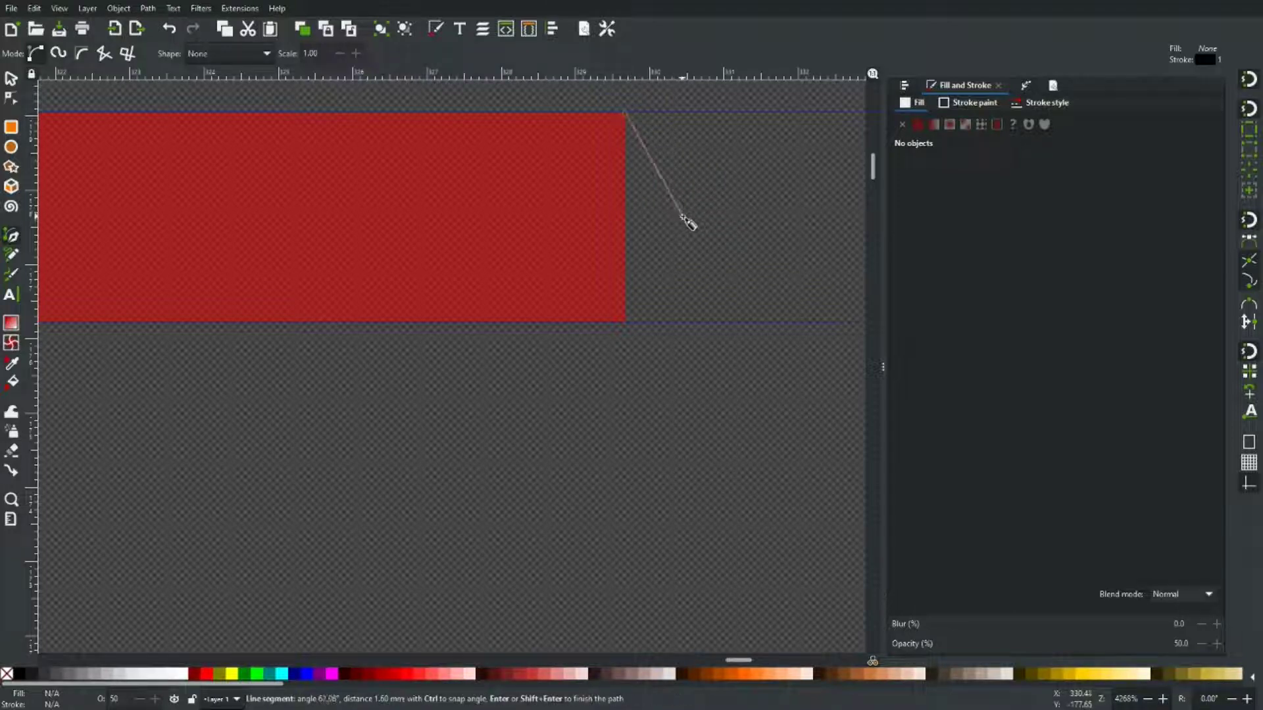
click(682, 216)
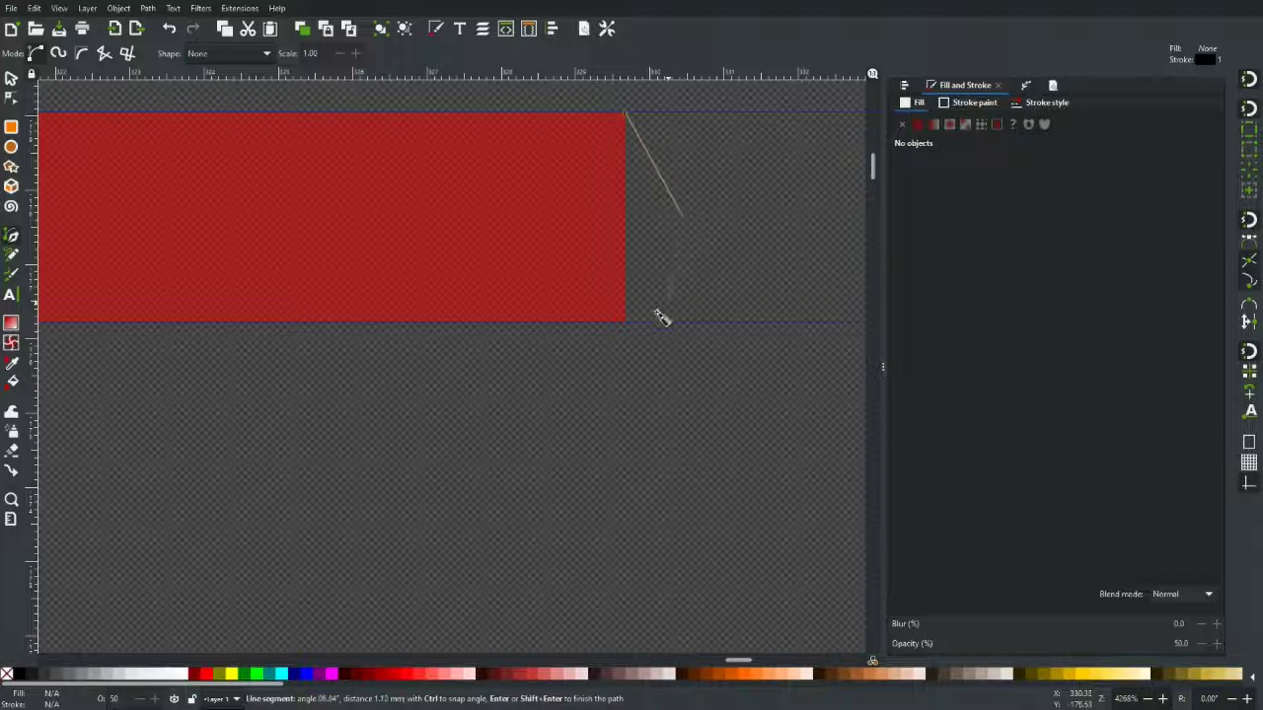
click(623, 320)
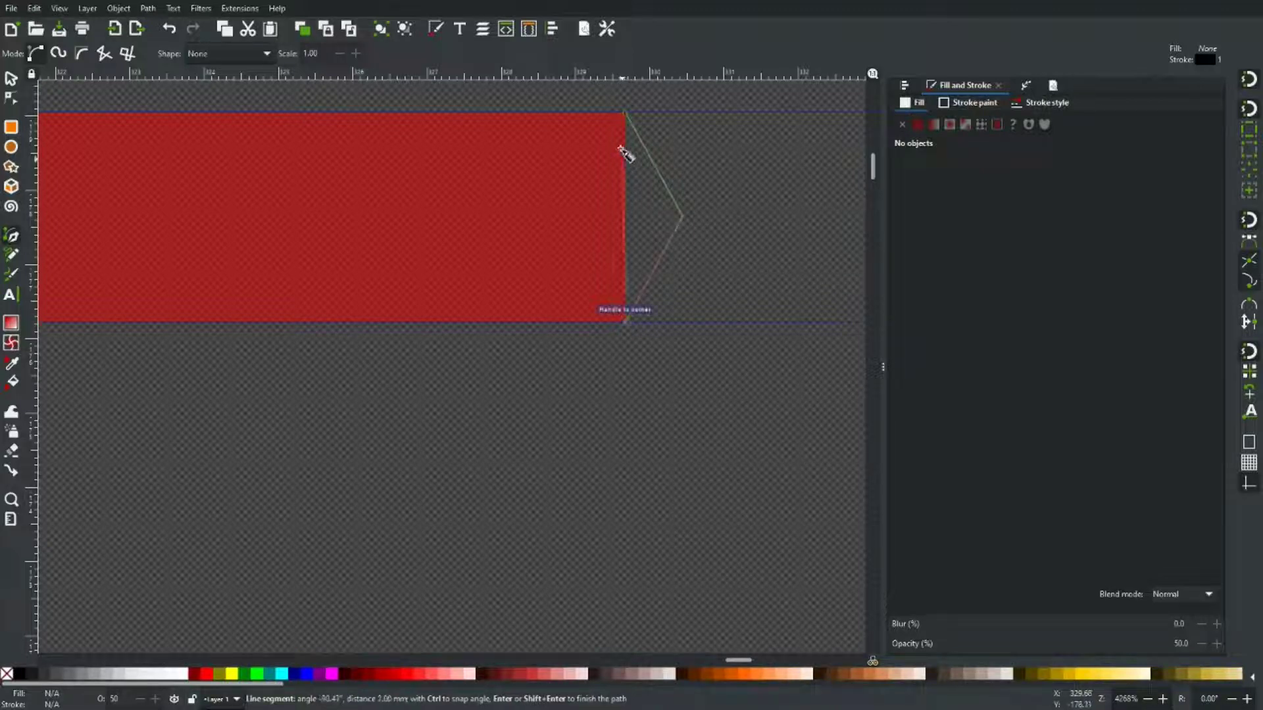
click(624, 112)
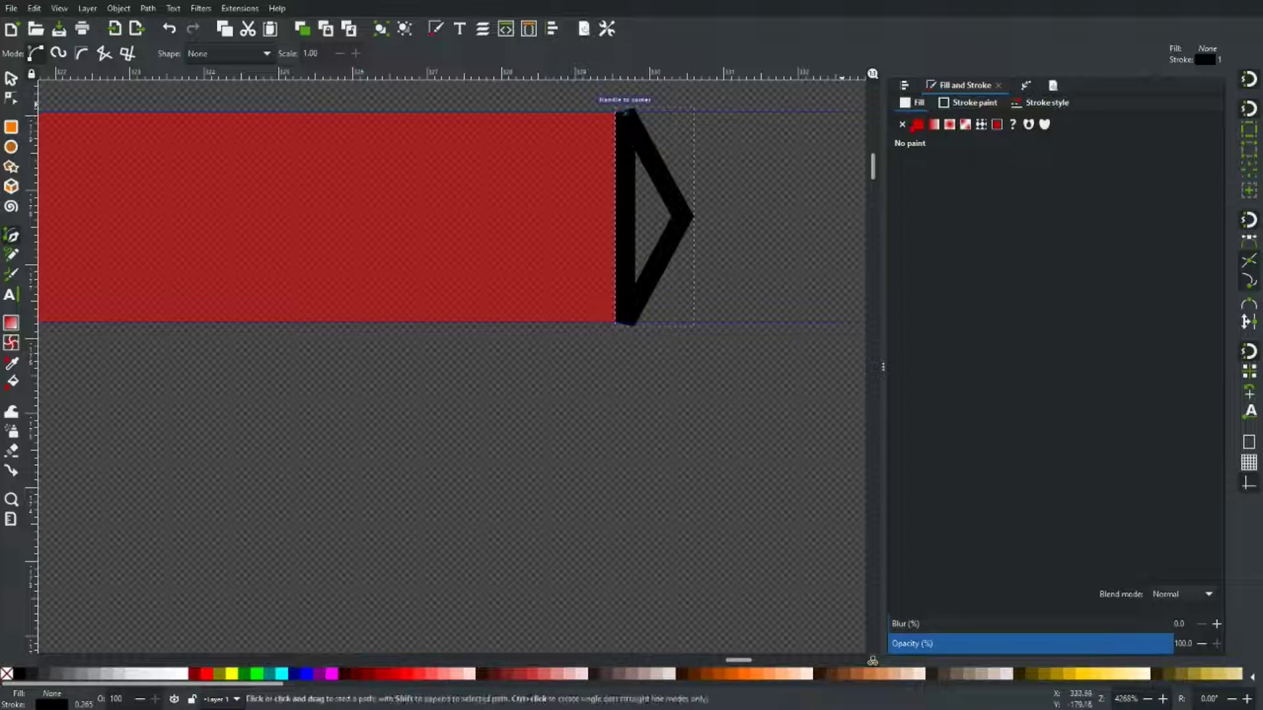
Step: Remove the triangle's outline, fill it lime green, and nudge its tip point
click(987, 104)
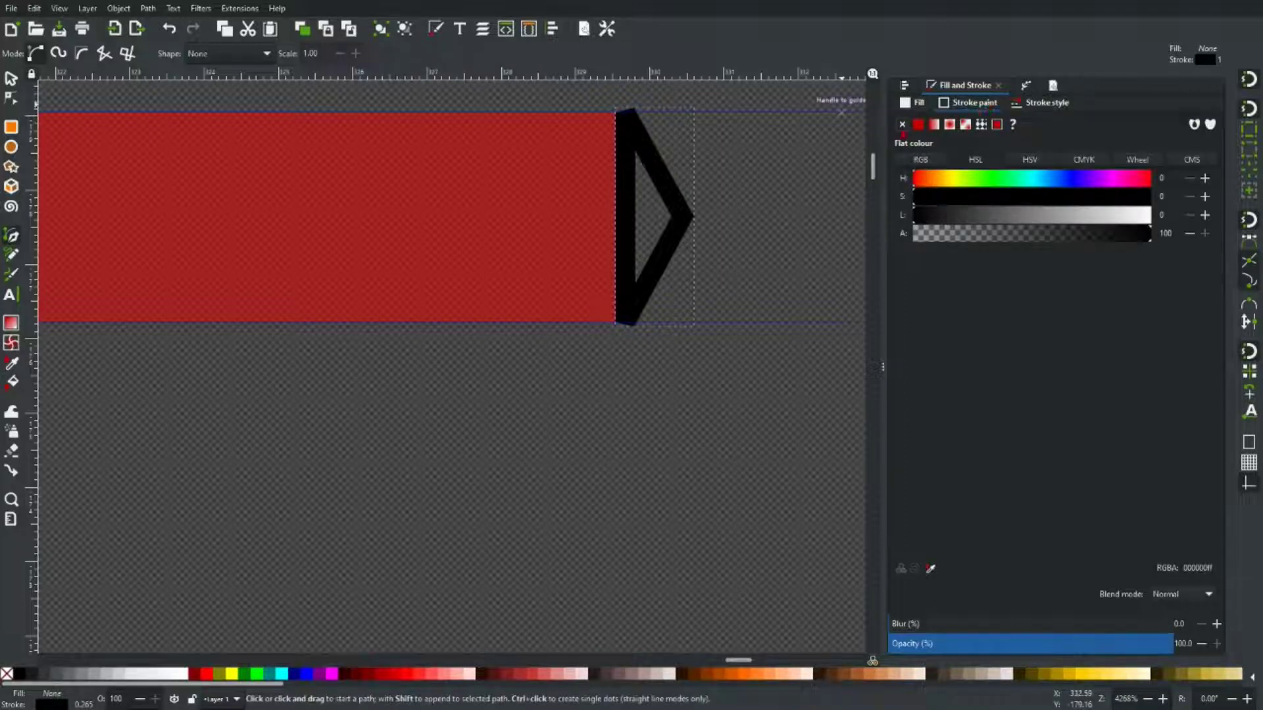
click(903, 124)
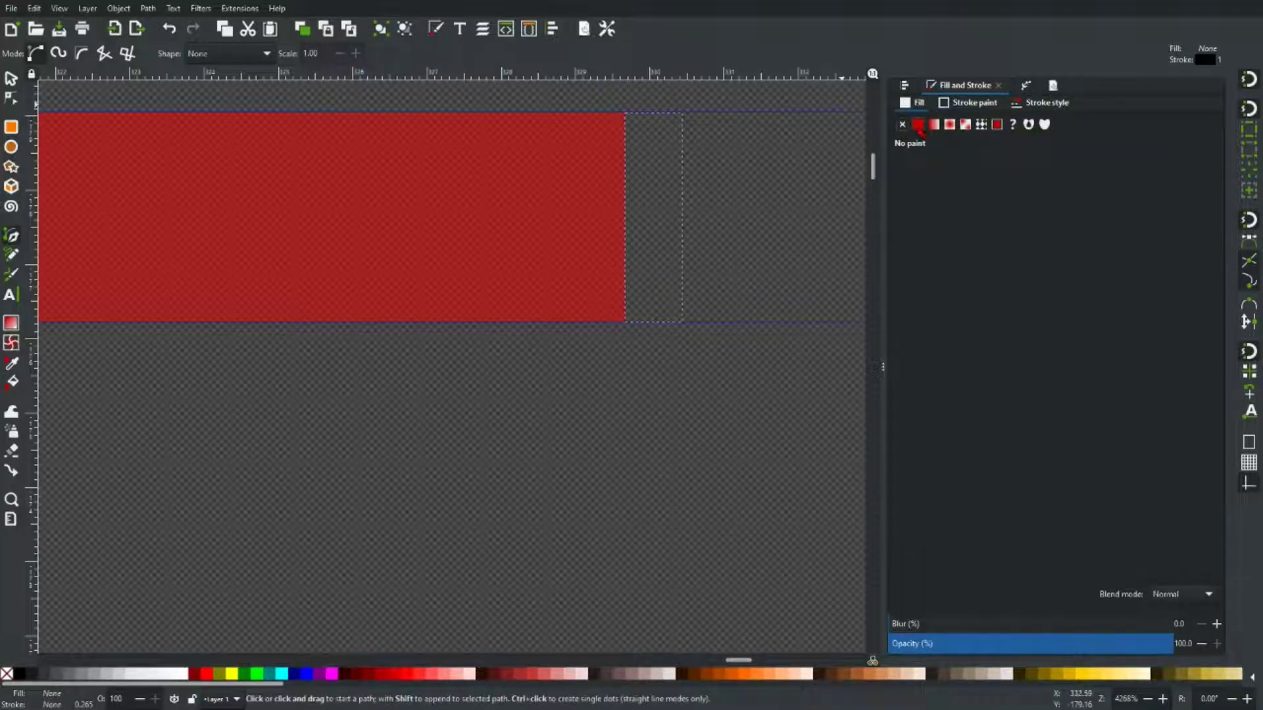
click(918, 126)
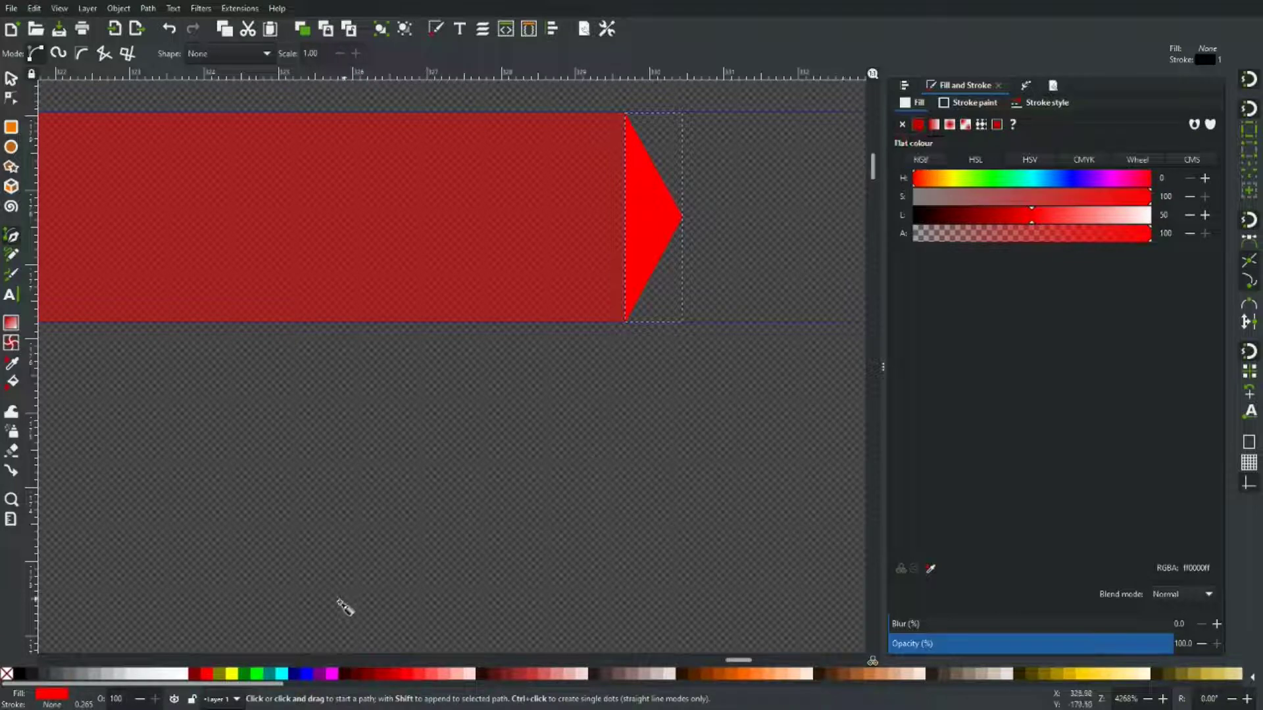
click(258, 674)
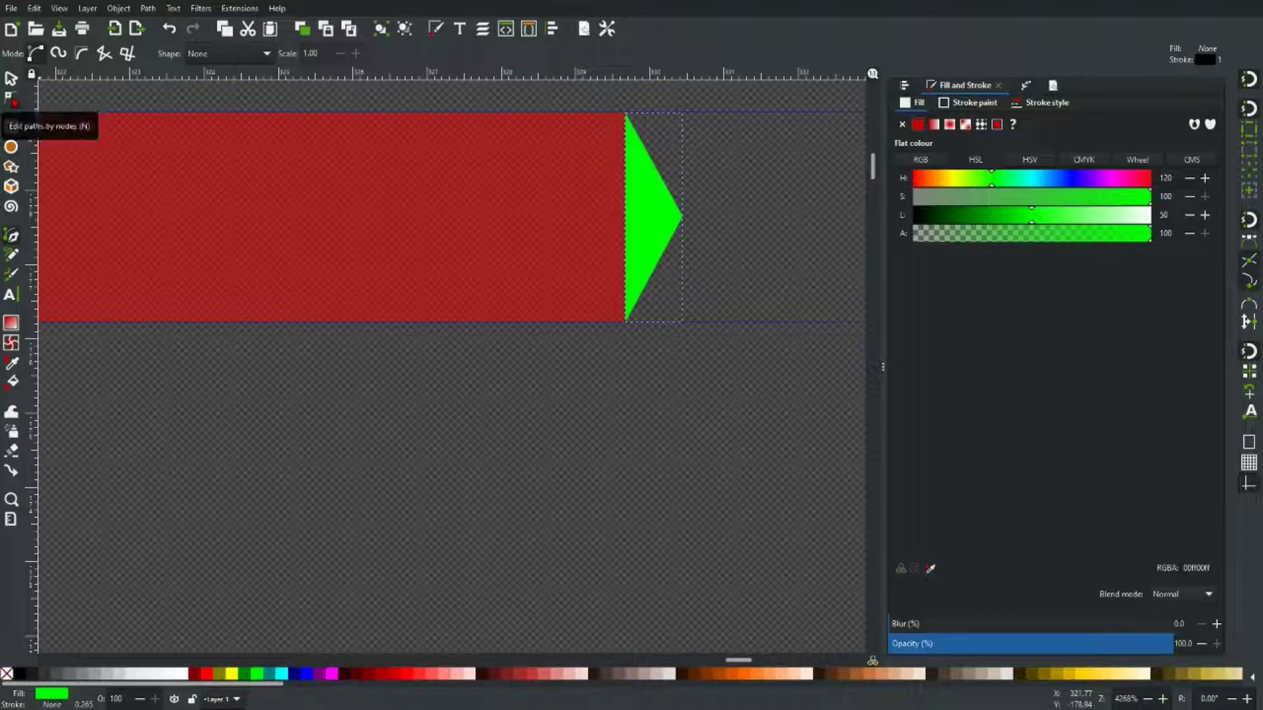
click(10, 99)
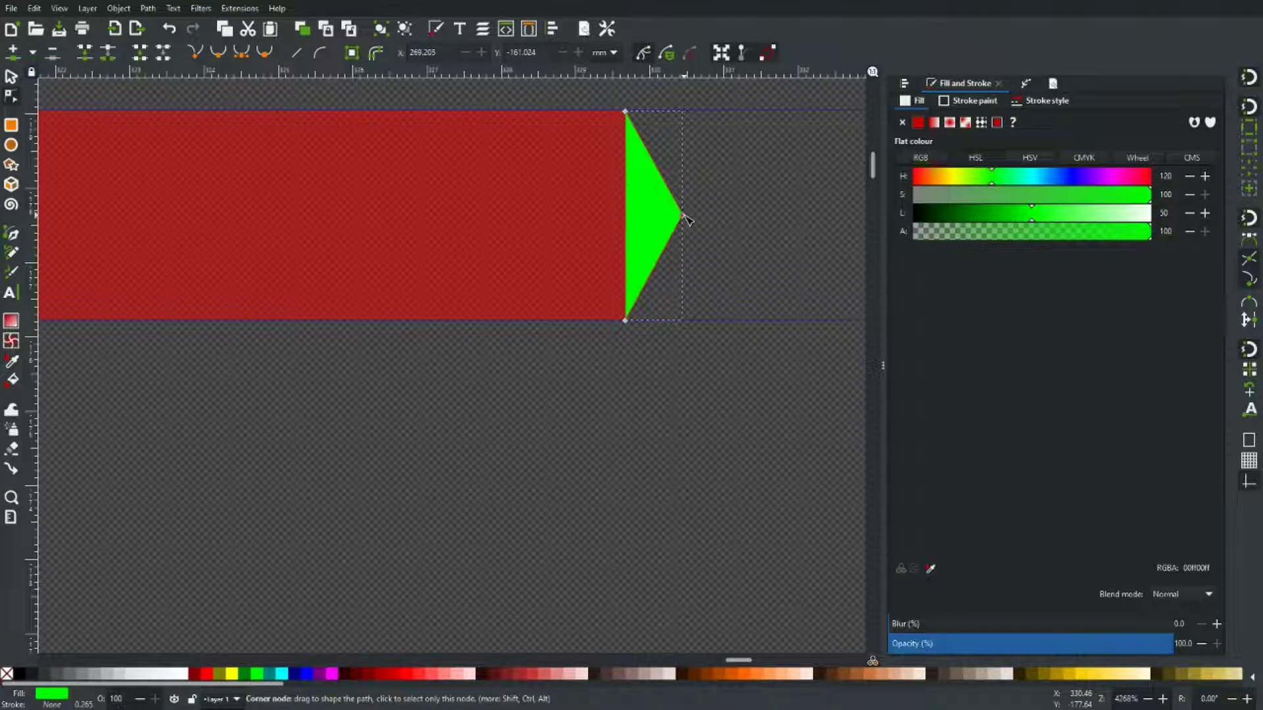
mouse_move(684, 217)
mouse_down()
mouse_move(682, 260)
mouse_move(684, 173)
mouse_move(684, 224)
mouse_move(682, 211)
mouse_up()
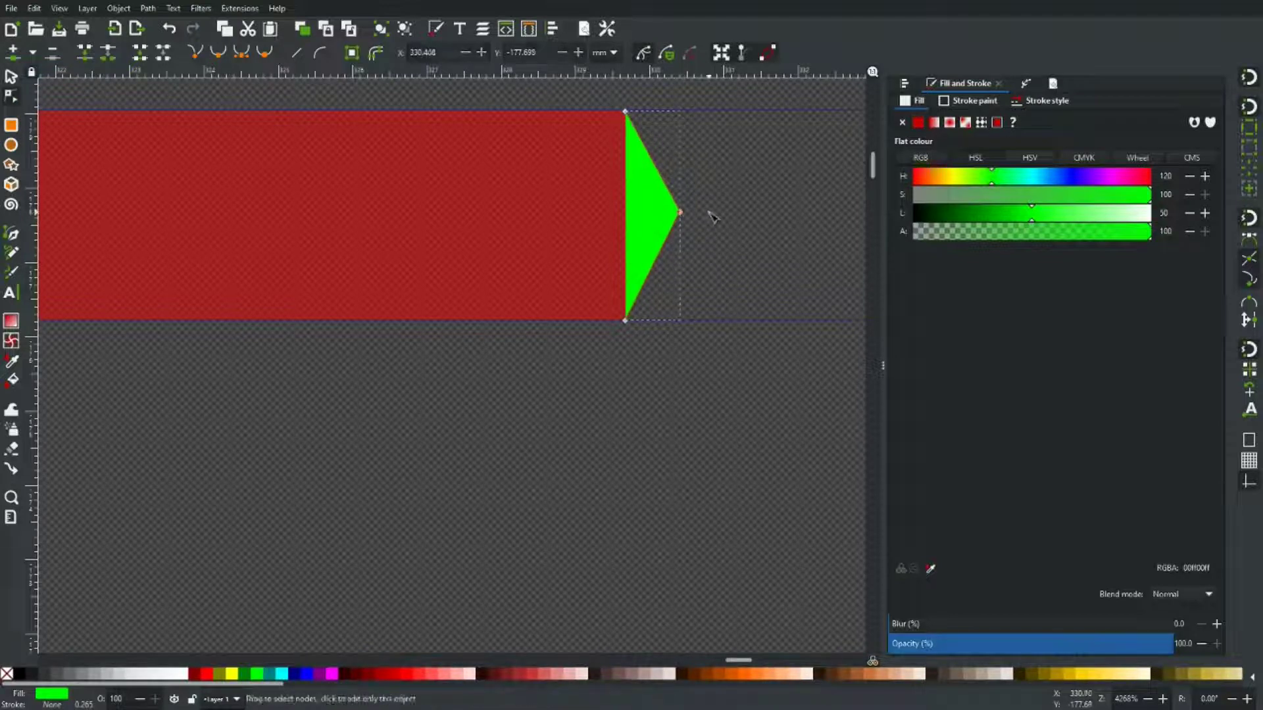
click(625, 112)
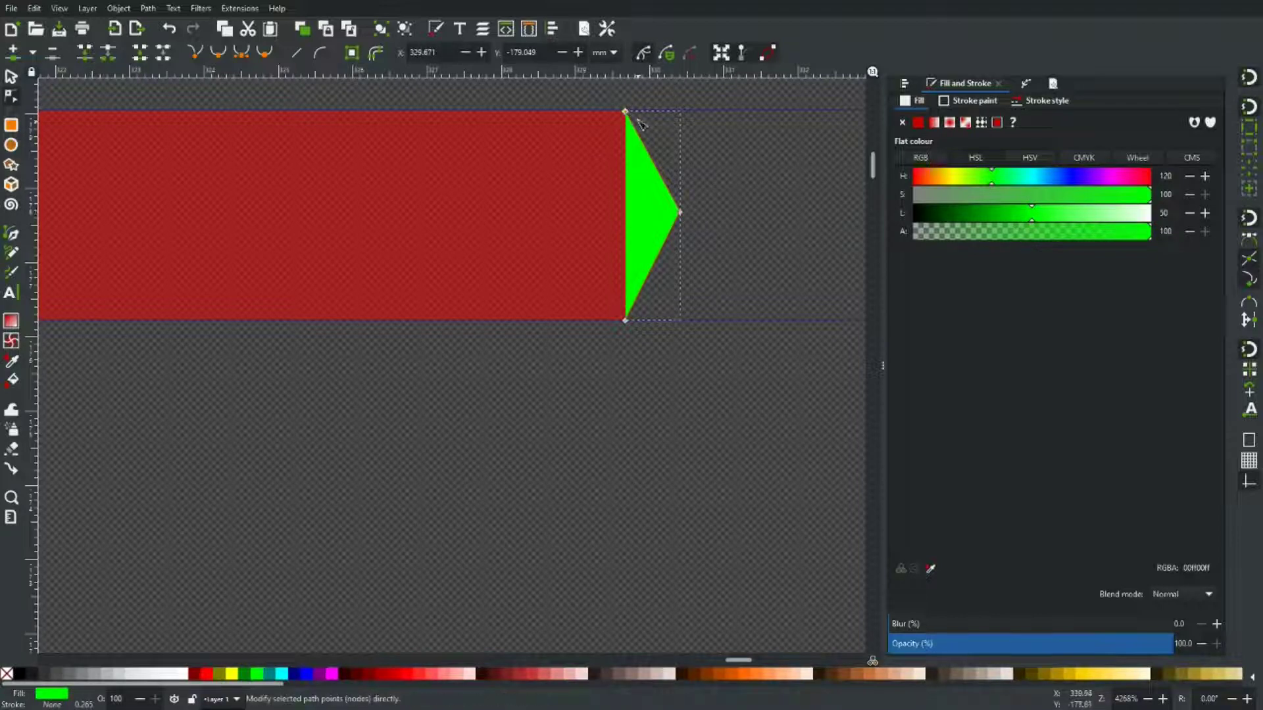
Step: Select the green triangle's nodes and make its top corner node smooth
click(684, 219)
click(681, 216)
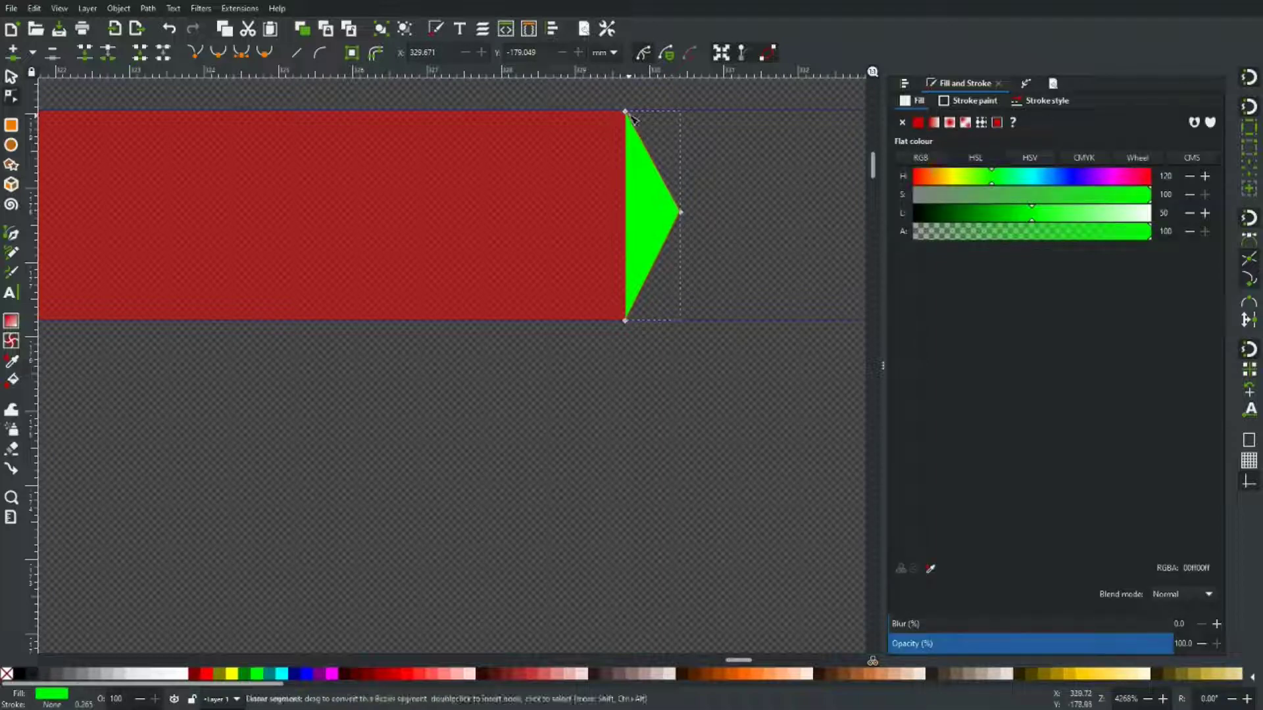
shift+click(681, 213)
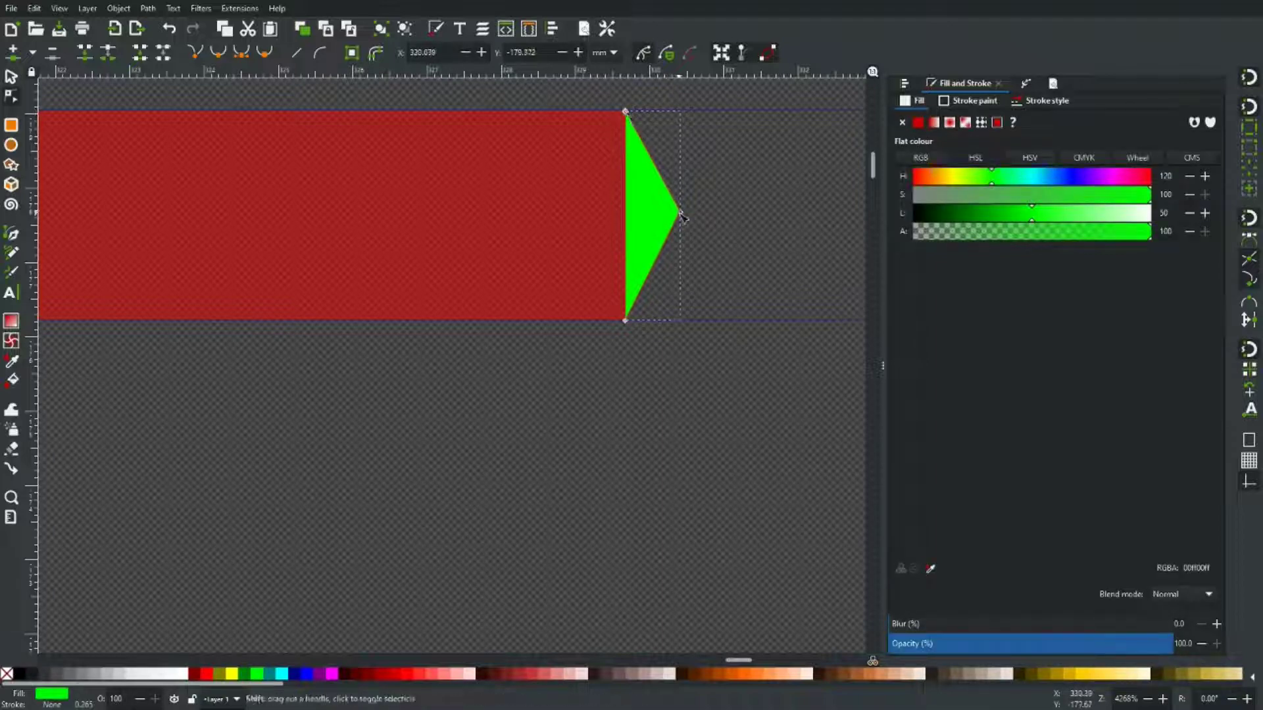
shift+click(625, 321)
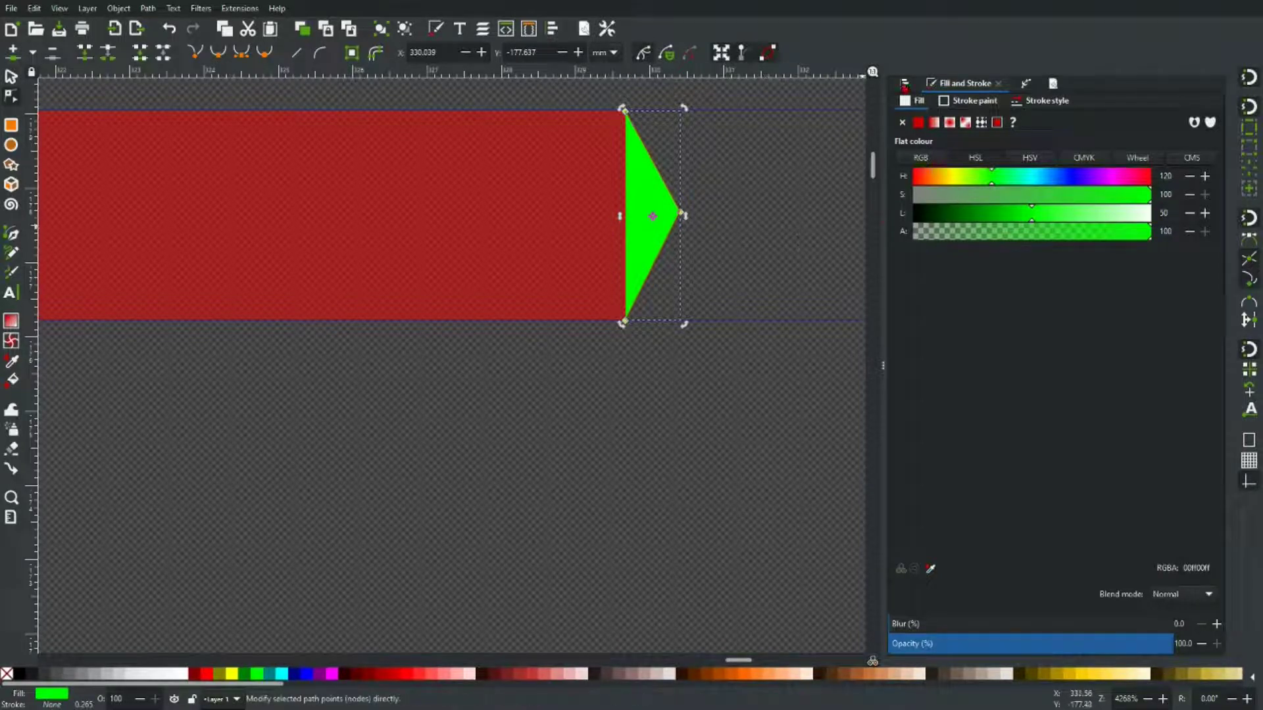
key(ctrl+shift+a)
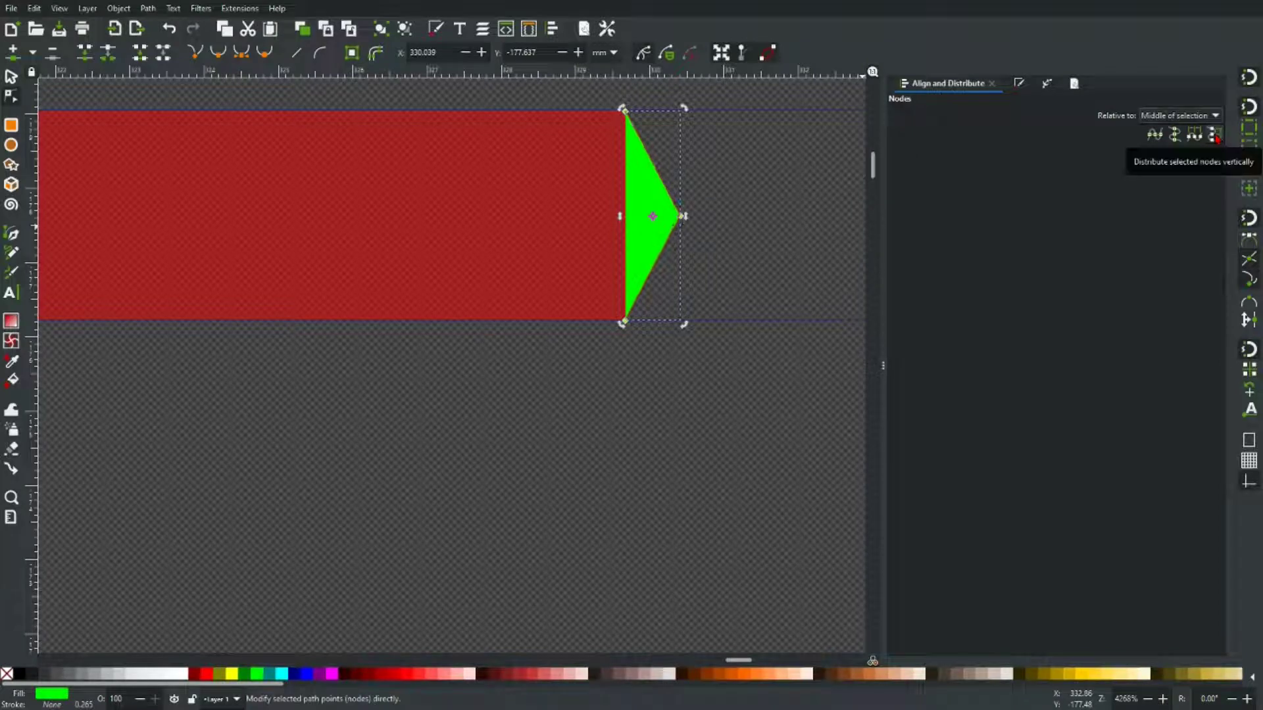
click(682, 217)
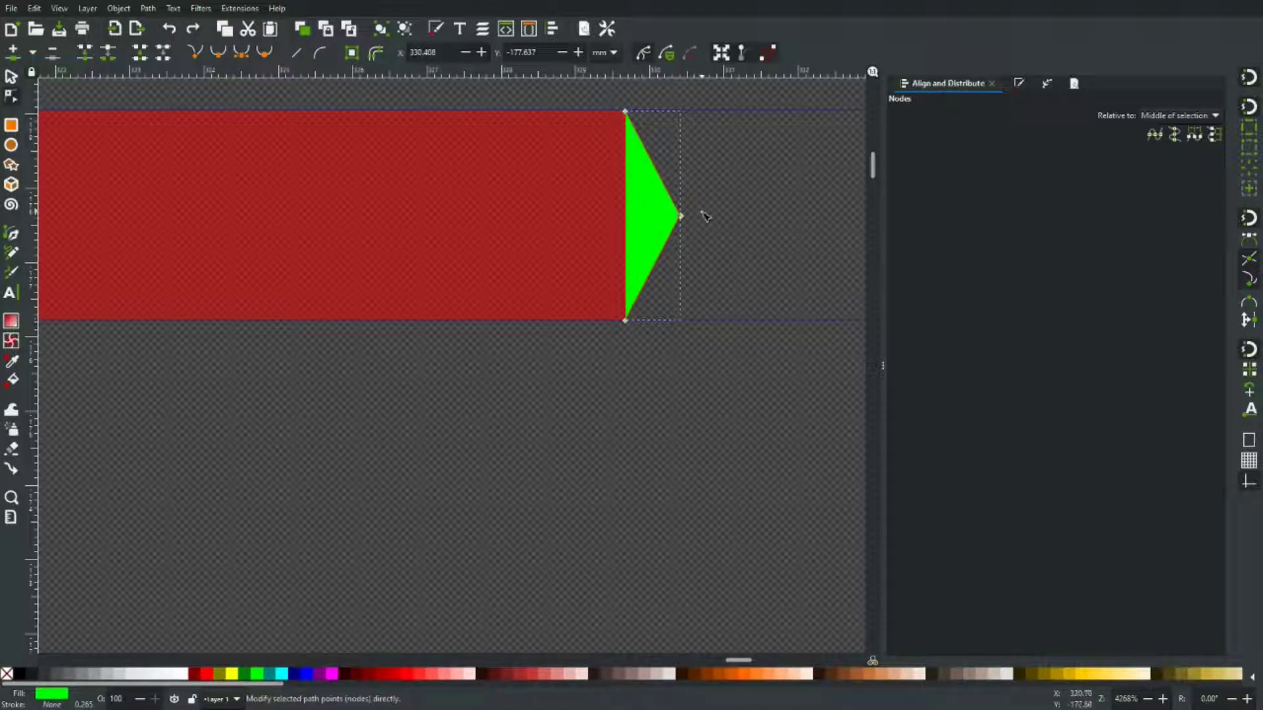
click(626, 111)
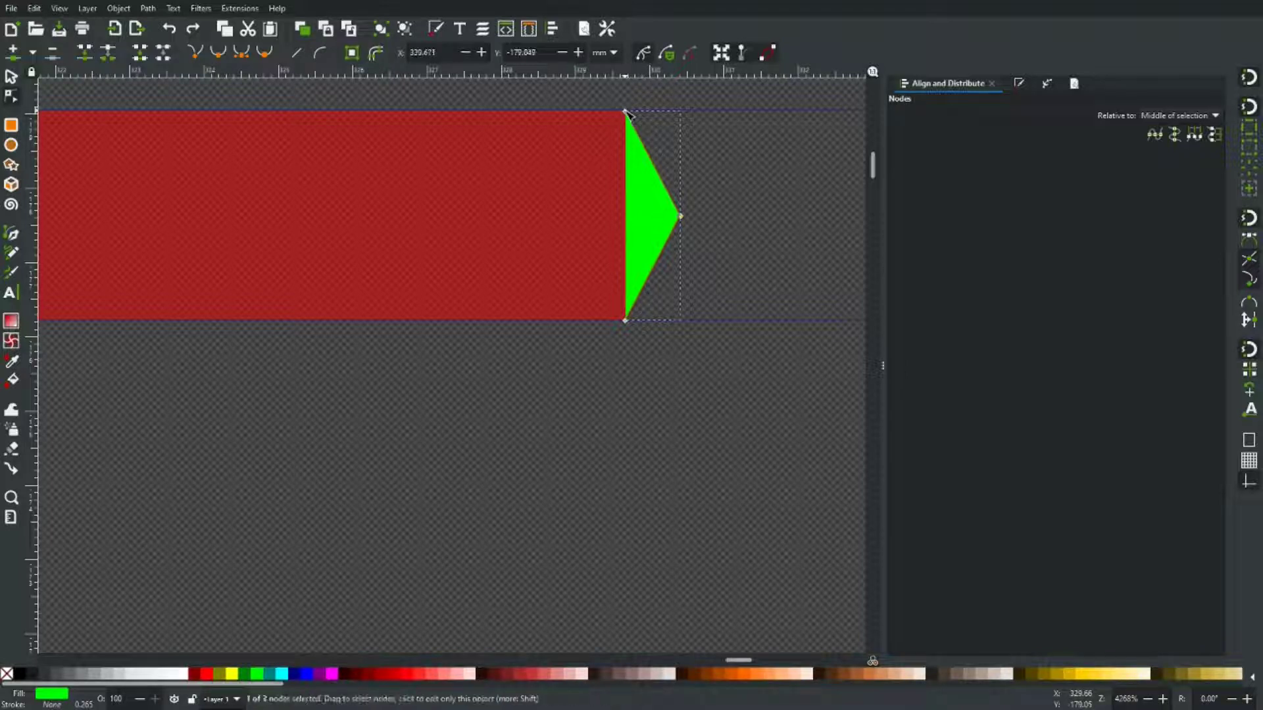
ctrl+click(625, 111)
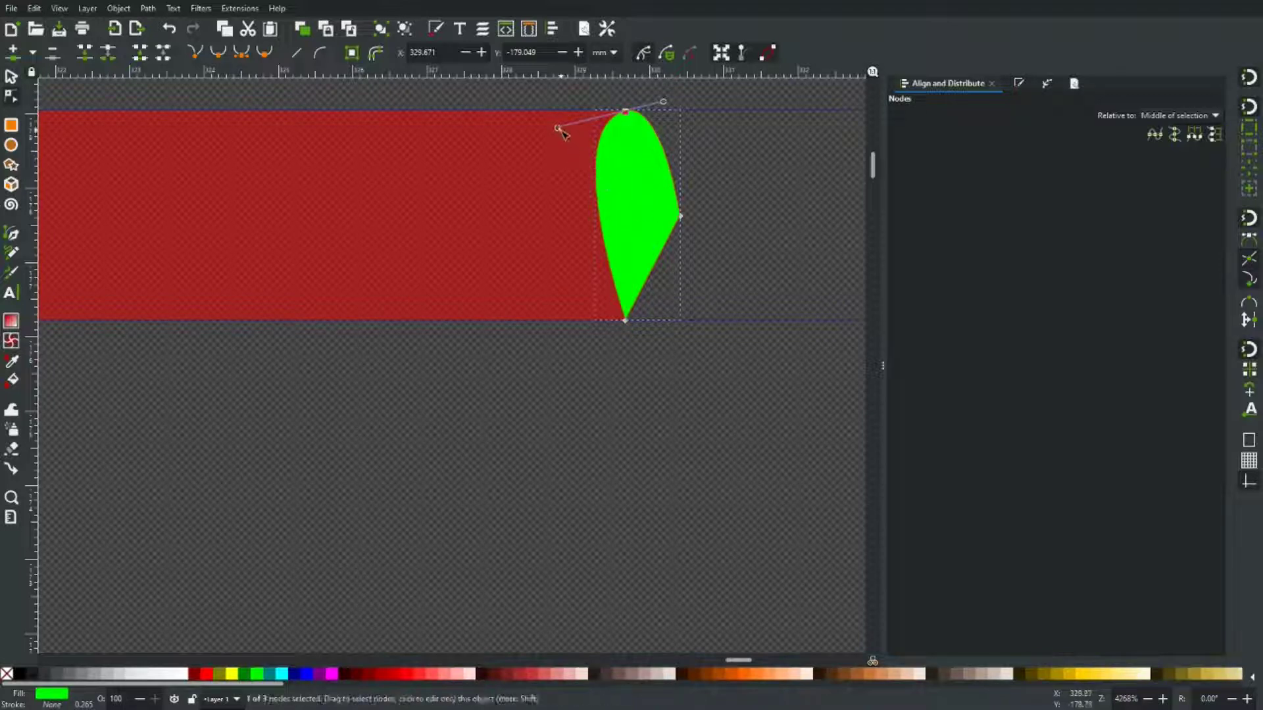
Step: Drag the node handles so the triangle's upper and lower edges curve inward to a sharp point
drag(561, 131, 628, 116)
scroll(631, 158, up, 4)
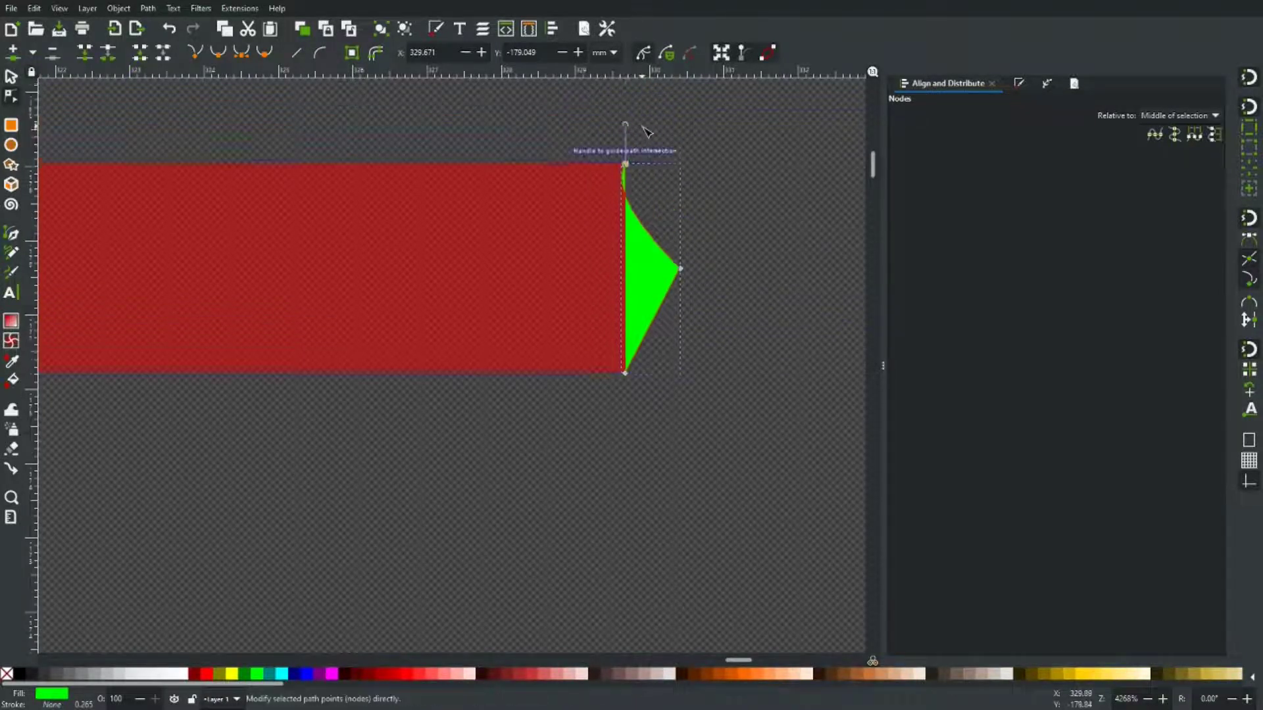
drag(629, 179, 629, 264)
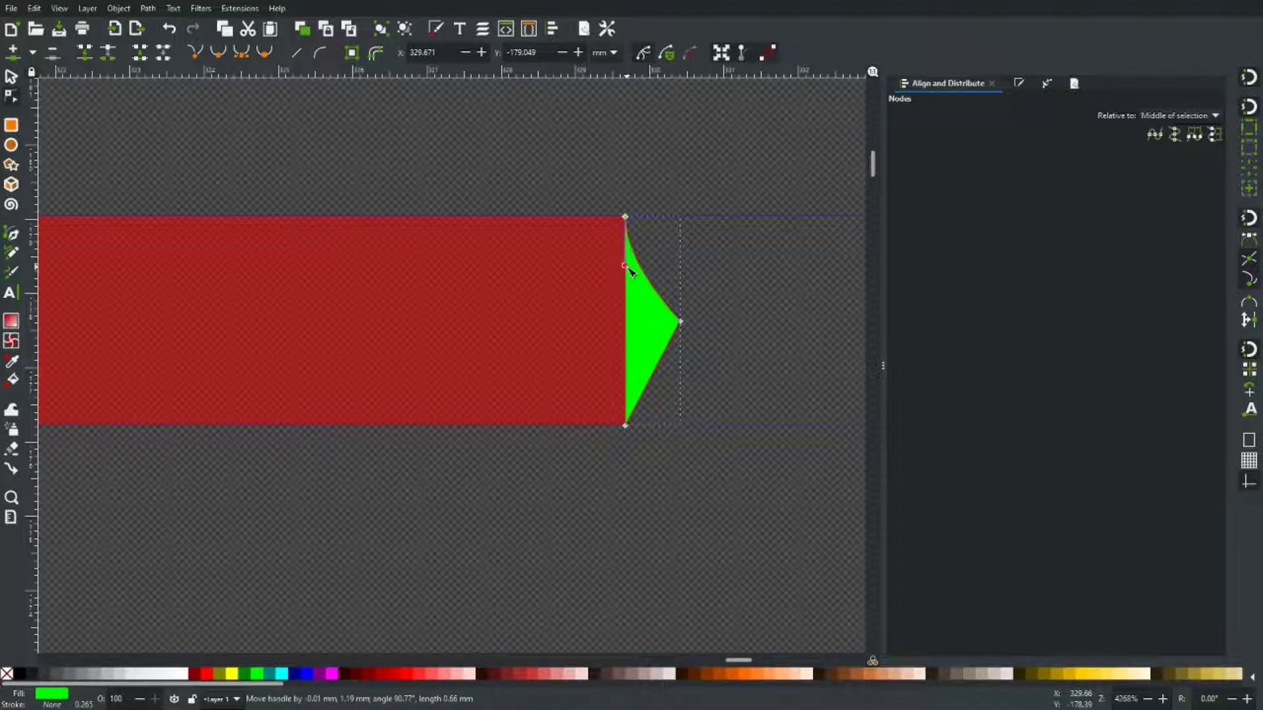
drag(629, 267, 632, 261)
drag(630, 261, 630, 261)
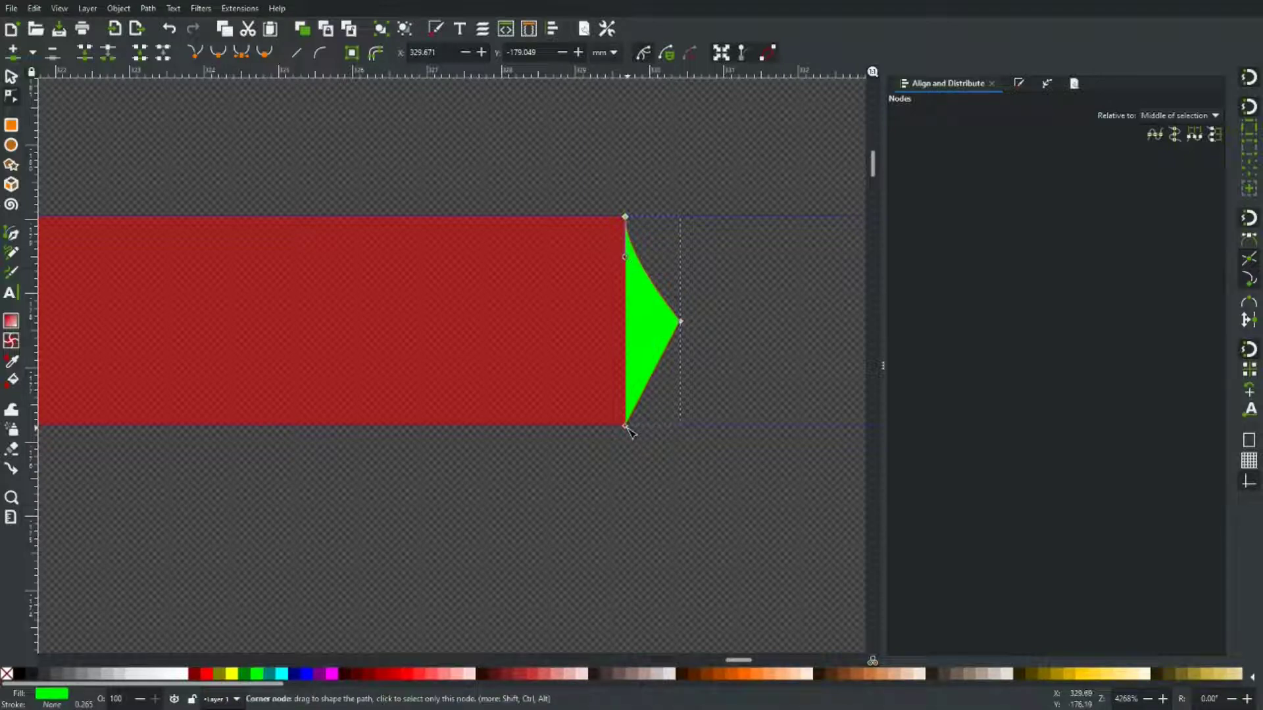
drag(626, 428, 630, 400)
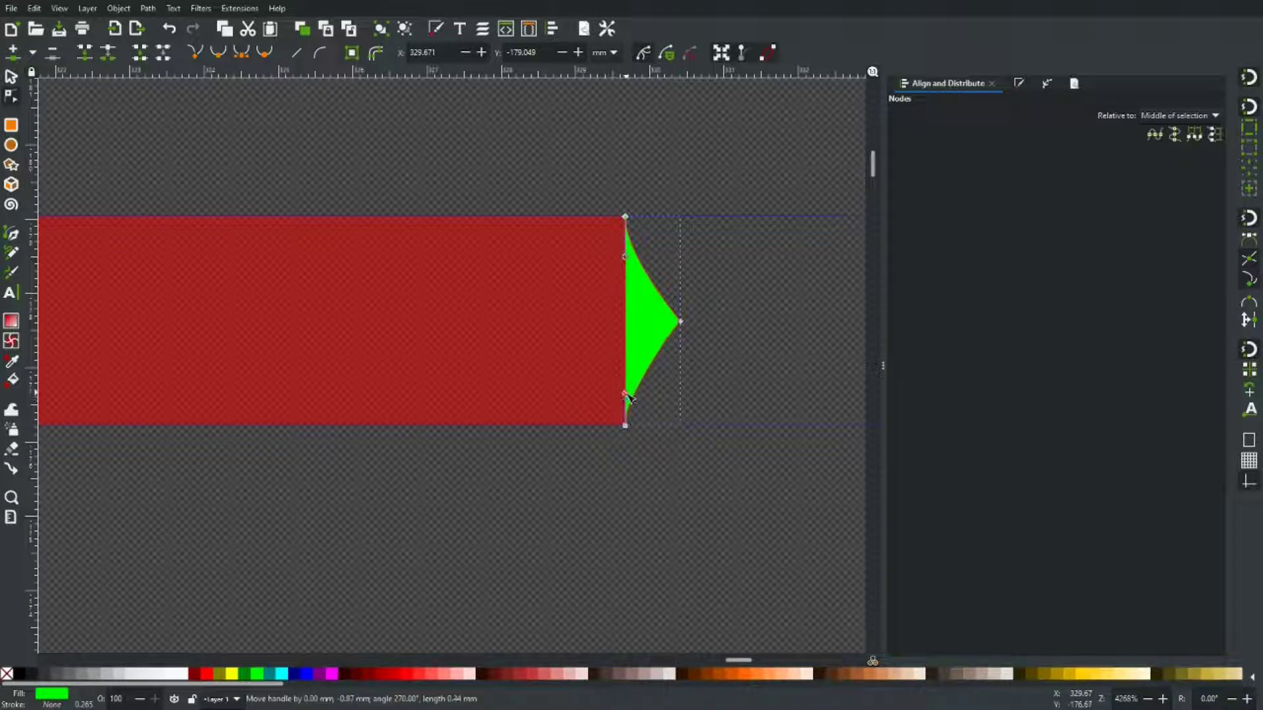
key(Escape)
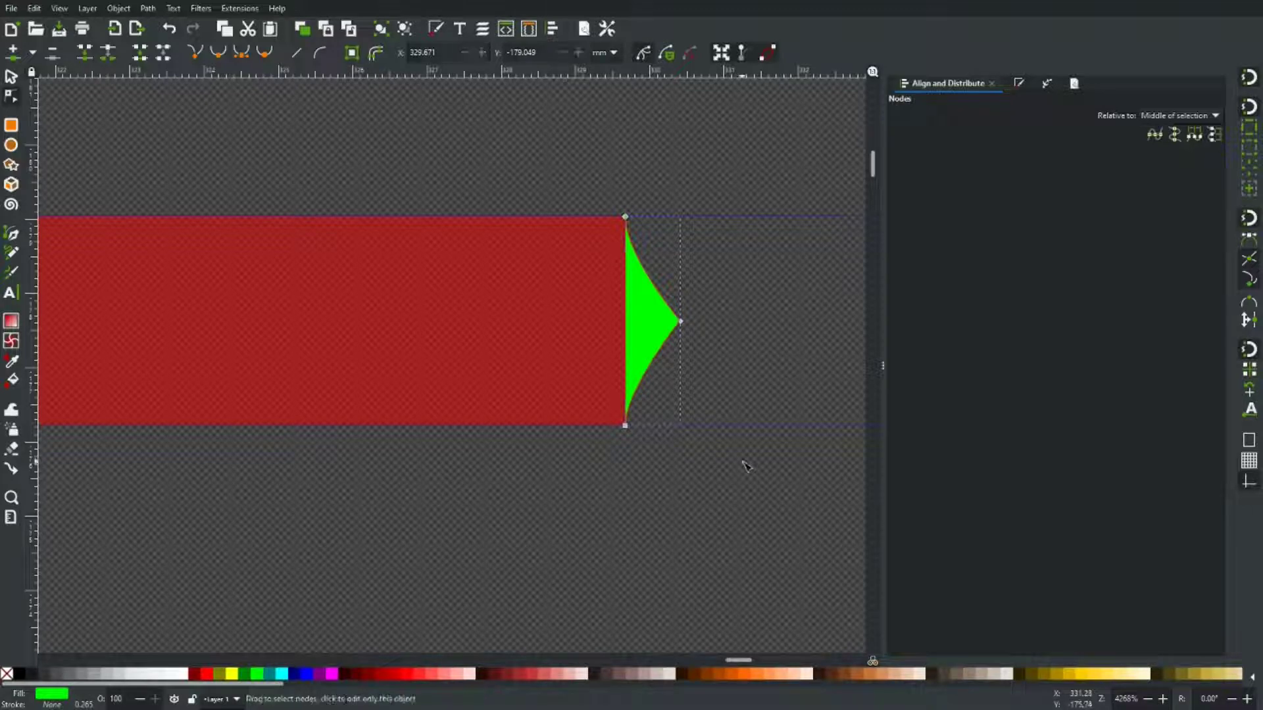
scroll(745, 465, down, 4)
Step: Move the green notch above the stripe, duplicate it twice, and flip one copy to point left
key(s)
drag(719, 431, 763, 232)
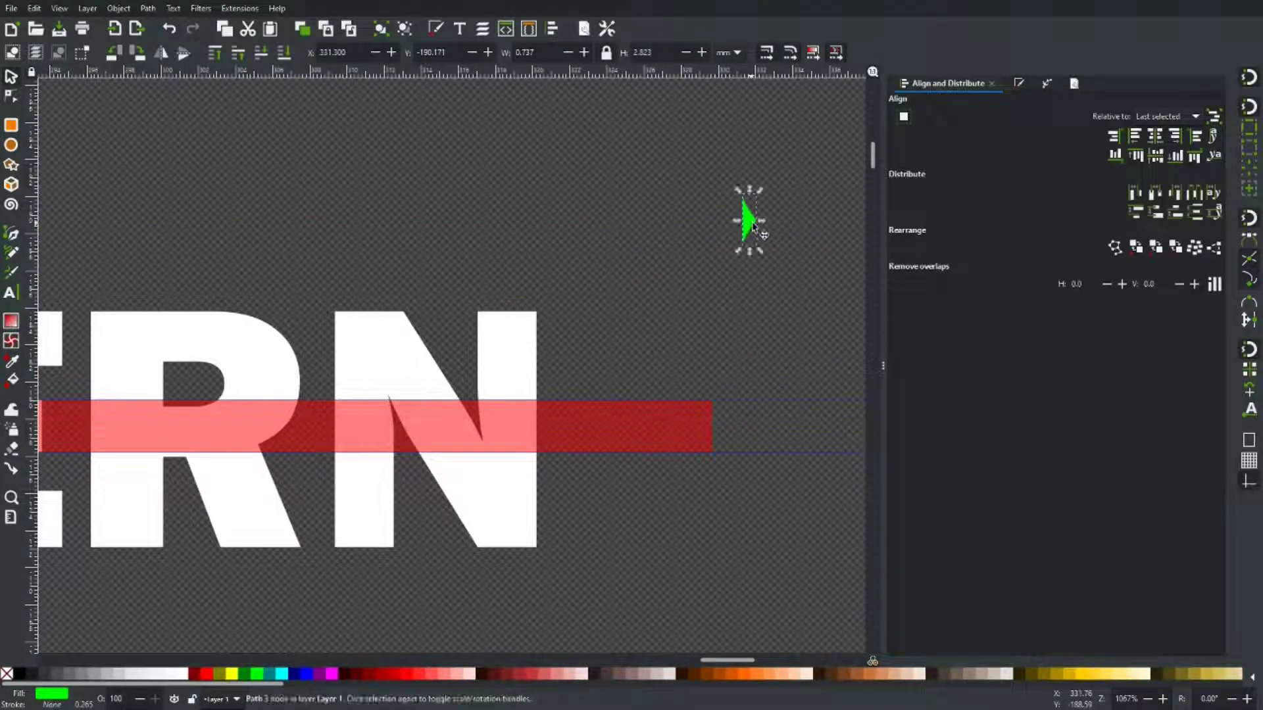
scroll(774, 231, up, 2)
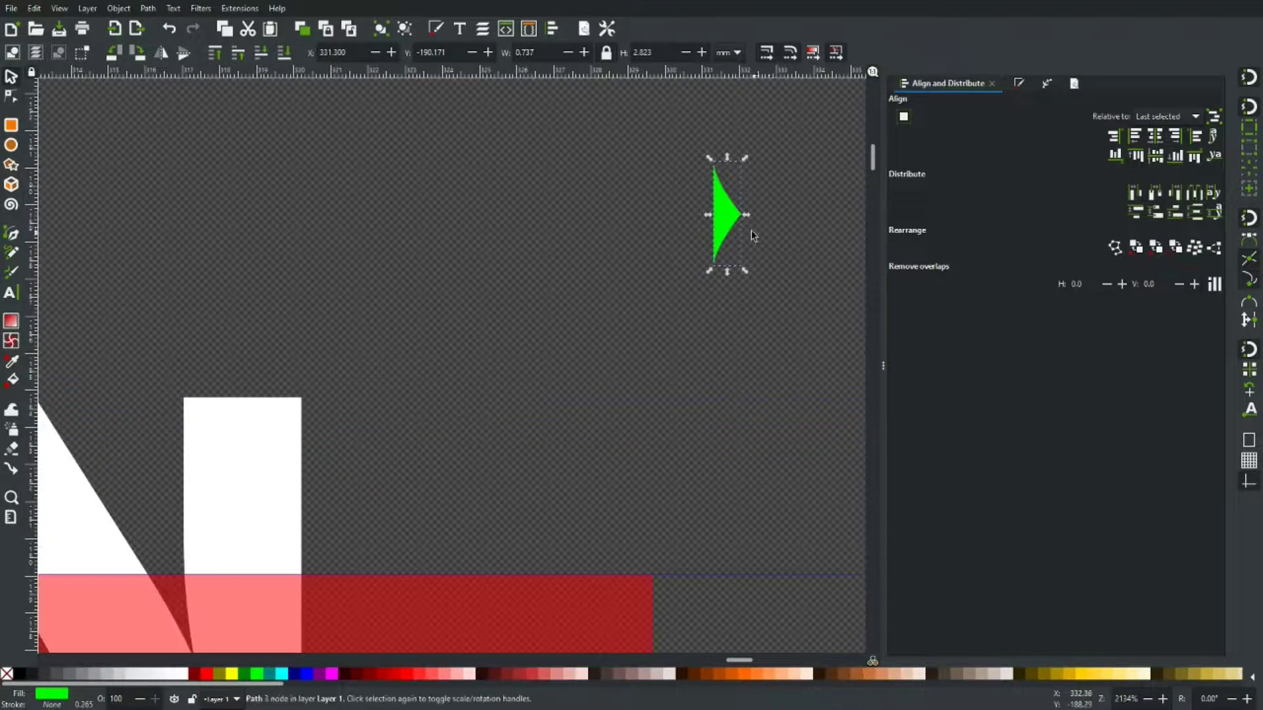
key(ctrl+d)
drag(736, 225, 534, 217)
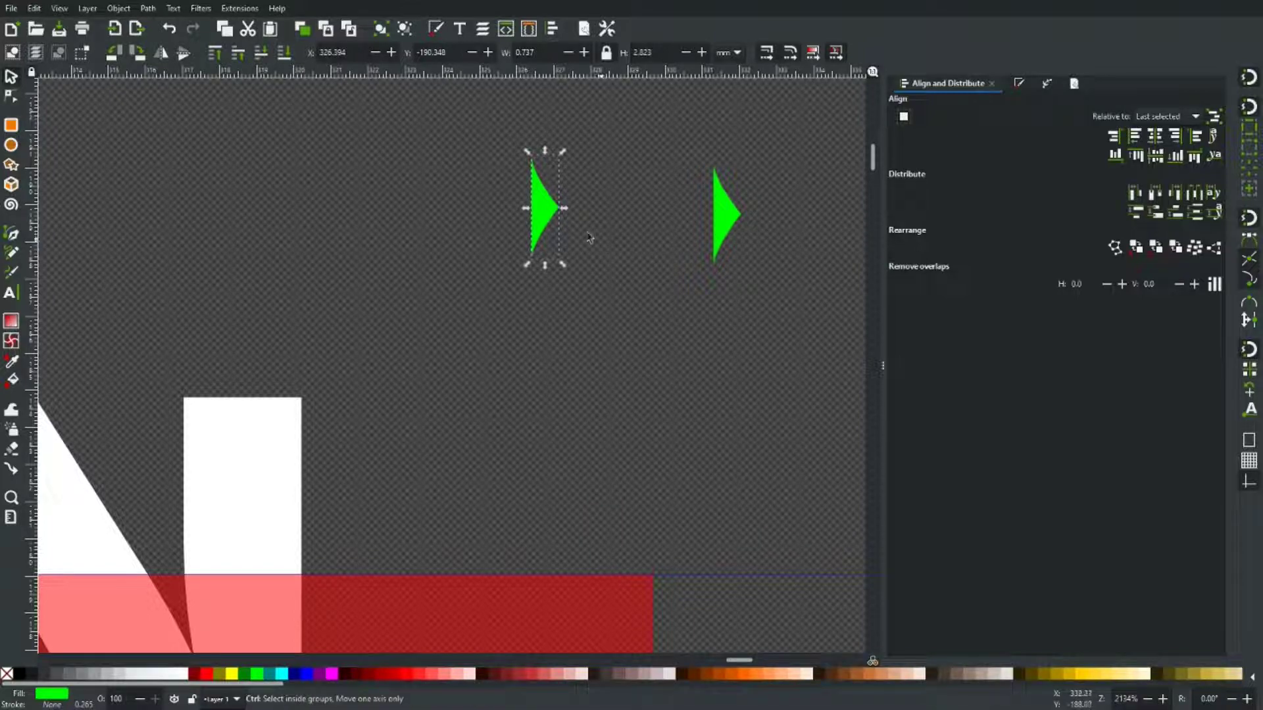
key(ctrl+d)
drag(552, 217, 484, 216)
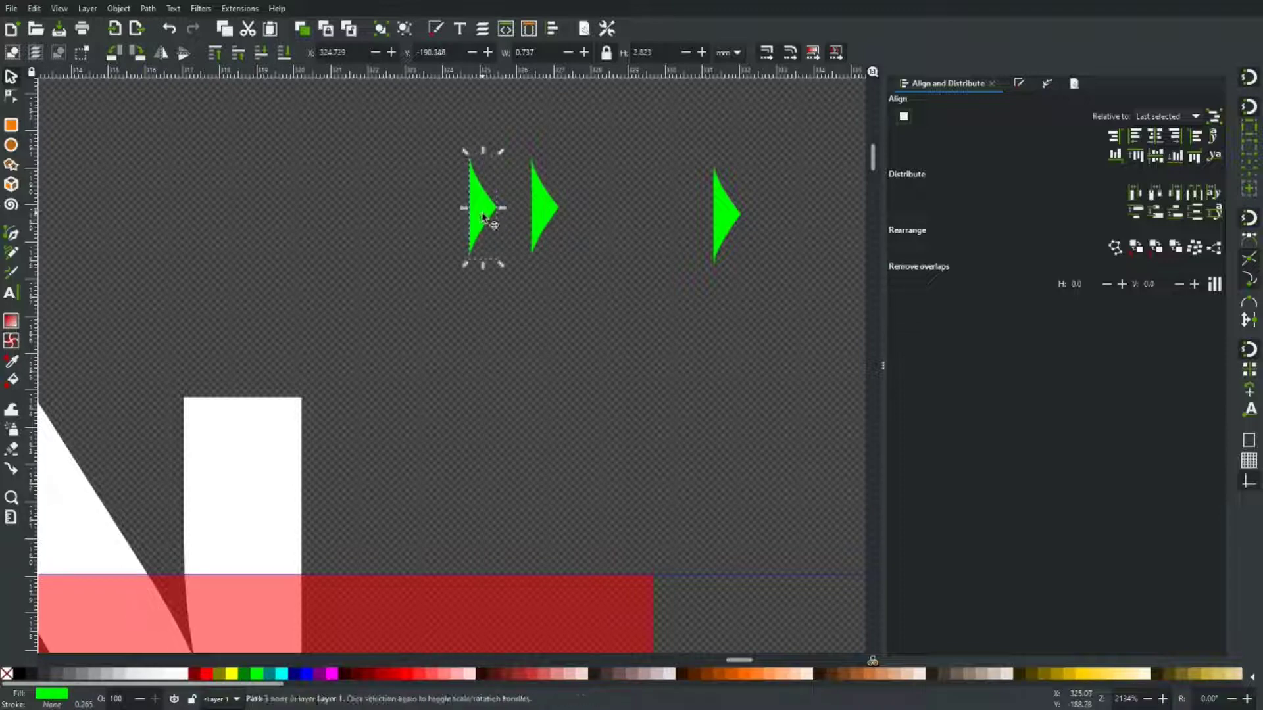
click(159, 60)
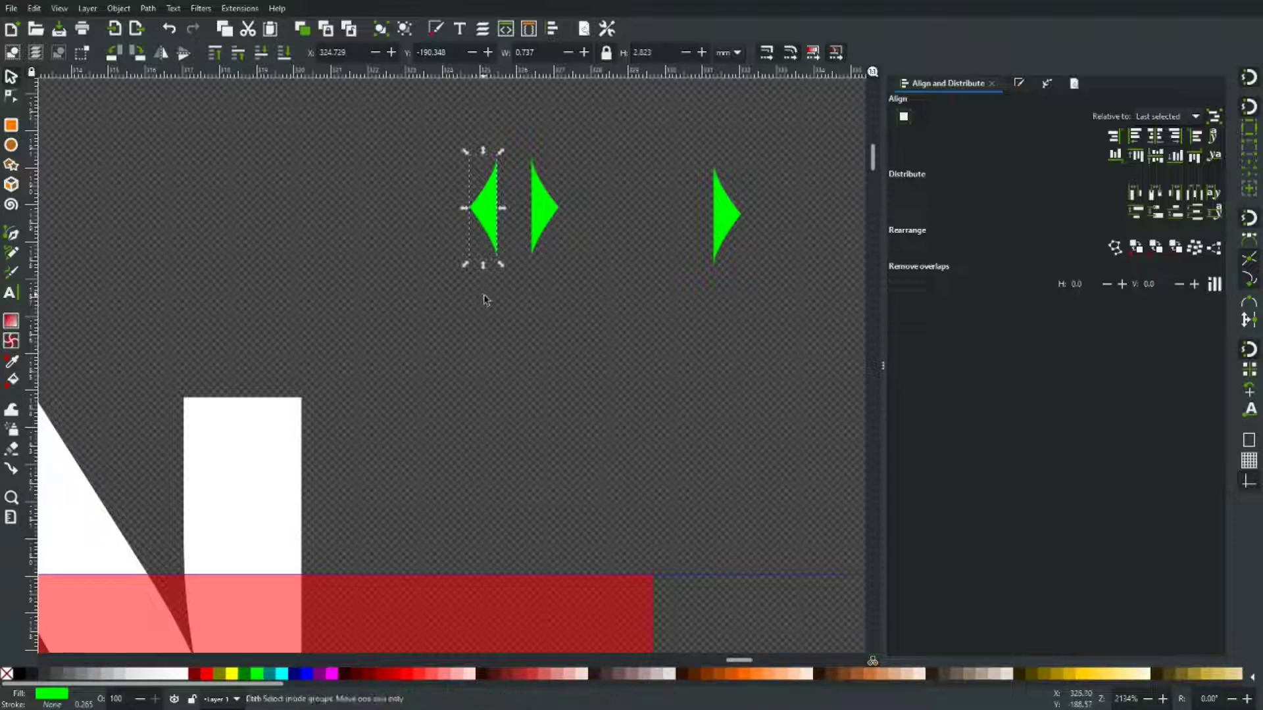
Step: Move a right-pointing triangle onto the red band and snap it against the N's right edge
click(538, 224)
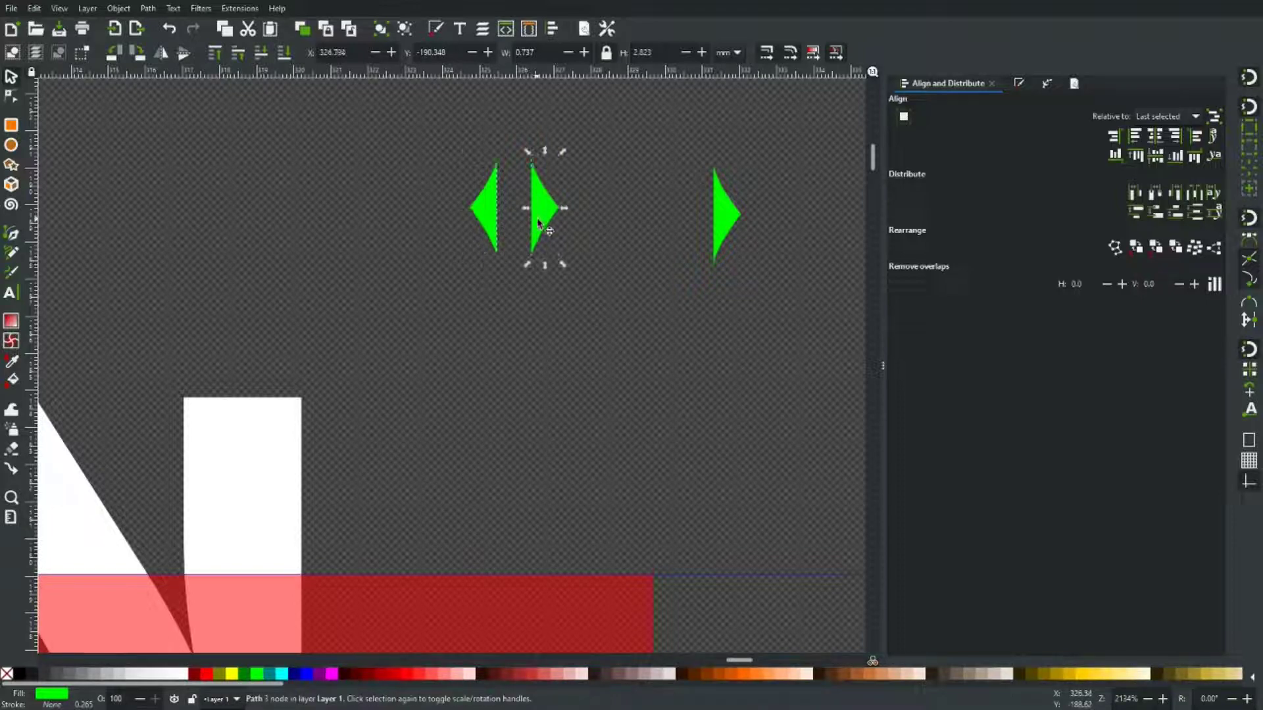
drag(538, 223, 537, 219)
drag(547, 206, 599, 460)
scroll(650, 401, down, 5)
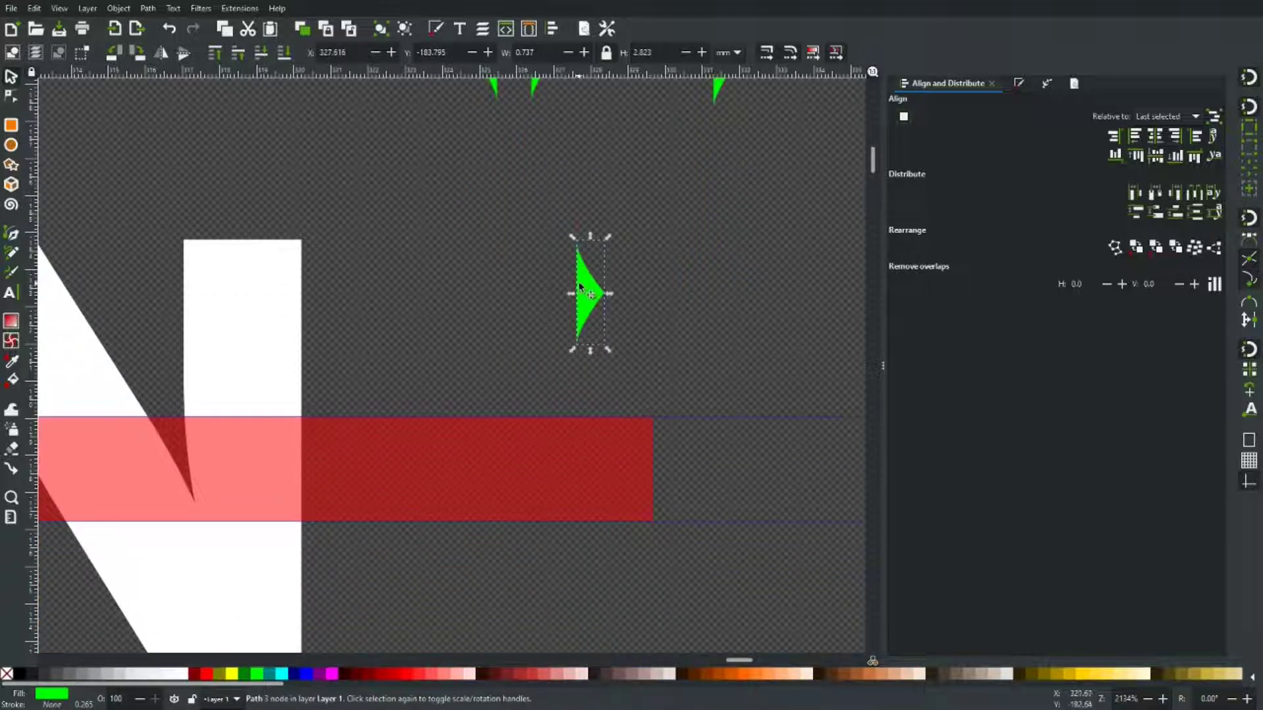
drag(587, 290, 611, 465)
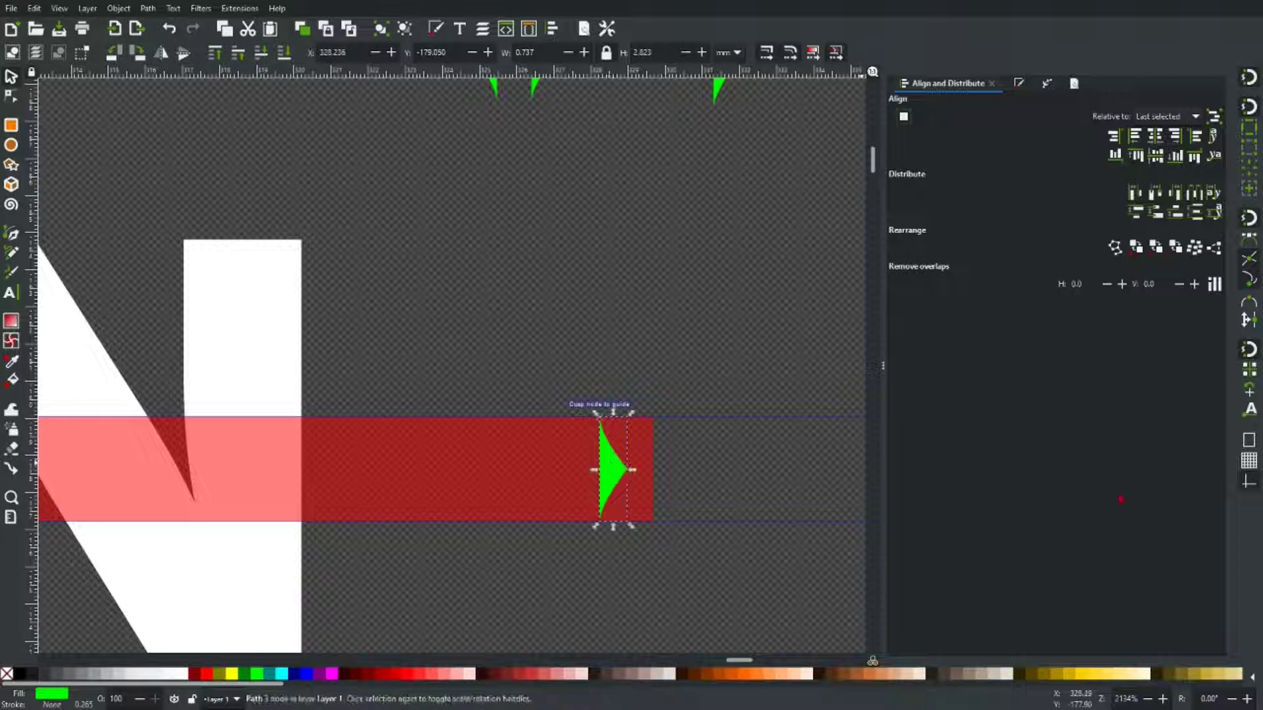
click(1249, 483)
drag(609, 469, 403, 479)
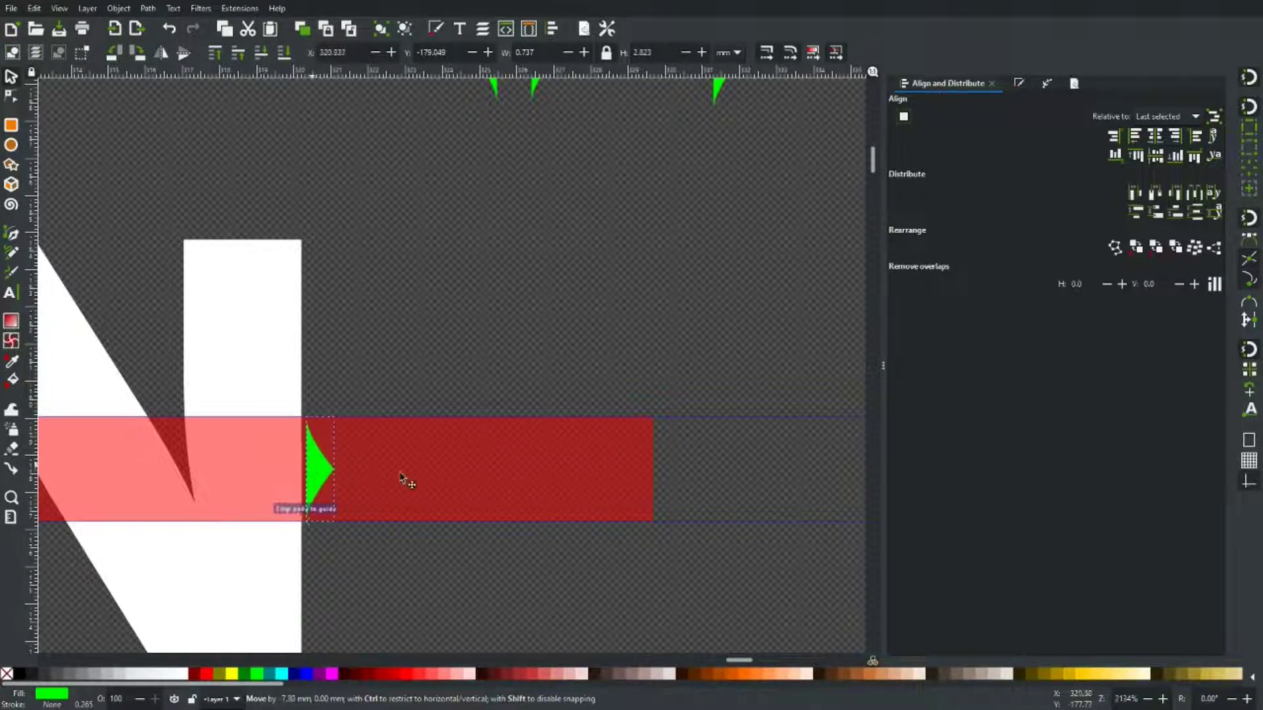
ctrl+scroll(690, 428, down, 1)
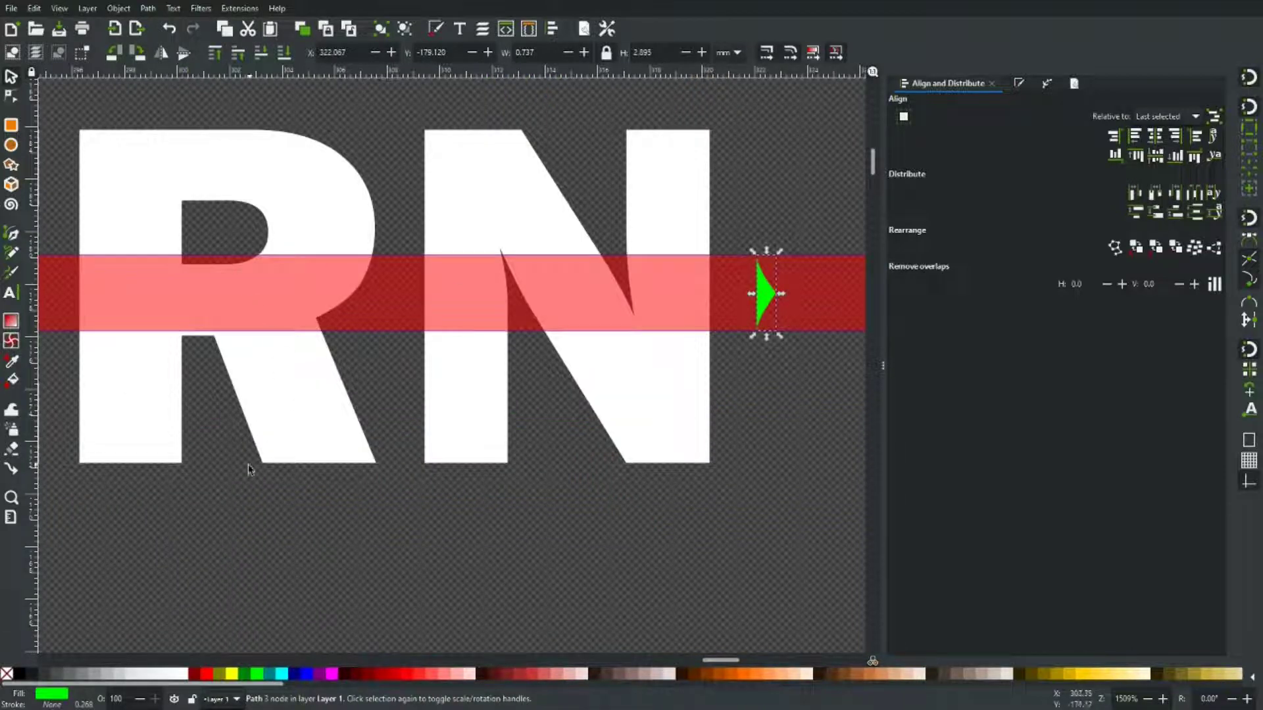
ctrl+scroll(236, 480, down, 4)
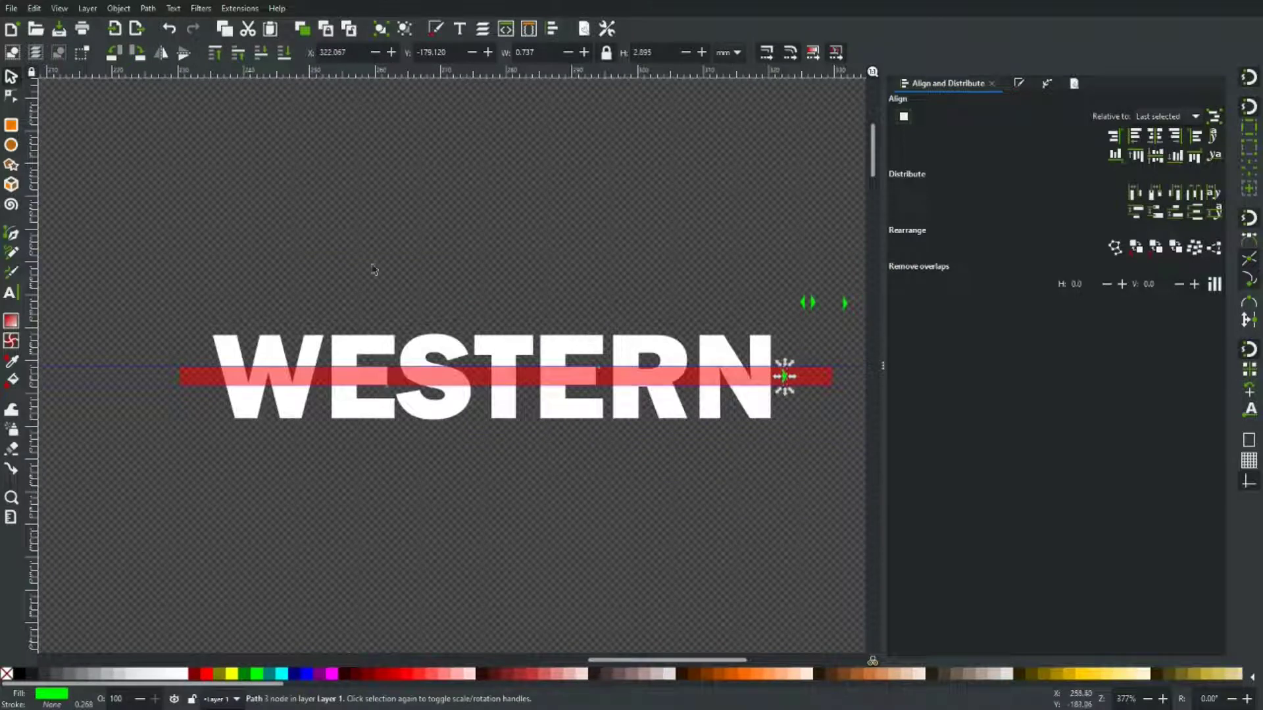
Step: Convert the WESTERN letters to paths and snap the triangle flush to the N at the guide
ctrl+scroll(563, 446, up, 2)
drag(681, 468, 492, 476)
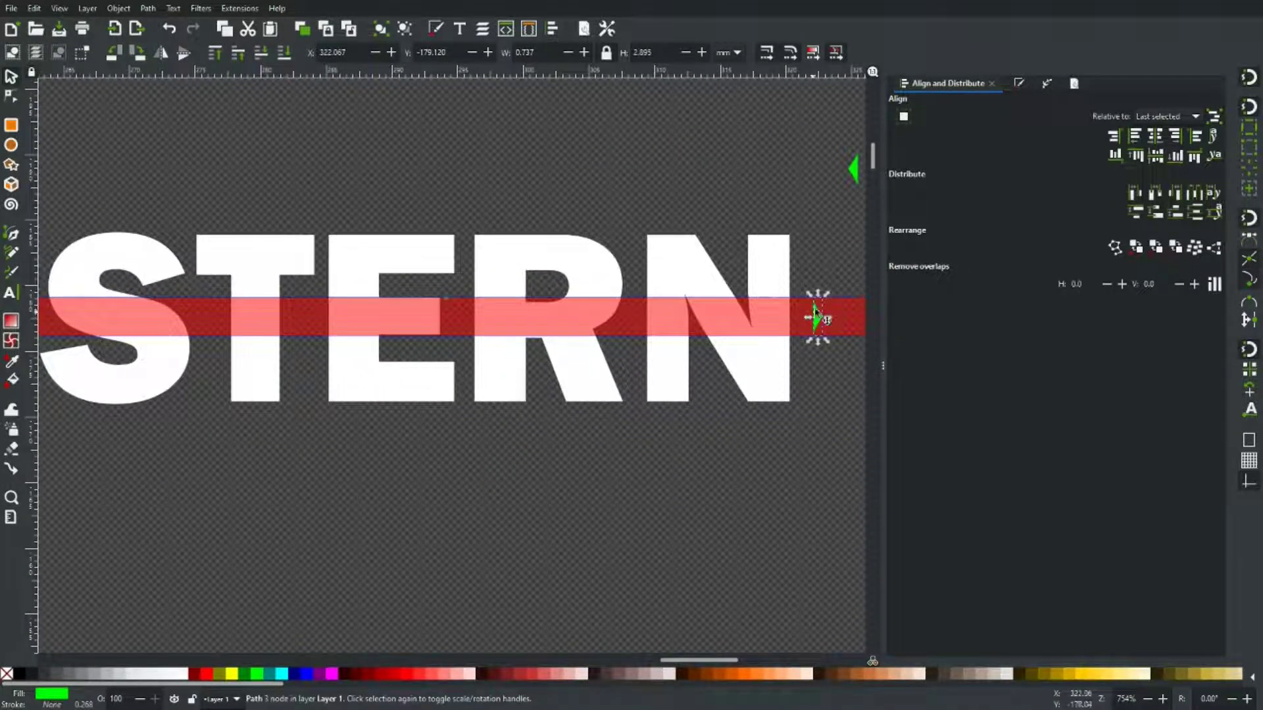
click(755, 387)
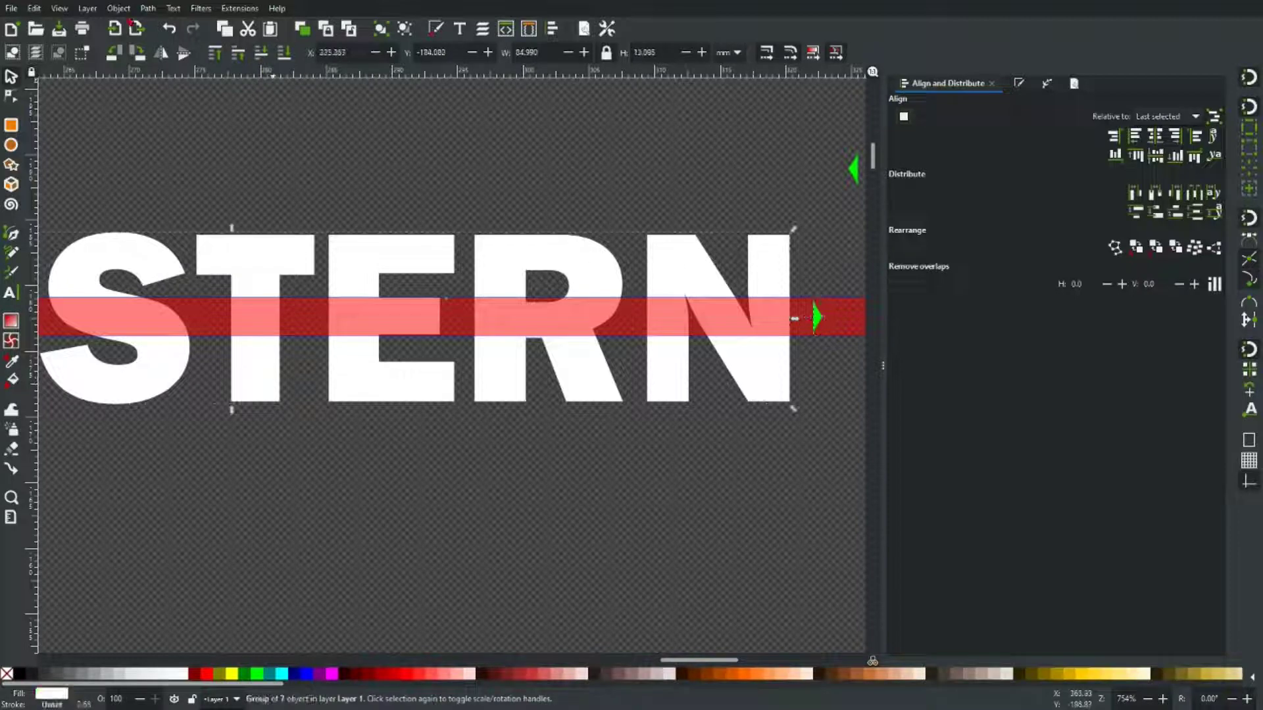
click(148, 8)
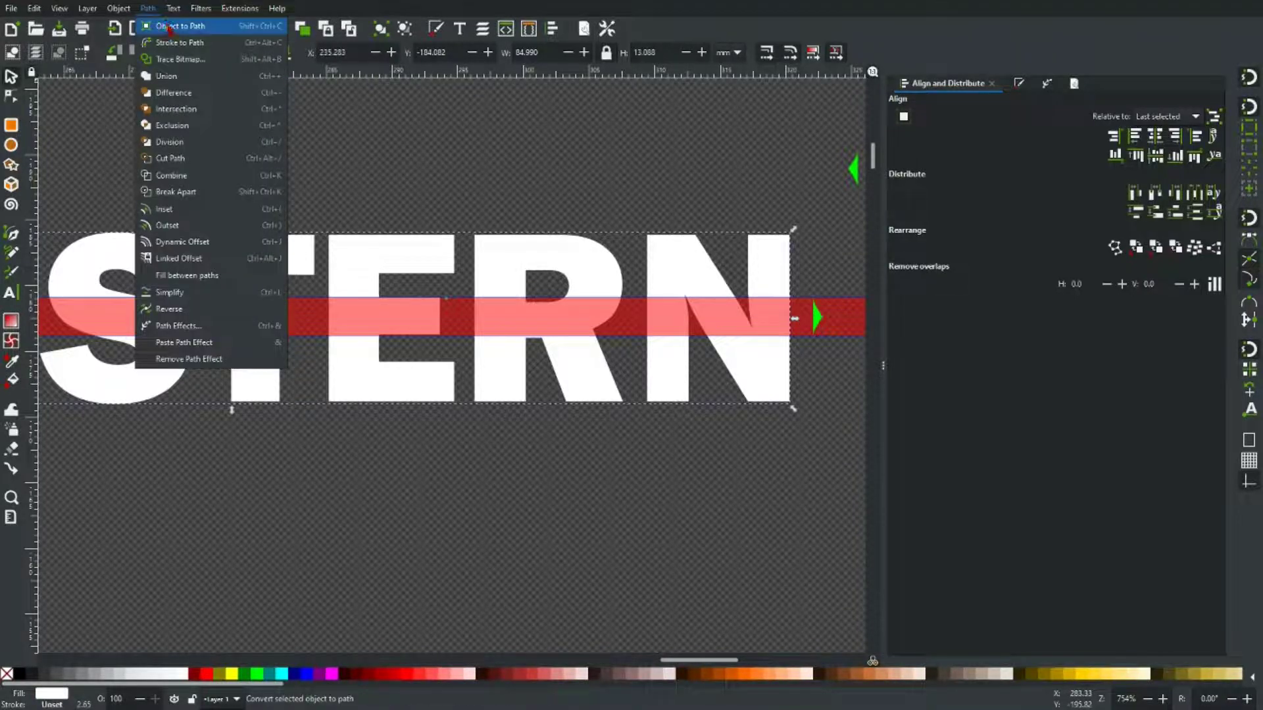
click(165, 25)
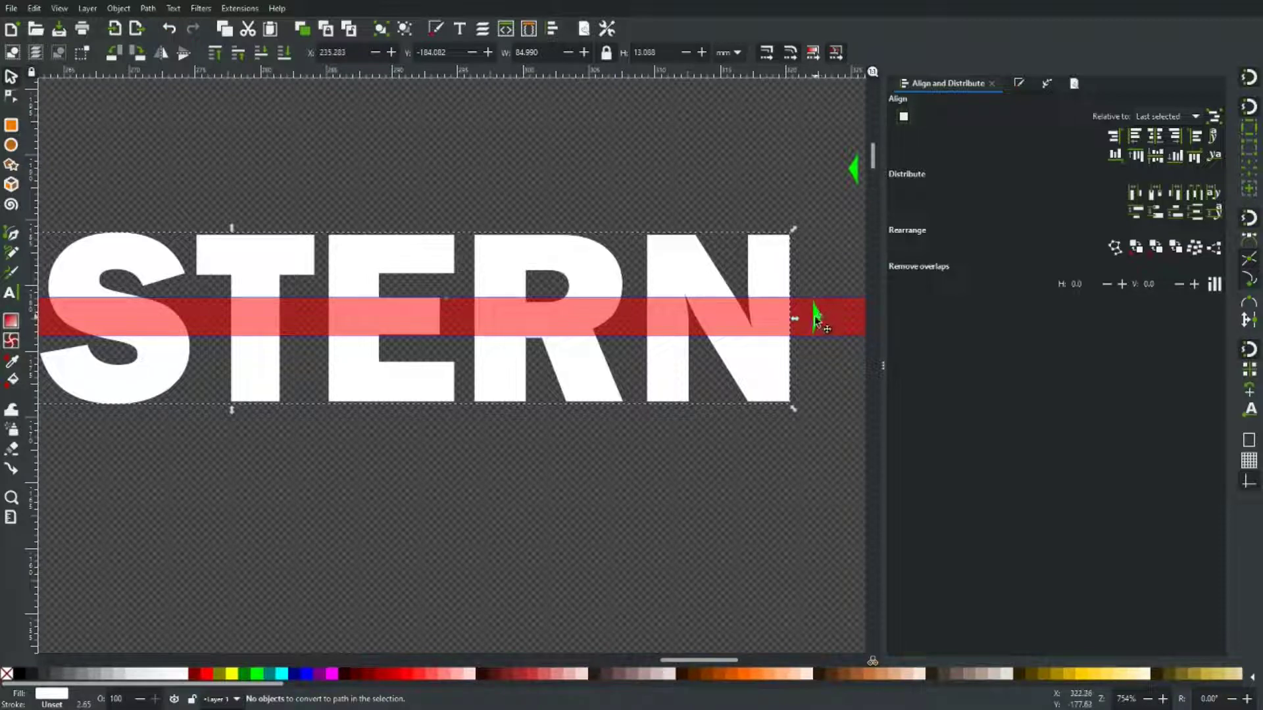
drag(815, 319, 802, 322)
scroll(798, 320, up, 4)
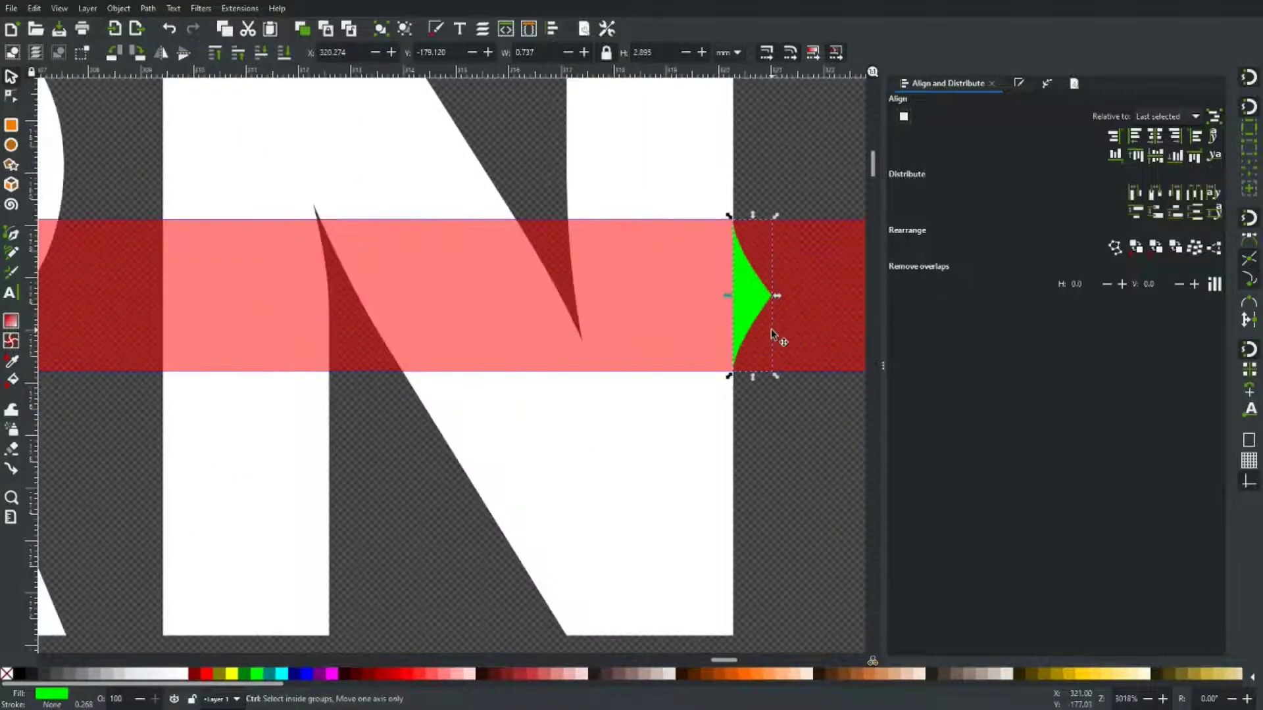
scroll(771, 329, down, 2)
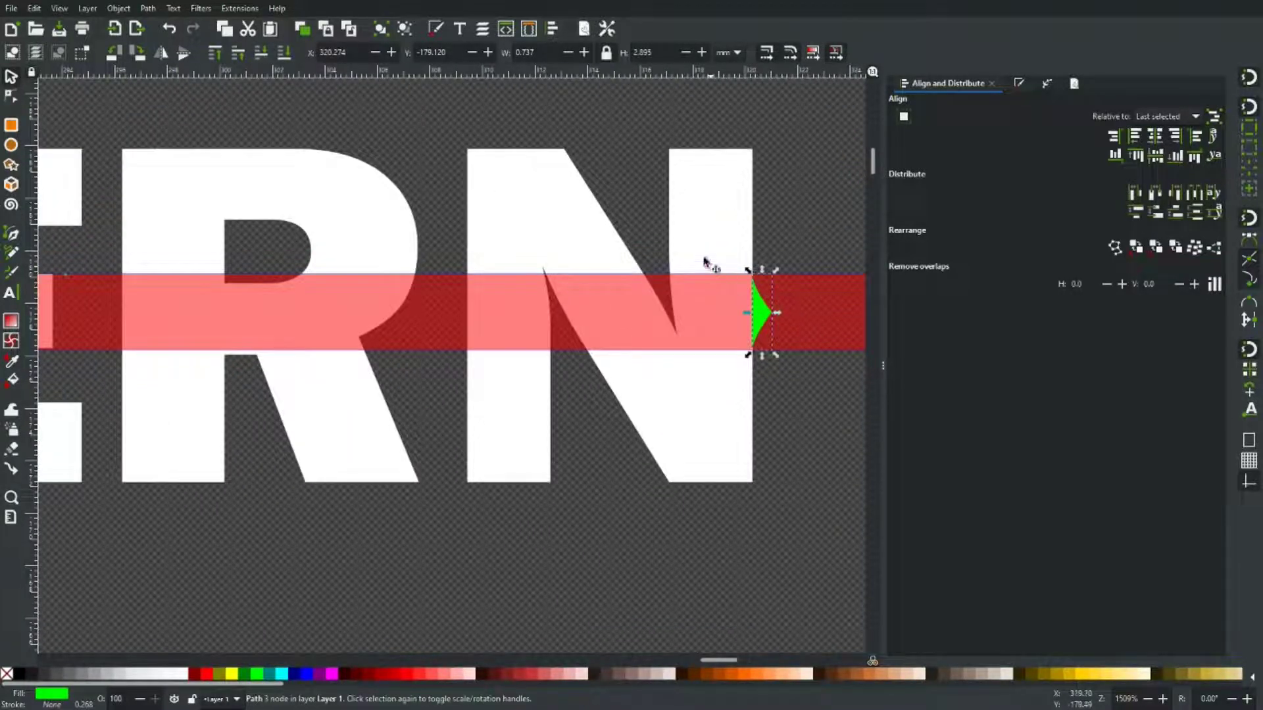
Step: Select the N with the green triangle and union them into a single path
key(n)
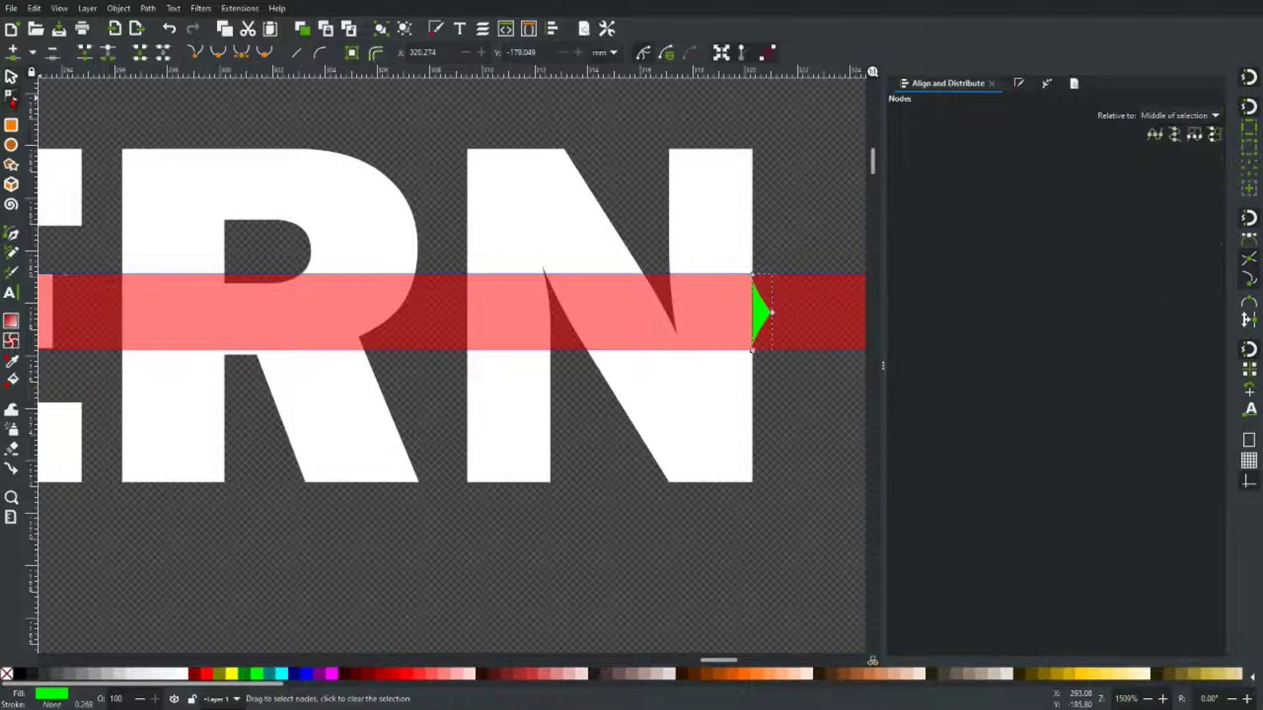
click(727, 226)
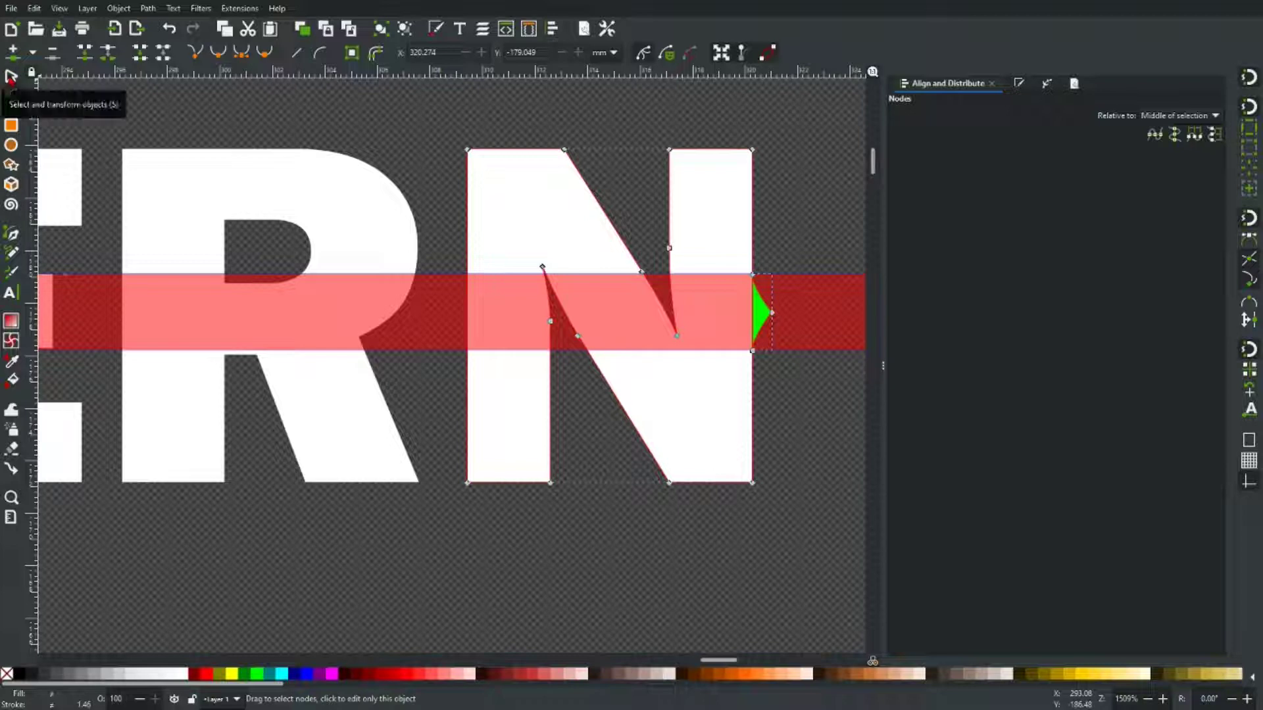
scroll(621, 316, down, 3)
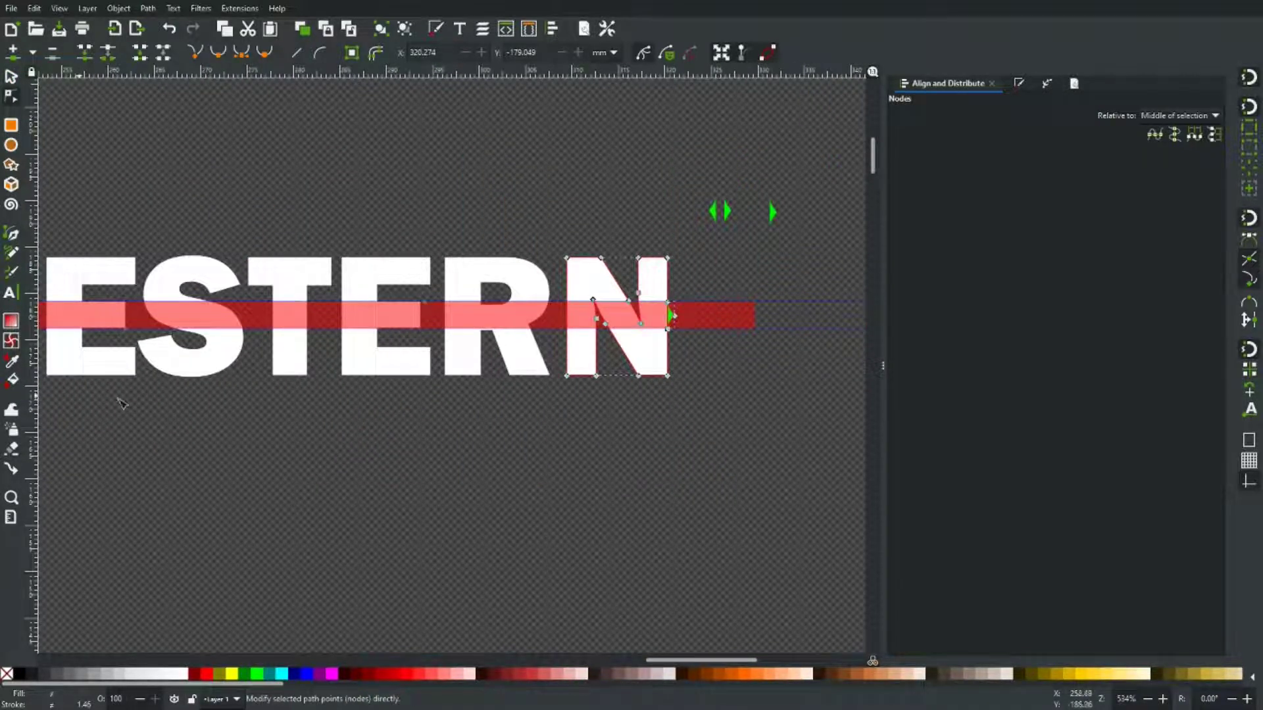
scroll(644, 346, up, 2)
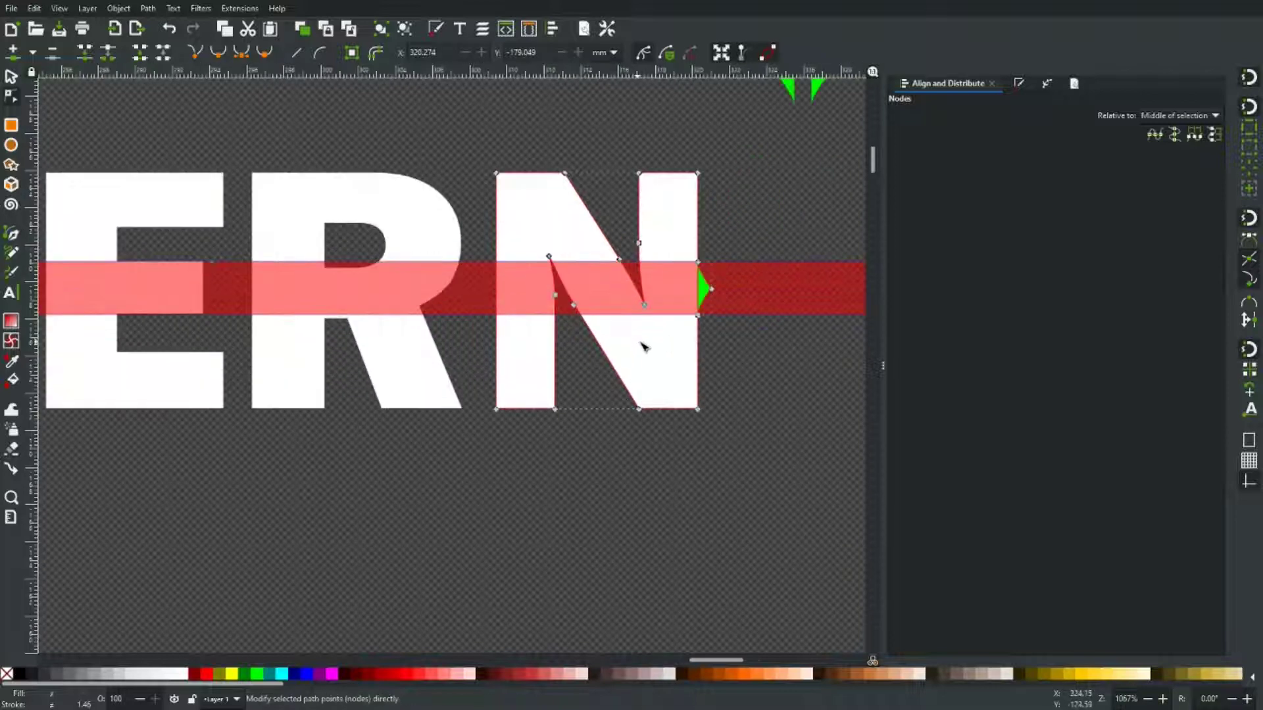
drag(761, 394, 656, 421)
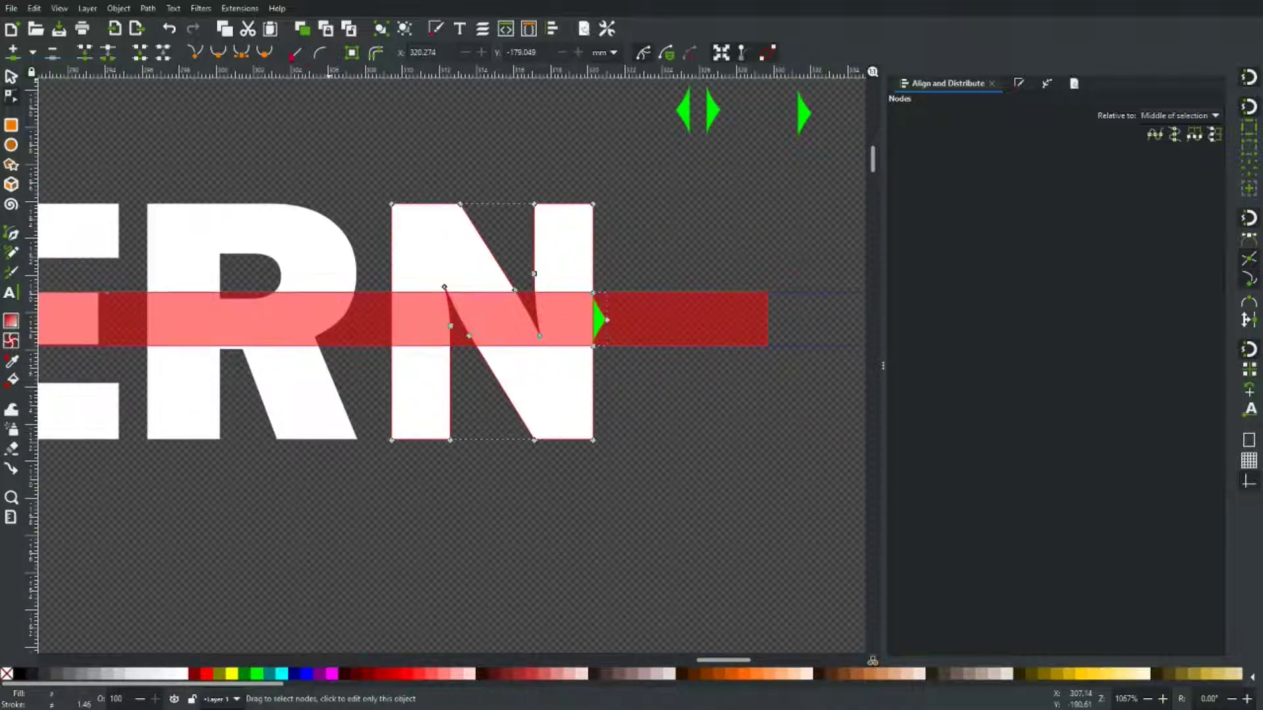
click(148, 8)
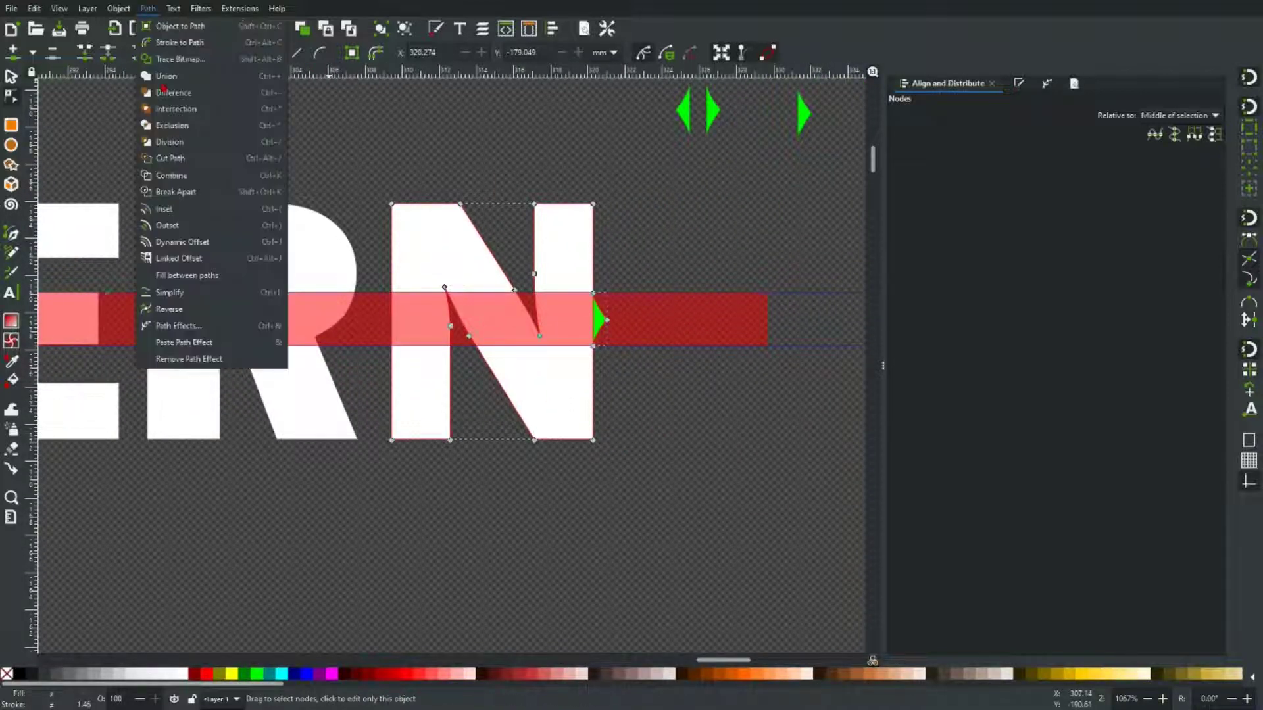
click(166, 77)
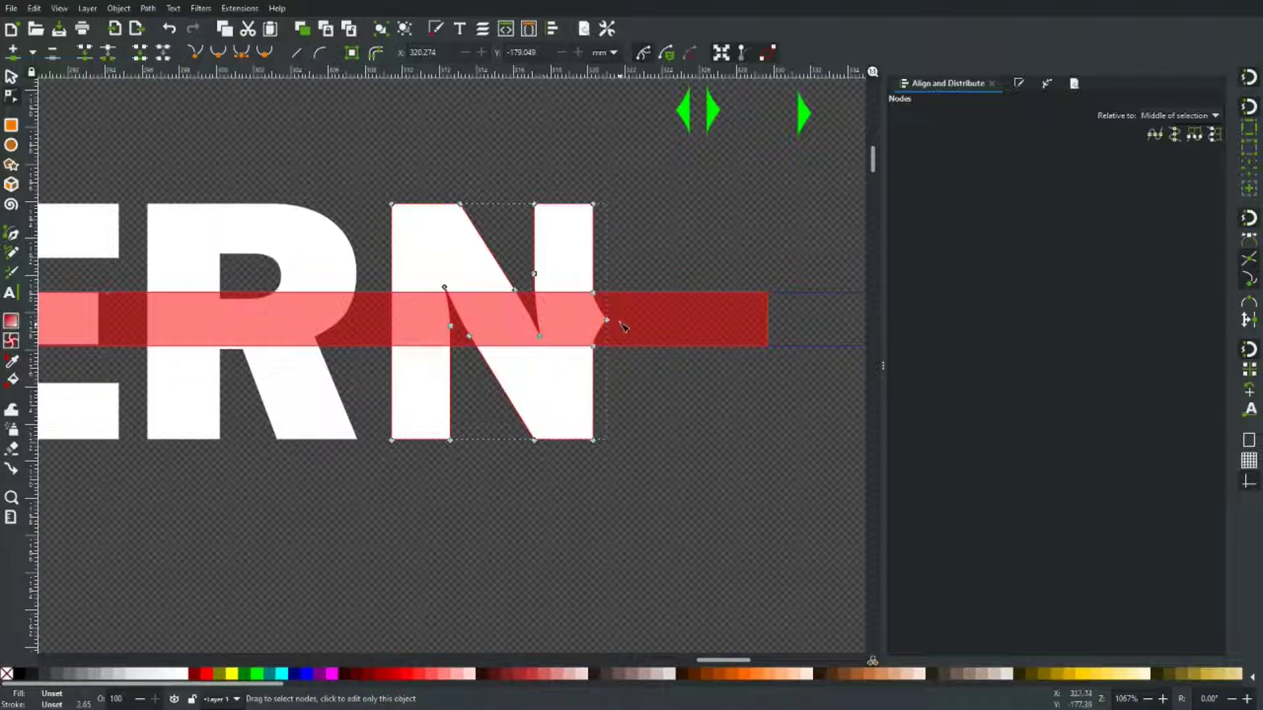
key(shift+alt+d)
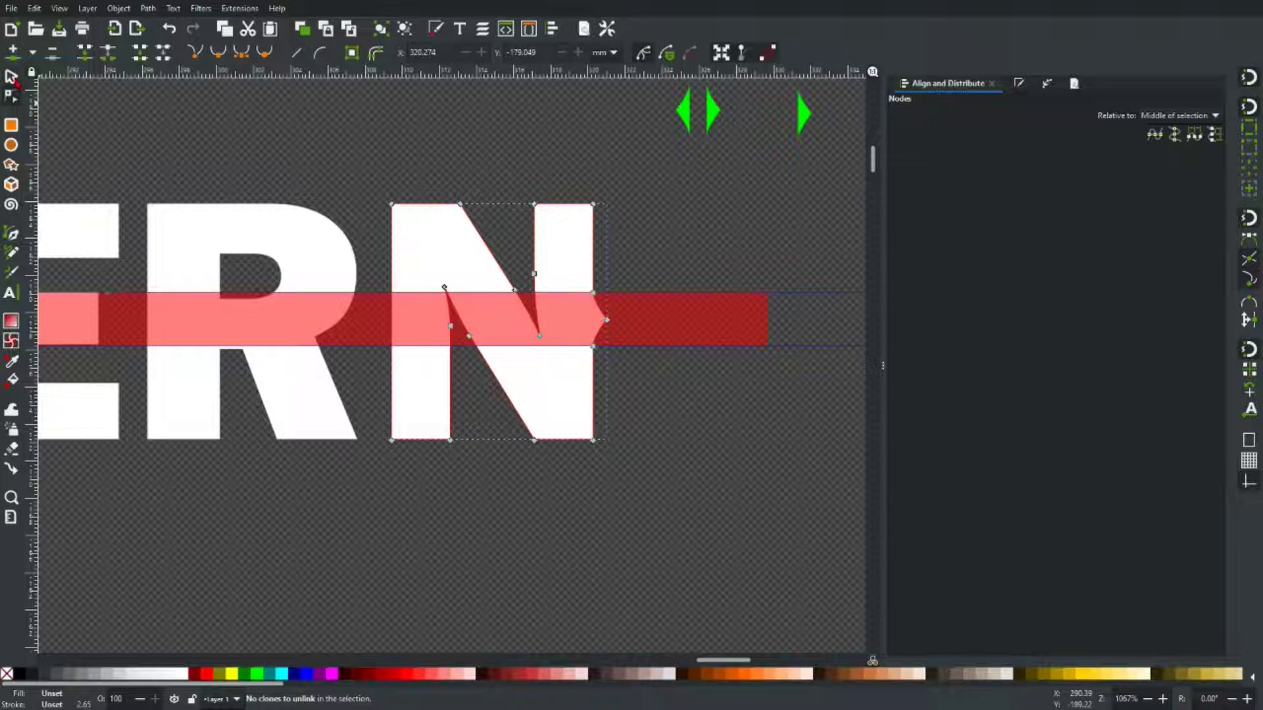
Step: Move the spare left-pointing triangle onto the N's left edge and union it with the N
key(s)
ctrl+click(686, 109)
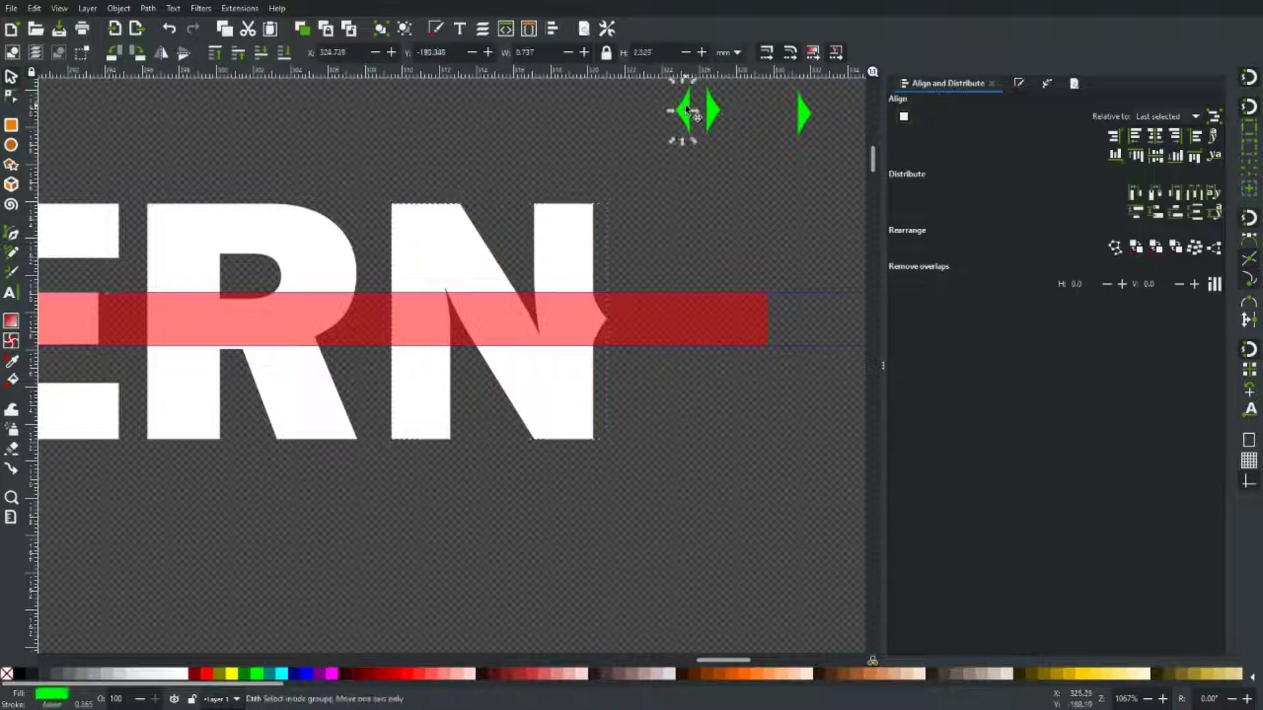
drag(686, 109, 395, 320)
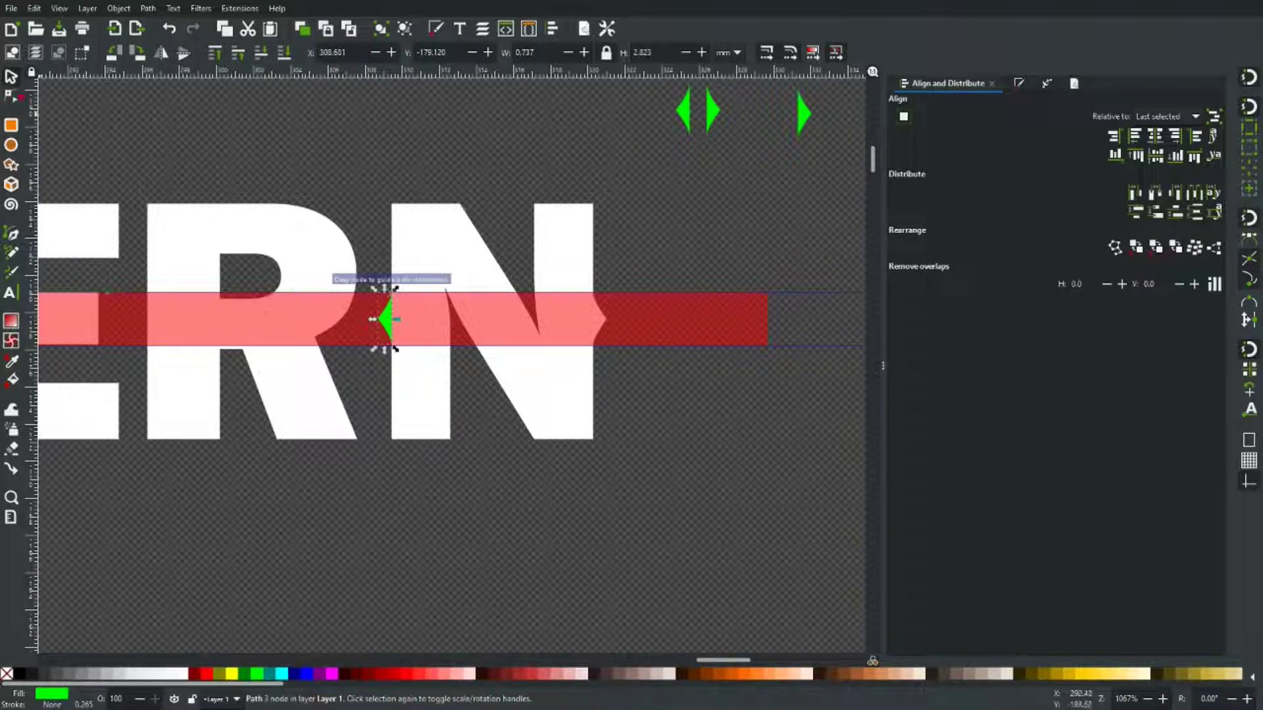
click(11, 97)
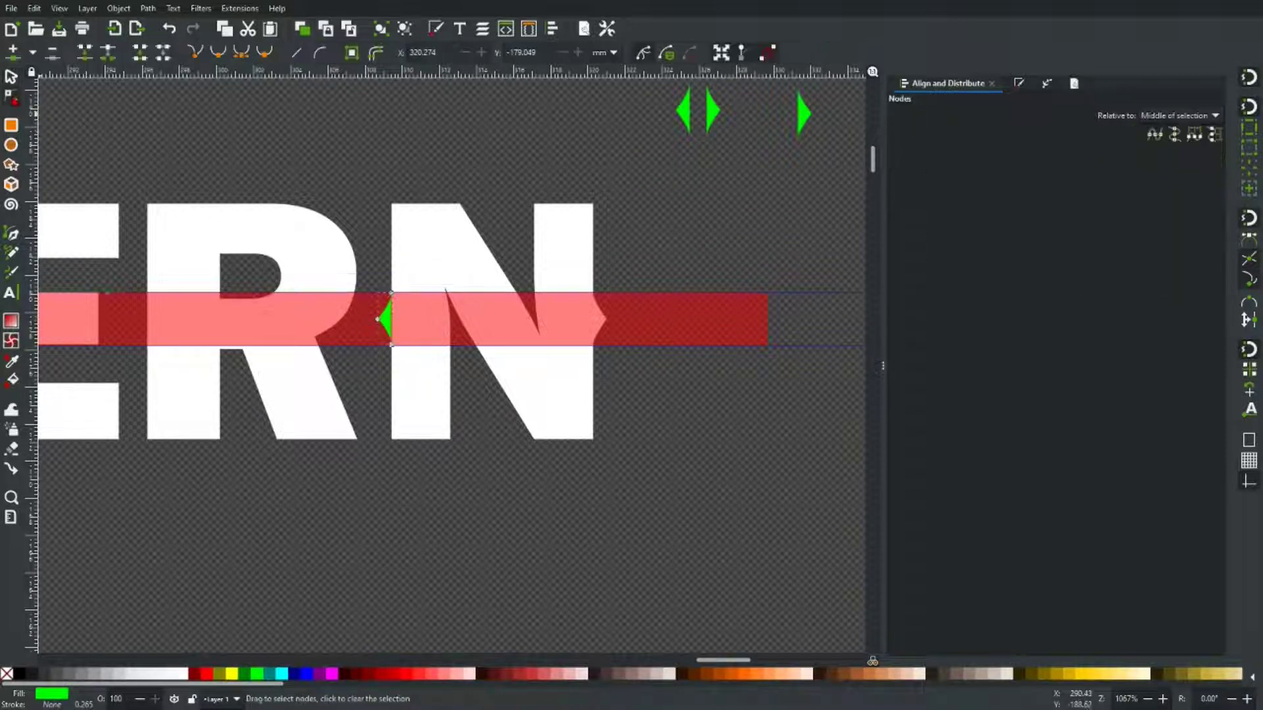
click(421, 271)
click(148, 8)
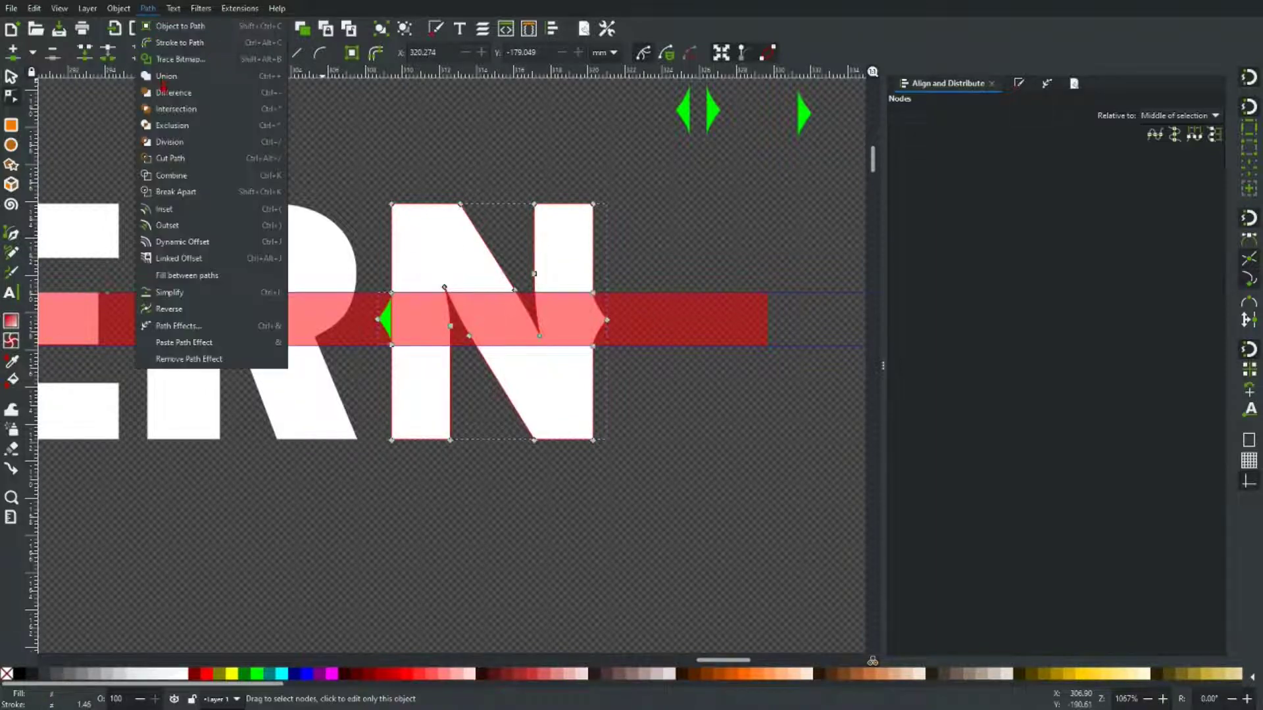
click(172, 121)
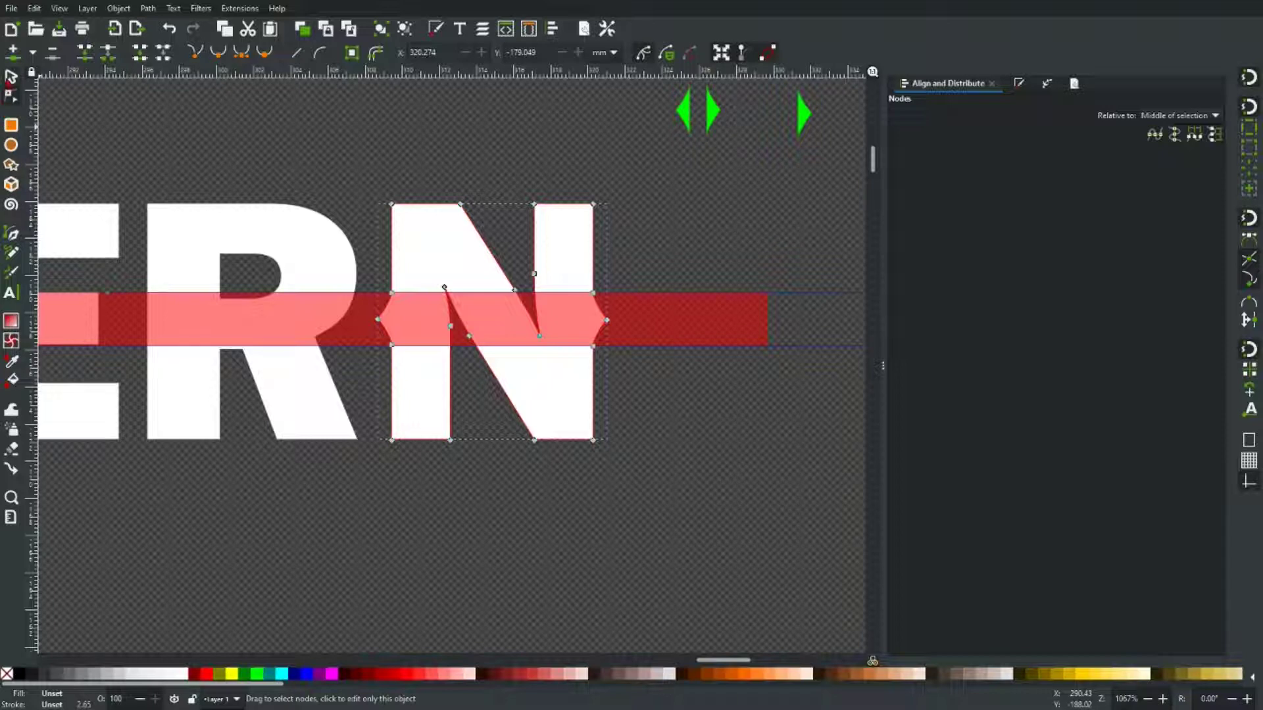
Step: Duplicate the middle spare triangle and drag the copy down onto the N
key(s)
click(717, 115)
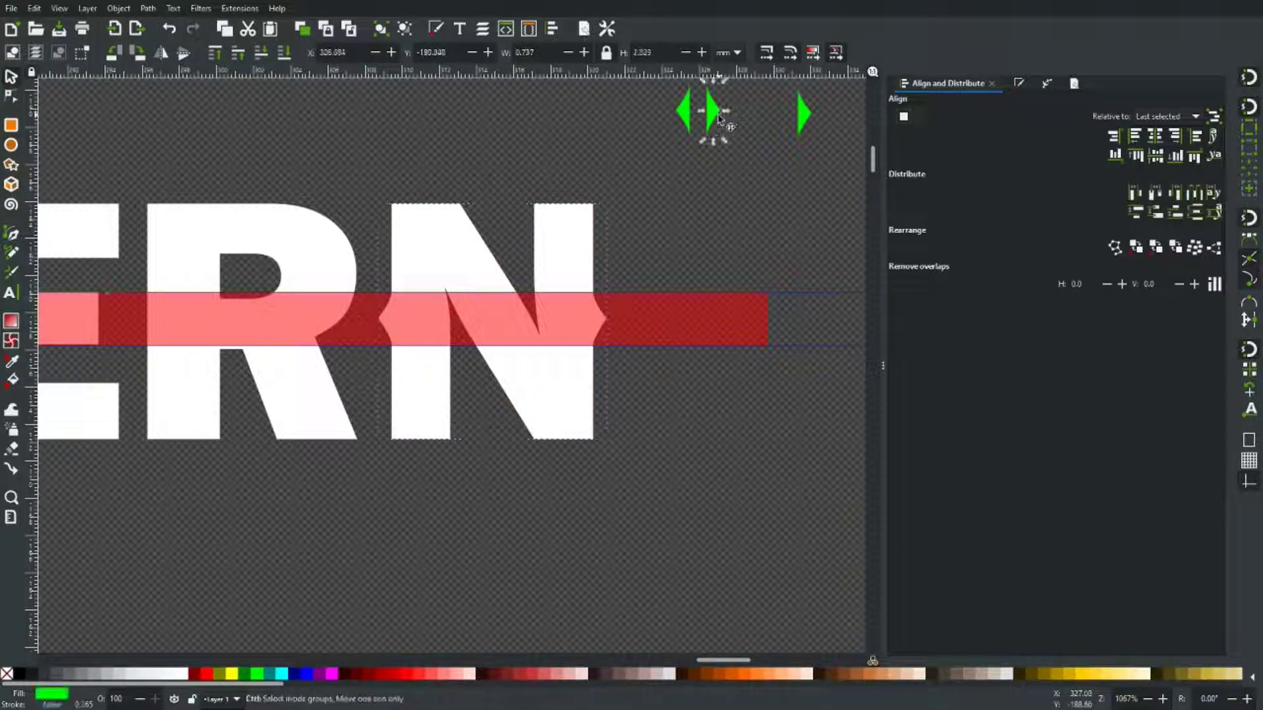
key(ctrl+d)
drag(720, 118, 717, 319)
scroll(355, 480, left, 4)
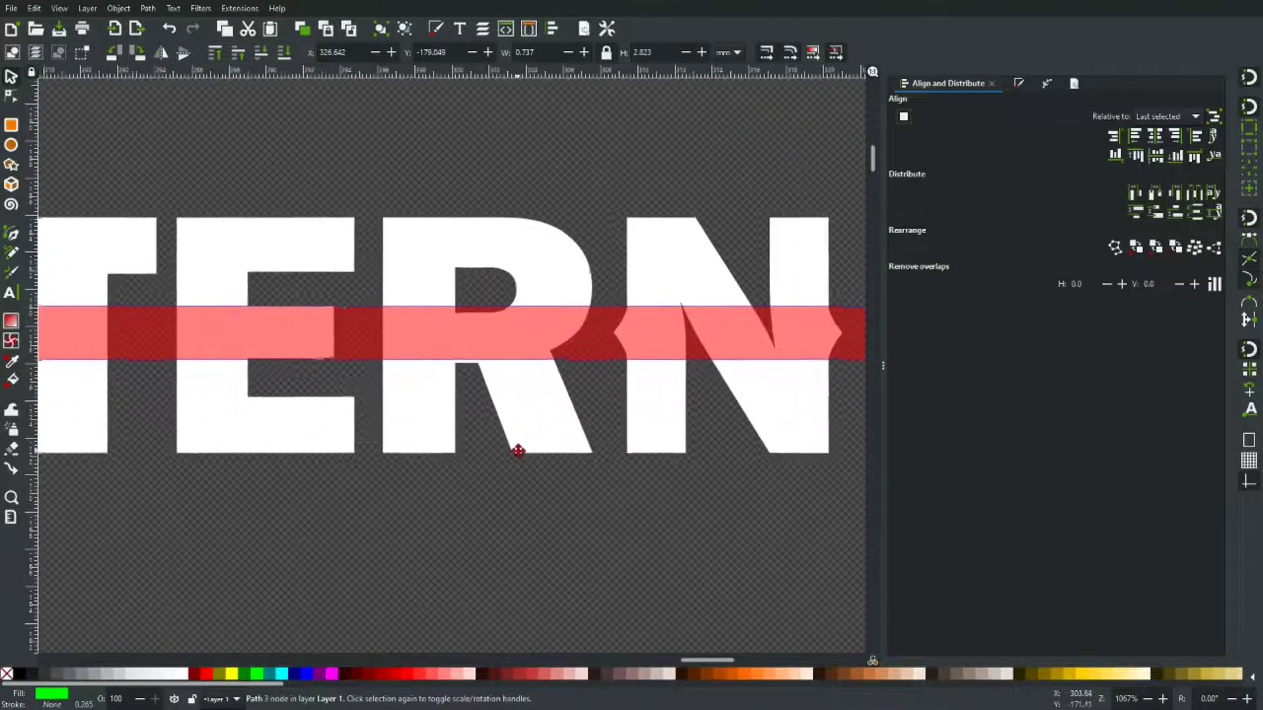
scroll(428, 454, right, 3)
scroll(428, 454, down, 1)
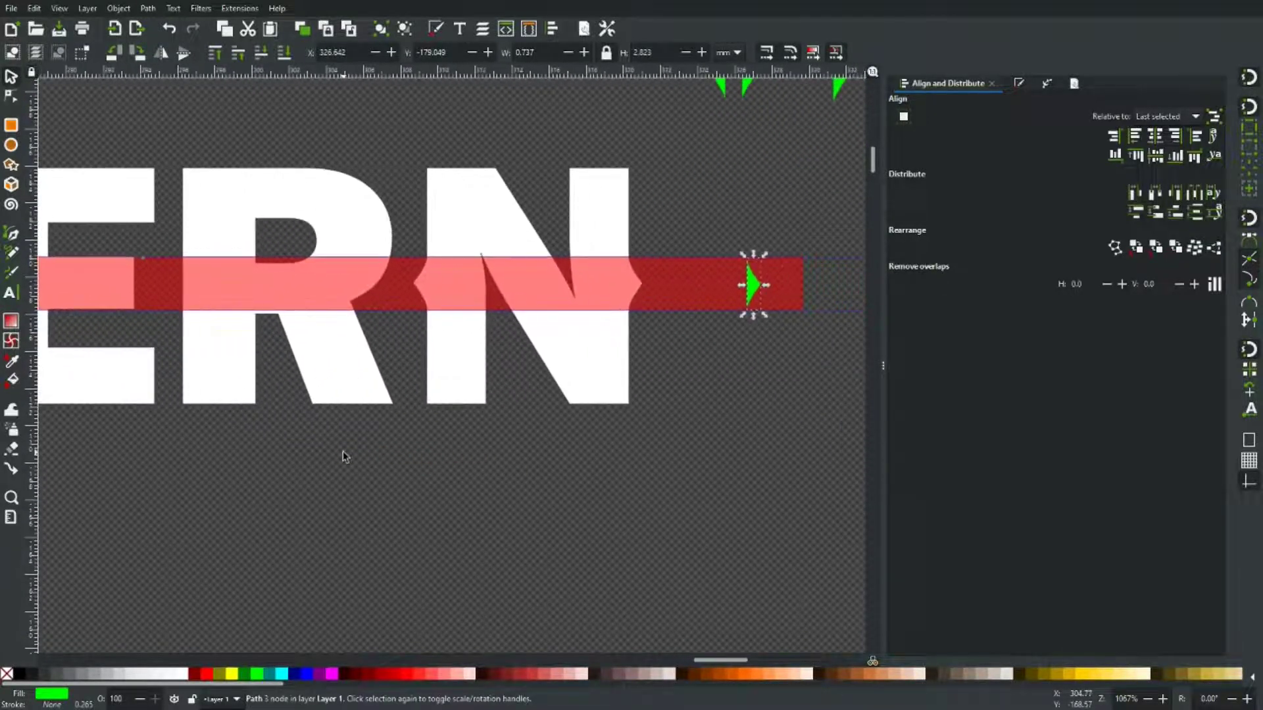
scroll(559, 463, up, 2)
scroll(559, 463, left, 1)
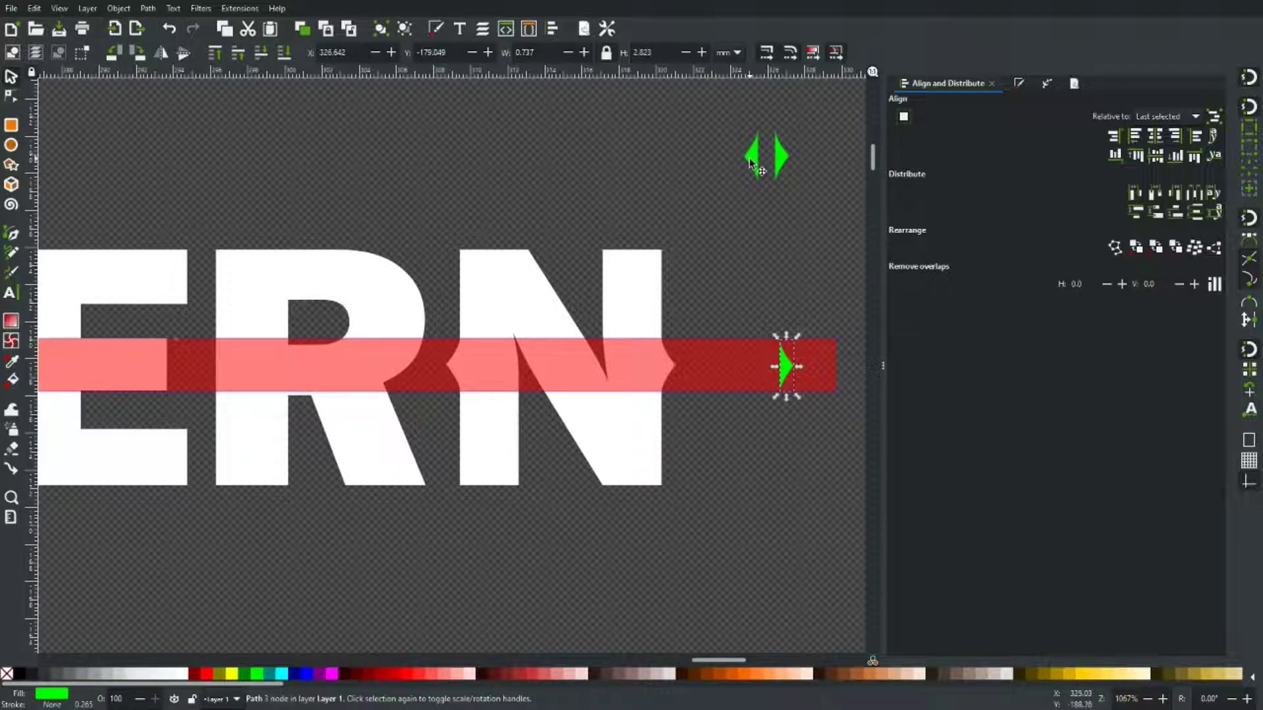
Step: Place a green notch on the R's left edge at the stripe and union it with the R
click(748, 158)
drag(748, 158, 212, 364)
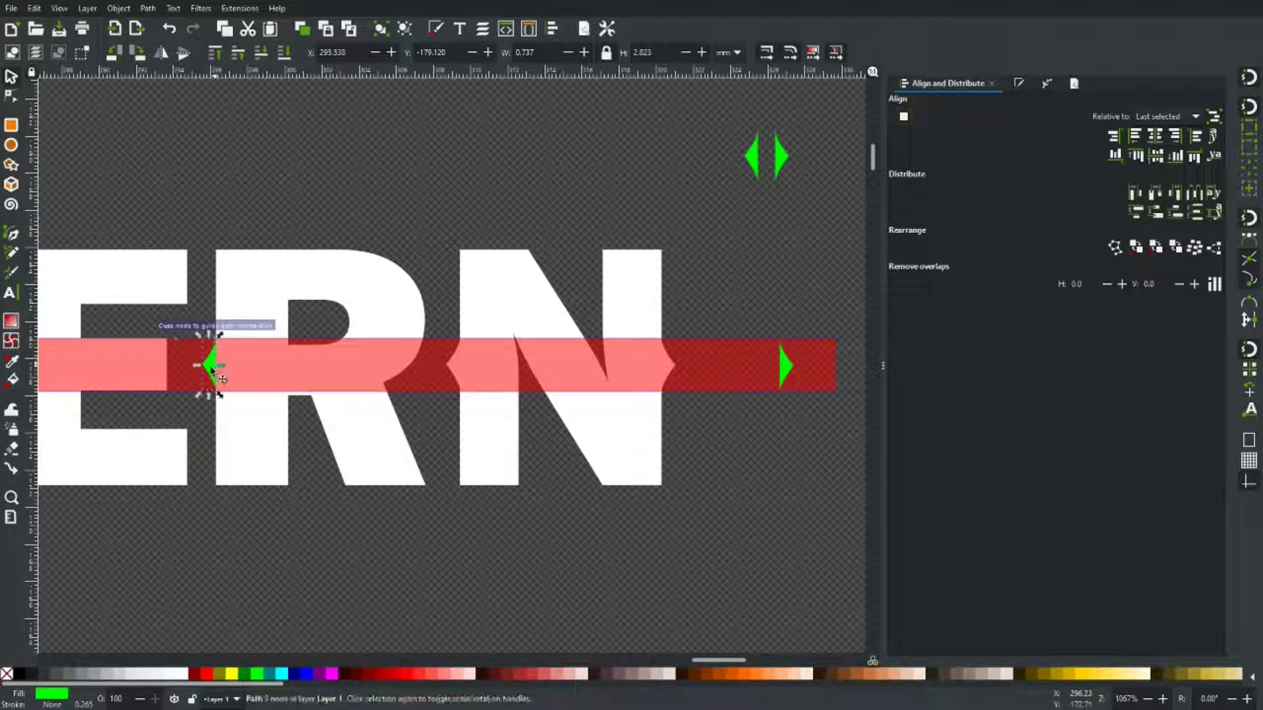
scroll(212, 363, up, 2)
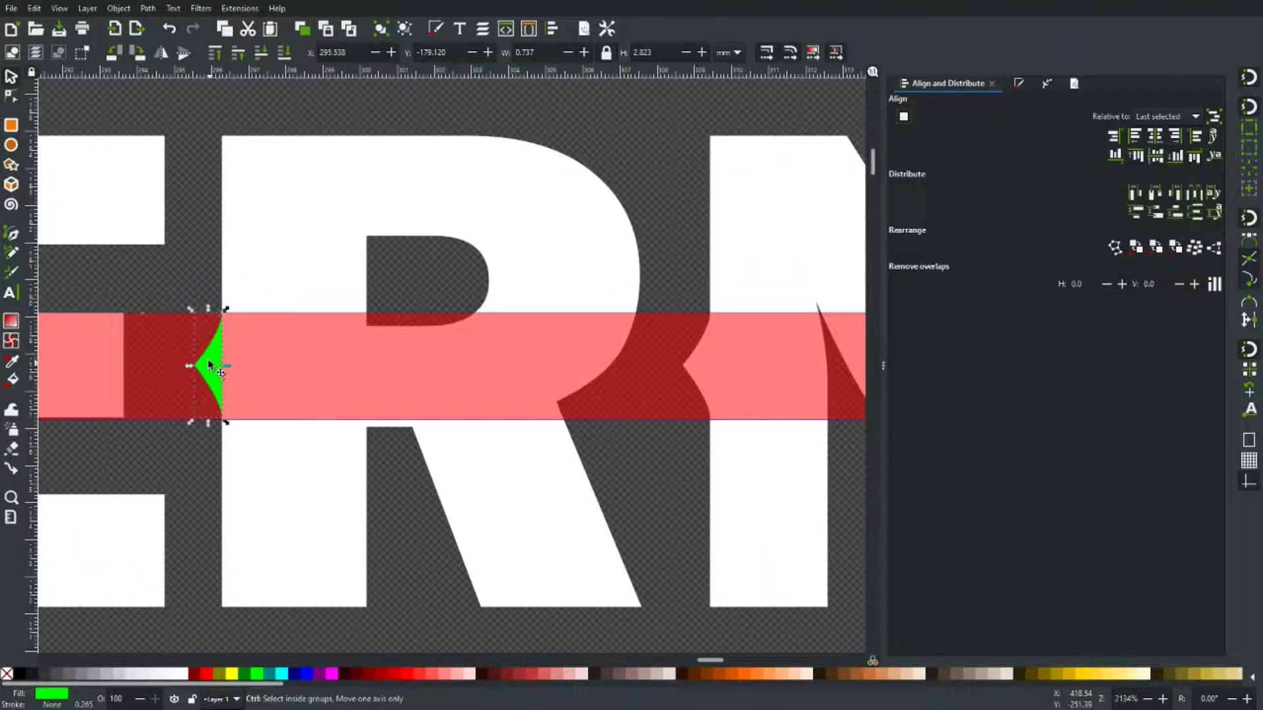
click(11, 96)
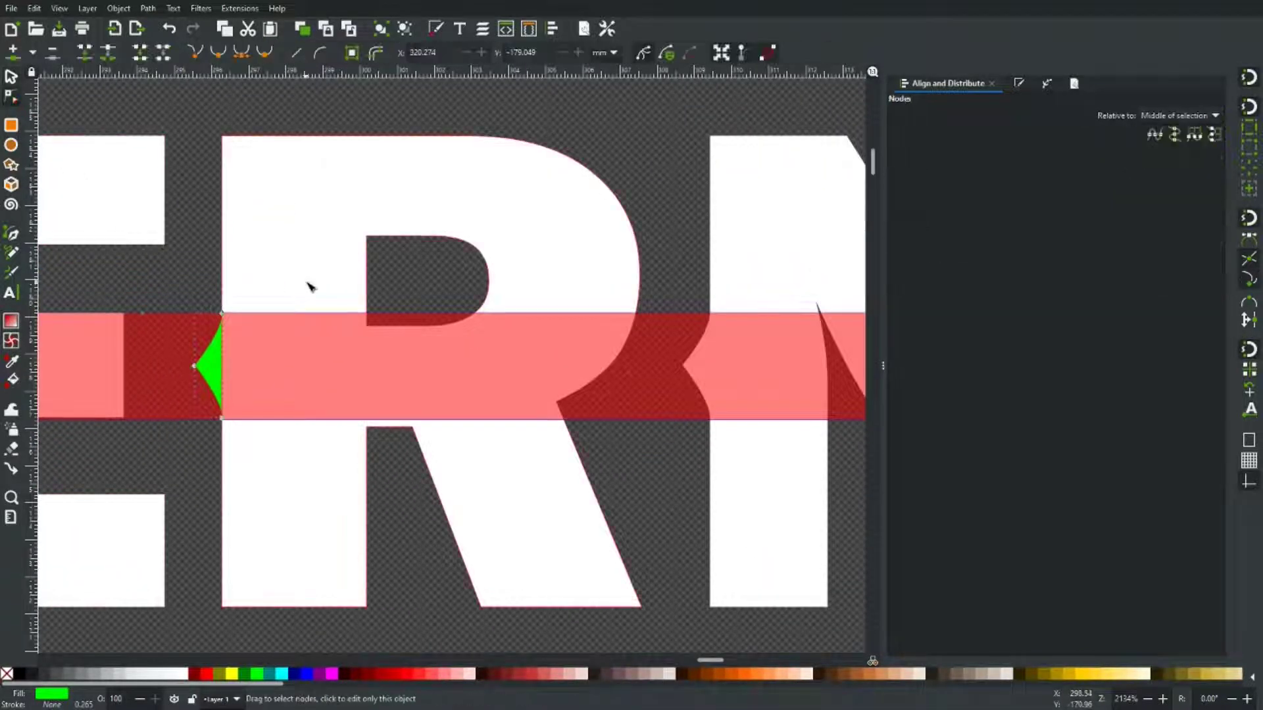
click(326, 268)
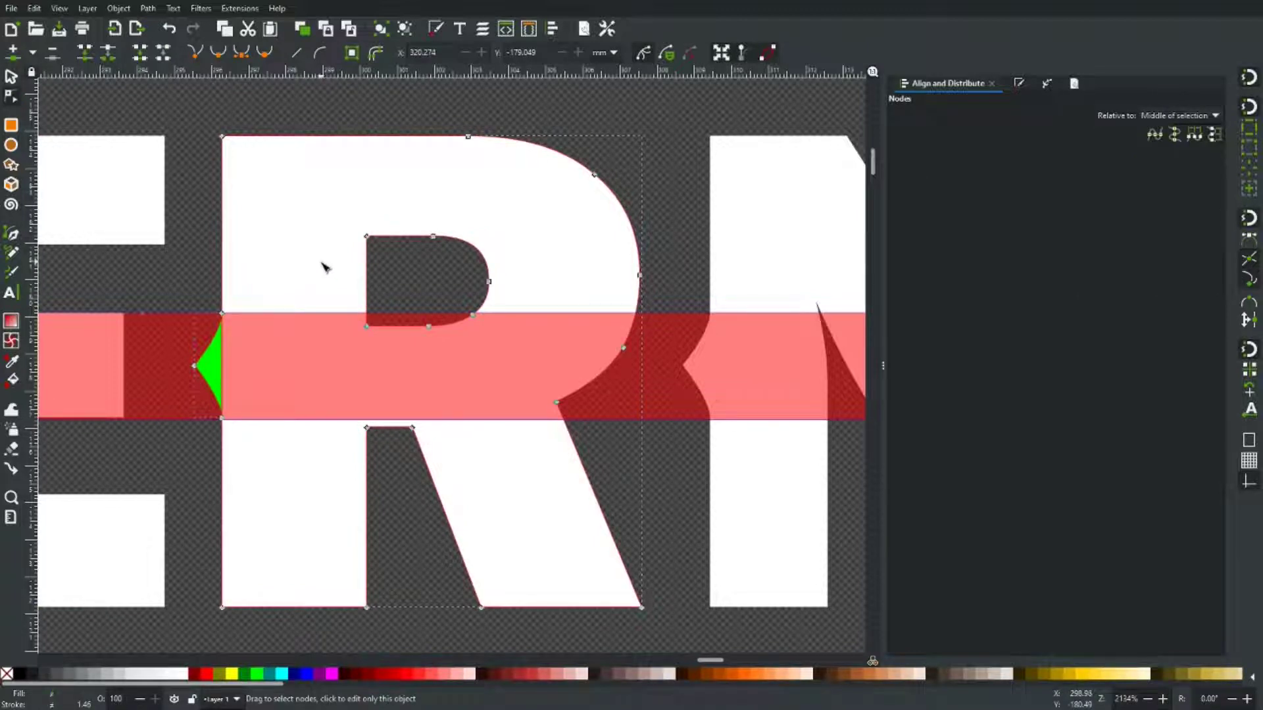
click(148, 10)
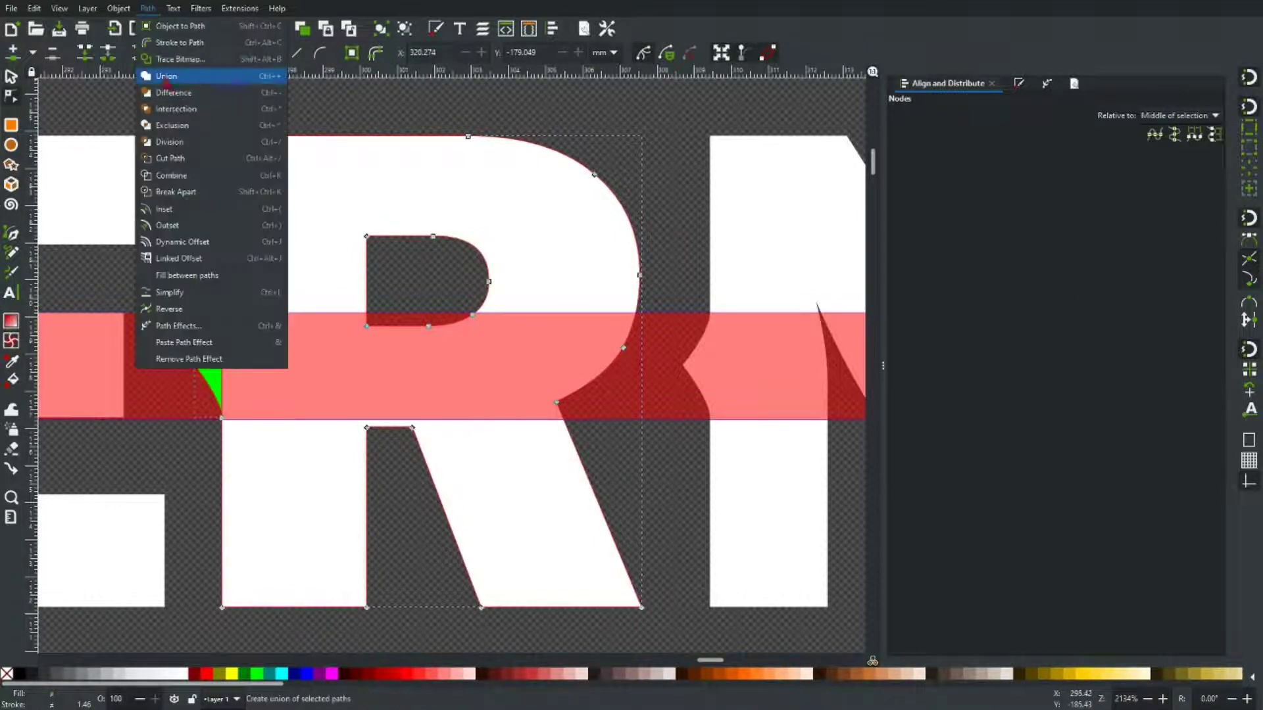
click(174, 92)
scroll(375, 431, down, 2)
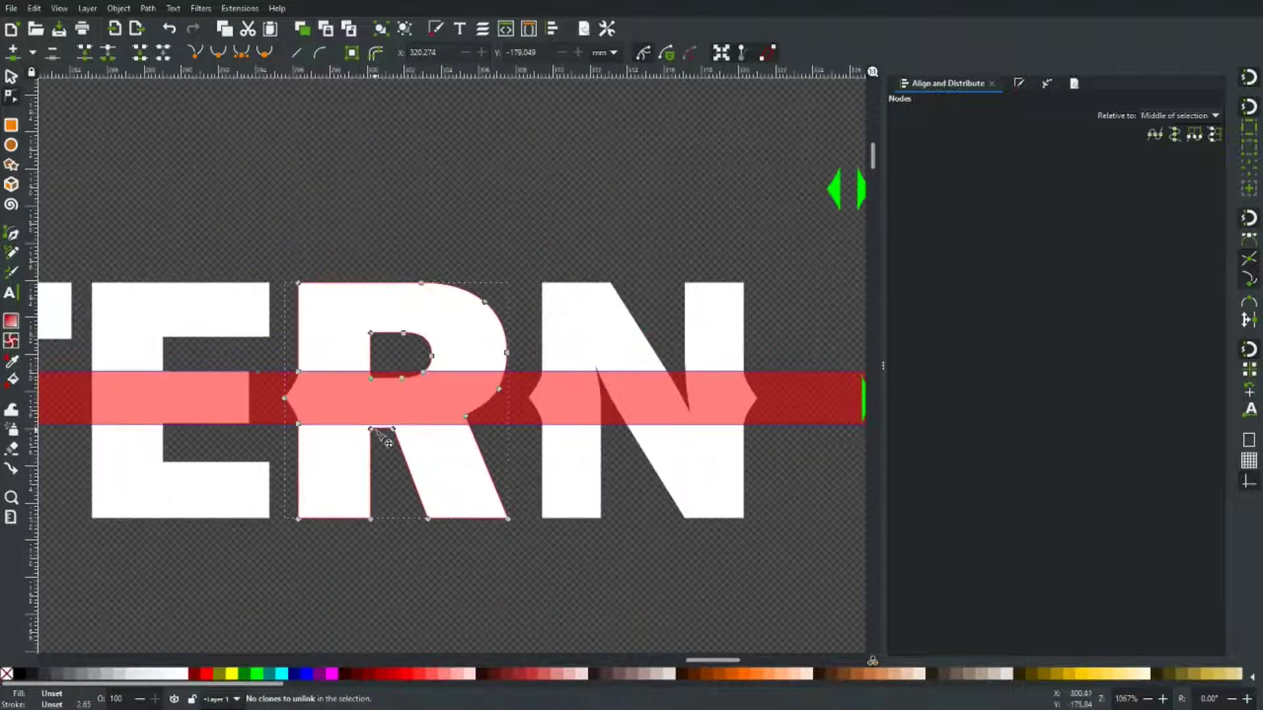
Step: Drag another spare green notch down onto the red stripe by the T
key(s)
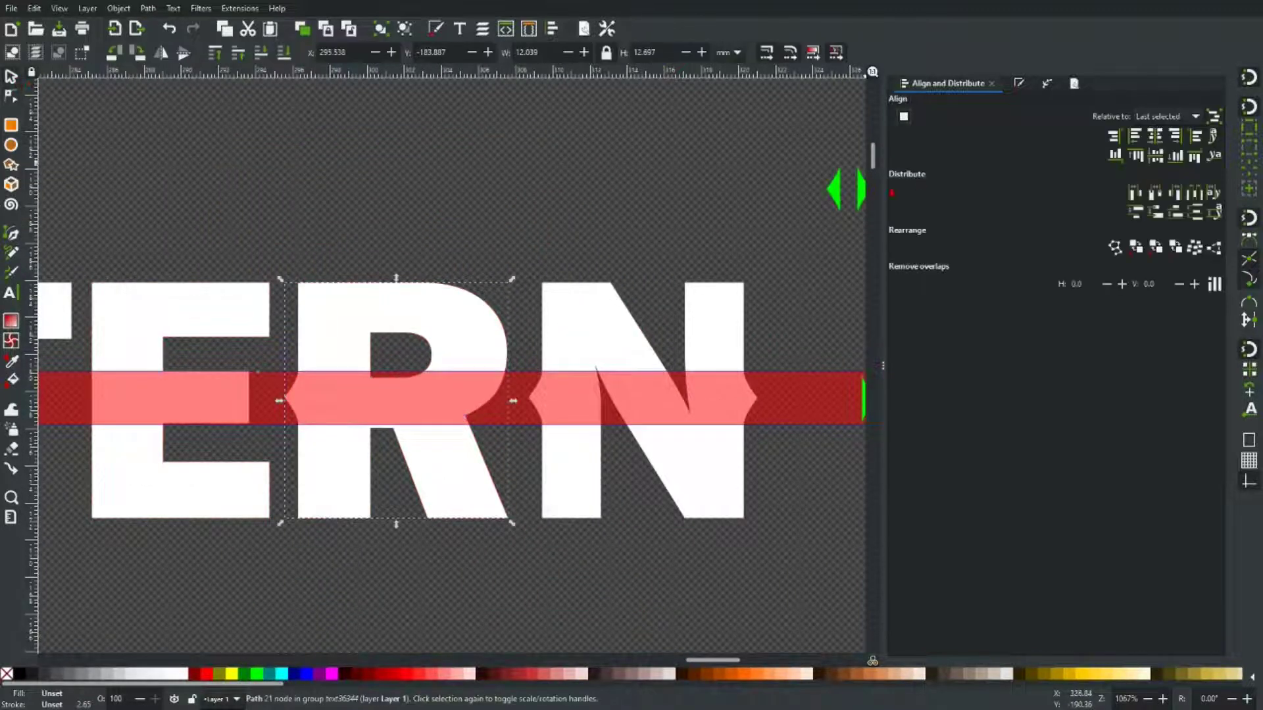
click(862, 192)
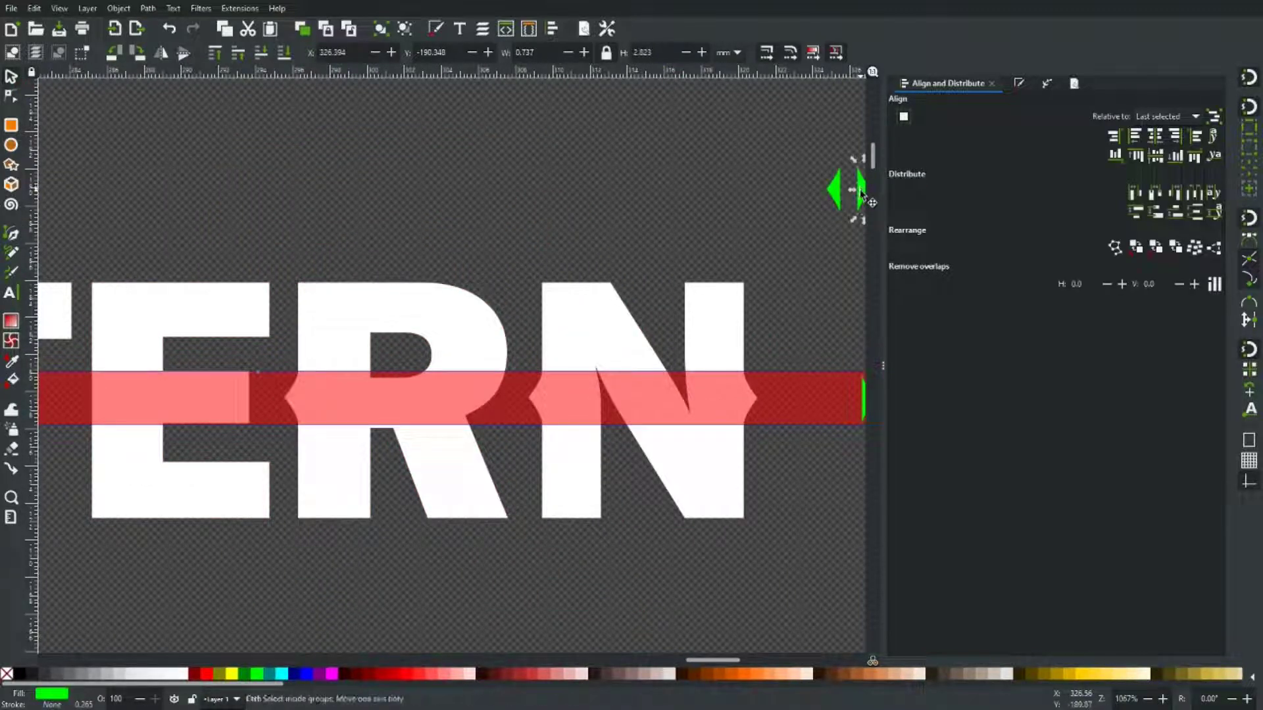
drag(861, 193, 255, 396)
scroll(254, 400, up, 4)
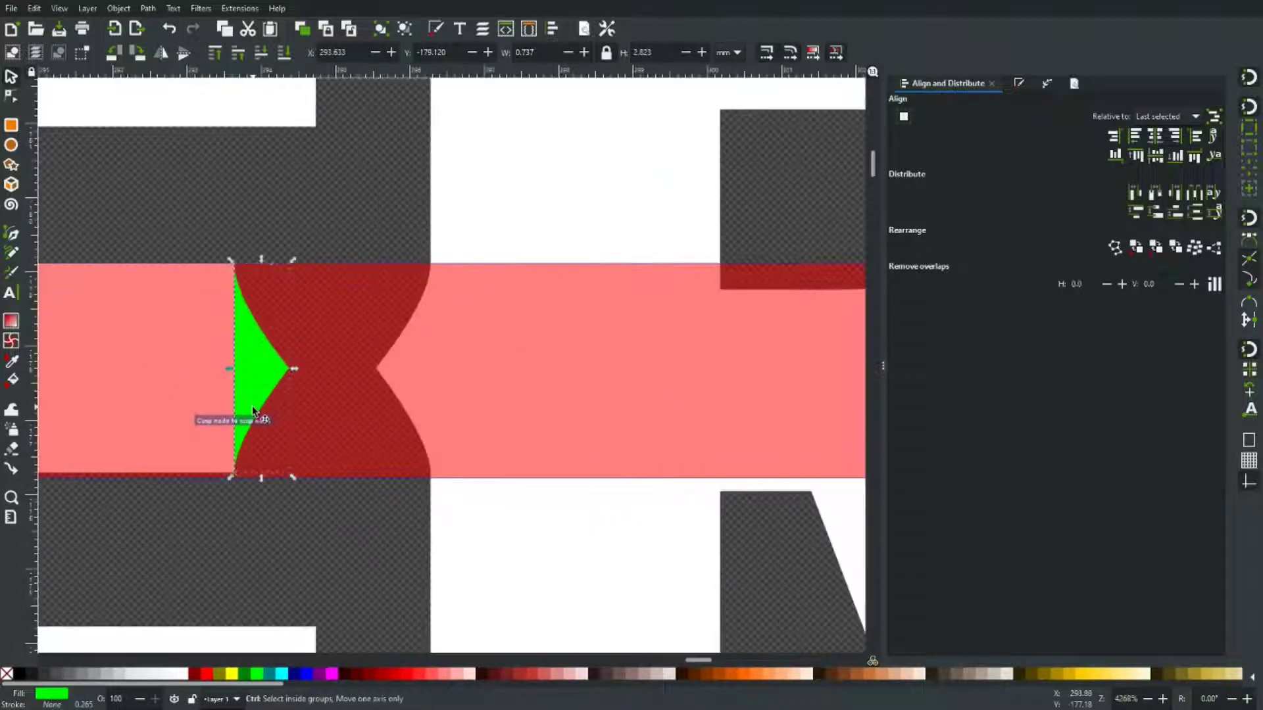
scroll(225, 277, down, 2)
scroll(296, 427, left, 5)
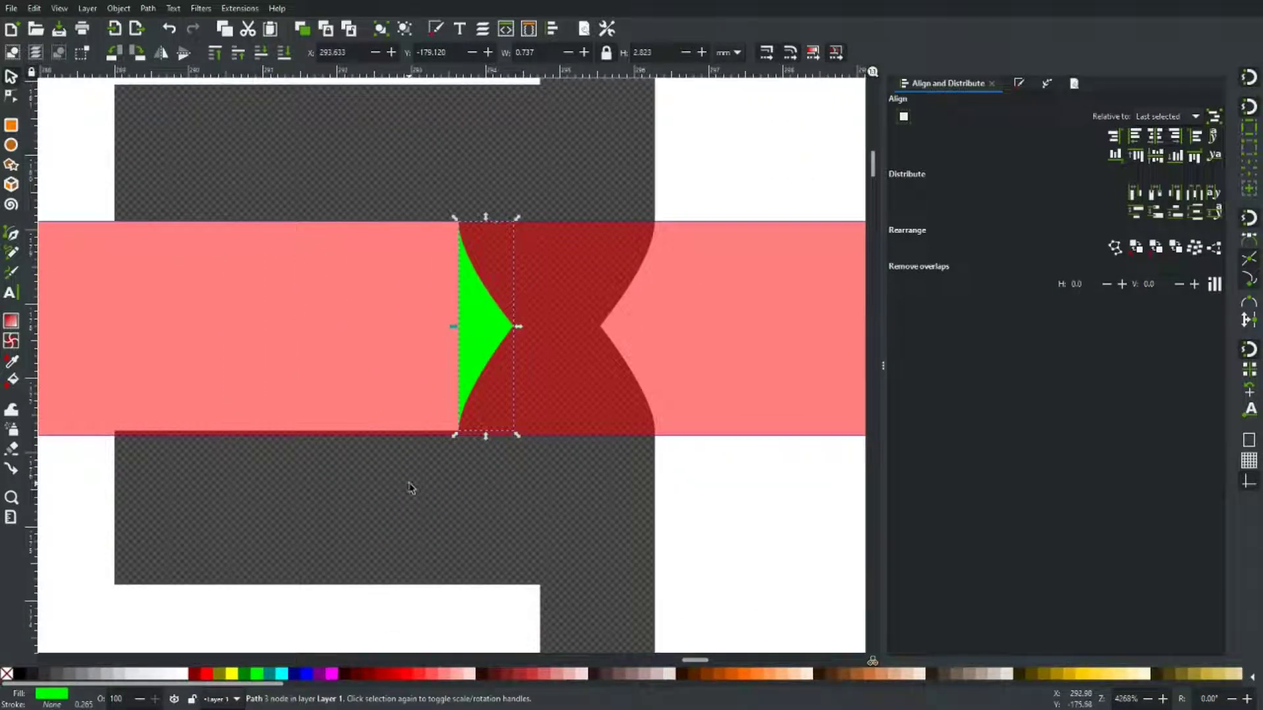
scroll(581, 491, down, 4)
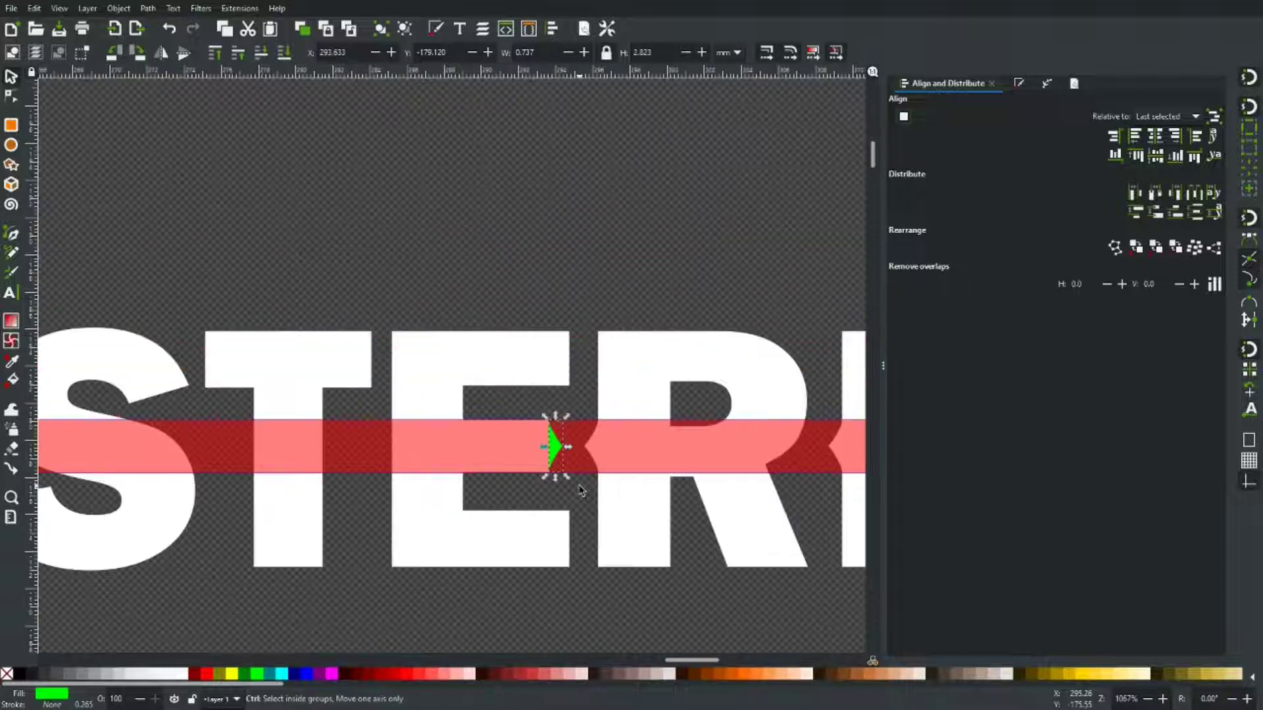
Step: Bring STERN into view, clear the selection, and reselect the small green notch
drag(730, 637, 639, 563)
scroll(638, 563, down, 2)
key(Tab)
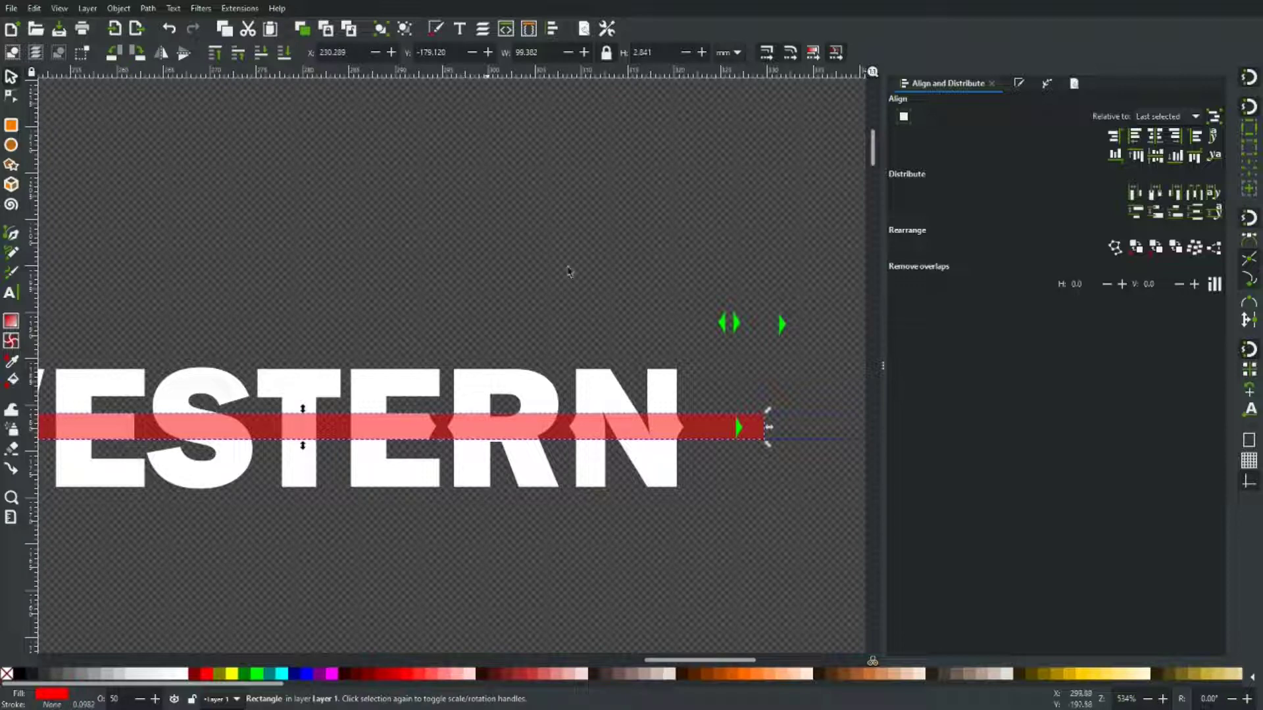
click(723, 325)
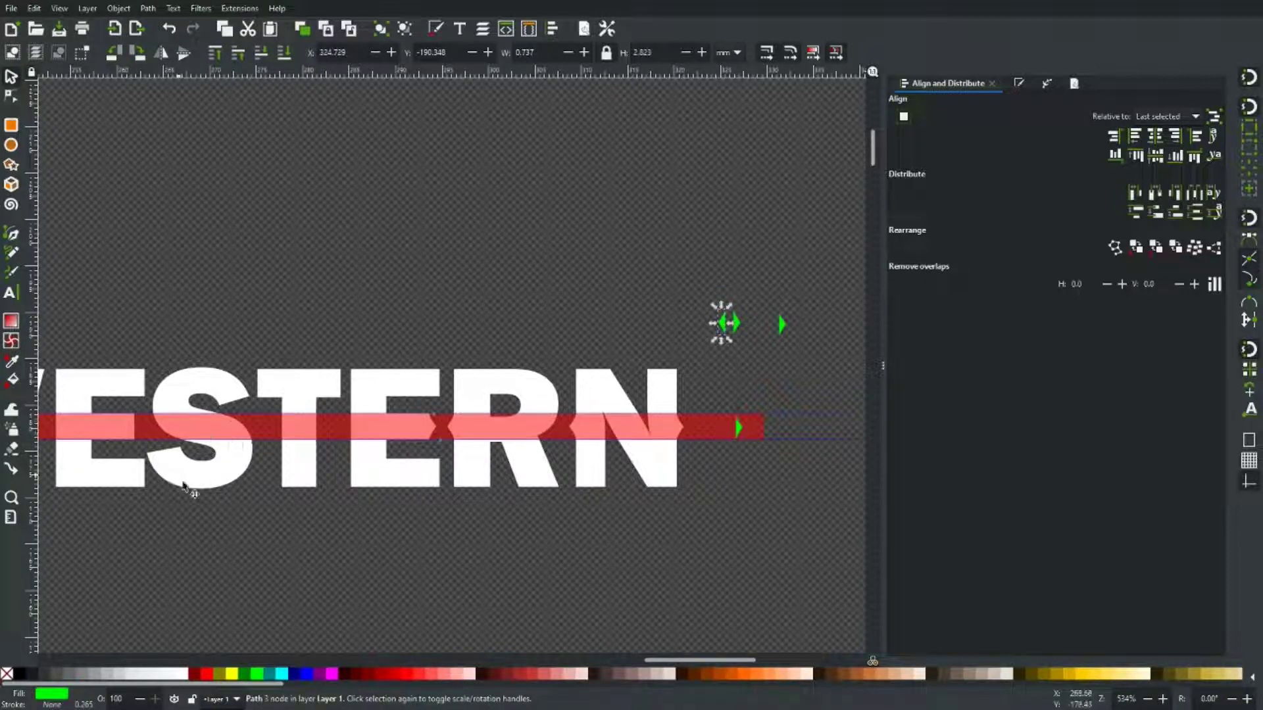
drag(186, 511, 254, 527)
scroll(186, 526, left, 5)
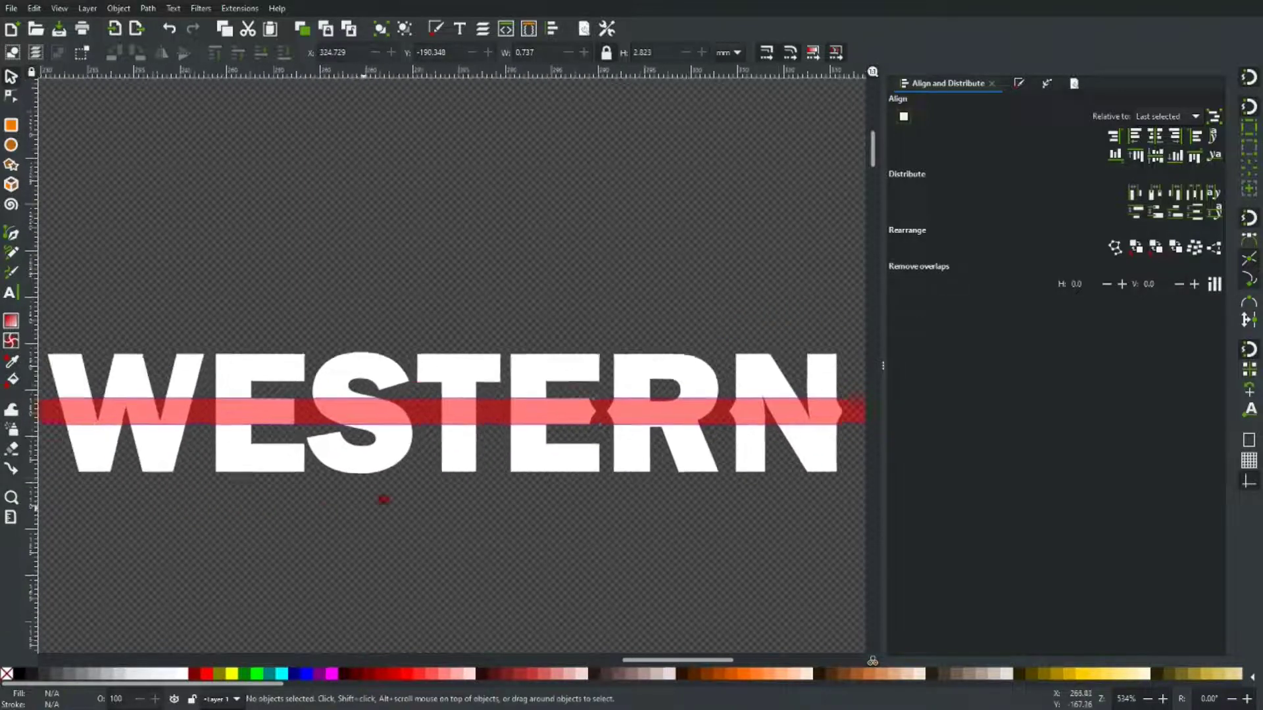
scroll(384, 499, left, 2)
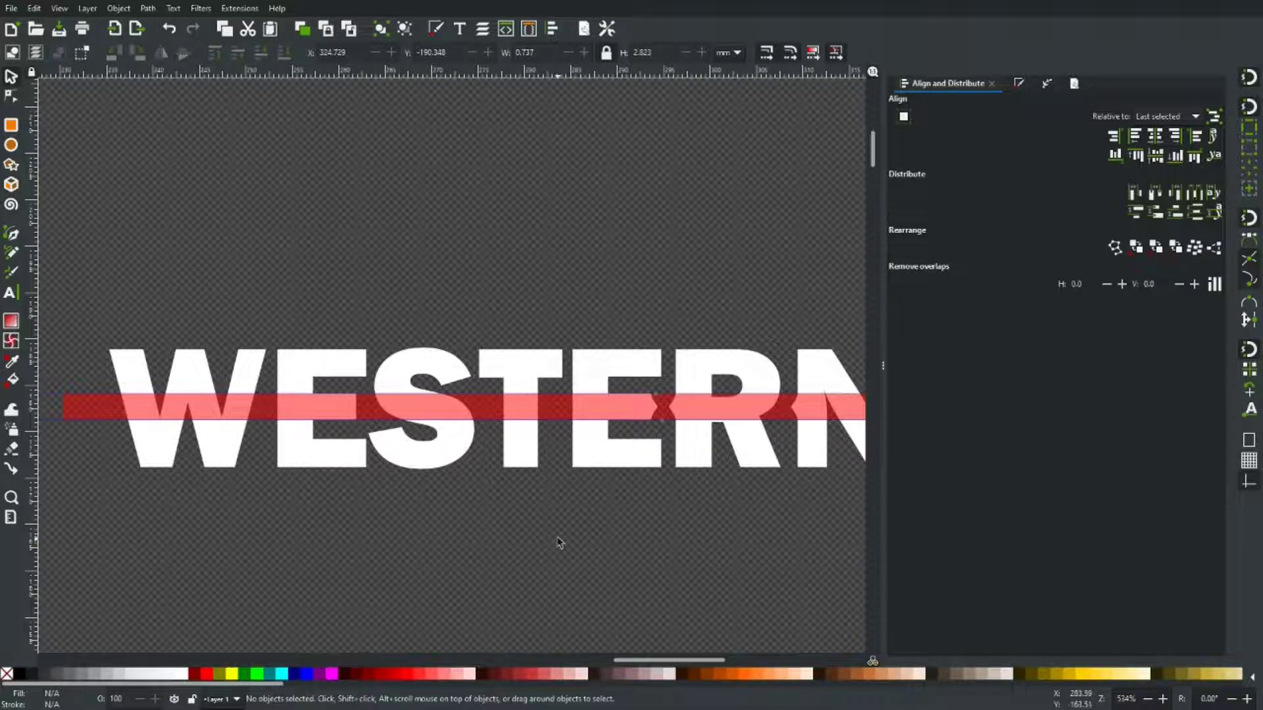
scroll(558, 543, right, 2)
scroll(829, 342, up, 1)
click(834, 350)
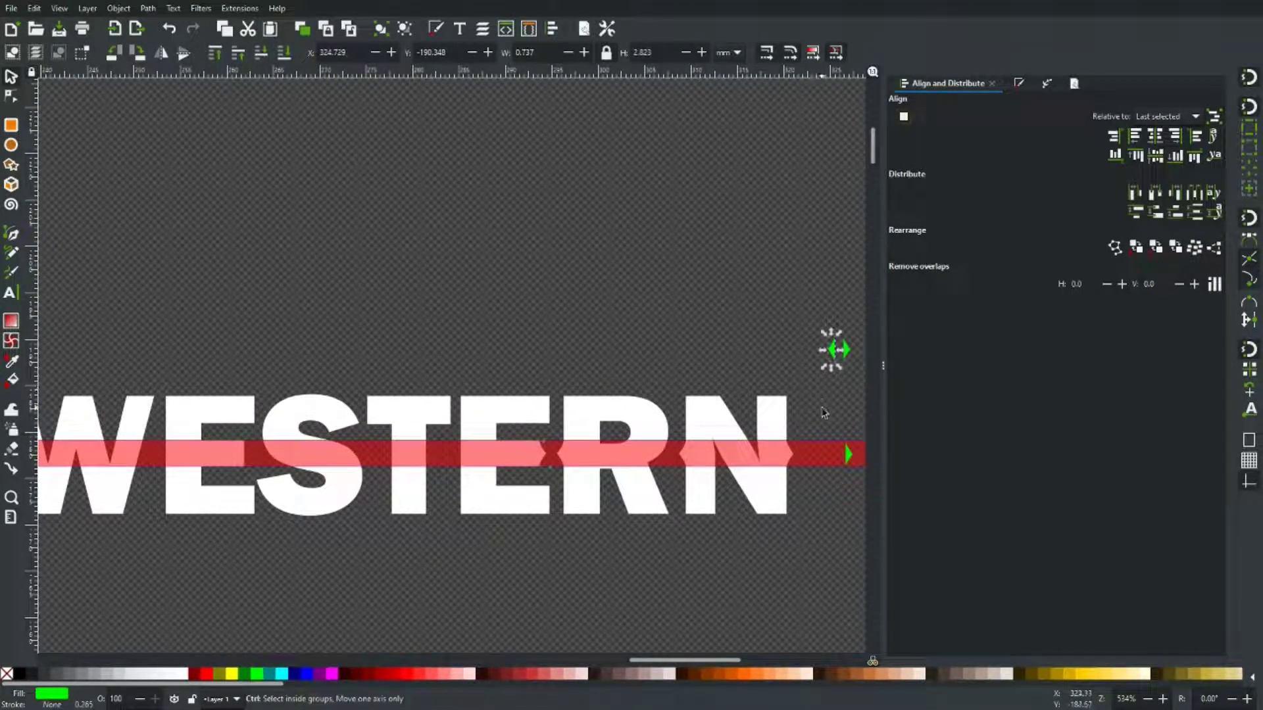
Step: Slide the green notch along the red stripe until it sits against the T
shift+click(456, 451)
key(n)
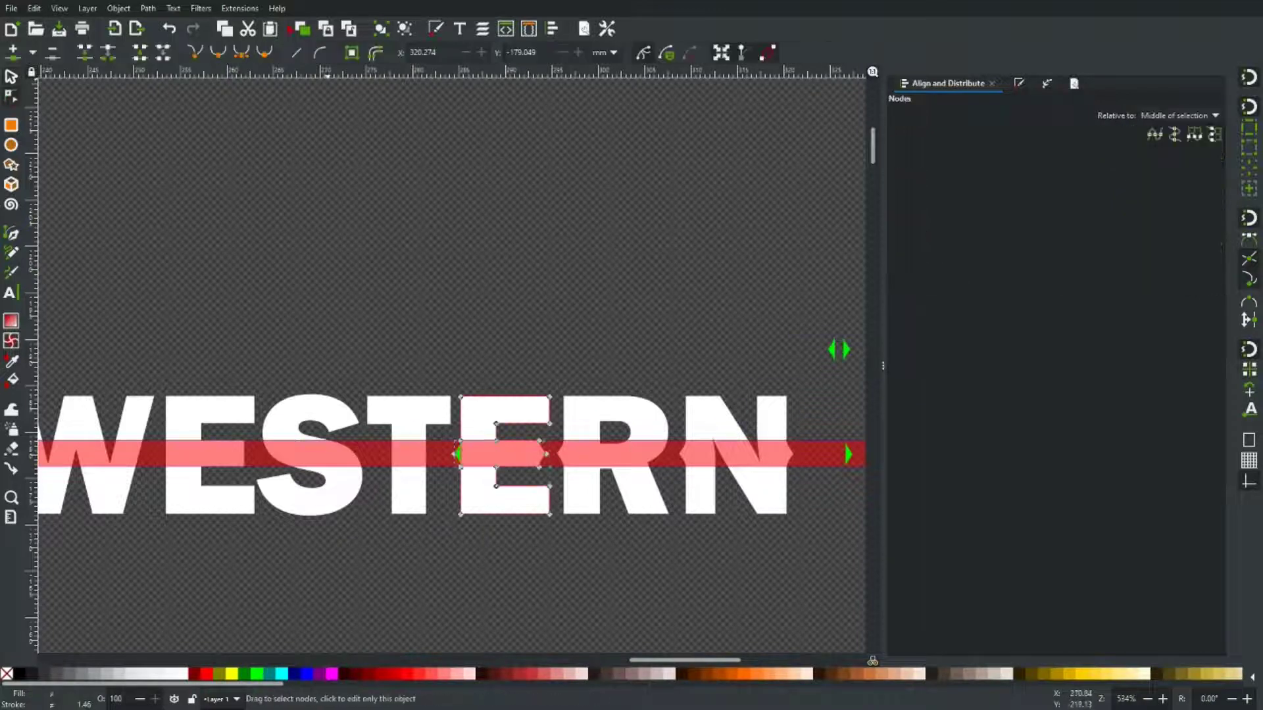
key(Escape)
key(s)
drag(394, 442, 454, 451)
scroll(394, 442, up, 4)
key(n)
scroll(451, 355, down, 4)
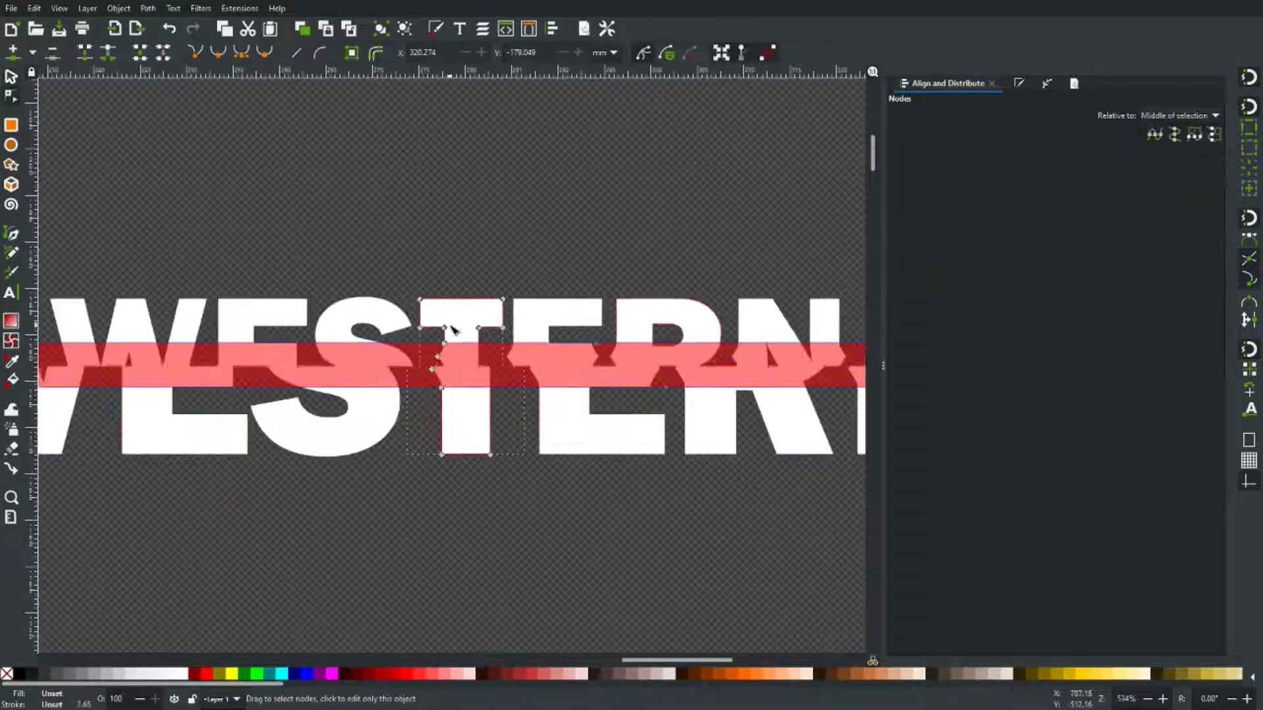
key(s)
drag(714, 387, 257, 387)
scroll(257, 386, up, 4)
Step: Union the green notch into the T, inspect the merged nodes, then deselect
click(148, 8)
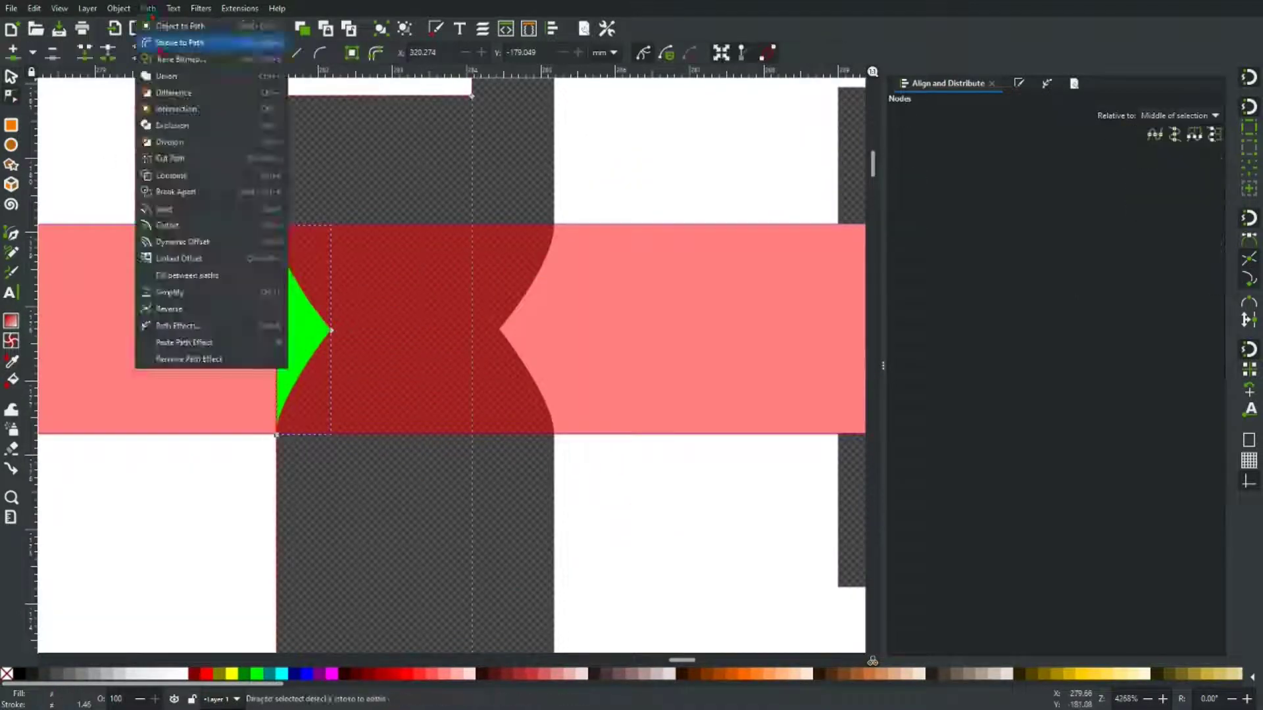
click(161, 74)
key(n)
scroll(252, 450, down, 3)
scroll(252, 450, down, 2)
key(s)
shift+click(451, 329)
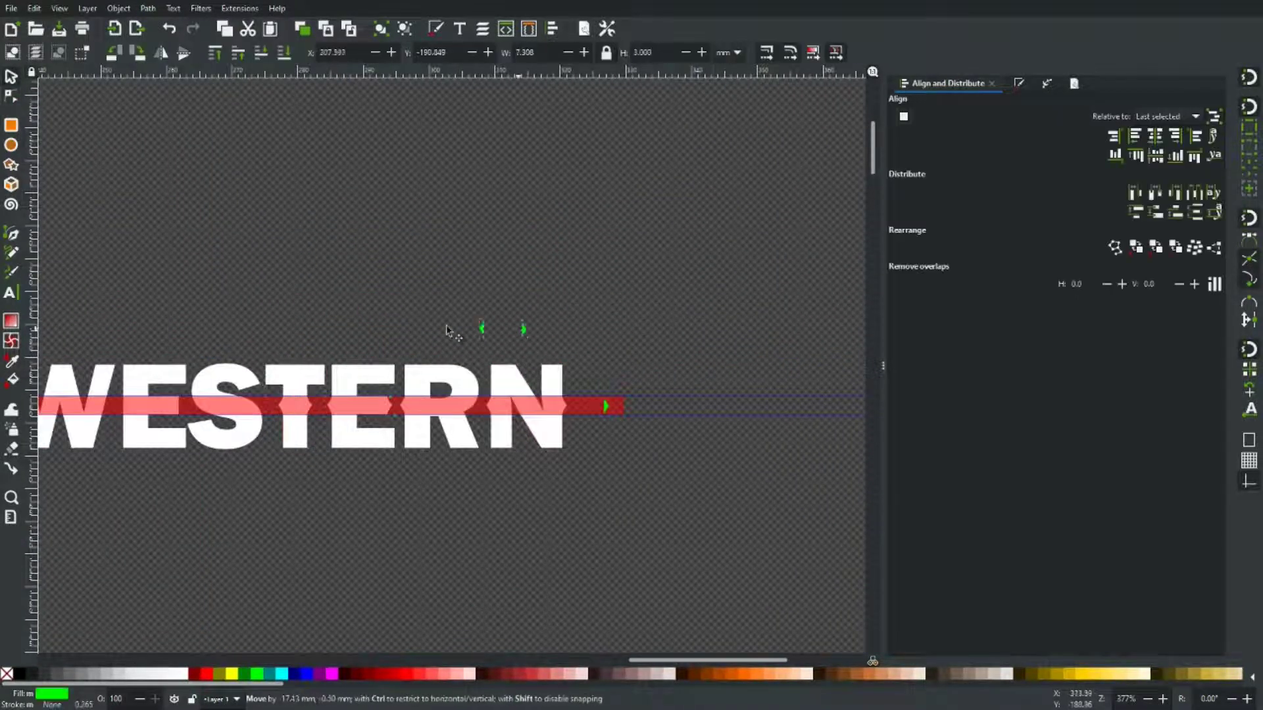
scroll(451, 329, left, 4)
key(n)
scroll(384, 387, up, 4)
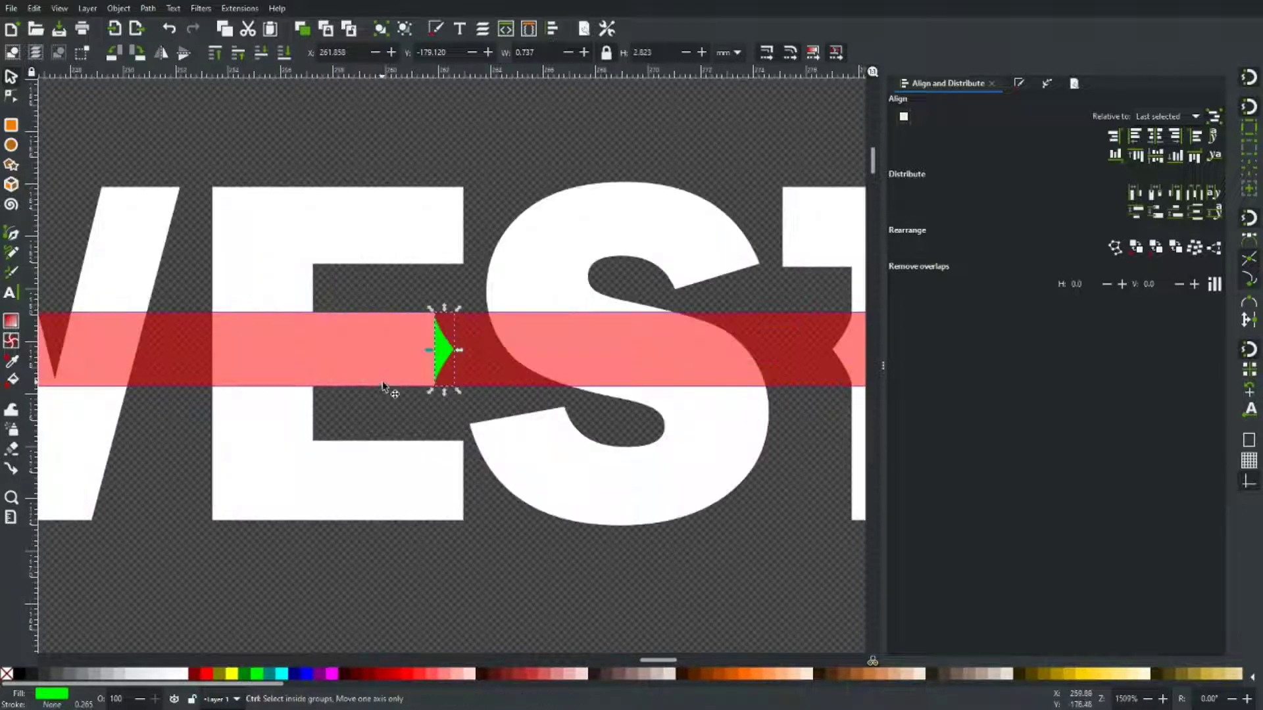
key(Escape)
key(s)
scroll(395, 276, down, 4)
scroll(401, 448, left, 2)
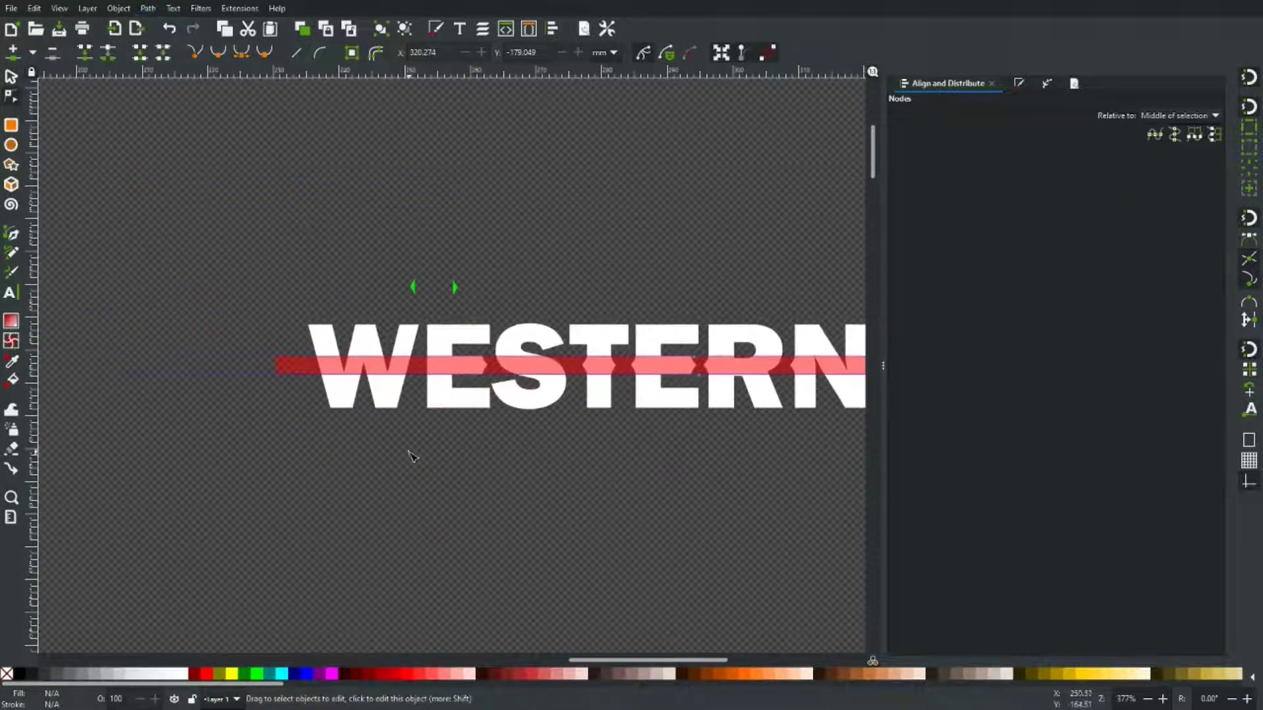
scroll(379, 369, up, 3)
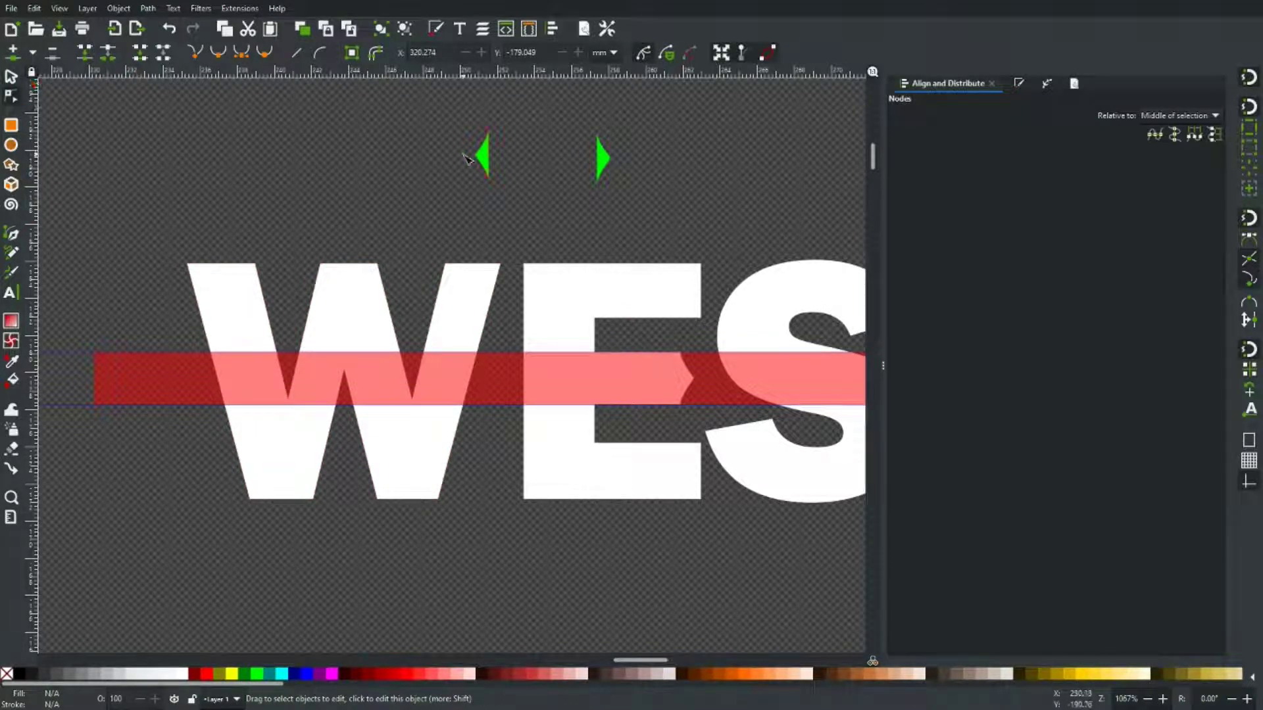
Step: Drag the left green diamond onto the stripe at the W's left slant and nudge it down
click(10, 76)
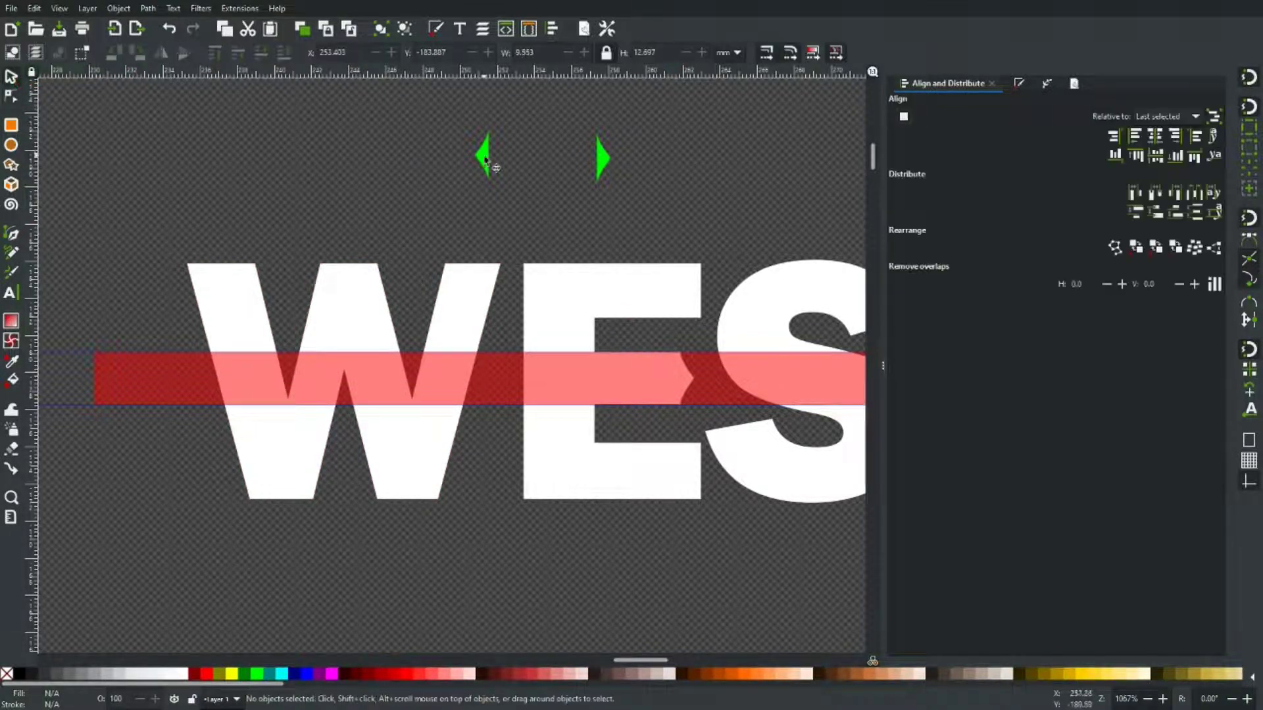
drag(484, 160, 223, 414)
click(205, 380)
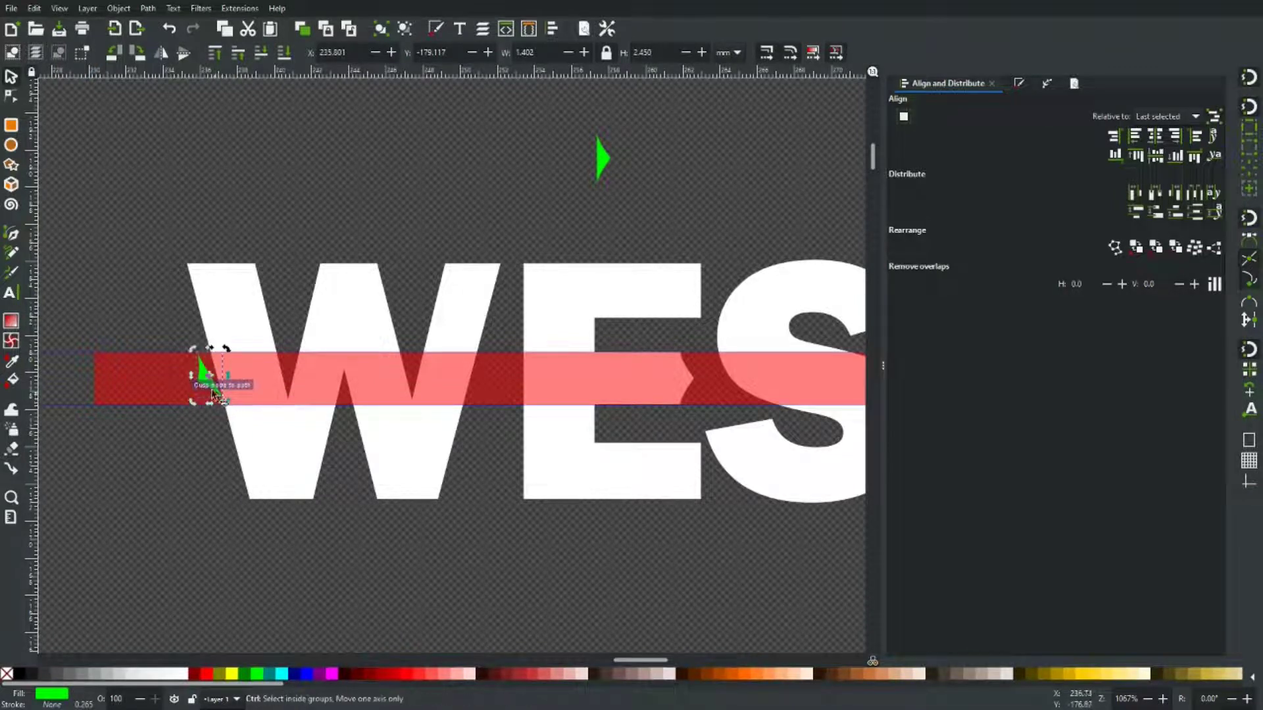
scroll(207, 382, up, 4)
drag(208, 382, 209, 405)
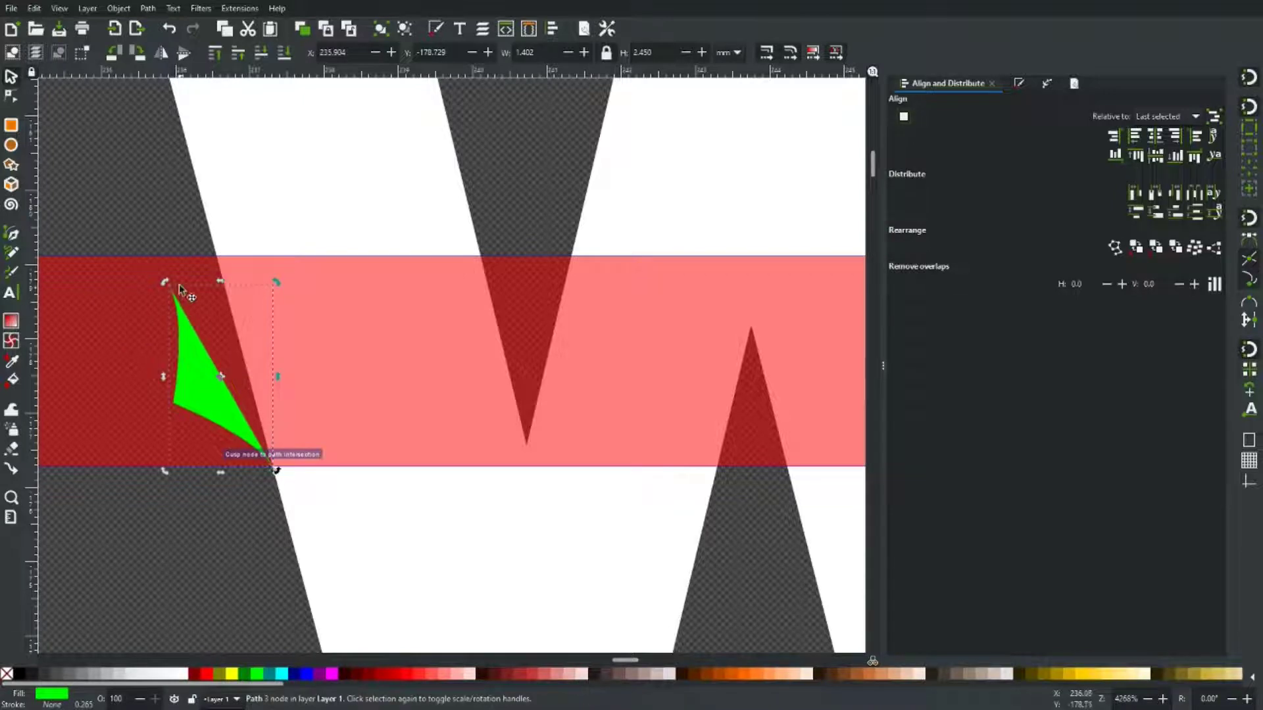
Step: Tilt the green notch about 4° to follow the W's slant and reposition it in the band
drag(166, 283, 188, 271)
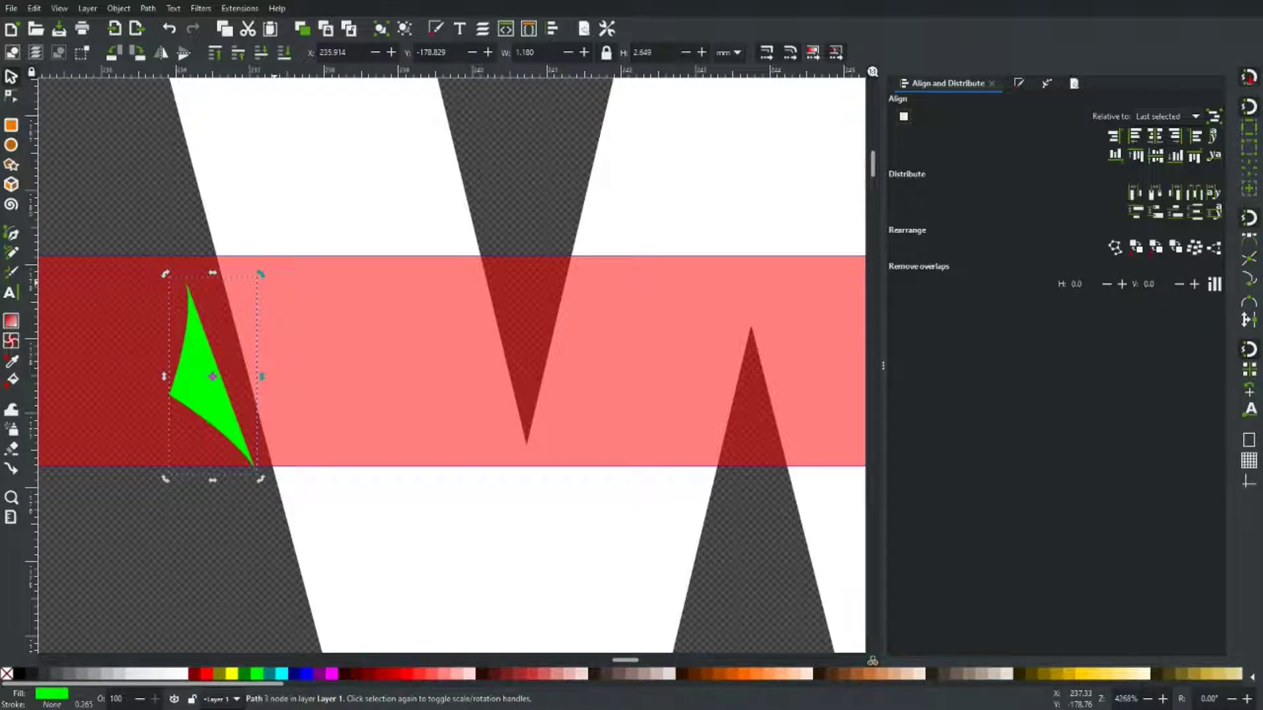
drag(202, 365, 215, 362)
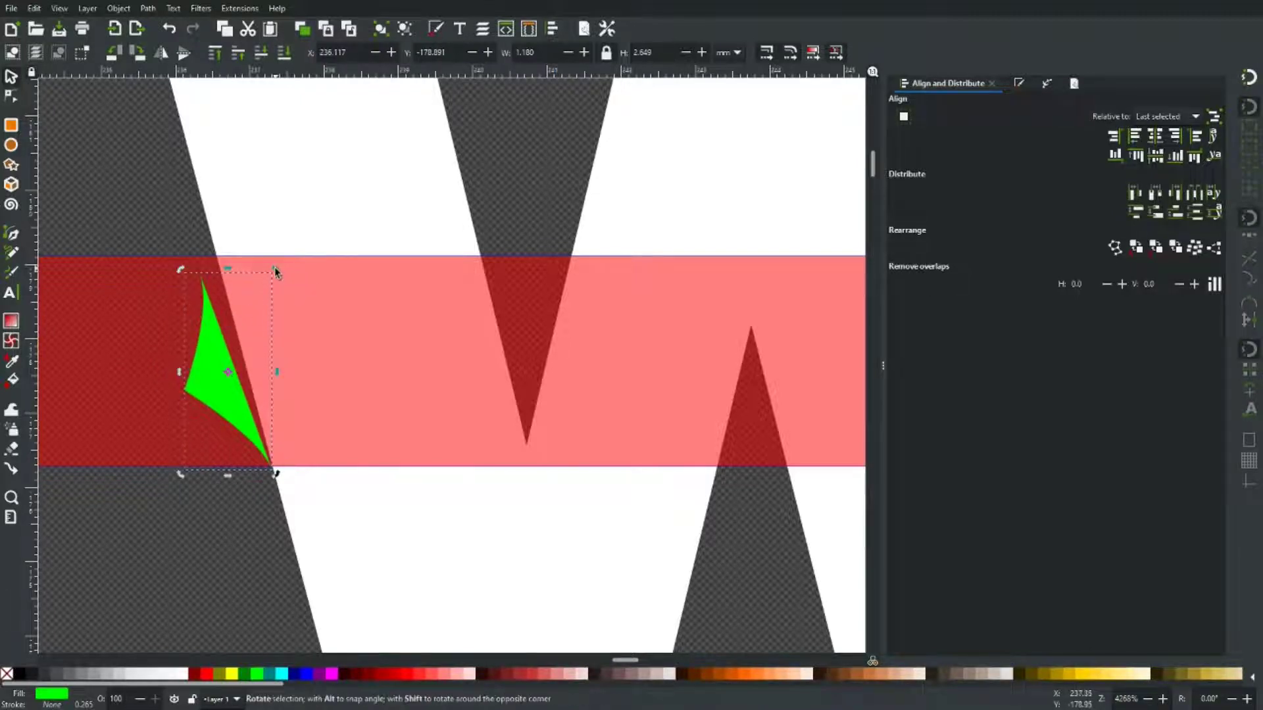
drag(276, 272, 284, 271)
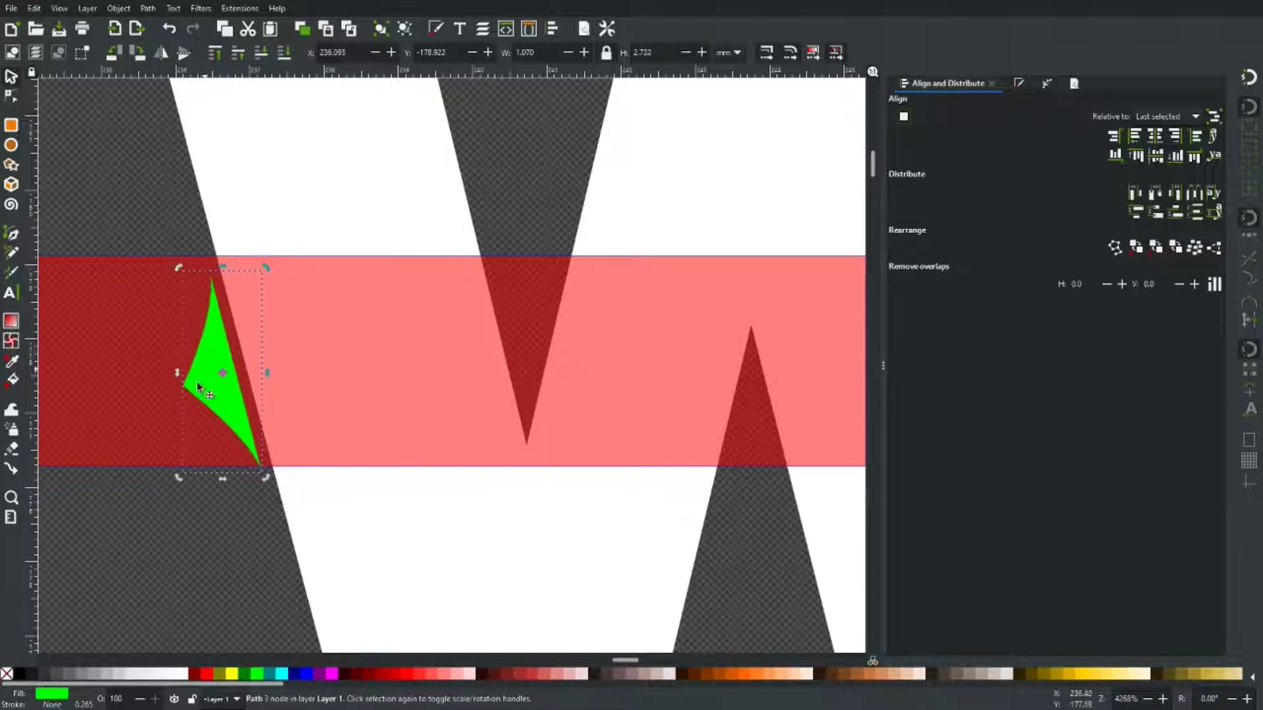
drag(205, 388, 248, 416)
scroll(220, 389, up, 3)
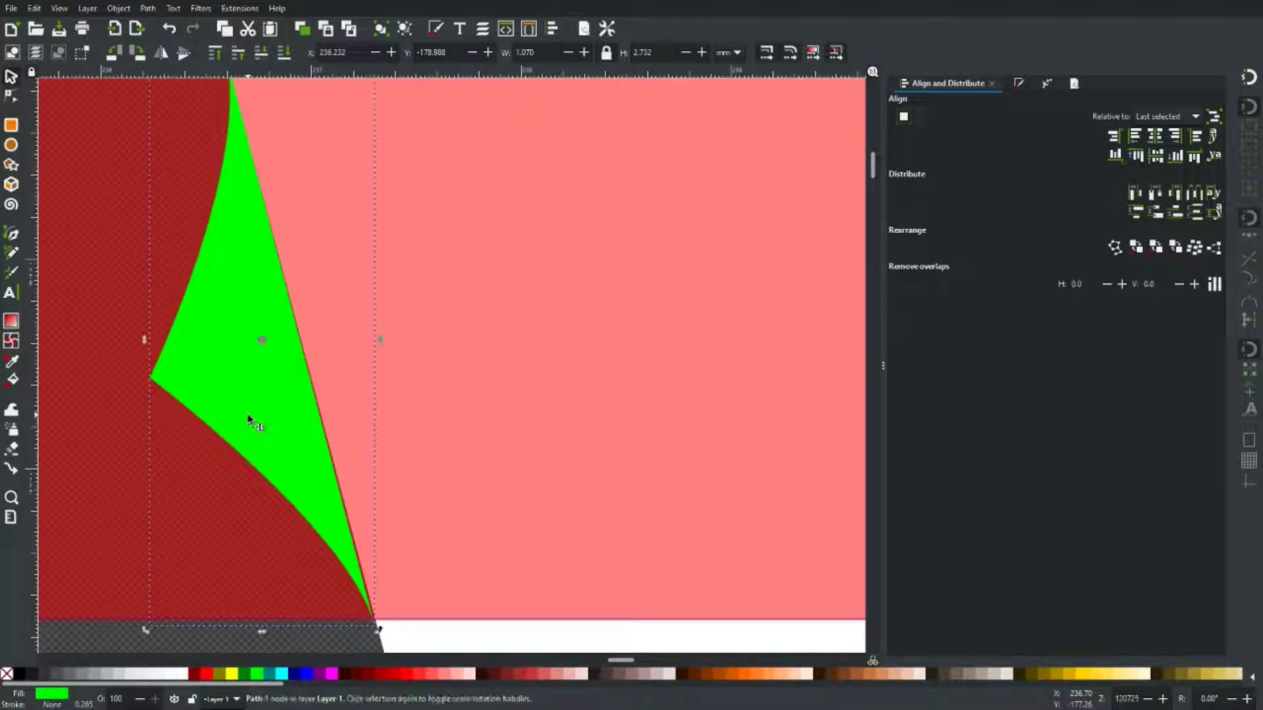
click(347, 573)
drag(381, 636, 382, 638)
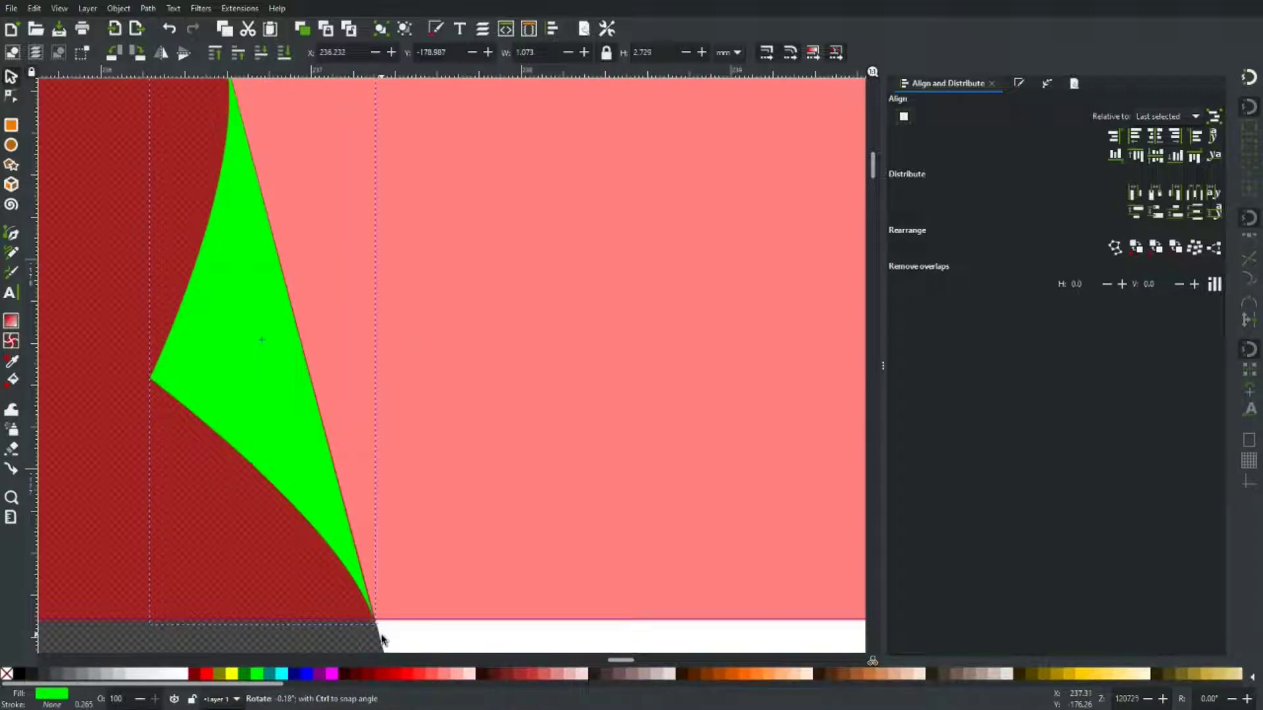
drag(382, 640, 383, 639)
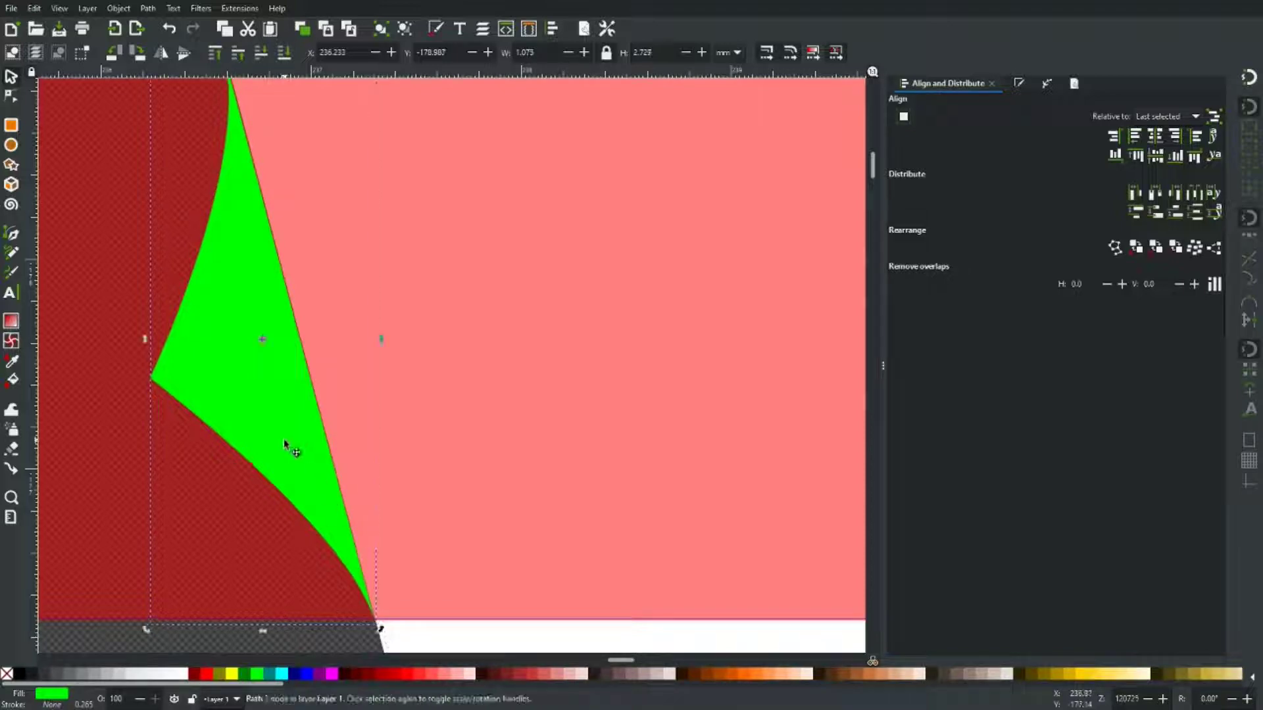
drag(293, 451, 290, 445)
scroll(287, 437, up, 4)
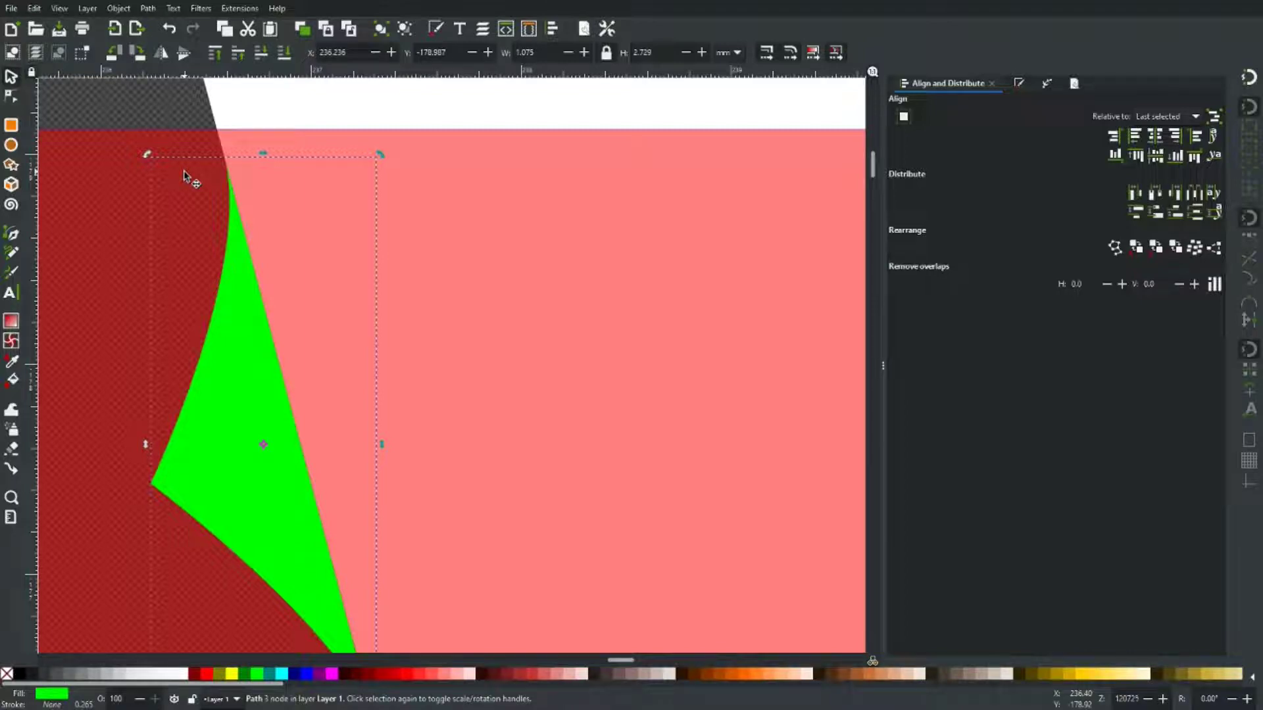
Step: Stretch the notch taller to fill the stripe band and shift it left onto the W's edge
key(n)
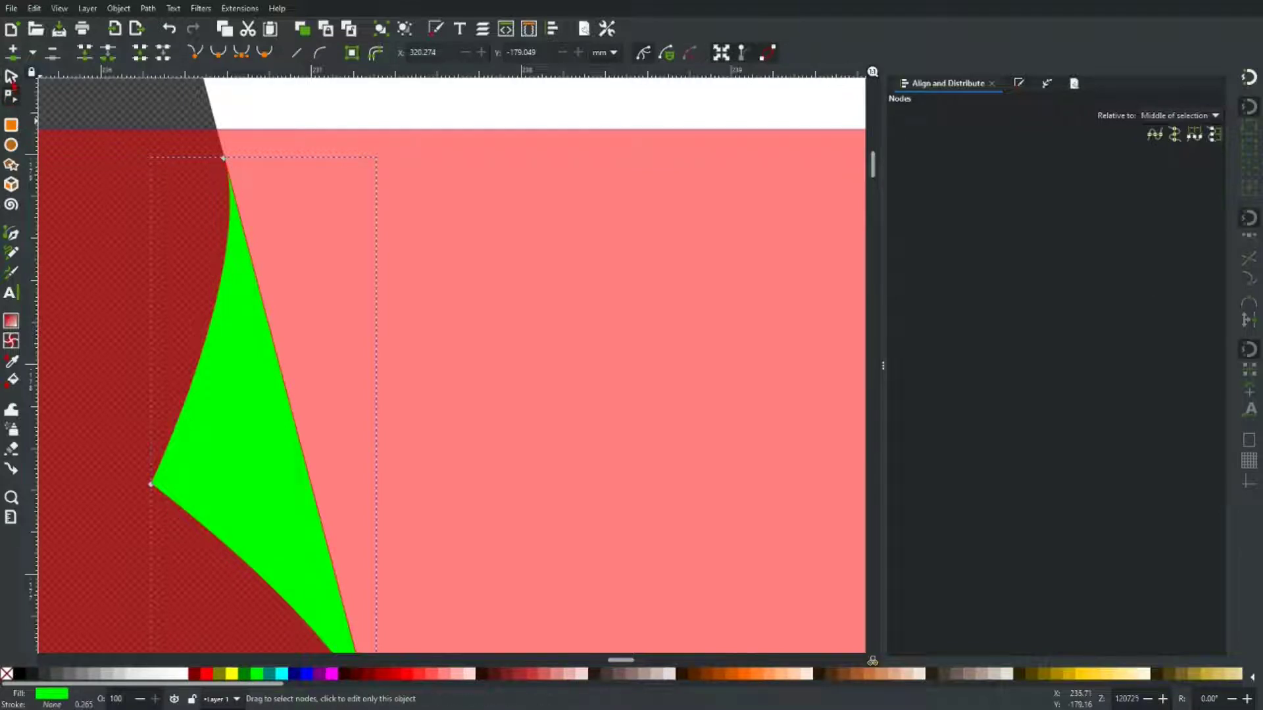
key(s)
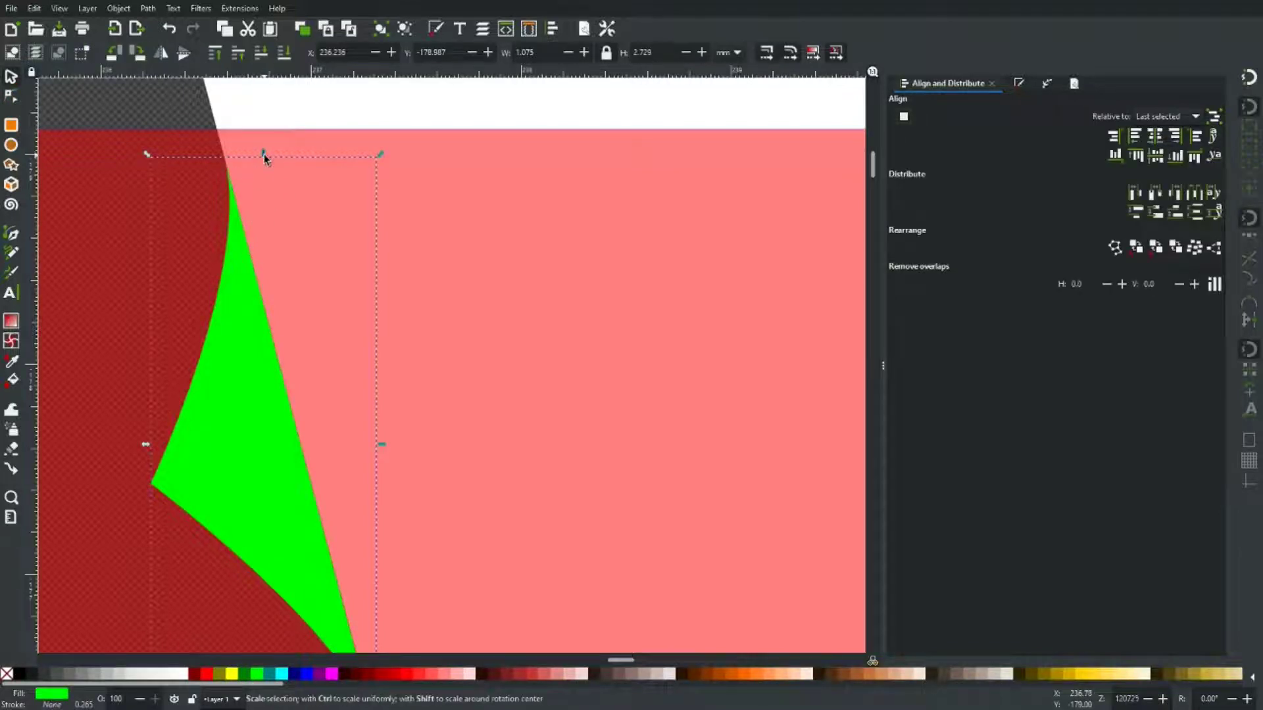
drag(263, 156, 258, 127)
drag(239, 259, 230, 257)
ctrl+scroll(266, 324, down, 2)
Step: Duplicate and horizontally flip the notch, then snap the mirrored copy onto the W's right edge
ctrl+scroll(265, 325, down, 2)
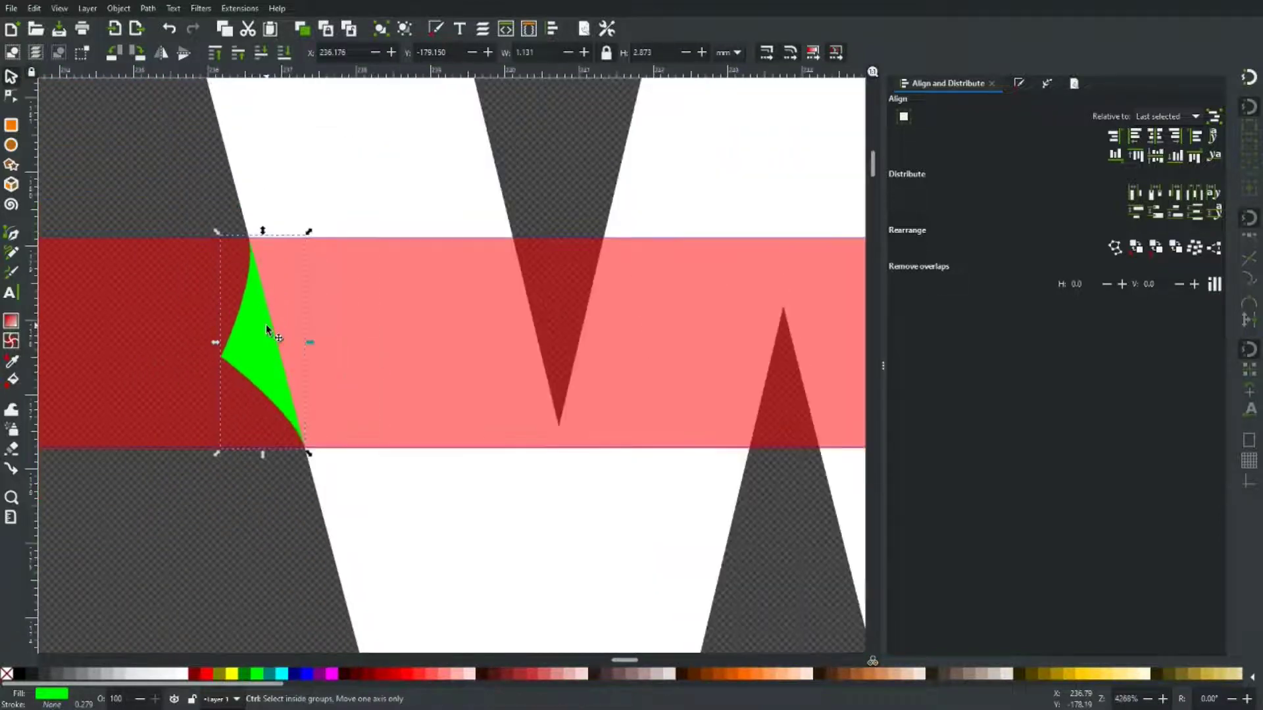
ctrl+scroll(265, 325, down, 1)
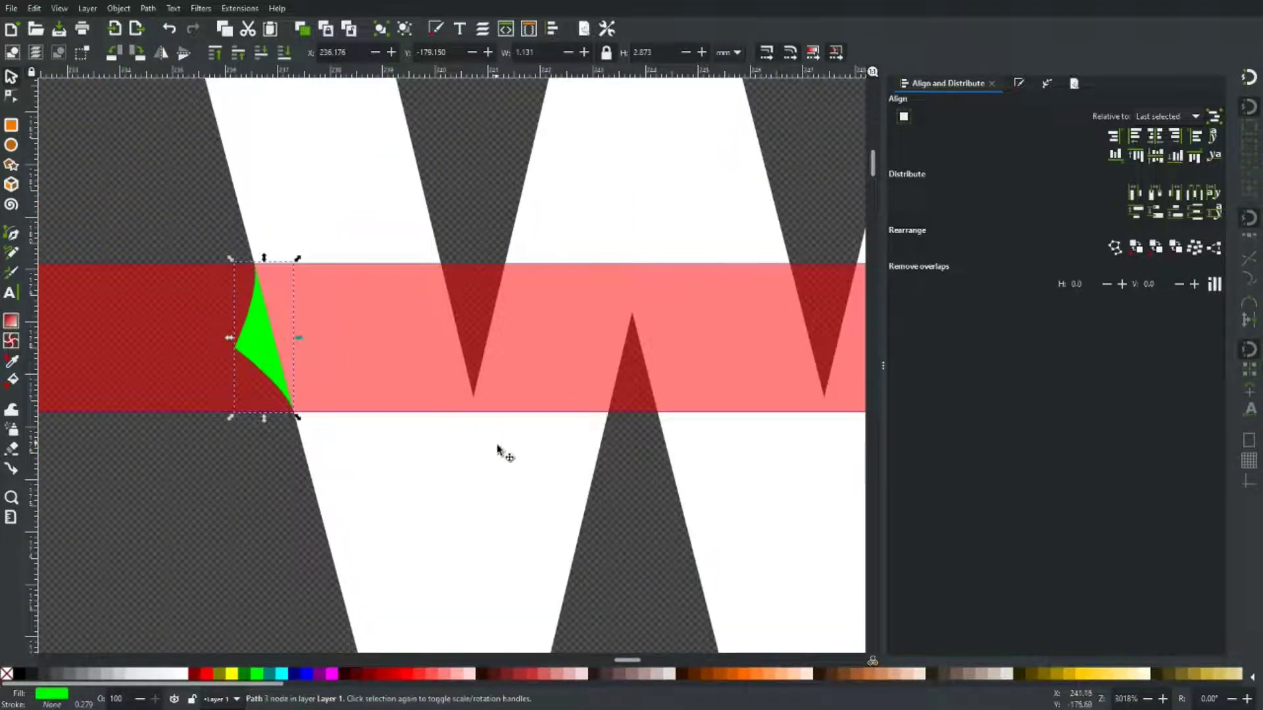
ctrl+scroll(500, 450, down, 1)
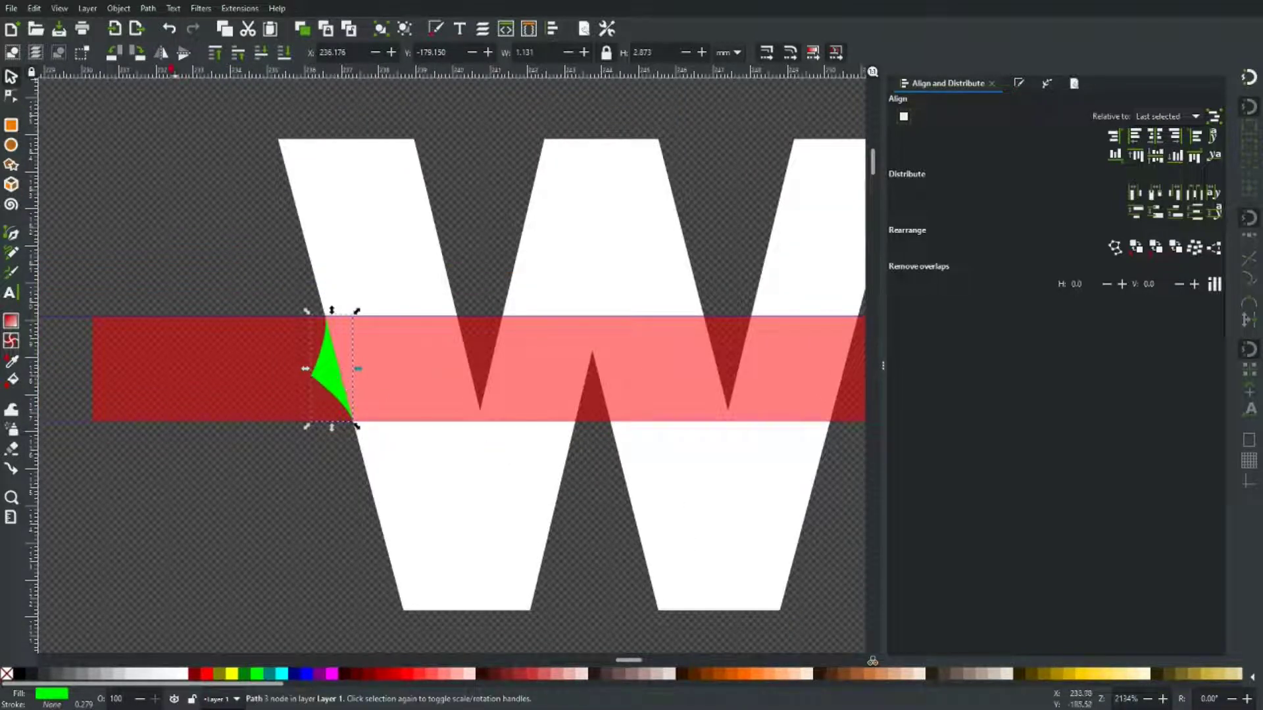
key(ctrl+d)
key(h)
key(percent)
drag(590, 548, 479, 553)
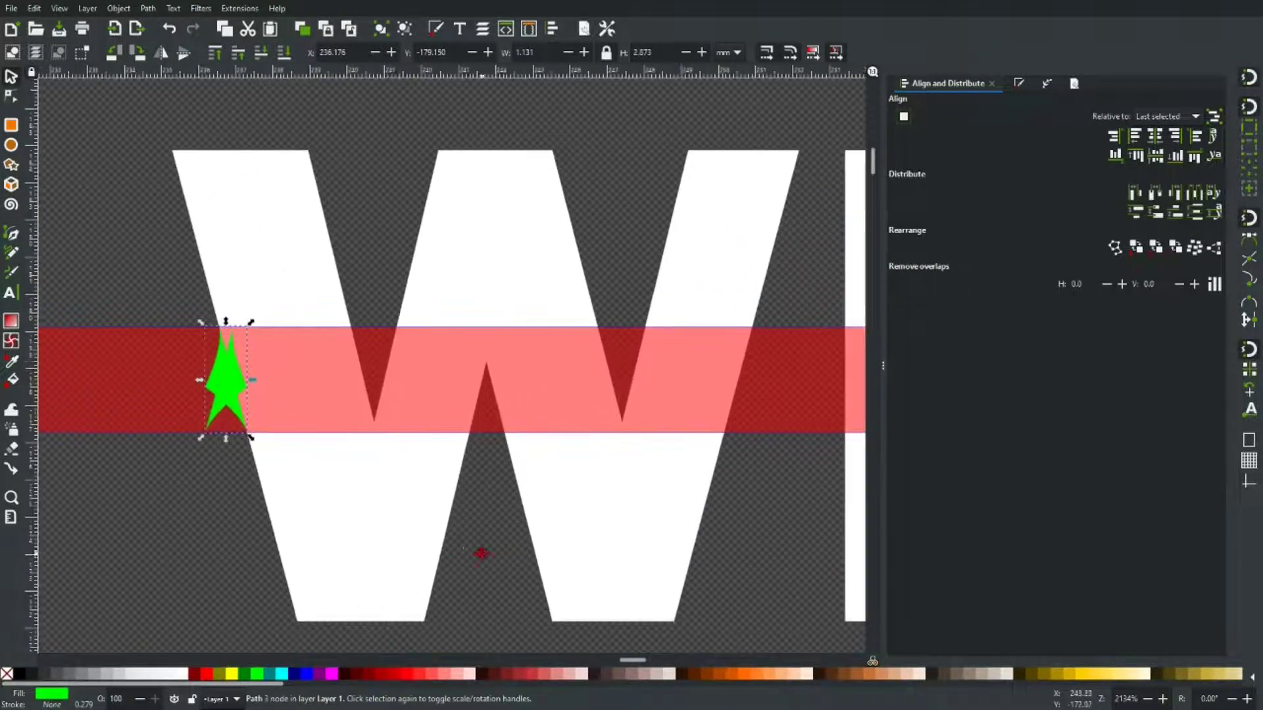
drag(223, 391, 743, 390)
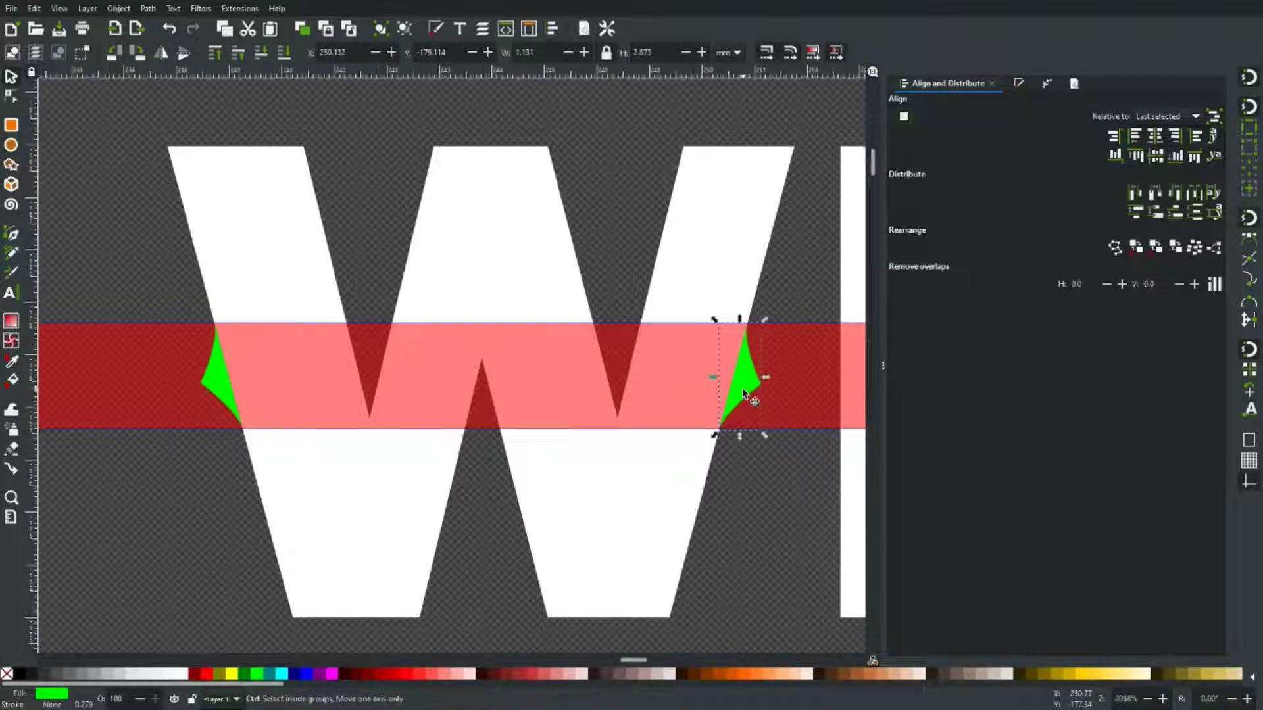
scroll(741, 388, up, 4)
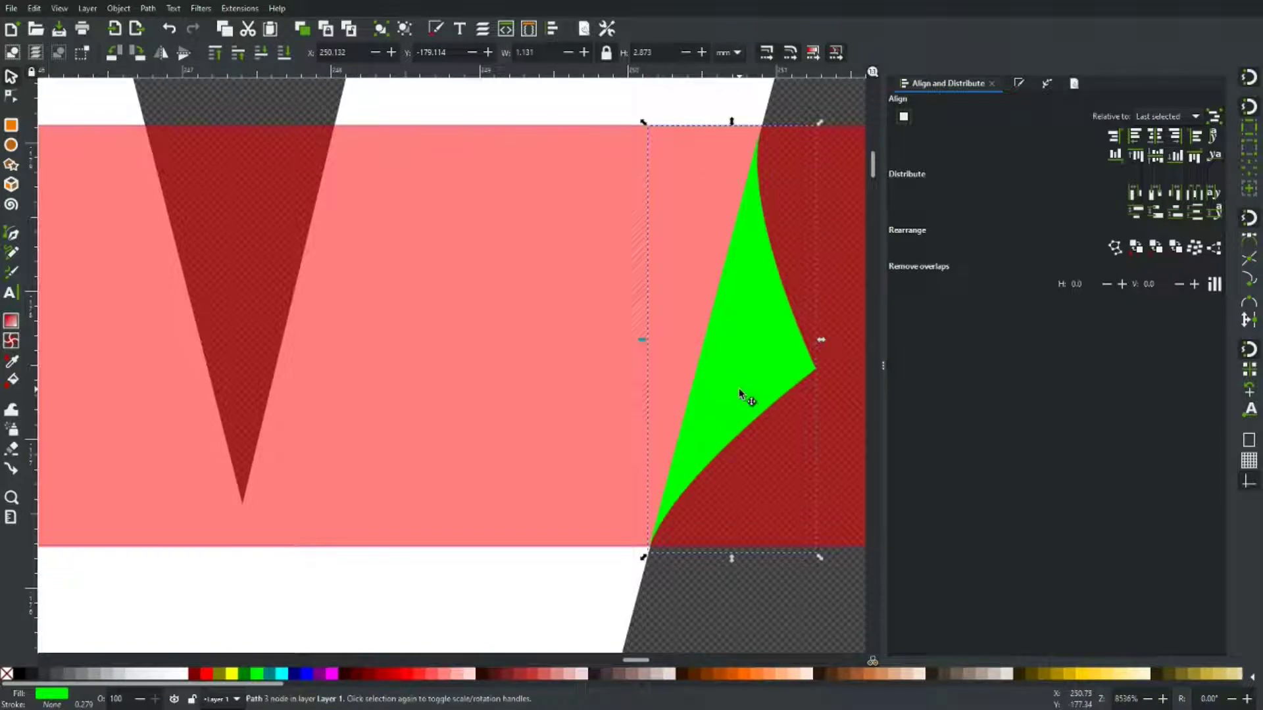
drag(742, 388, 741, 388)
scroll(742, 395, down, 4)
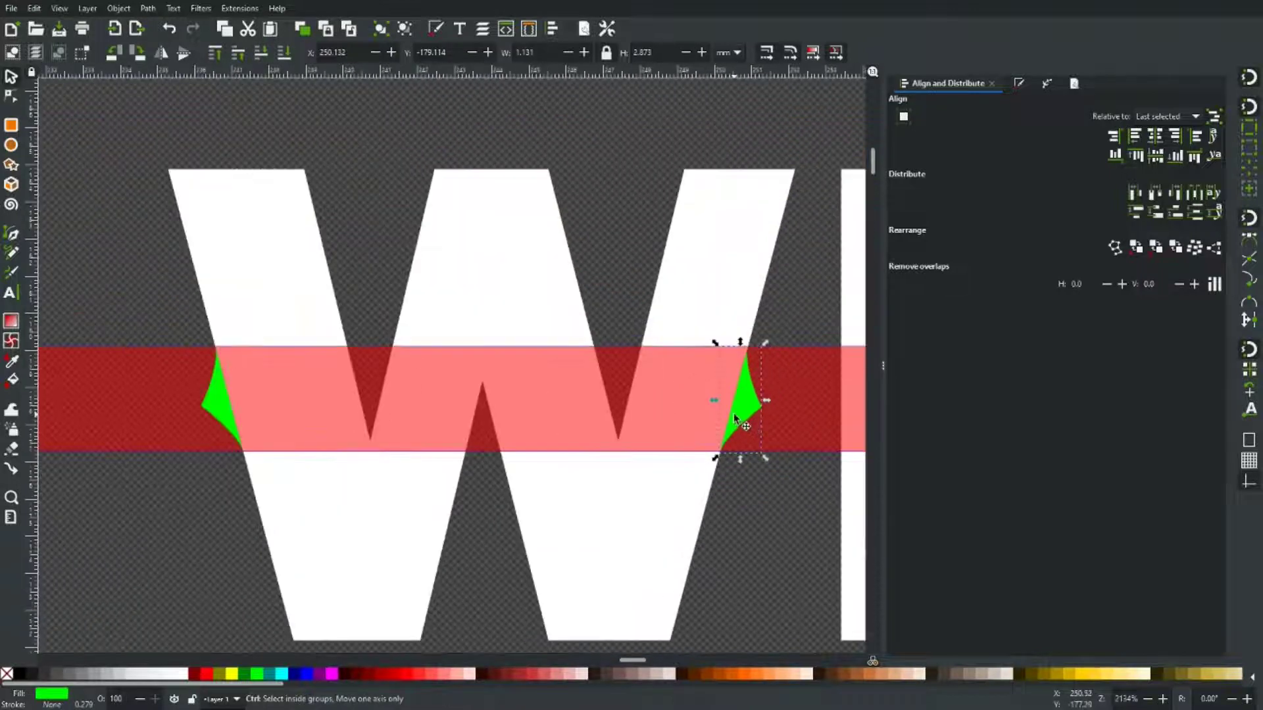
click(12, 97)
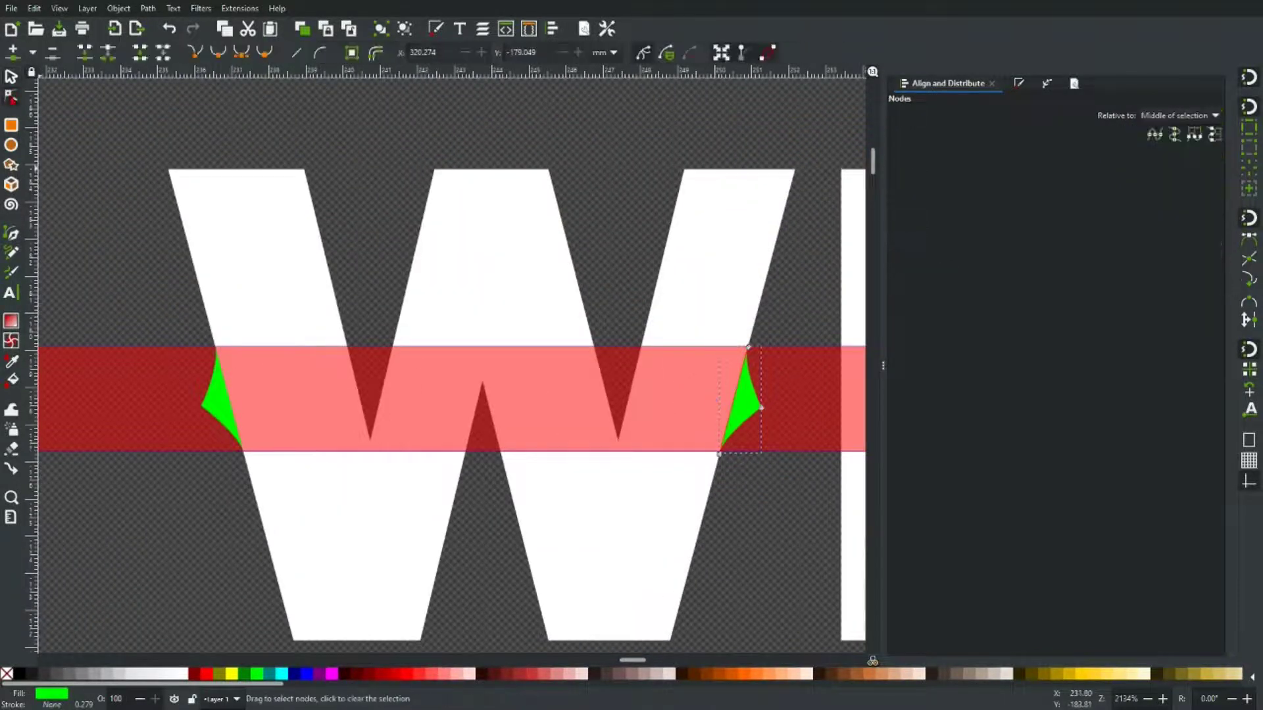
Step: Union the left and right green notches into the W
click(227, 426)
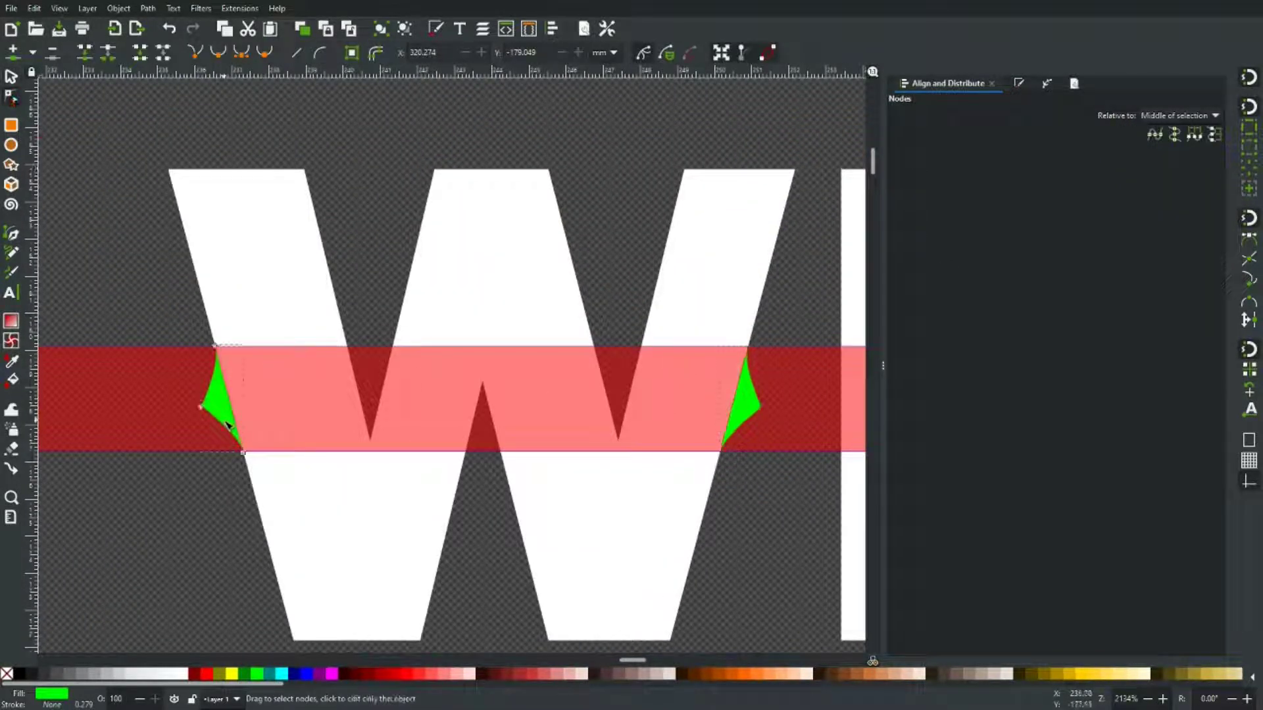
shift+click(264, 276)
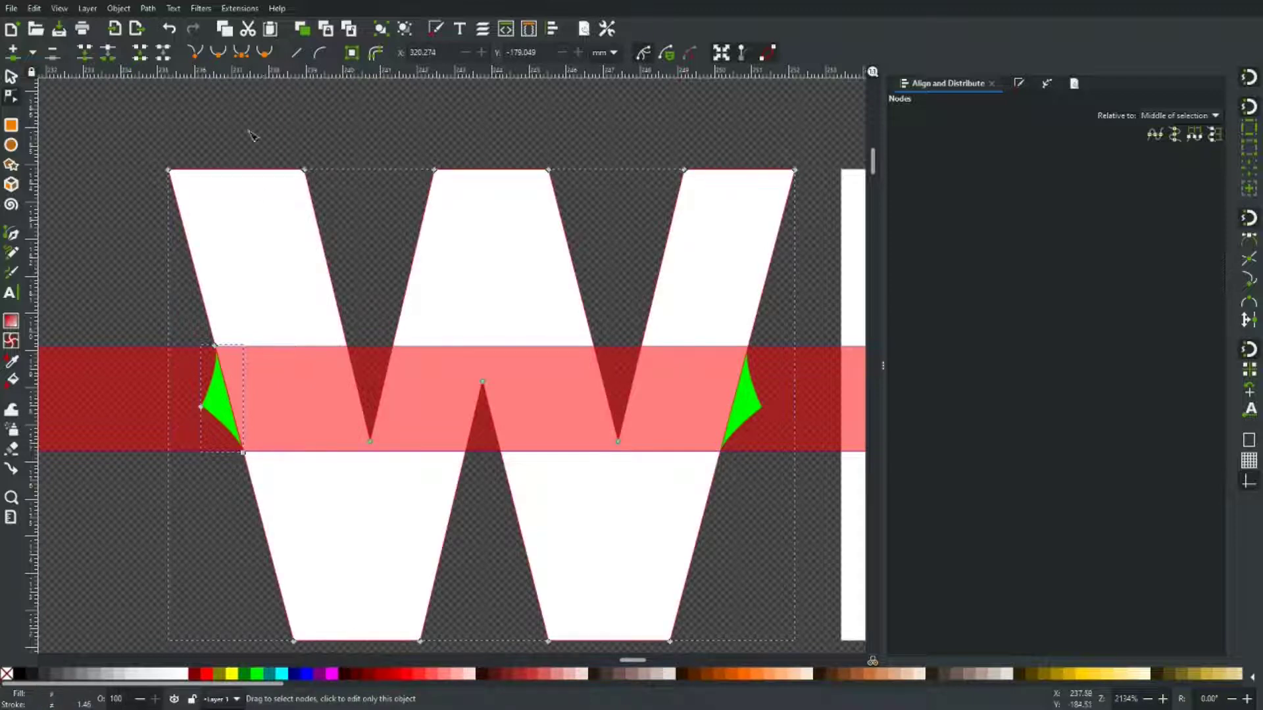
click(156, 12)
click(170, 77)
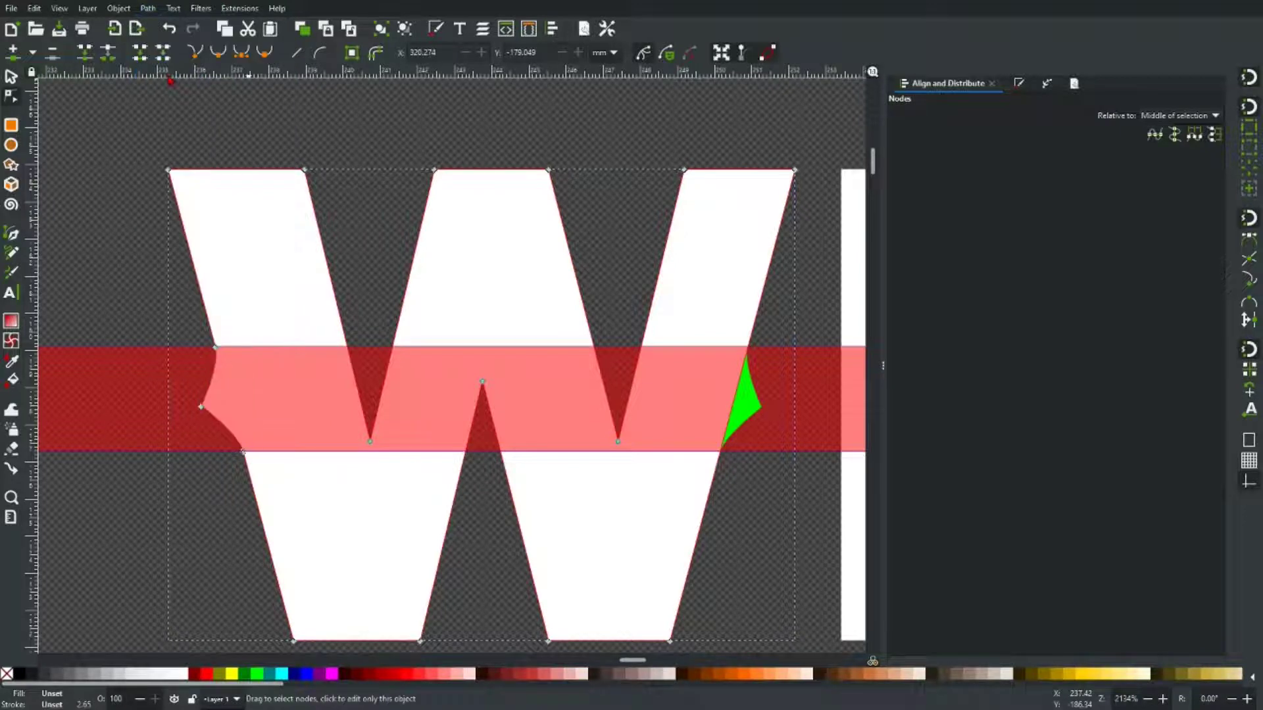
click(745, 406)
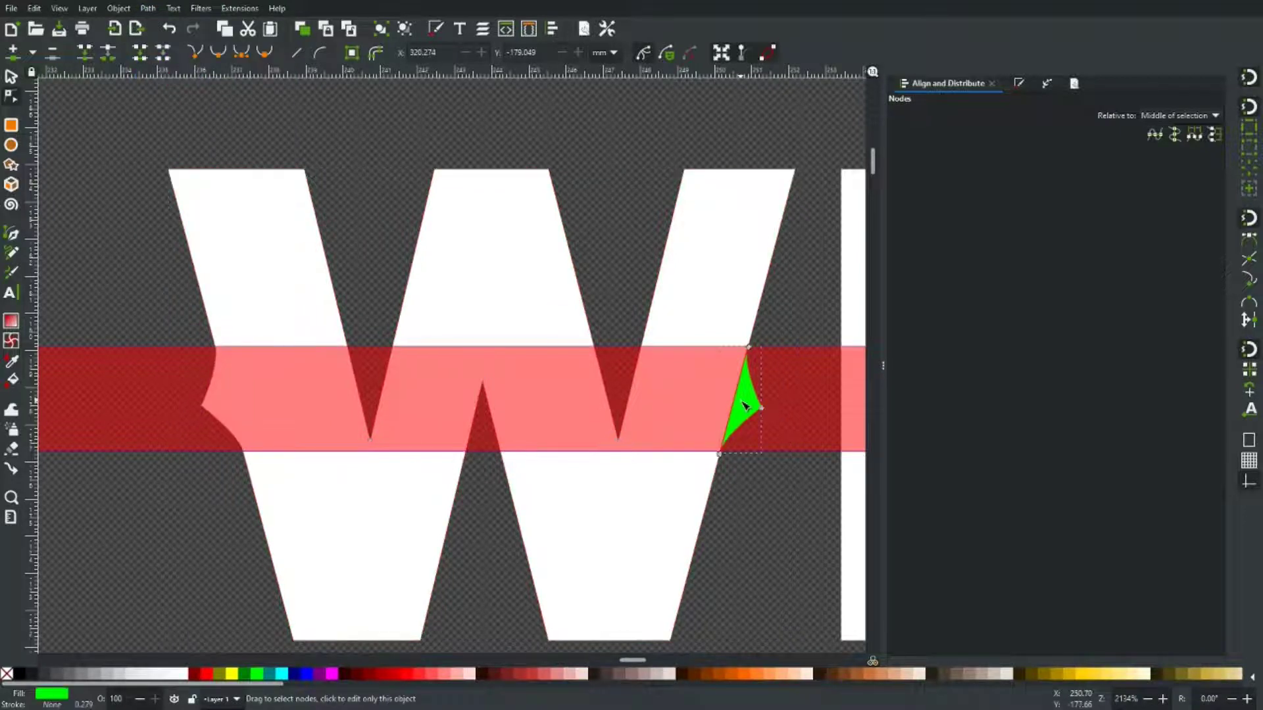
shift+click(709, 286)
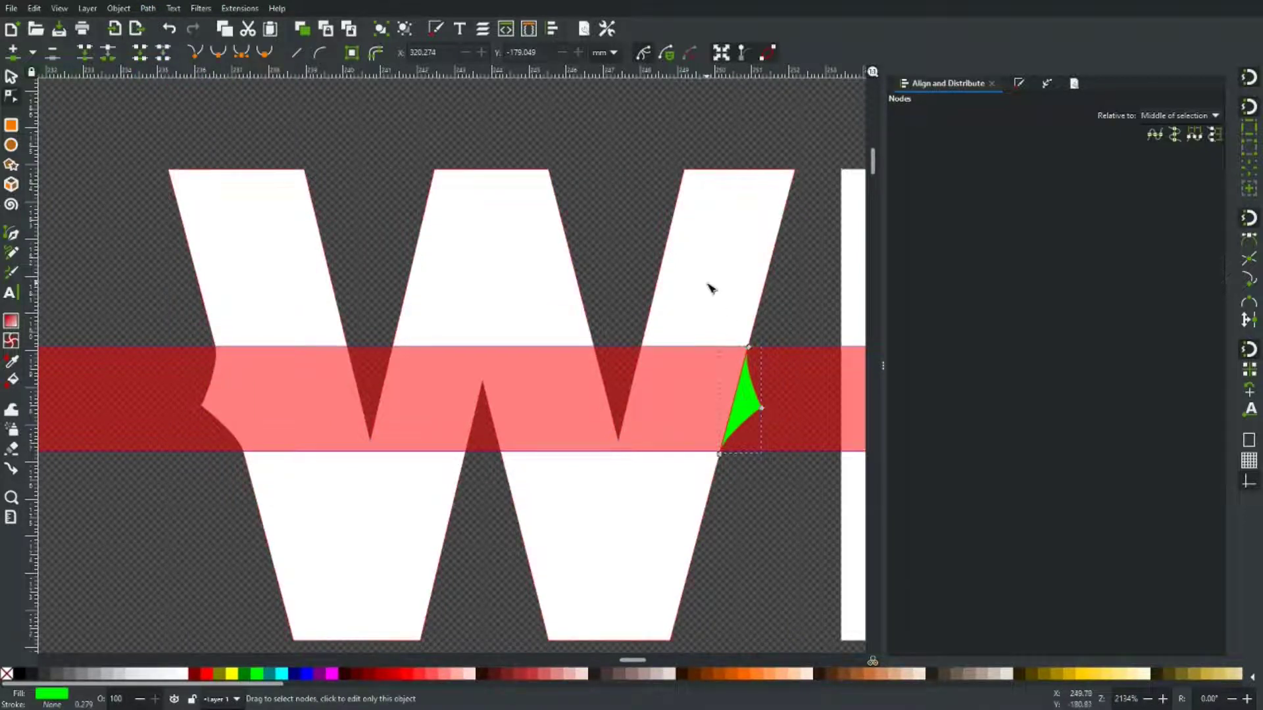
click(148, 9)
click(169, 77)
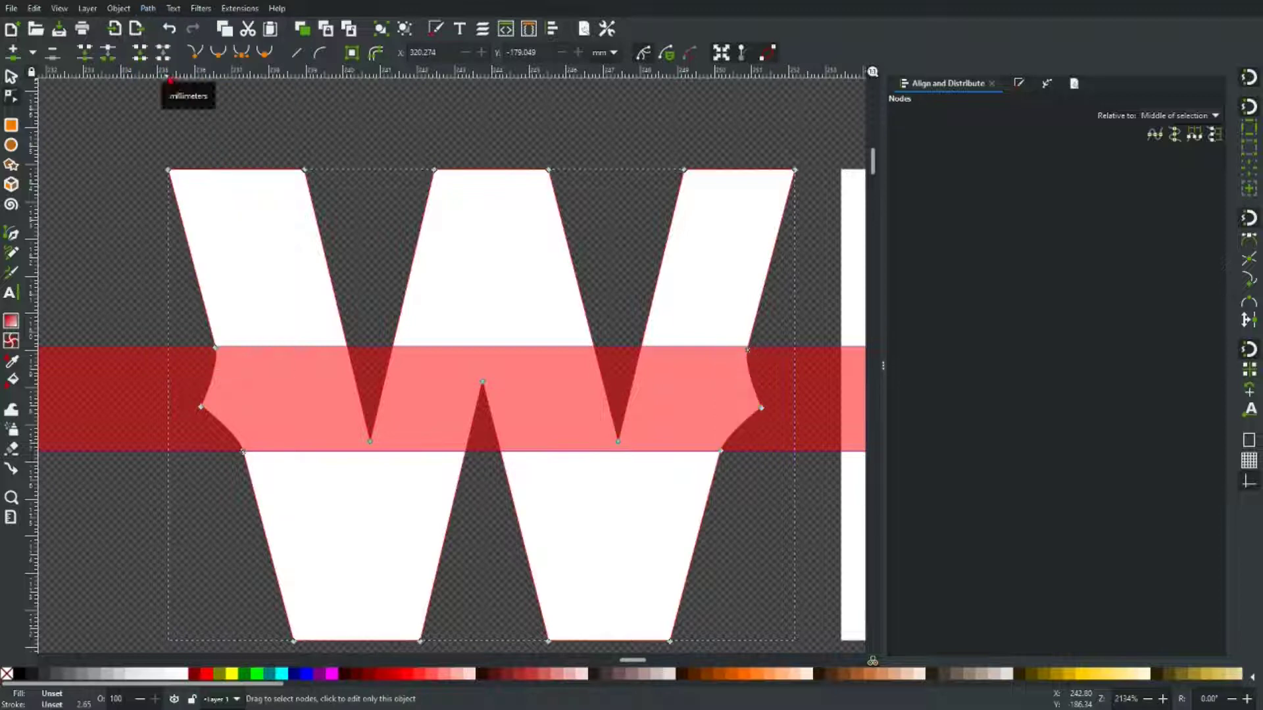
scroll(526, 408, down, 4)
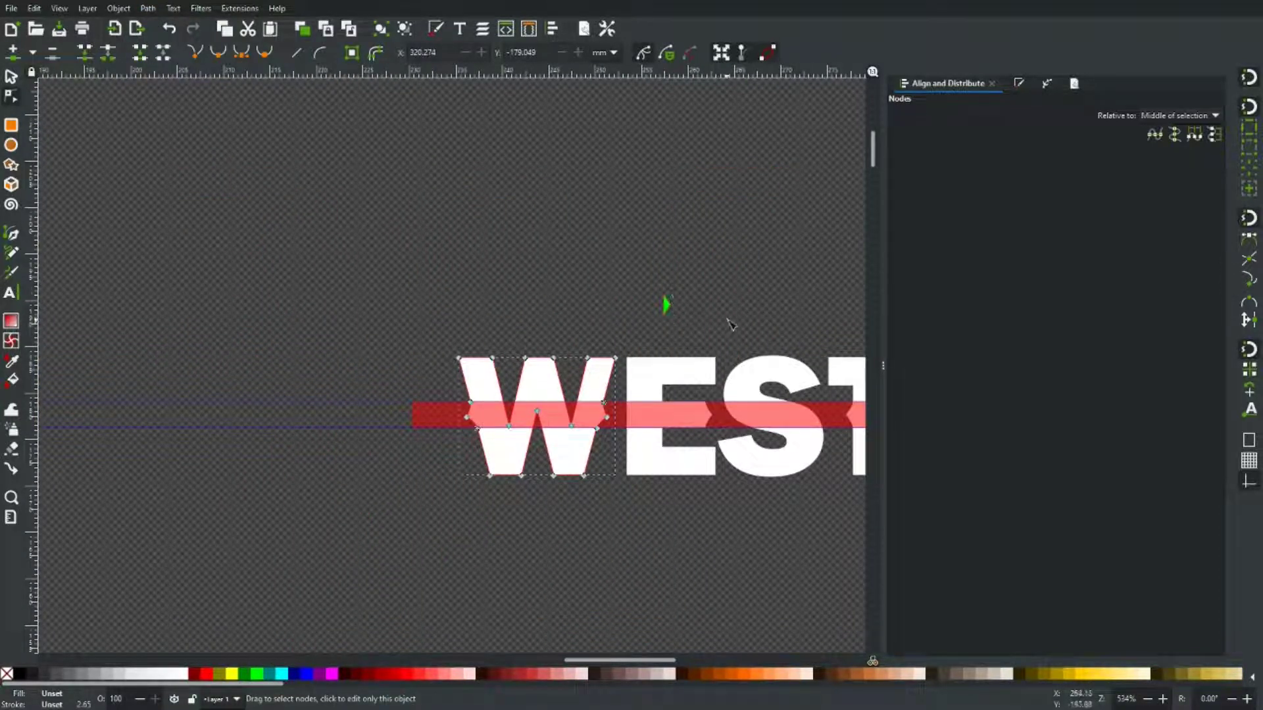
drag(730, 324, 444, 294)
Step: Copy the small spare green shape and snap it onto the stripe against the E's left edge
key(s)
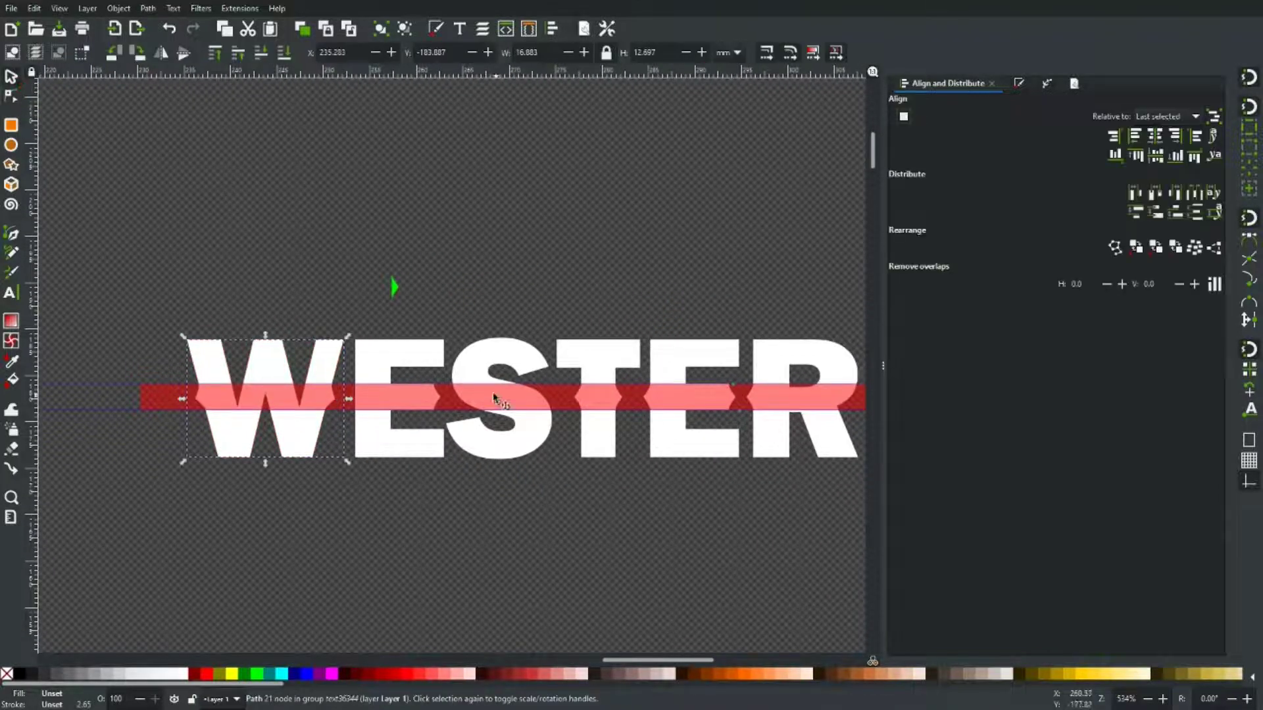
click(393, 287)
key(ctrl+d)
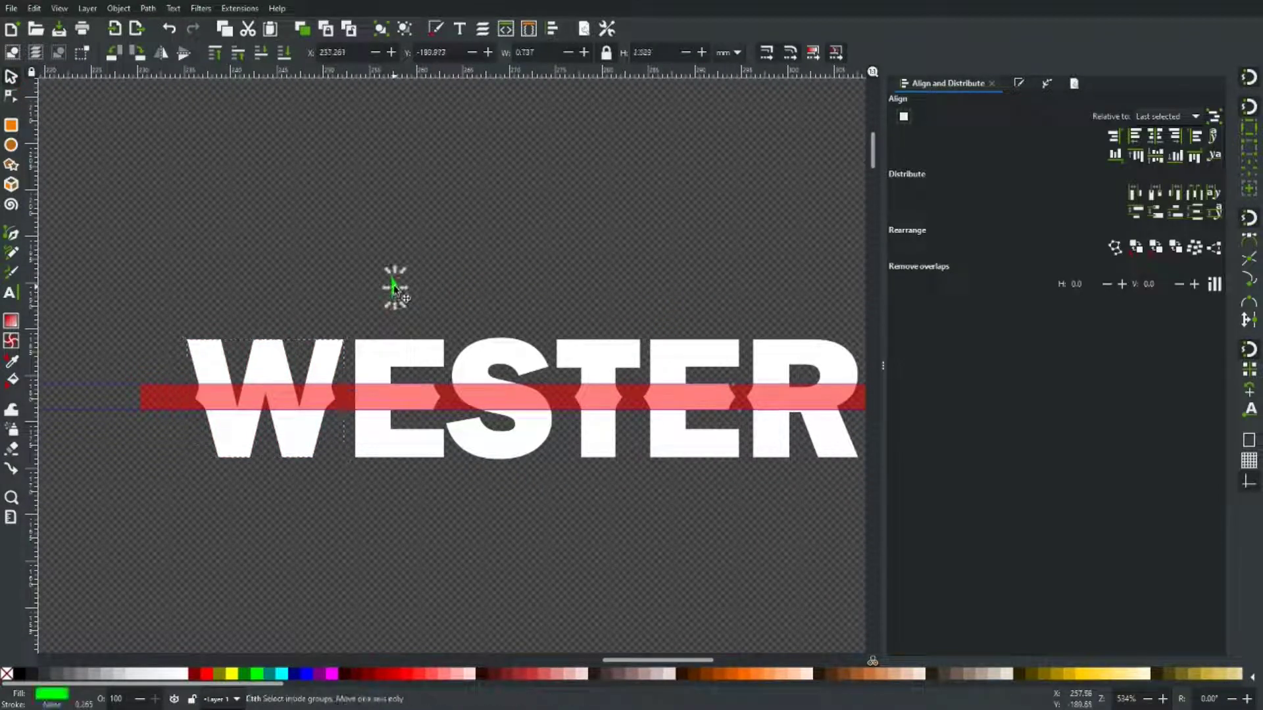
drag(393, 288, 425, 292)
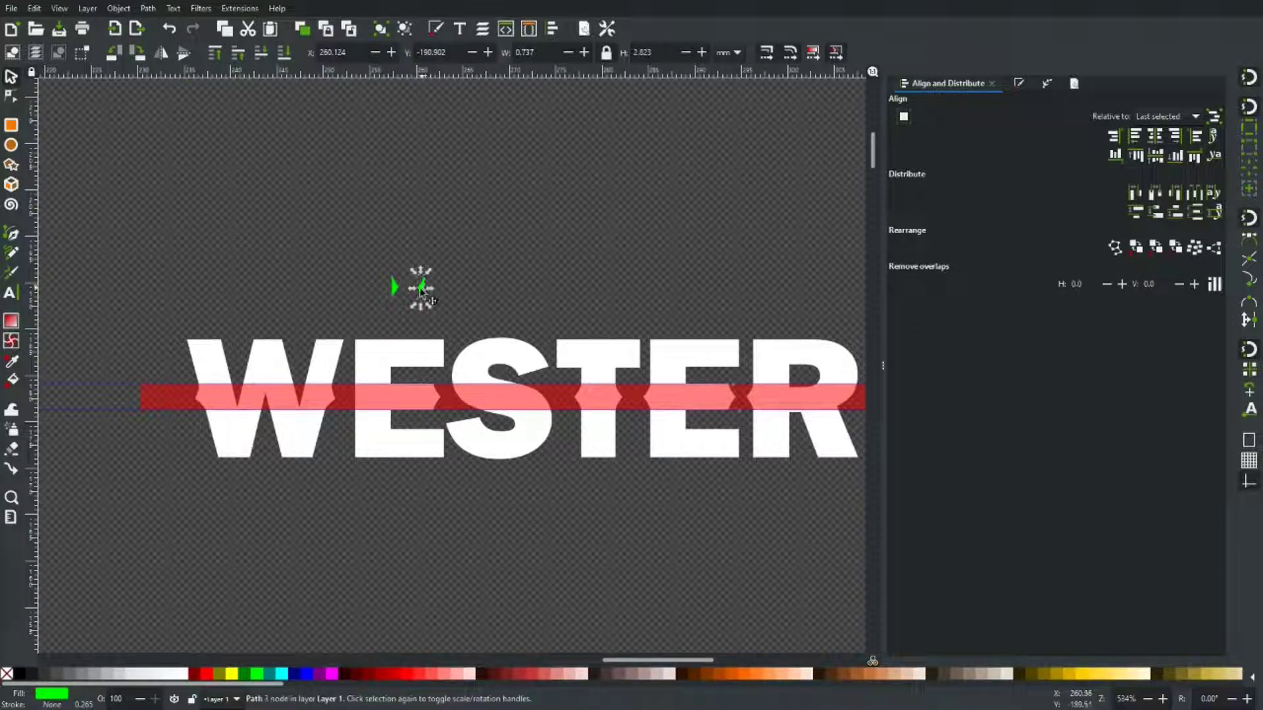
key(ctrl+d)
drag(421, 293, 370, 390)
scroll(355, 398, up, 6)
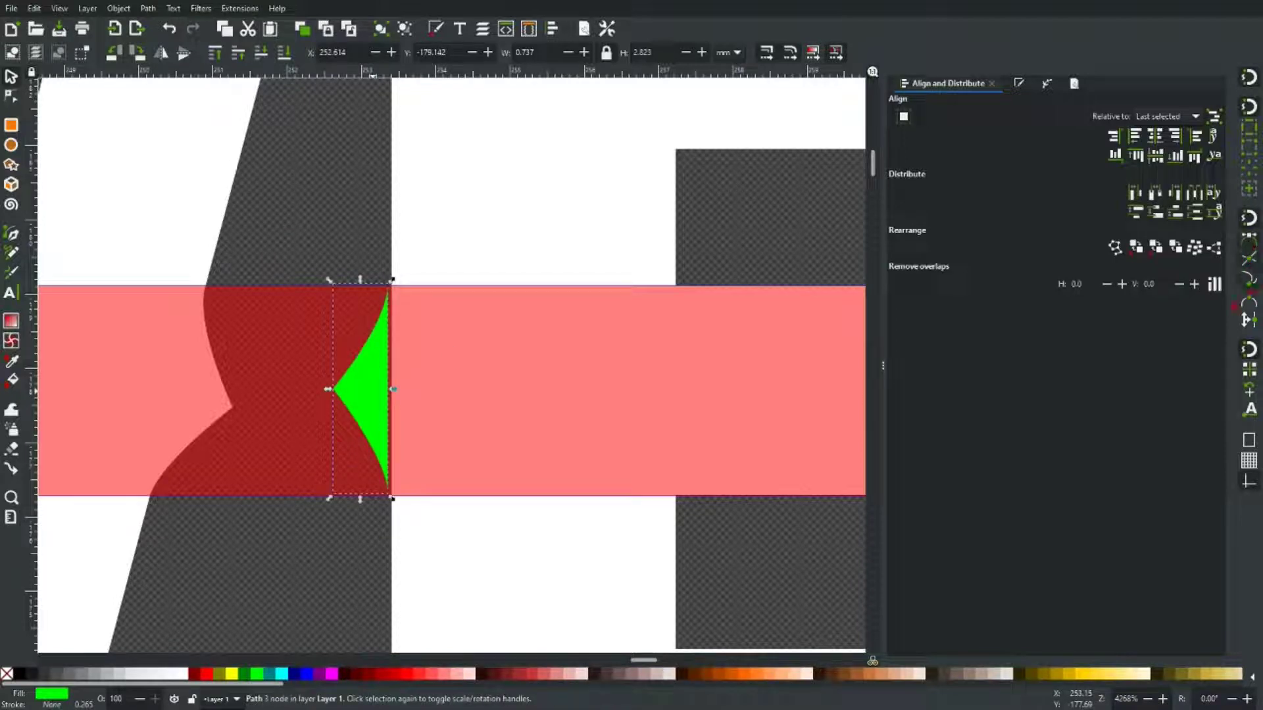
drag(361, 398, 362, 399)
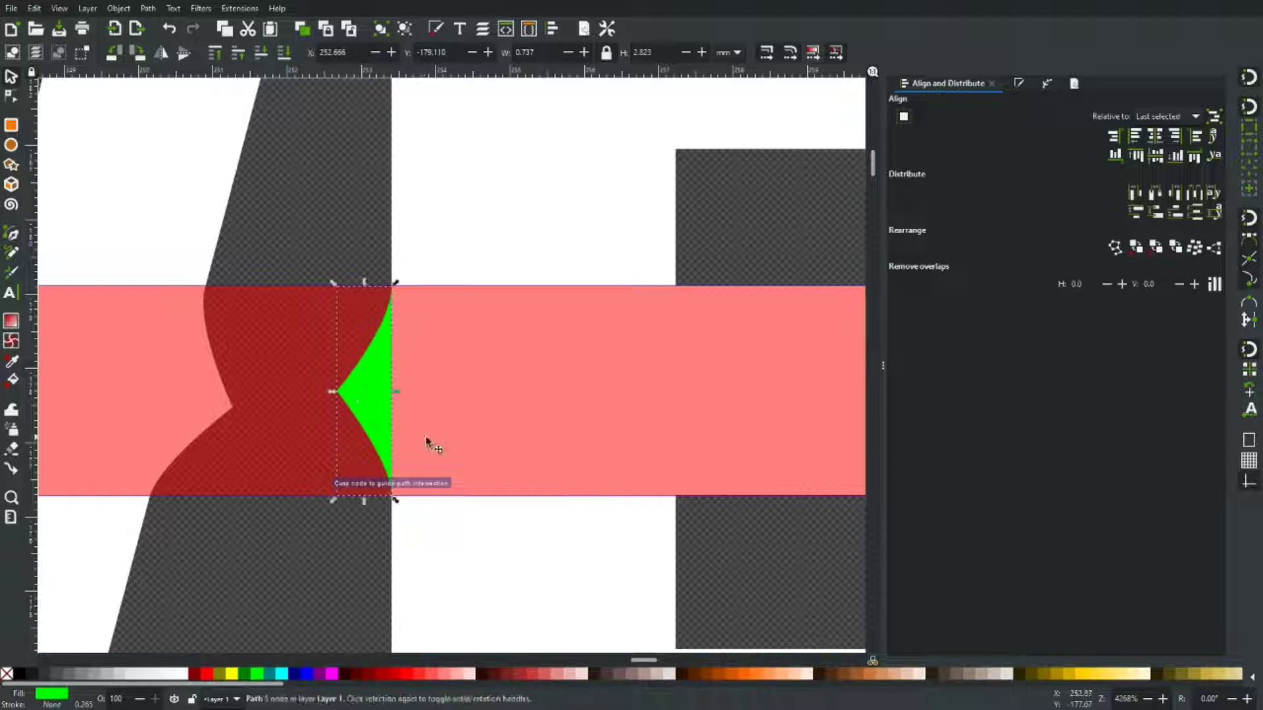
Step: Union that green notch into the E and deselect the letter
key(n)
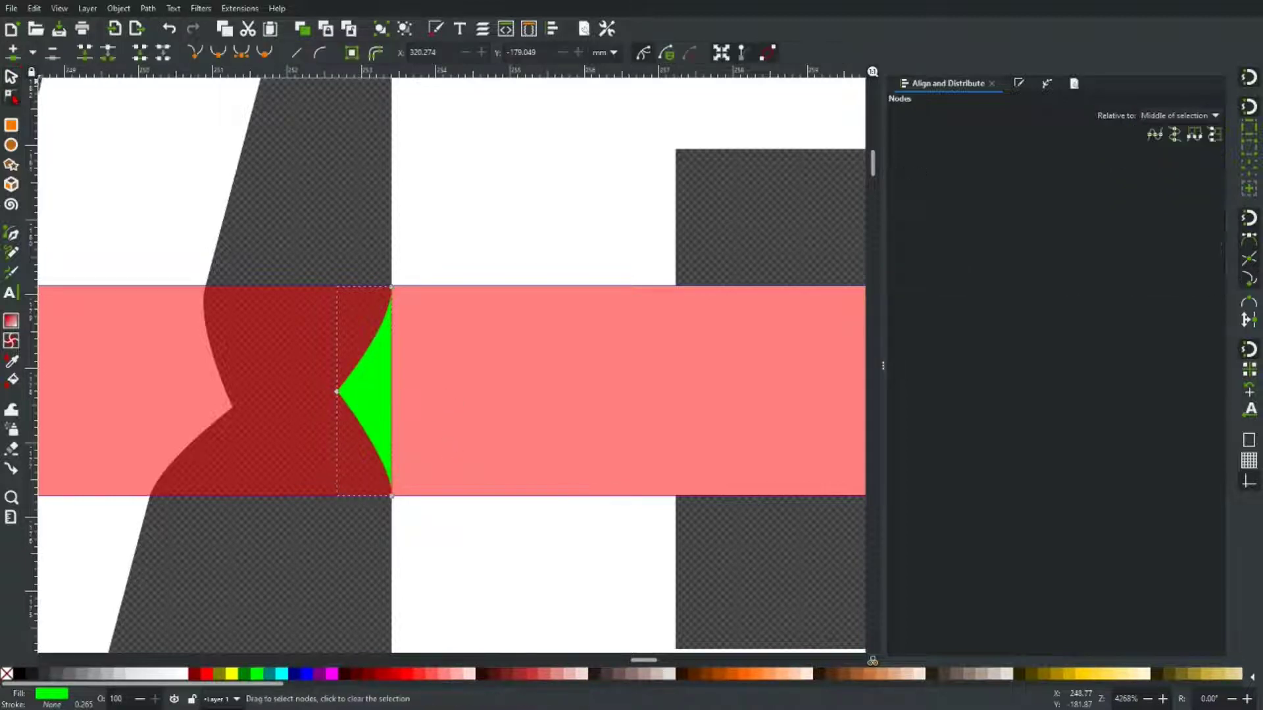
shift+click(409, 244)
click(143, 9)
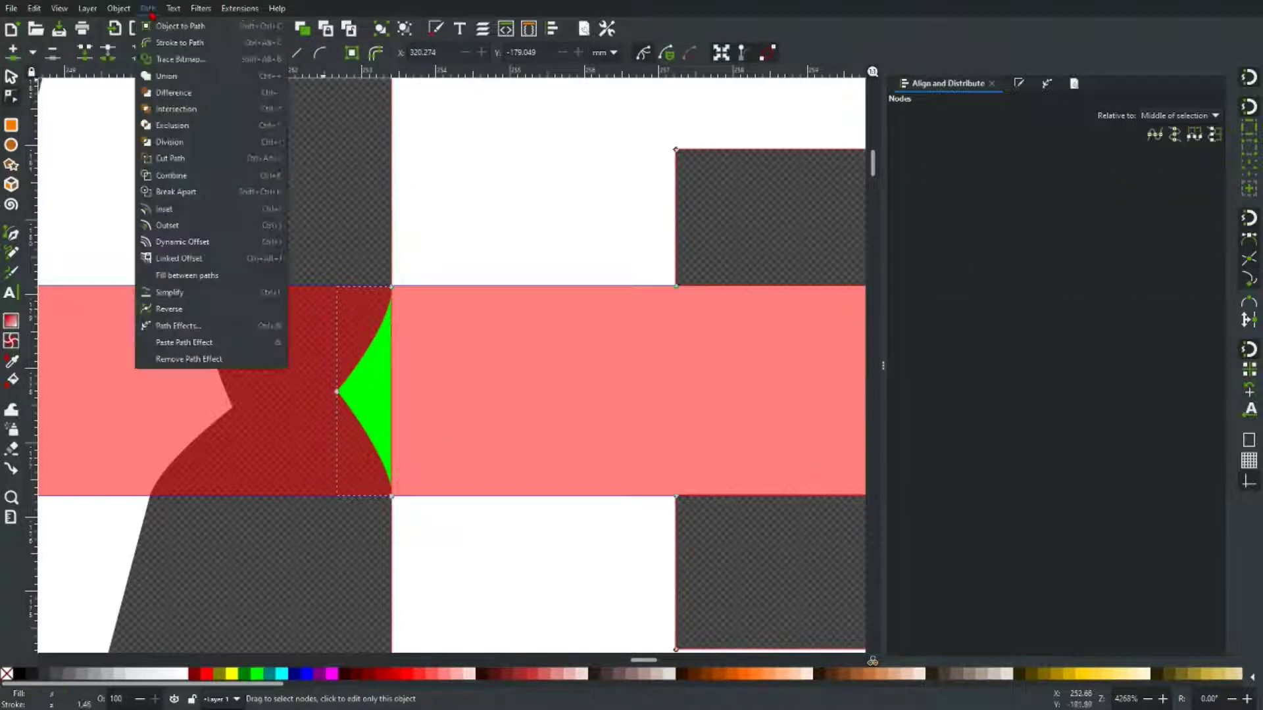
click(172, 78)
scroll(357, 270, down, 5)
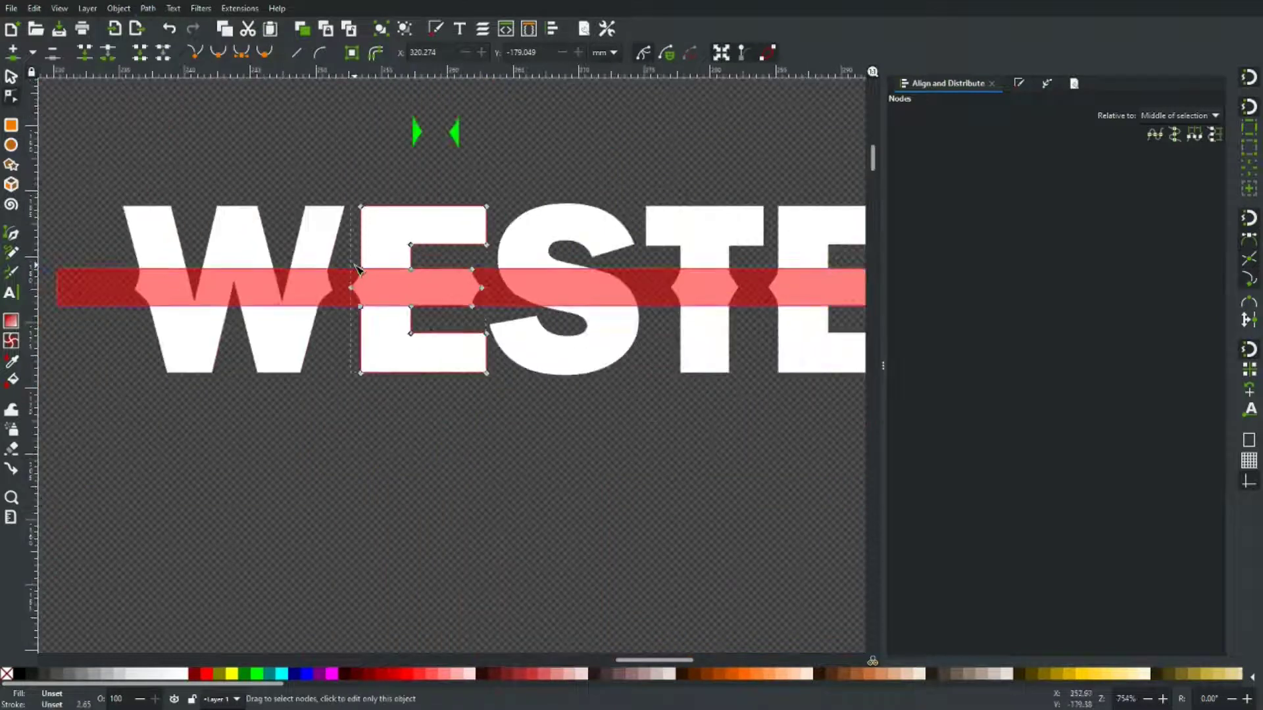
click(385, 426)
scroll(385, 431, down, 2)
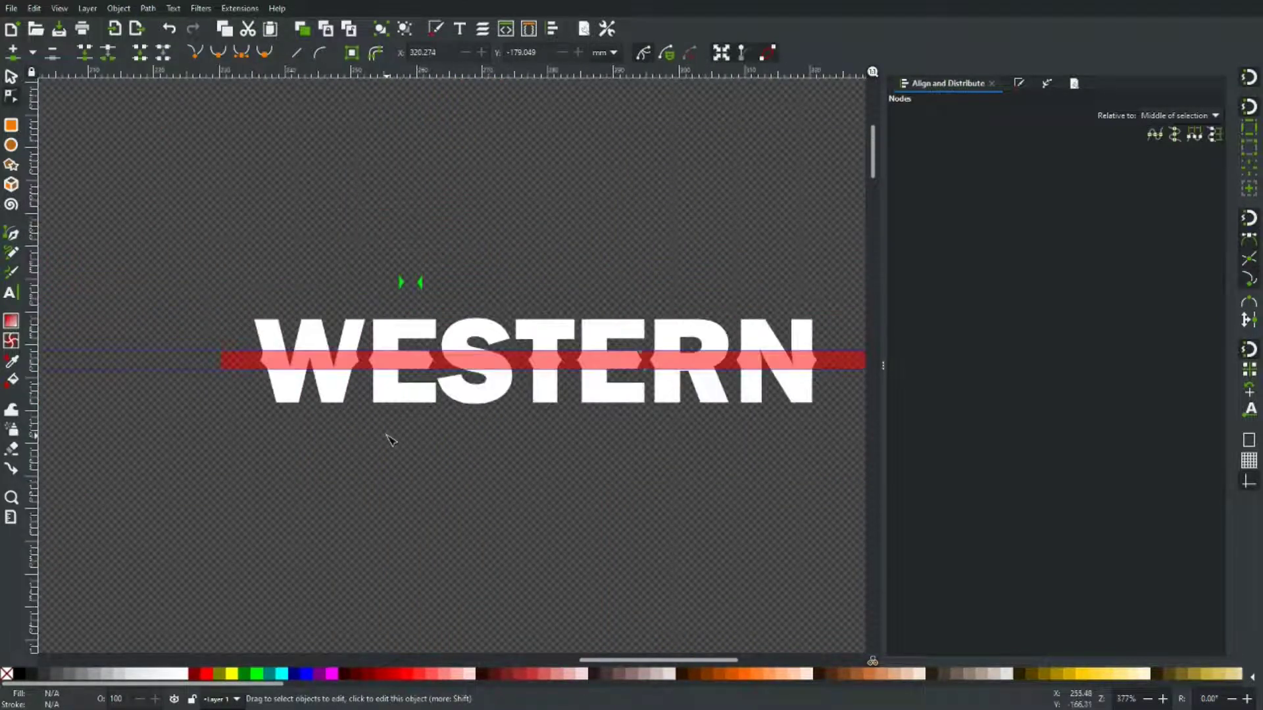
click(10, 77)
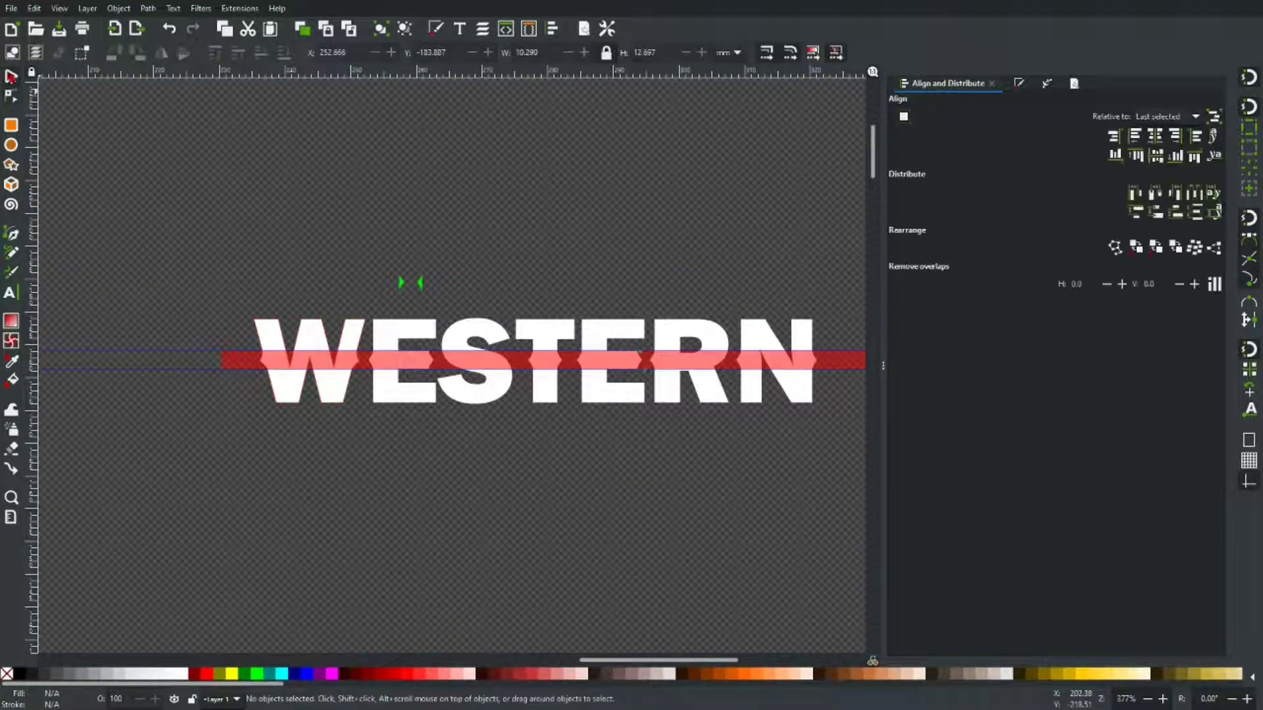
Step: Drag the red band up above WESTERN and select the green triangle at the E–S junction
drag(480, 361, 470, 159)
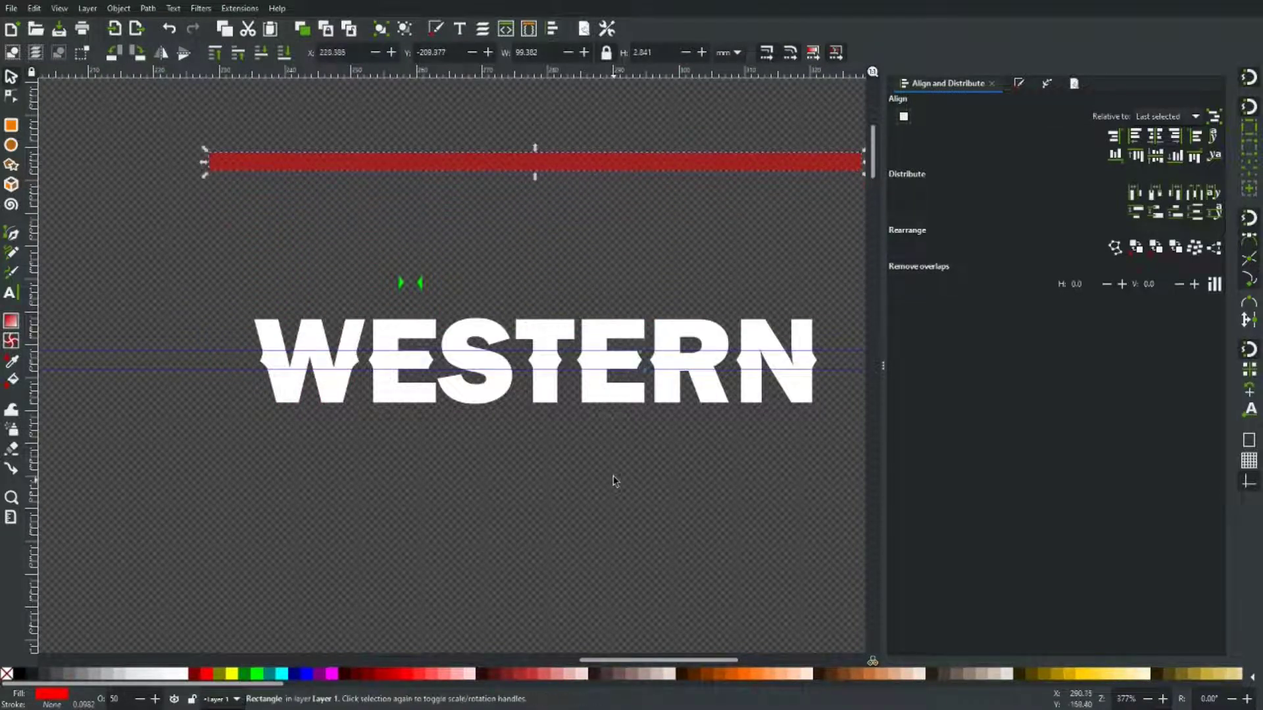
drag(624, 442, 552, 457)
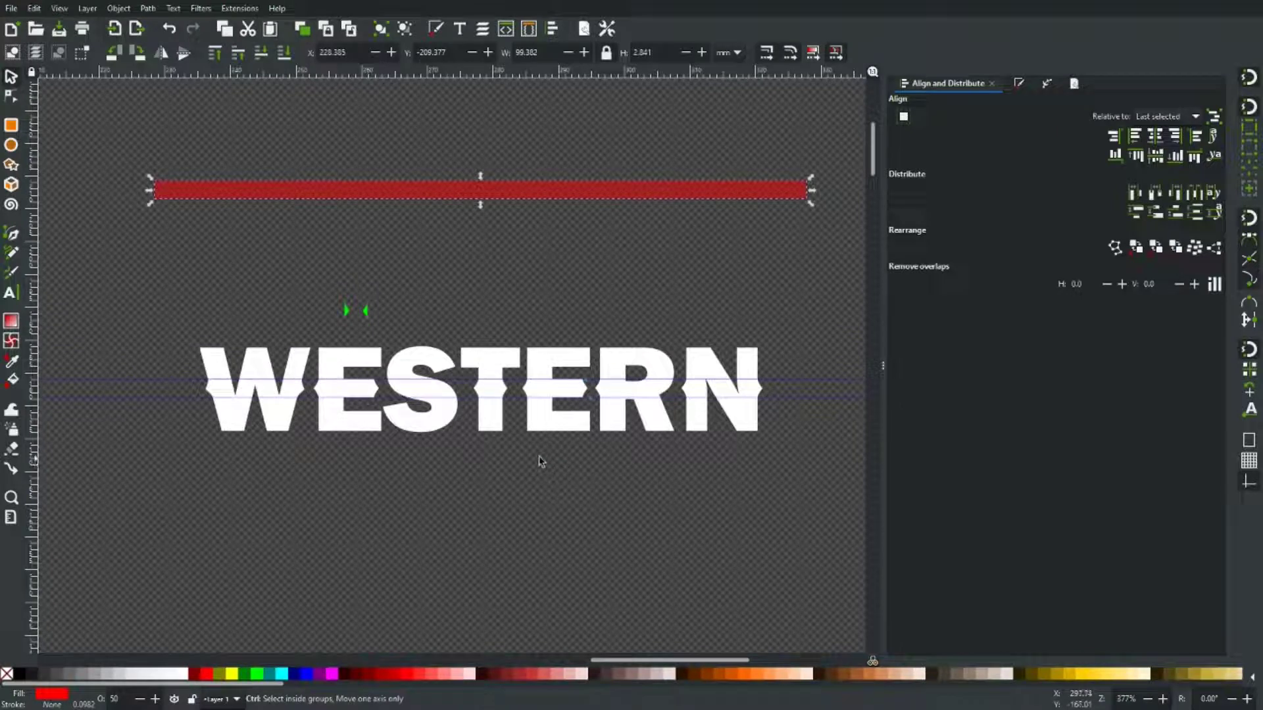
click(385, 385)
scroll(384, 388, up, 3)
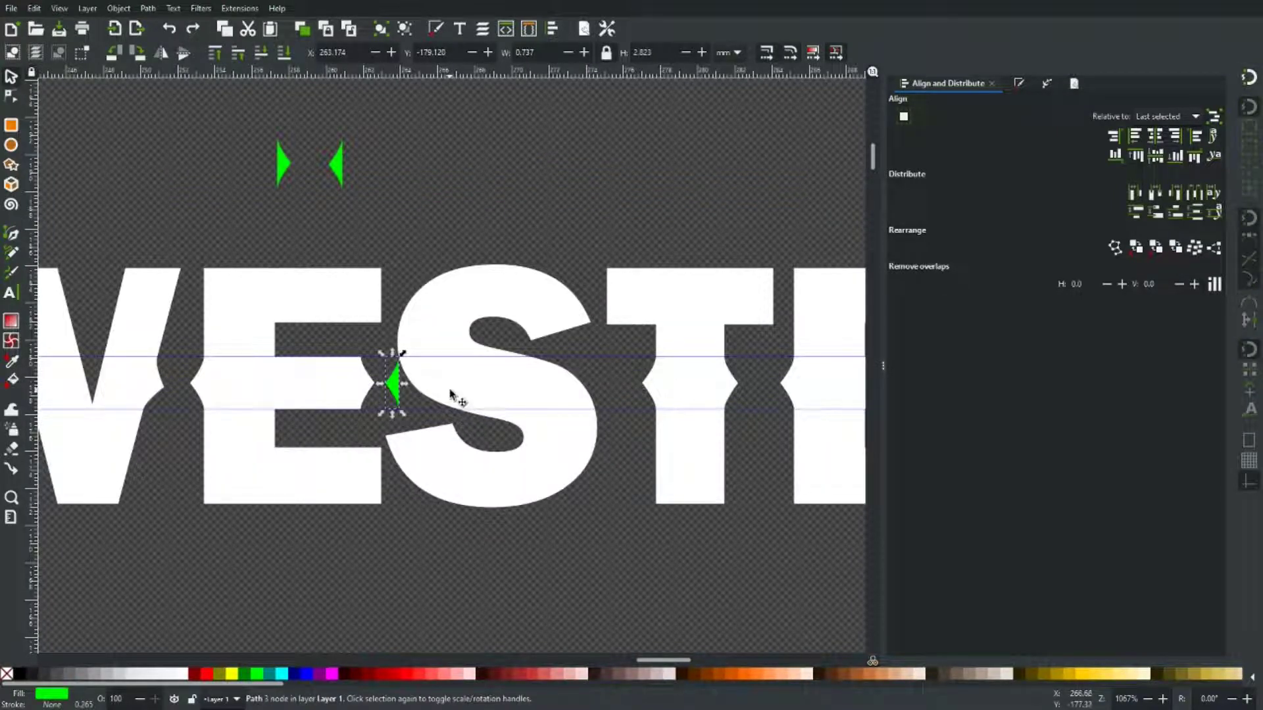
scroll(418, 406, up, 4)
scroll(417, 405, left, 5)
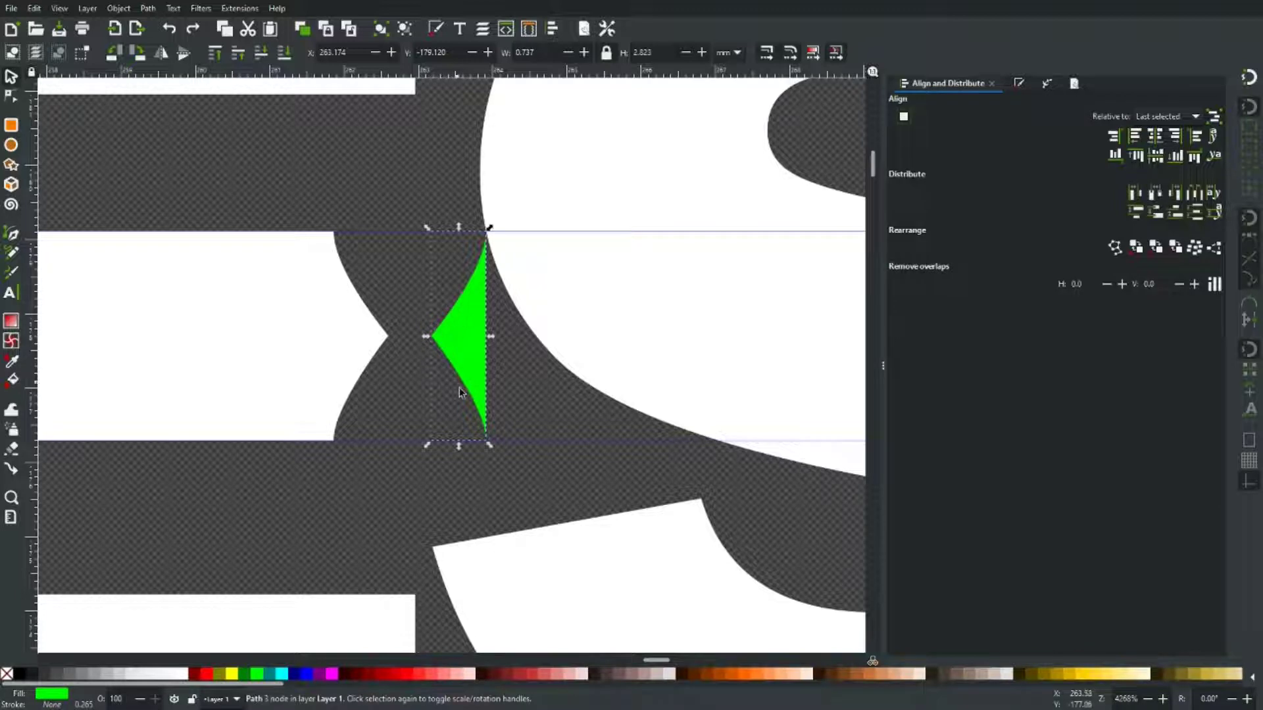
Step: Rotate the green triangle about 30 degrees, enlarge it and move it beside the S's left curve
click(471, 346)
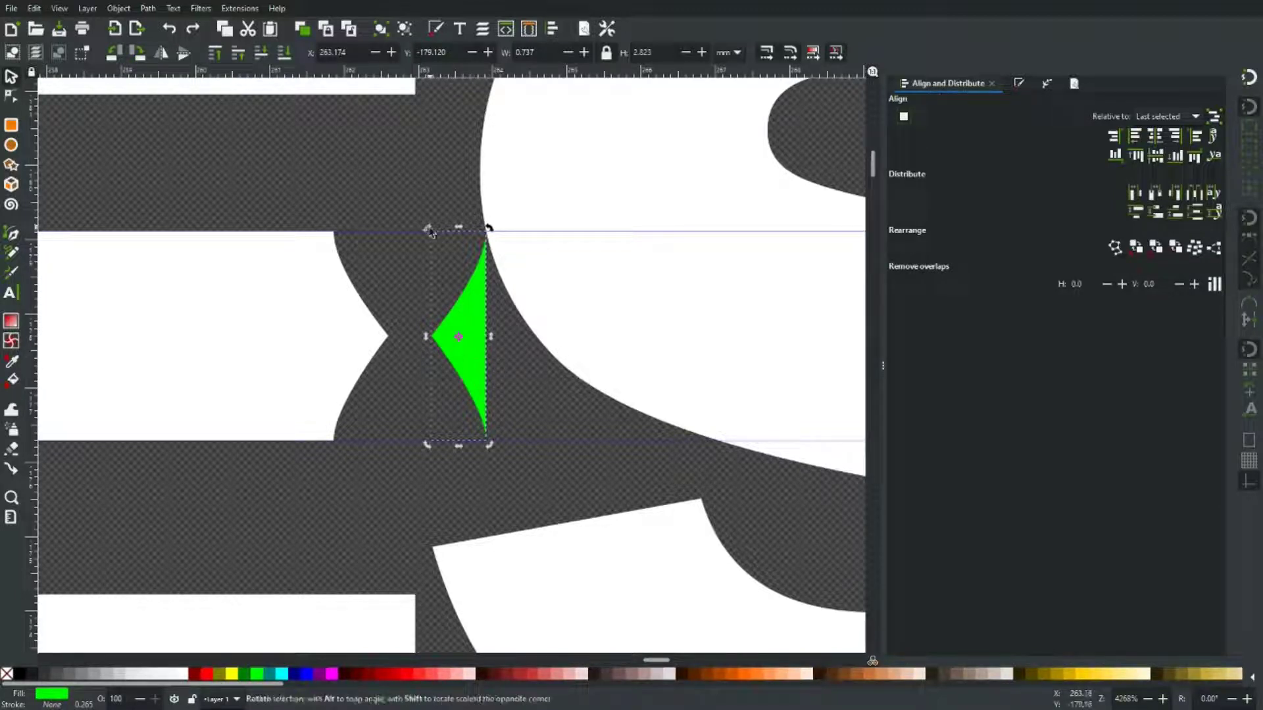
drag(429, 230, 394, 266)
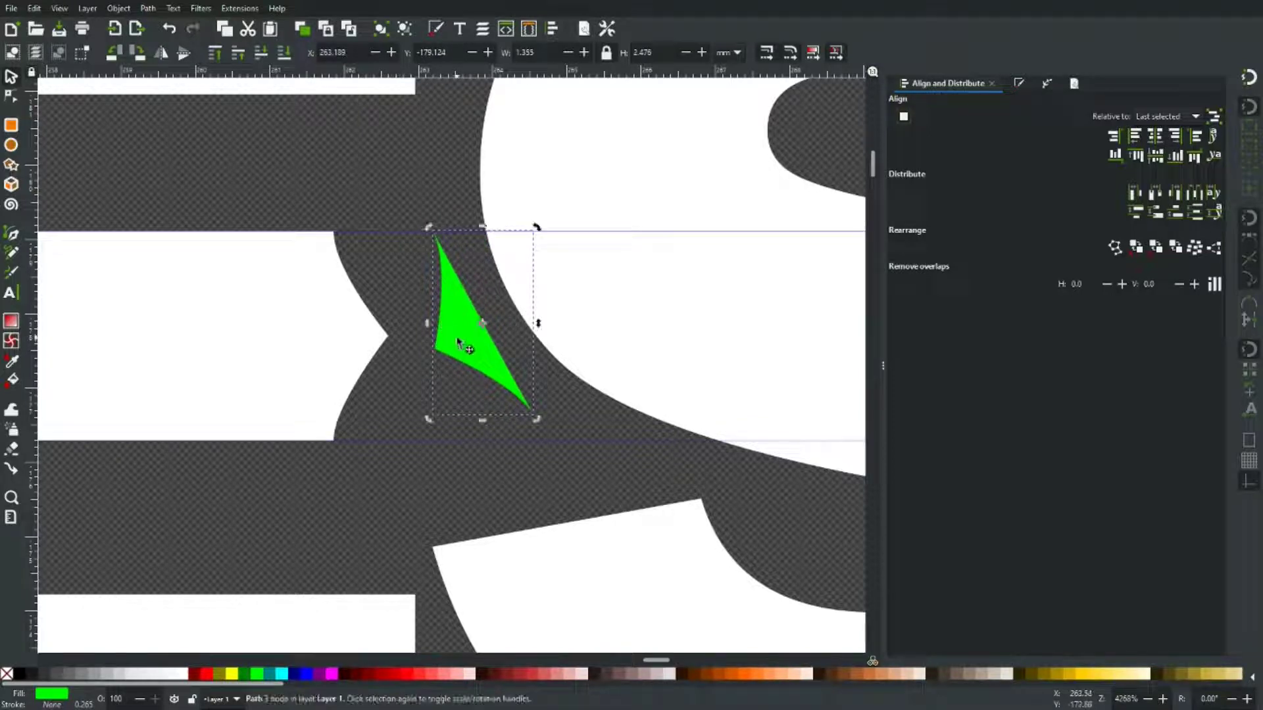
drag(457, 340, 530, 356)
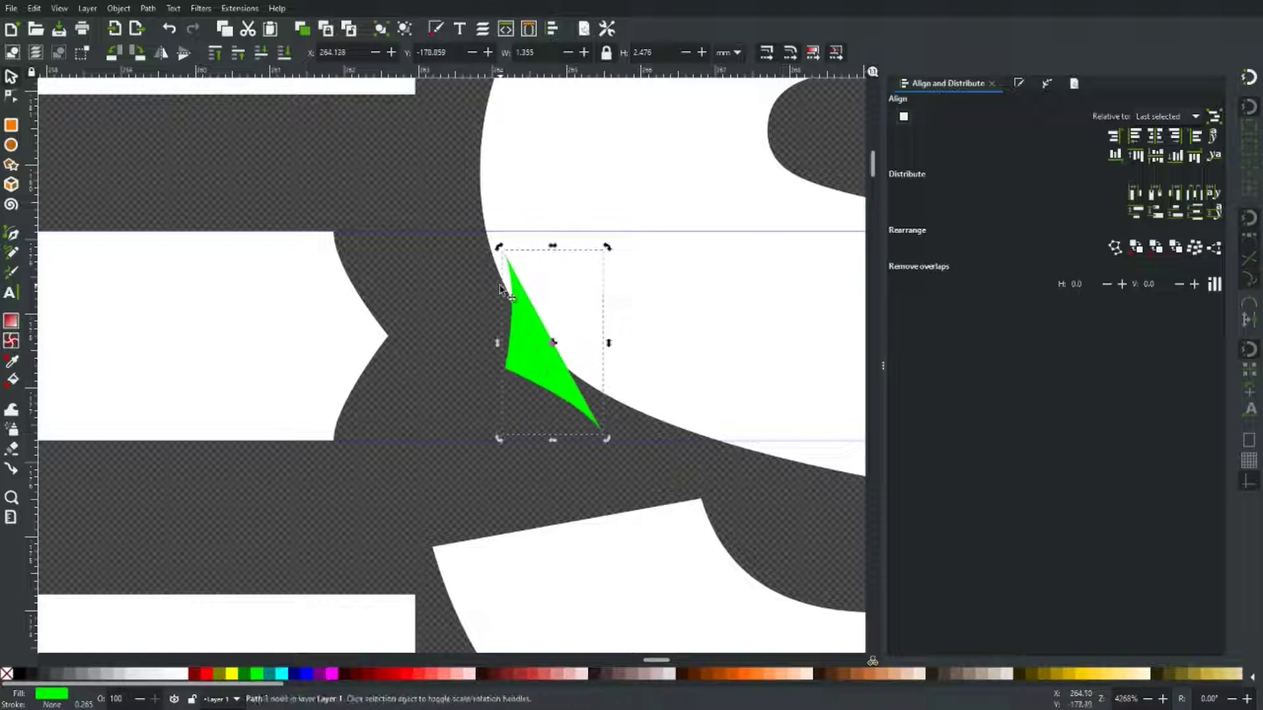
click(526, 327)
drag(500, 251, 489, 228)
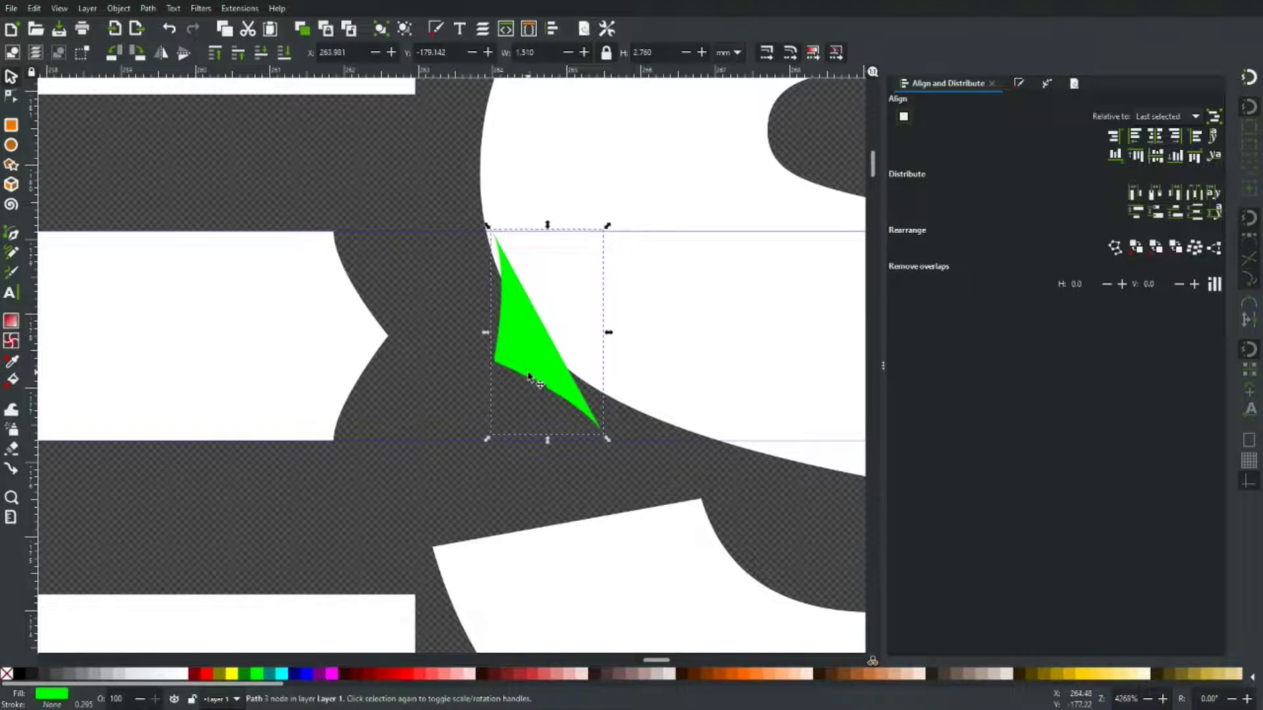
drag(530, 377, 559, 370)
click(559, 370)
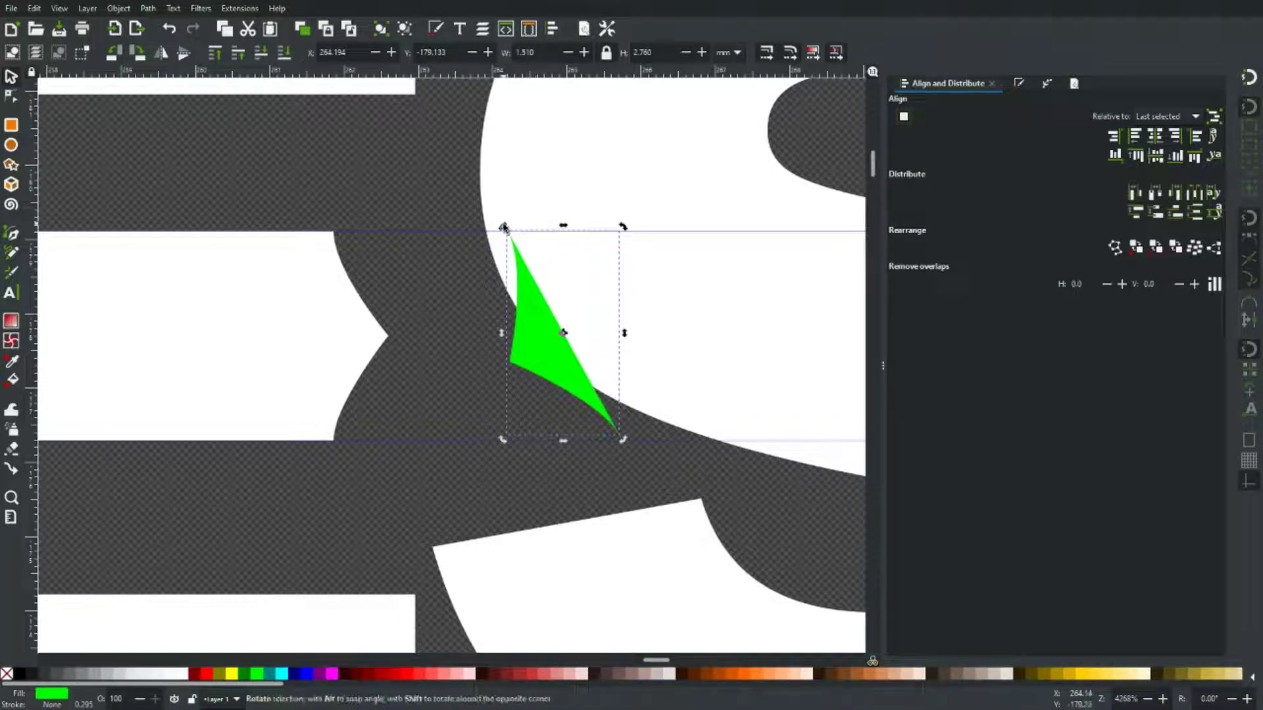
drag(504, 228, 488, 236)
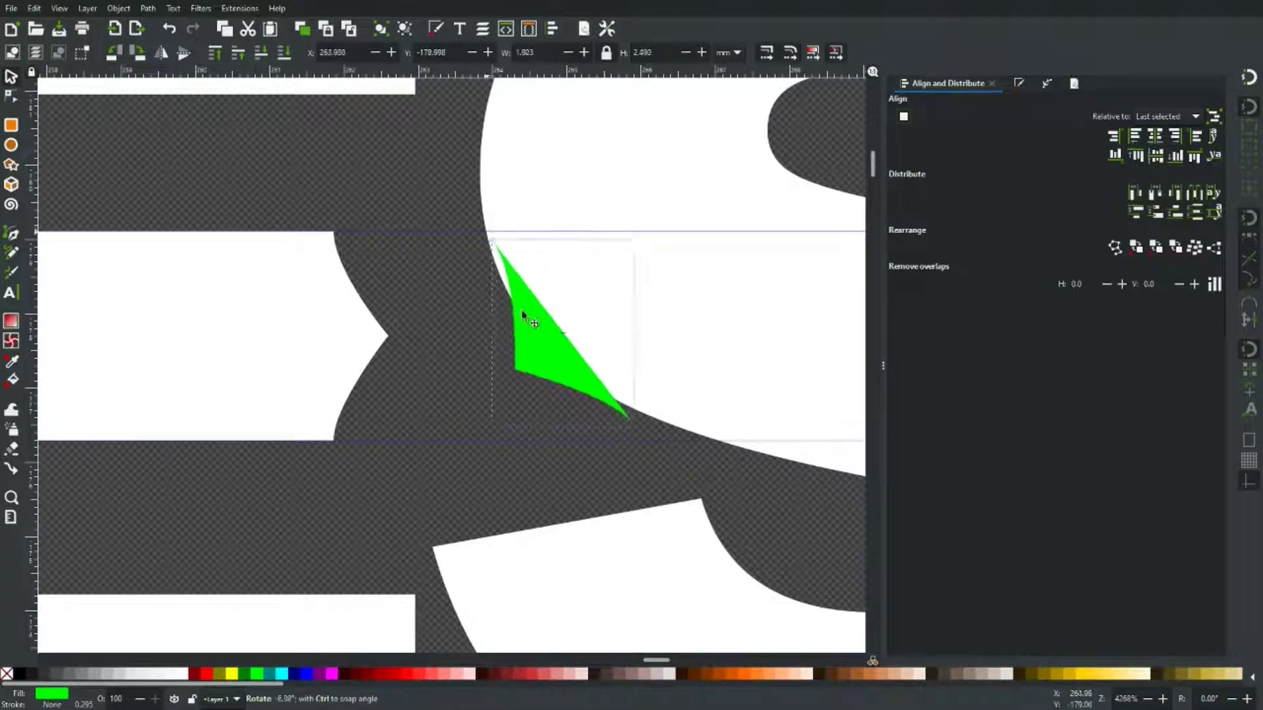
drag(525, 317, 559, 339)
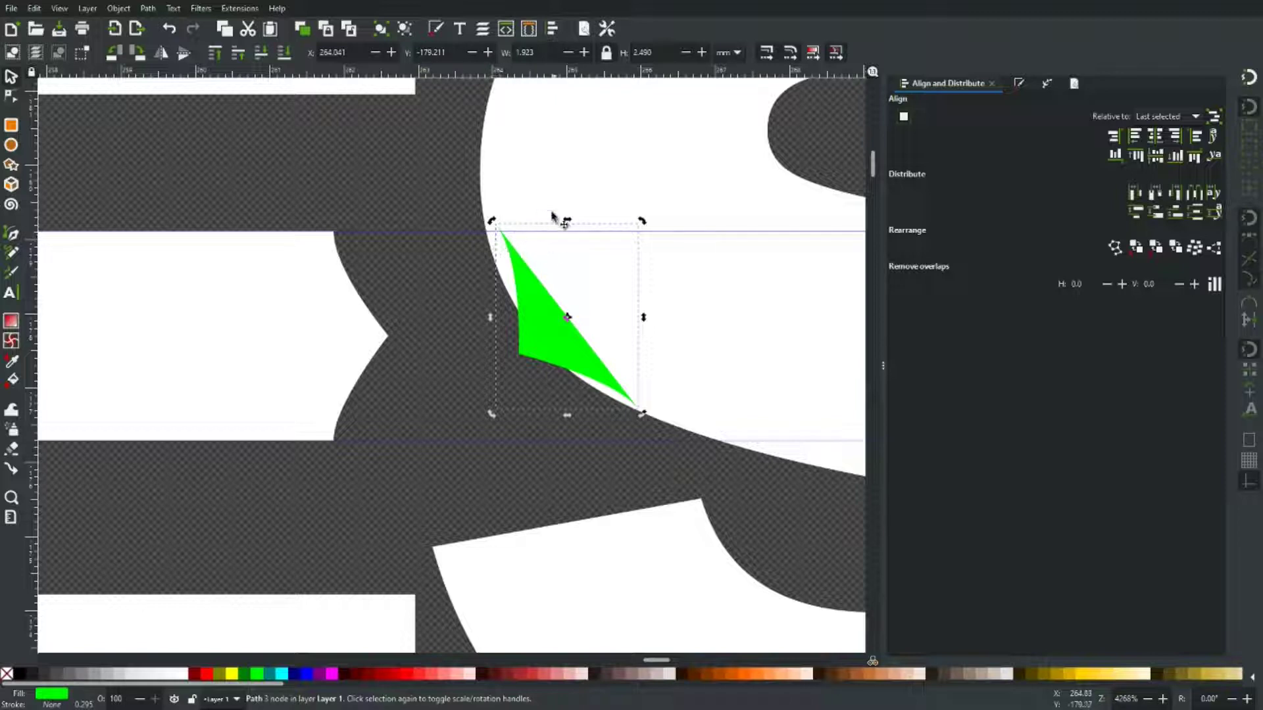
key(ctrl)
scroll(642, 419, up, 3)
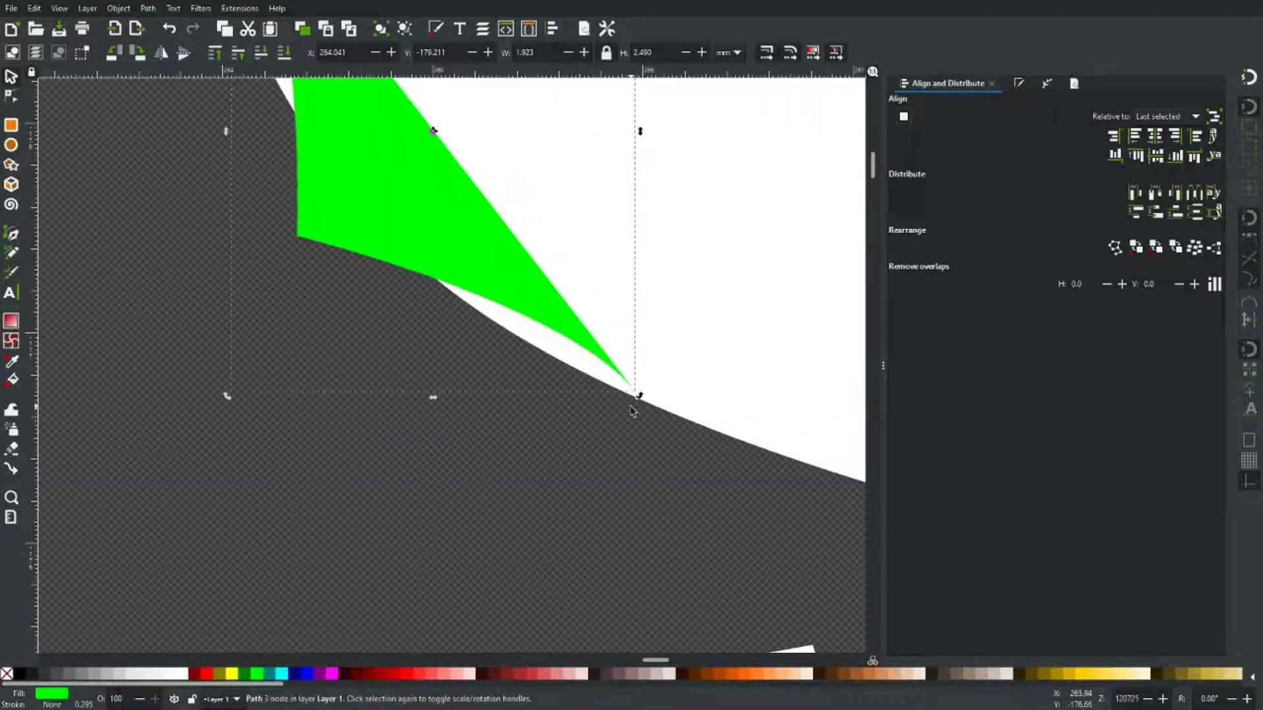
scroll(634, 395, down, 1)
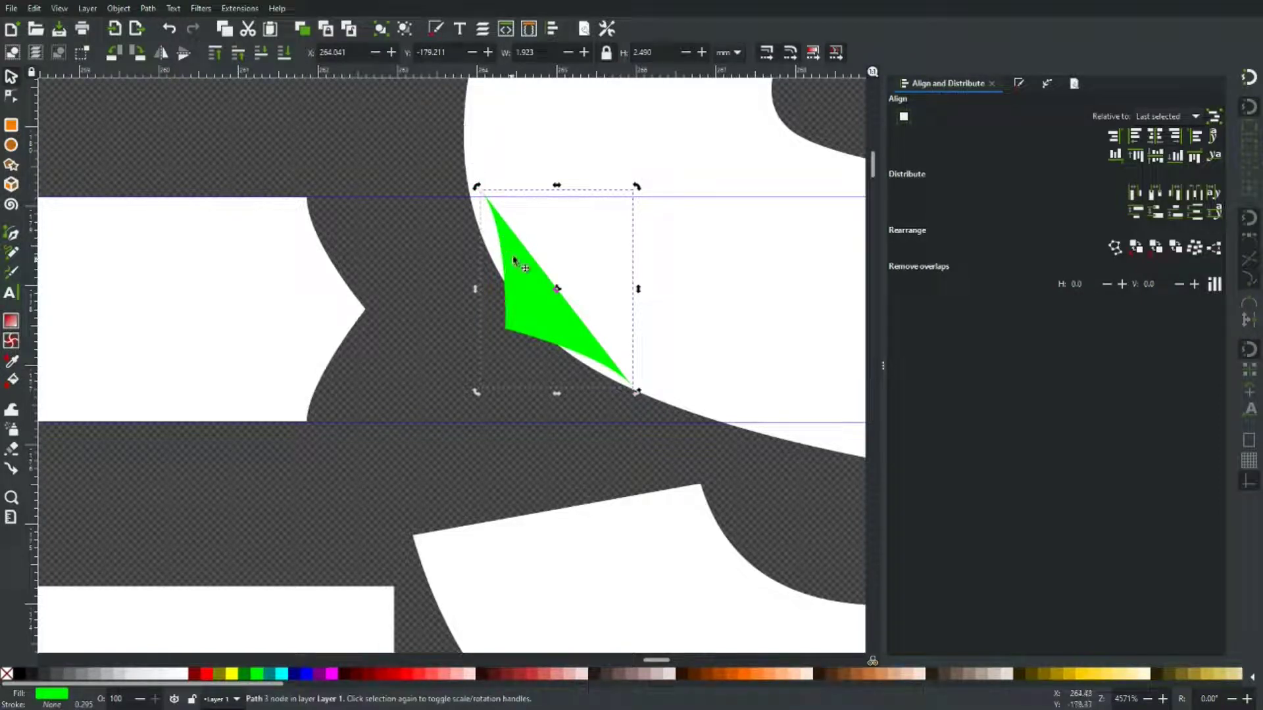
Step: Fine-tune the triangle's size, angle (about 4 degrees more) and position inside the notch
drag(520, 300, 523, 317)
click(533, 326)
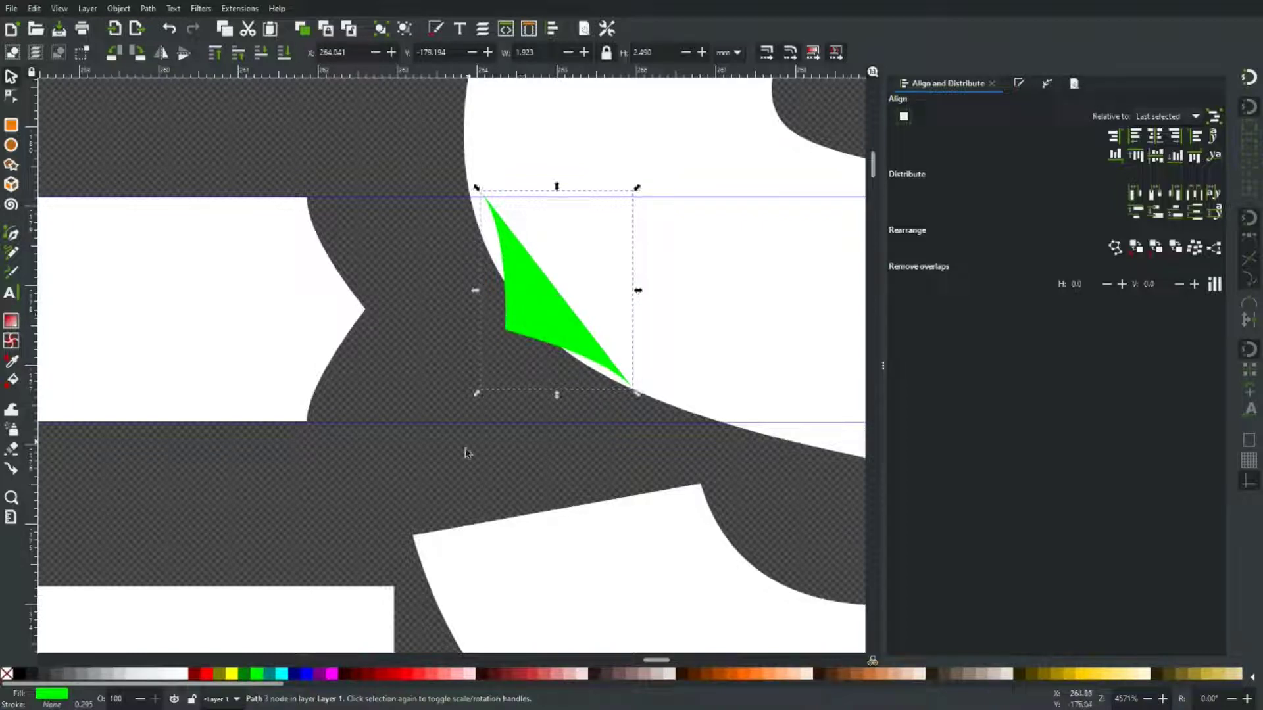
drag(476, 398, 459, 415)
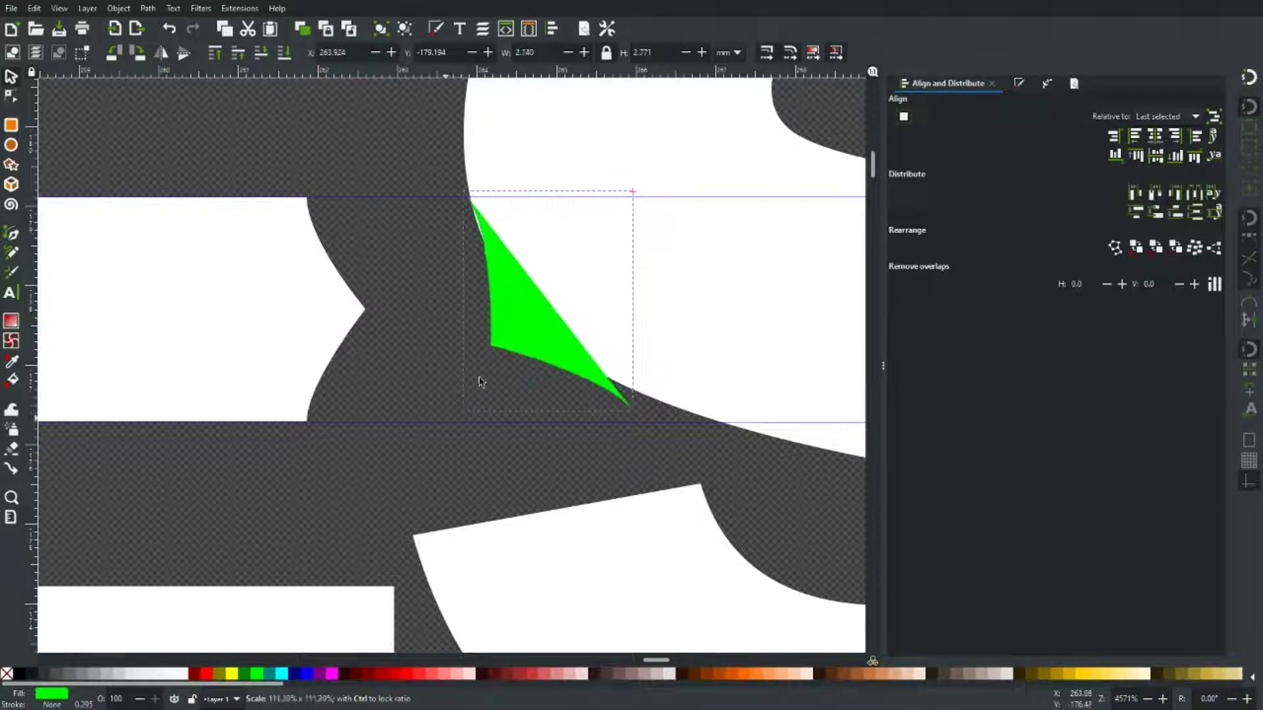
drag(517, 334, 524, 315)
click(578, 338)
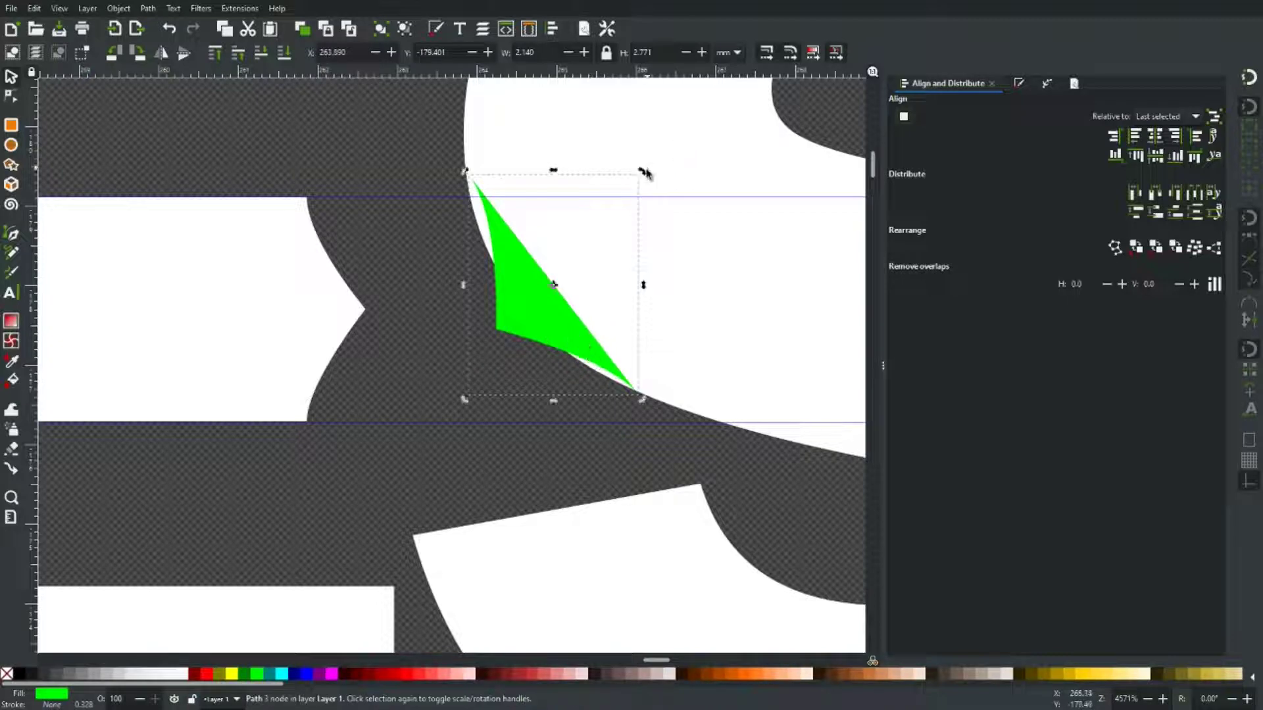
drag(643, 178, 643, 178)
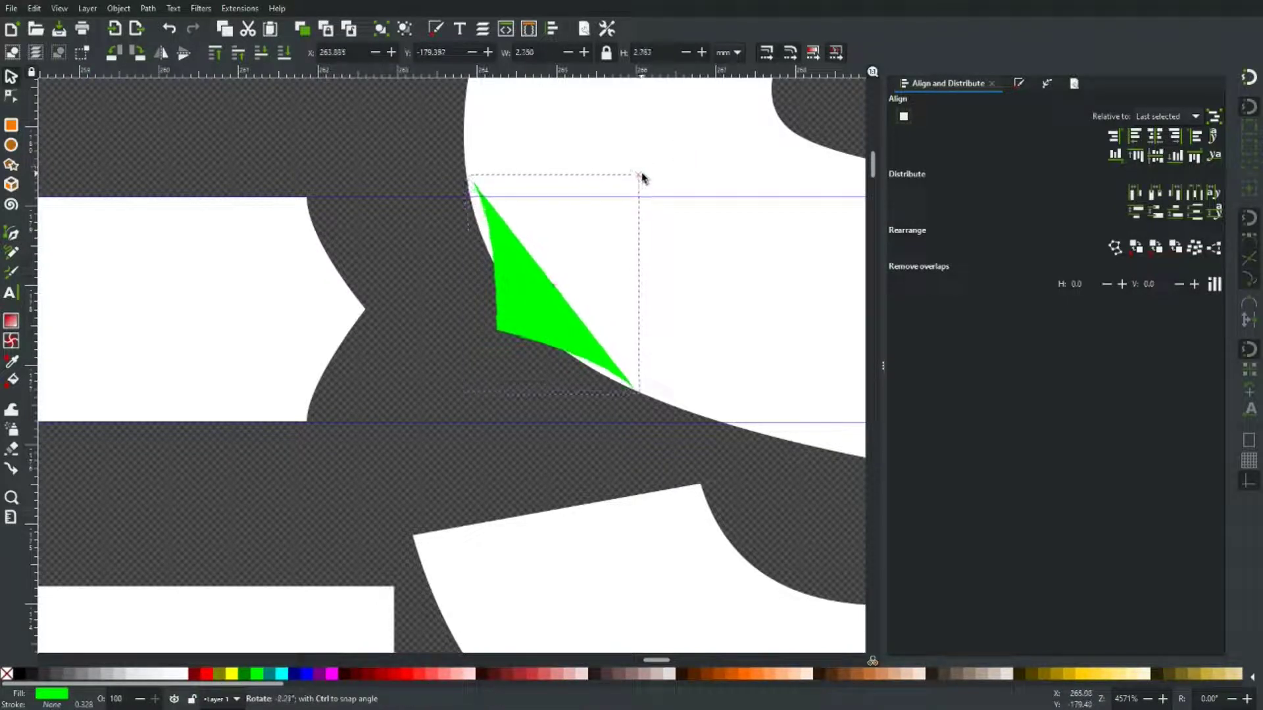
drag(534, 326, 563, 337)
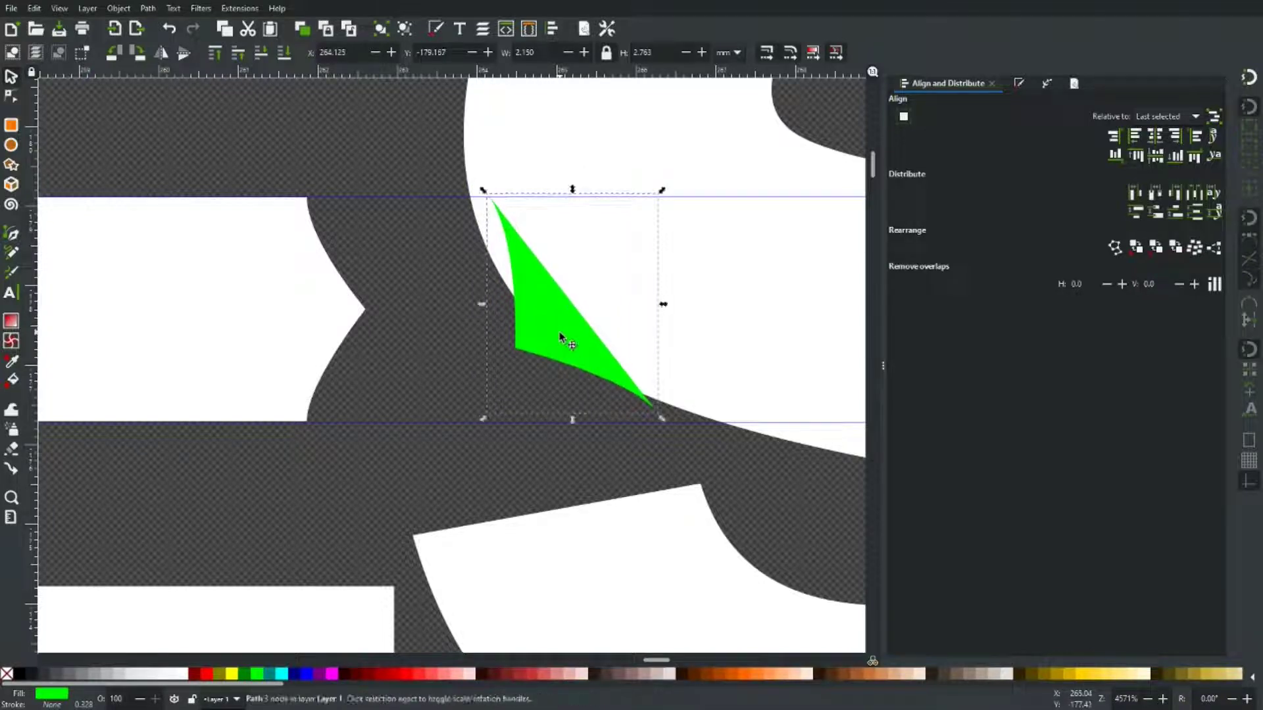
click(506, 265)
drag(488, 196, 474, 197)
click(569, 336)
drag(569, 336, 558, 331)
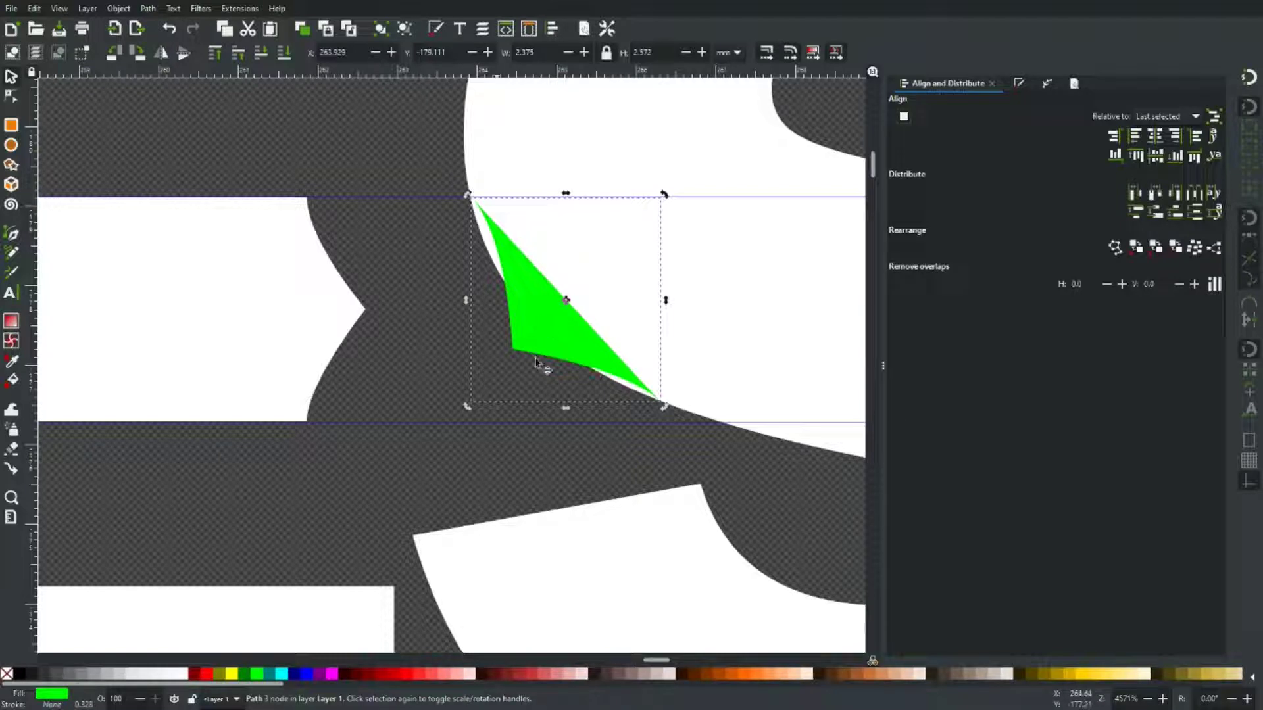
Step: Pull the triangle's lower corner down-left, then shift it up to close the gap against the S
key(n)
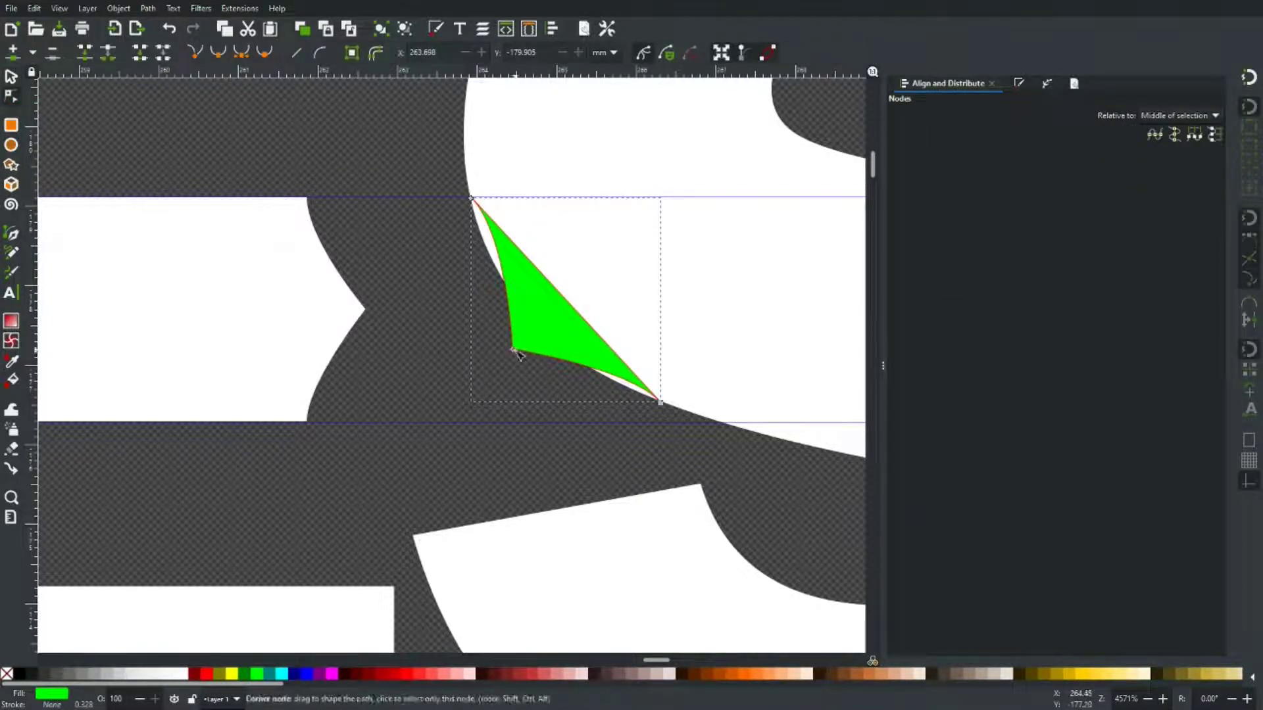
drag(517, 353, 501, 378)
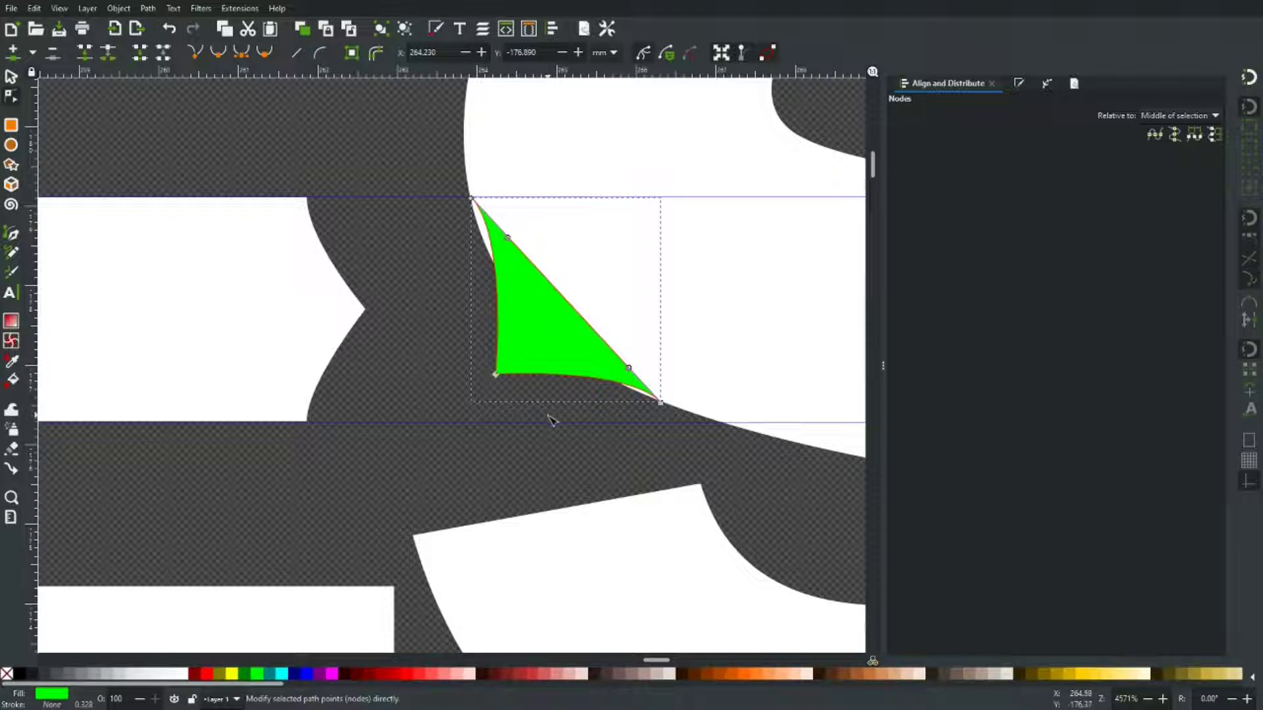
click(10, 77)
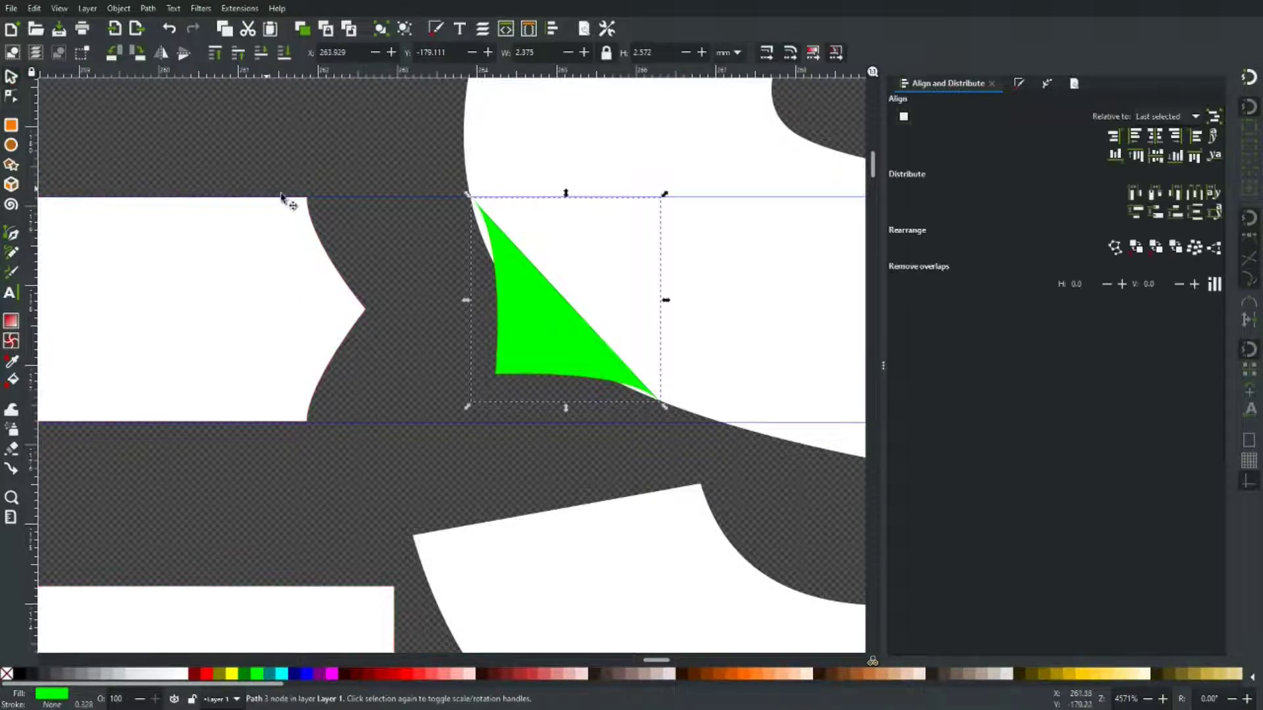
key(Escape)
ctrl+scroll(475, 209, up, 2)
ctrl+scroll(474, 210, up, 2)
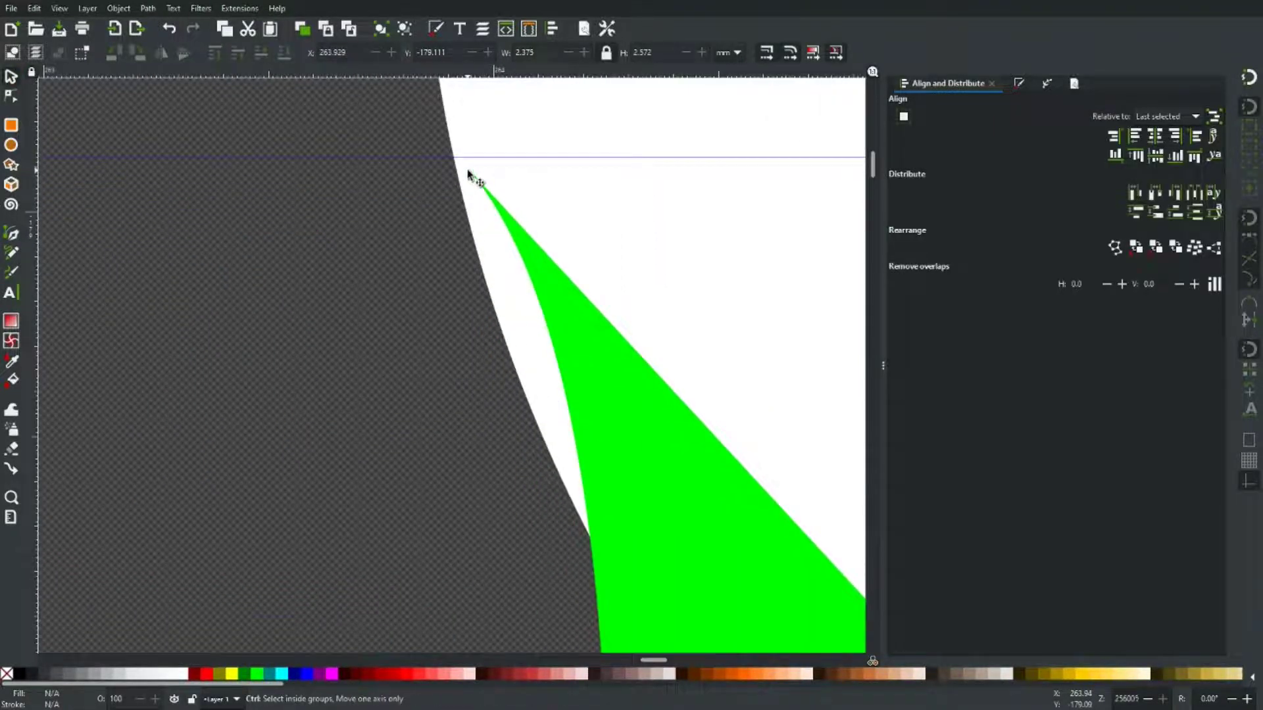
ctrl+scroll(469, 178, down, 3)
ctrl+scroll(747, 495, up, 4)
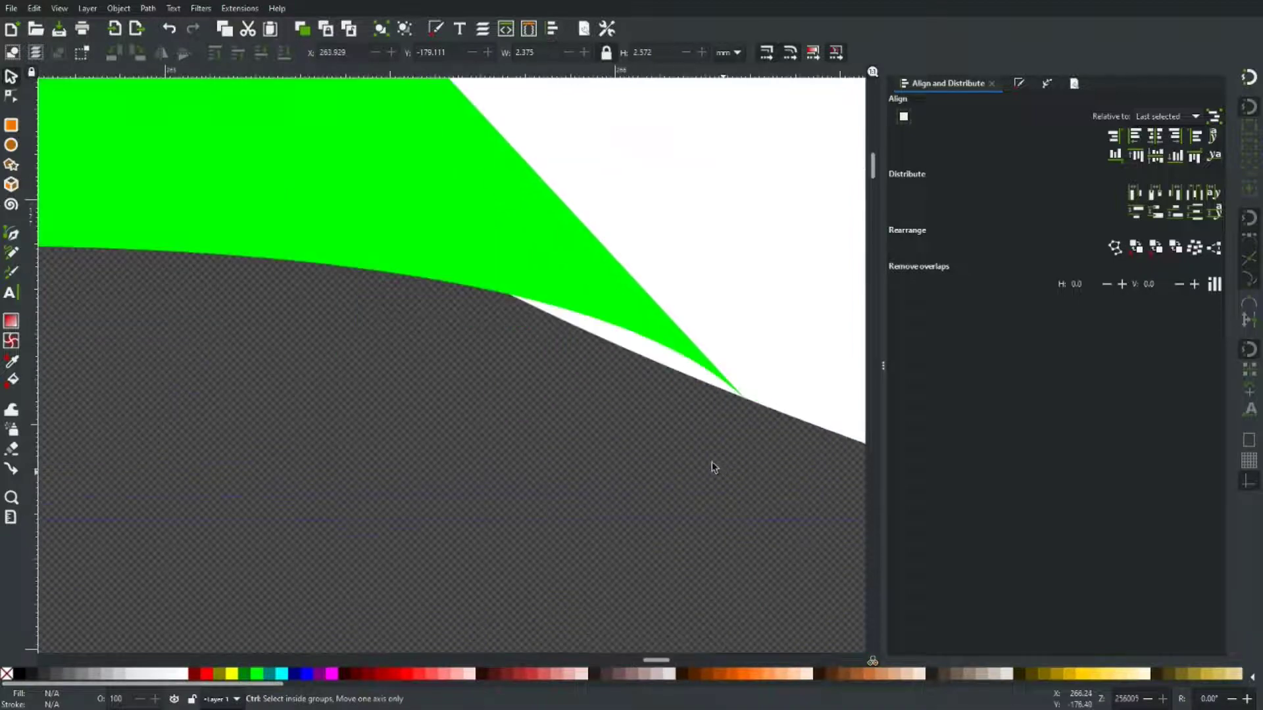
click(482, 252)
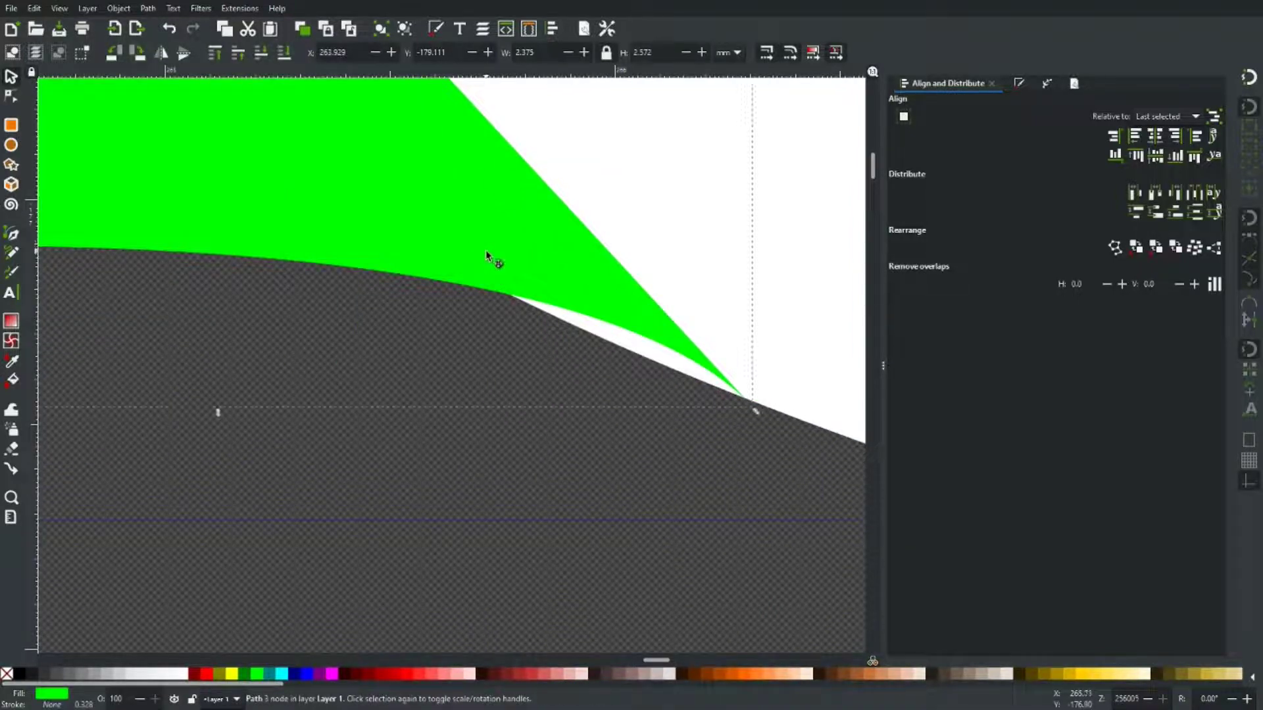
drag(485, 252, 479, 239)
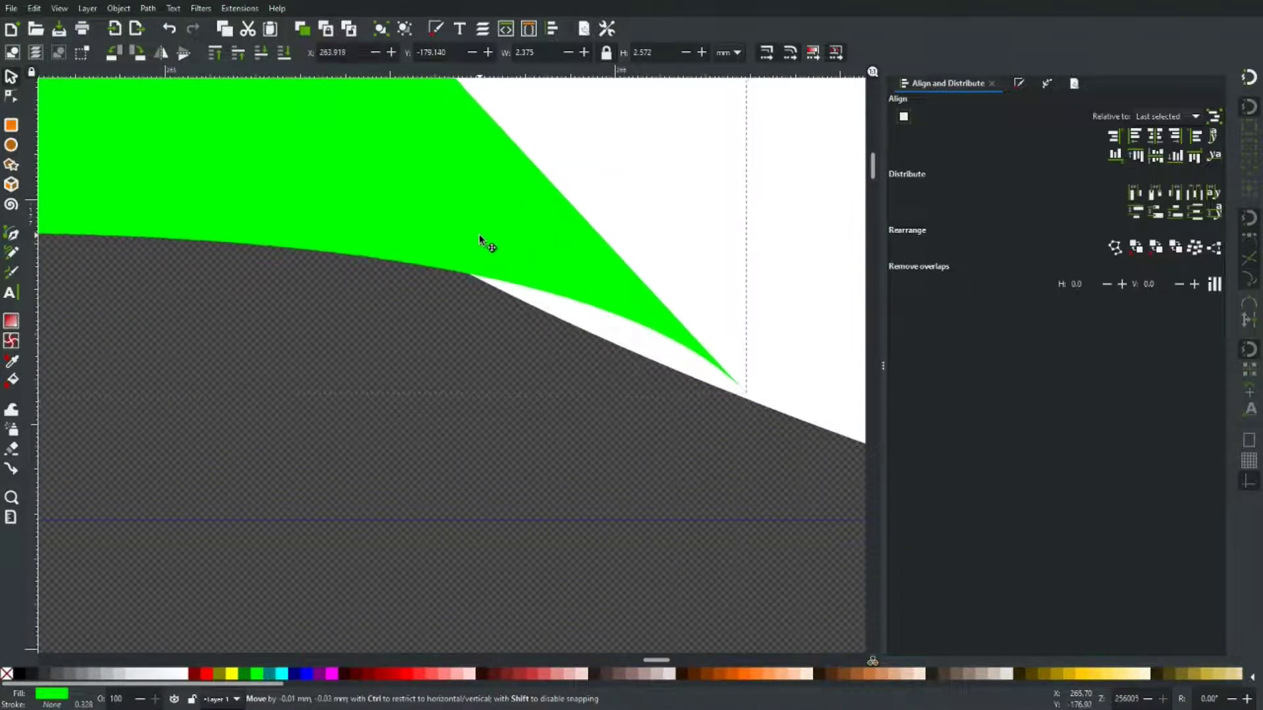
click(494, 459)
ctrl+scroll(494, 459, down, 8)
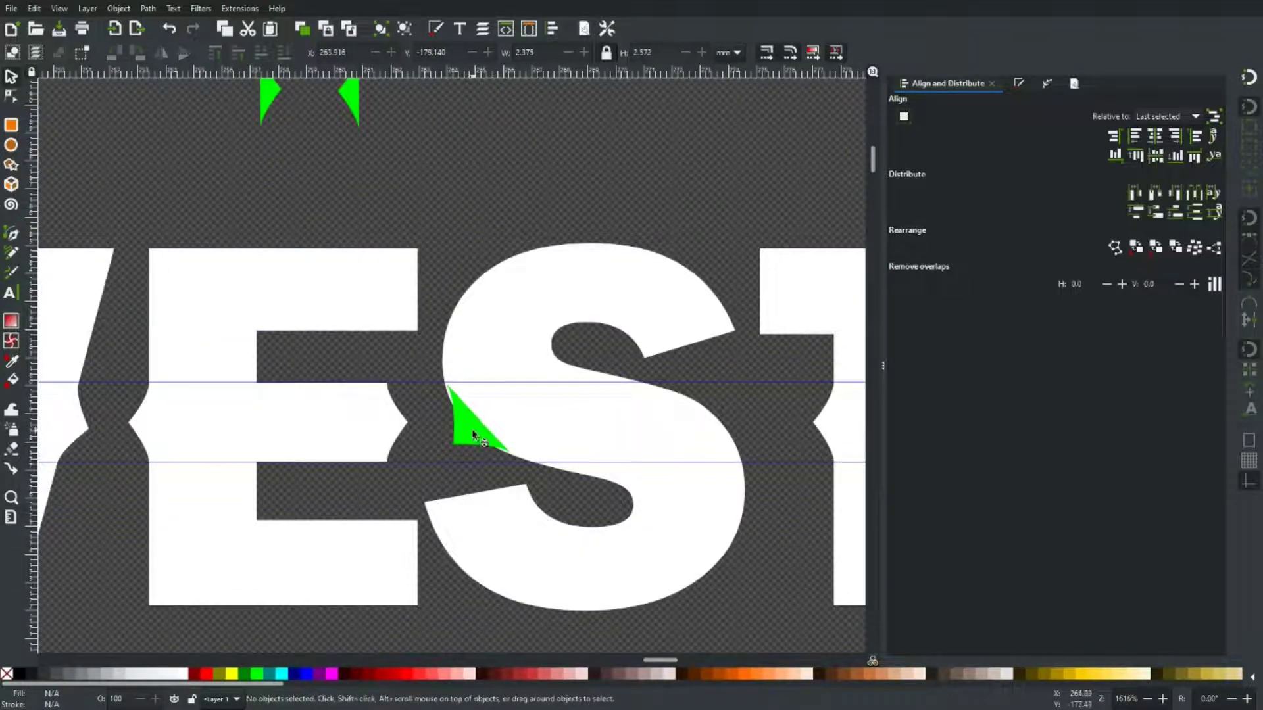
Step: Move a copy of the green triangle to the S's right side and flip it to mirror the left one
click(474, 435)
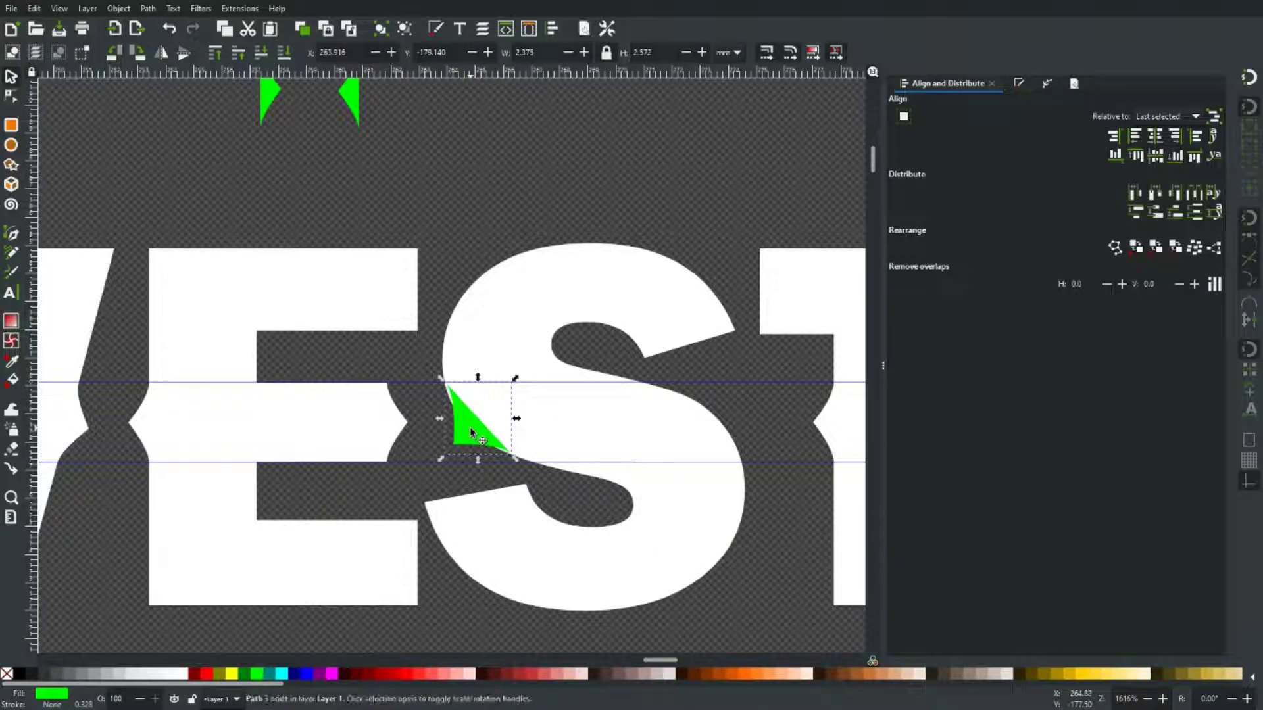
drag(468, 431, 686, 434)
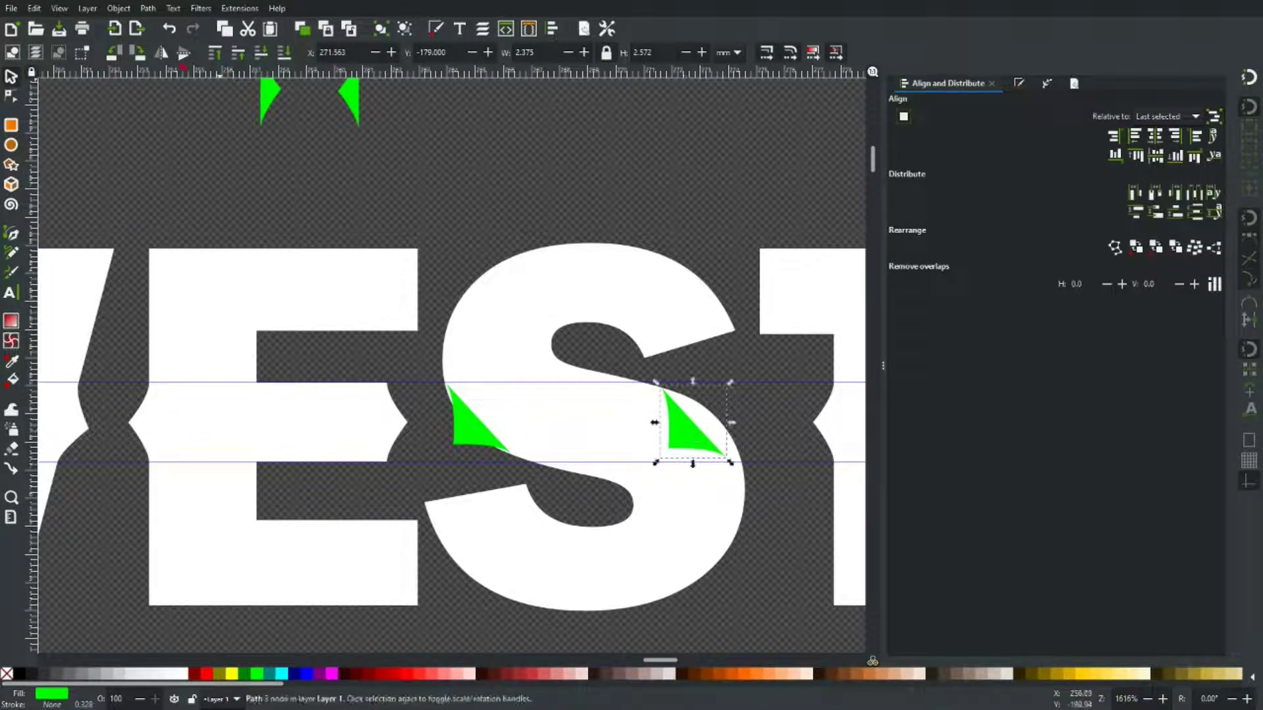
click(162, 54)
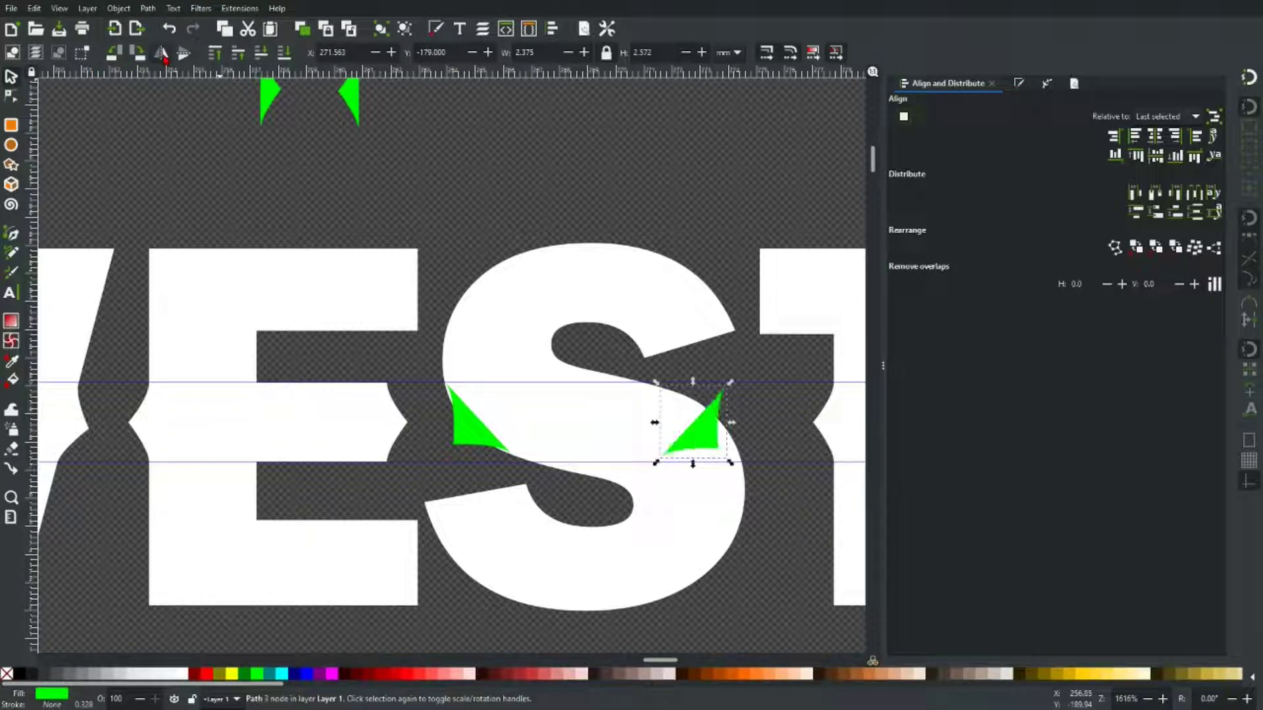
click(163, 55)
click(183, 55)
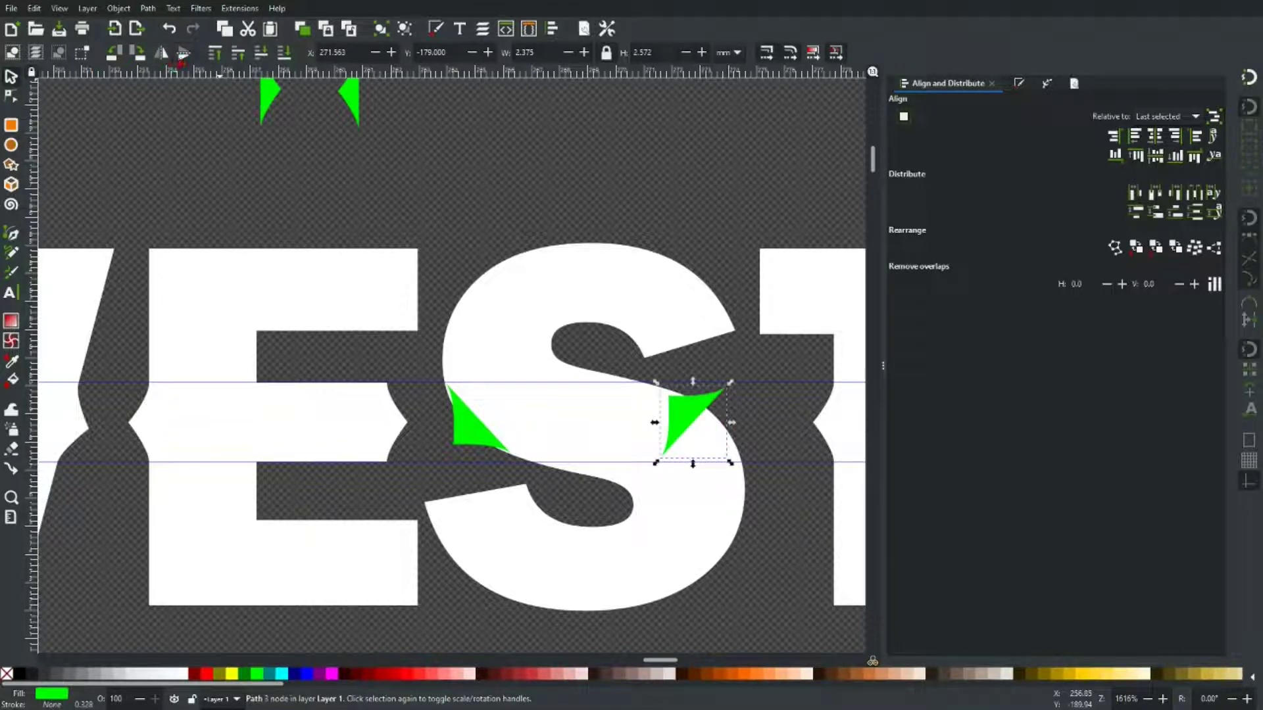
click(183, 55)
click(162, 54)
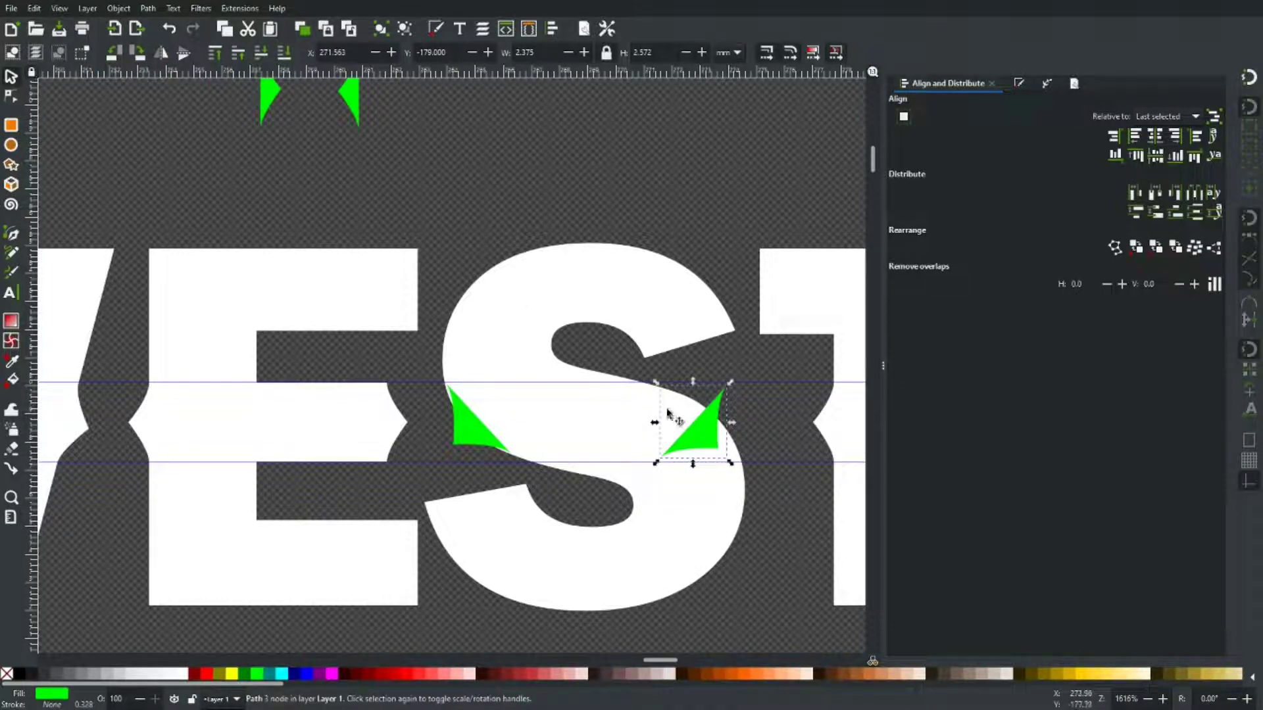
click(161, 54)
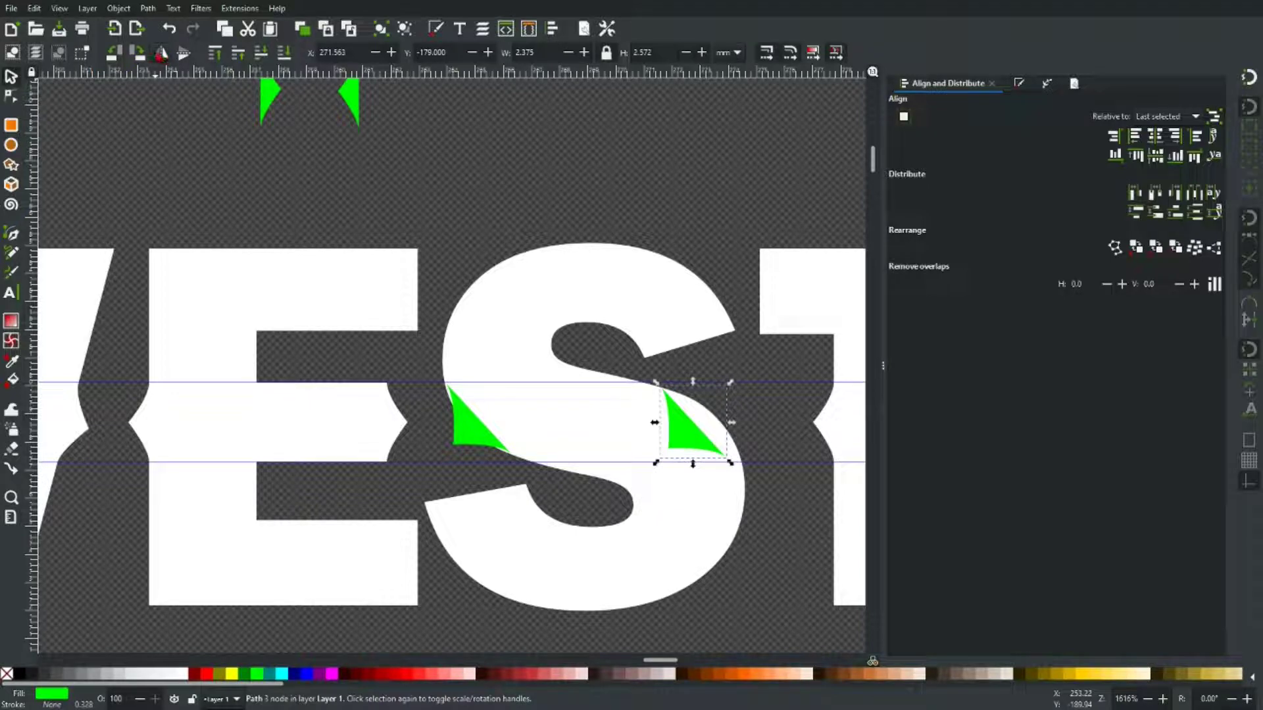
click(161, 54)
click(162, 54)
click(161, 54)
click(184, 54)
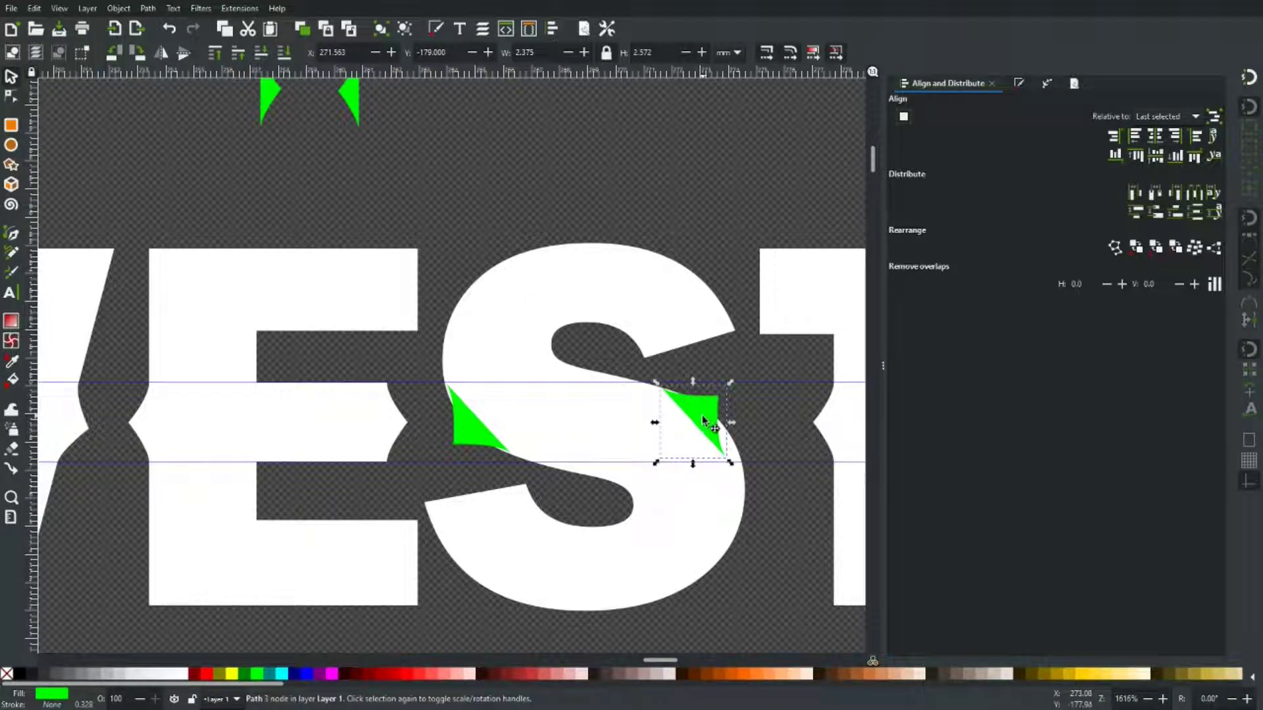
Step: Nudge the mirrored triangle snugly against the S's right curve in the notch
drag(705, 417, 716, 422)
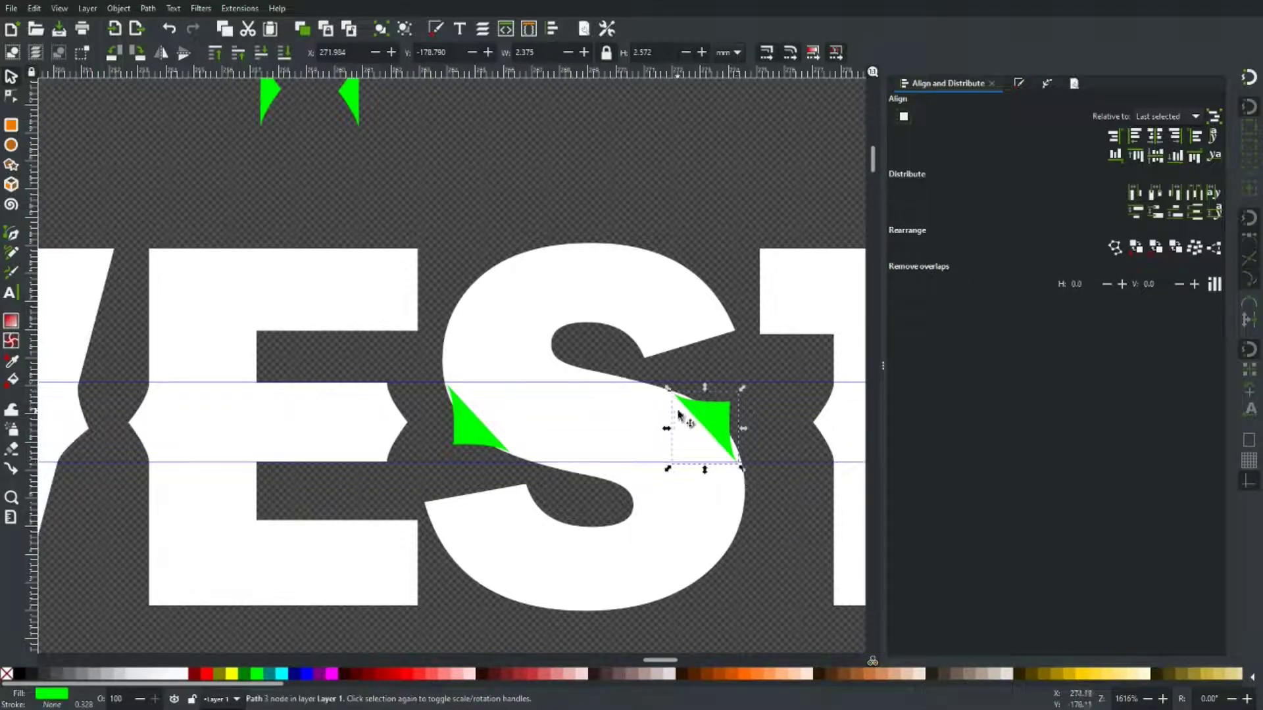
ctrl+scroll(688, 406, up, 3)
ctrl+scroll(689, 403, up, 1)
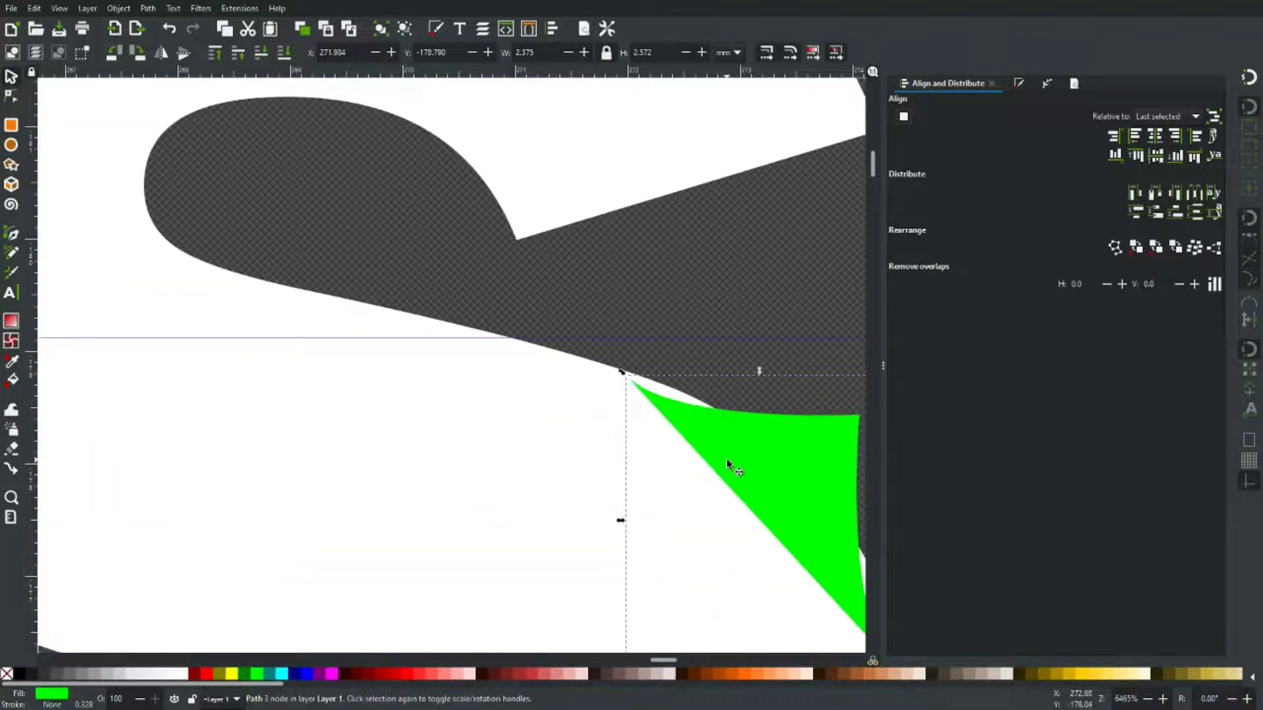
ctrl+scroll(621, 380, up, 4)
ctrl+scroll(654, 421, down, 5)
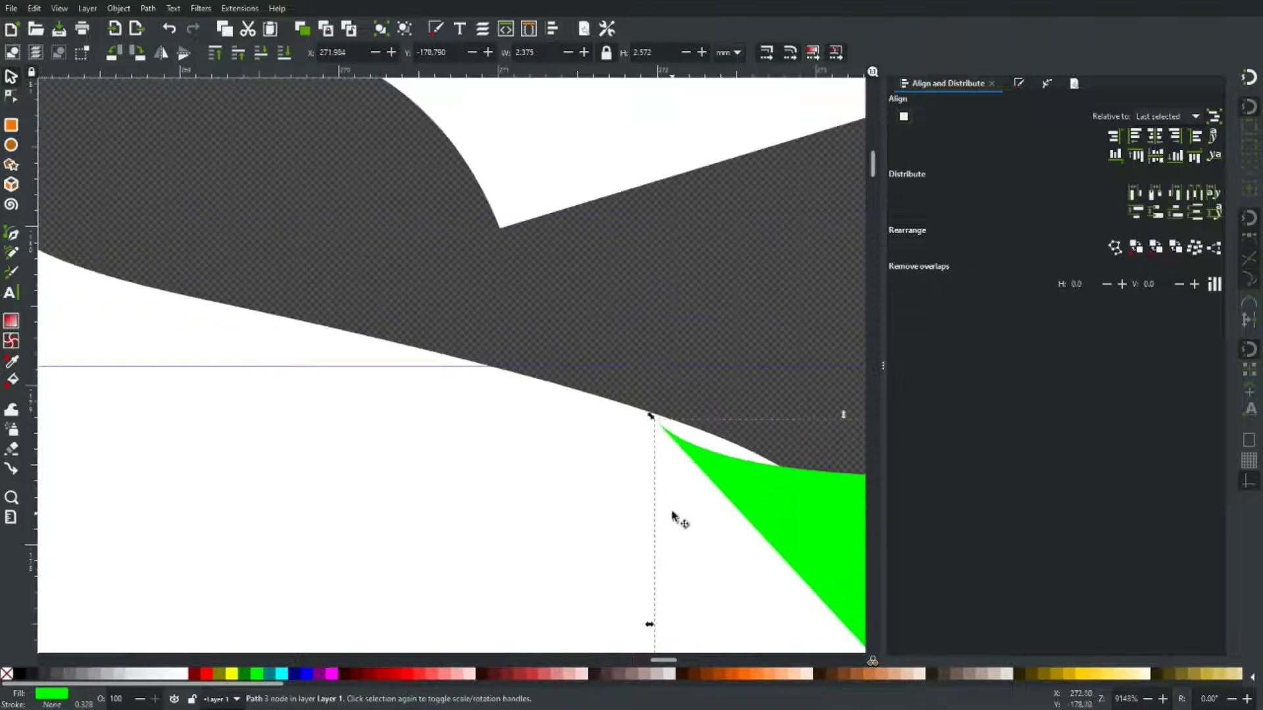
ctrl+scroll(677, 517, up, 2)
ctrl+scroll(678, 500, down, 1)
scroll(755, 592, right, 10)
scroll(756, 592, down, 4)
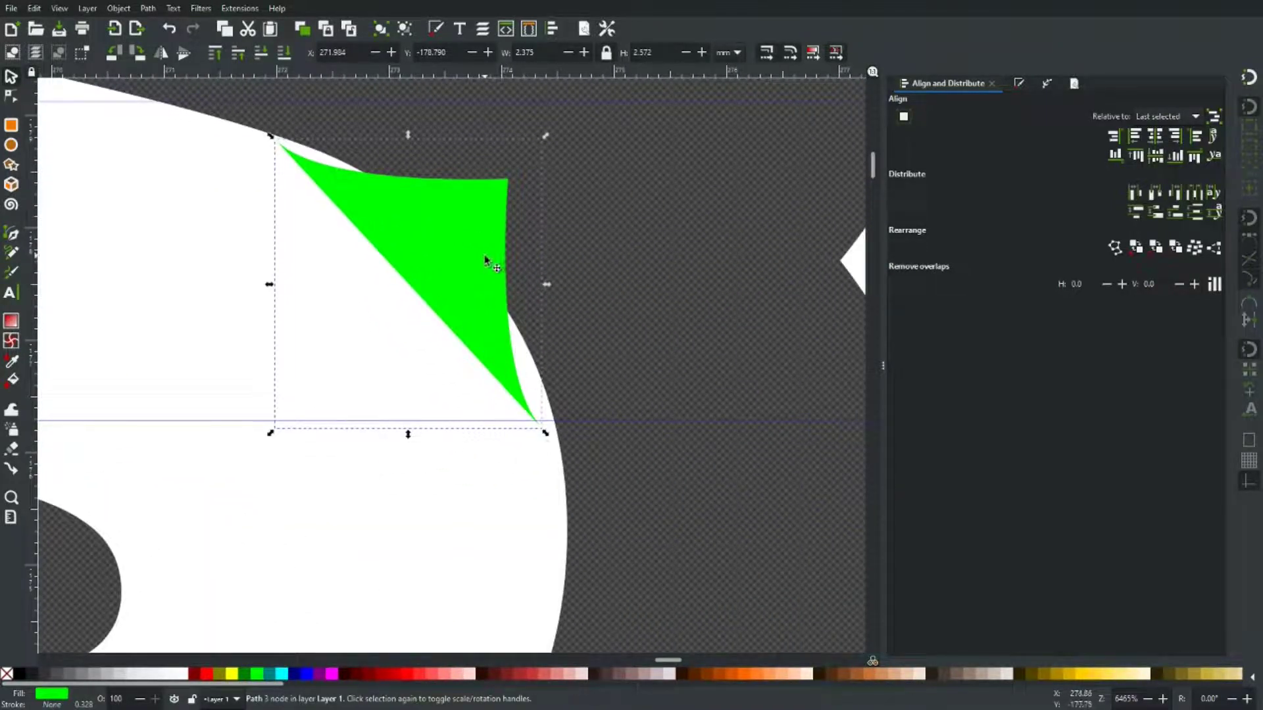
drag(476, 256, 482, 255)
click(677, 548)
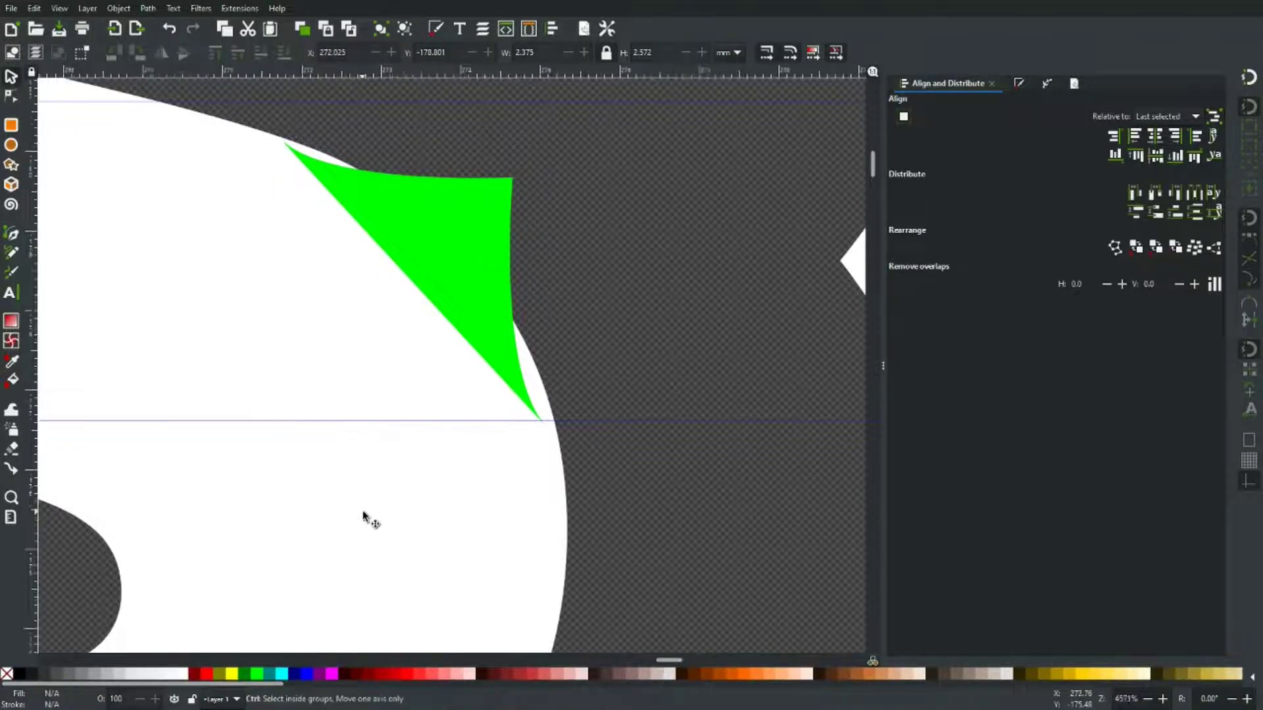
scroll(363, 516, down, 4)
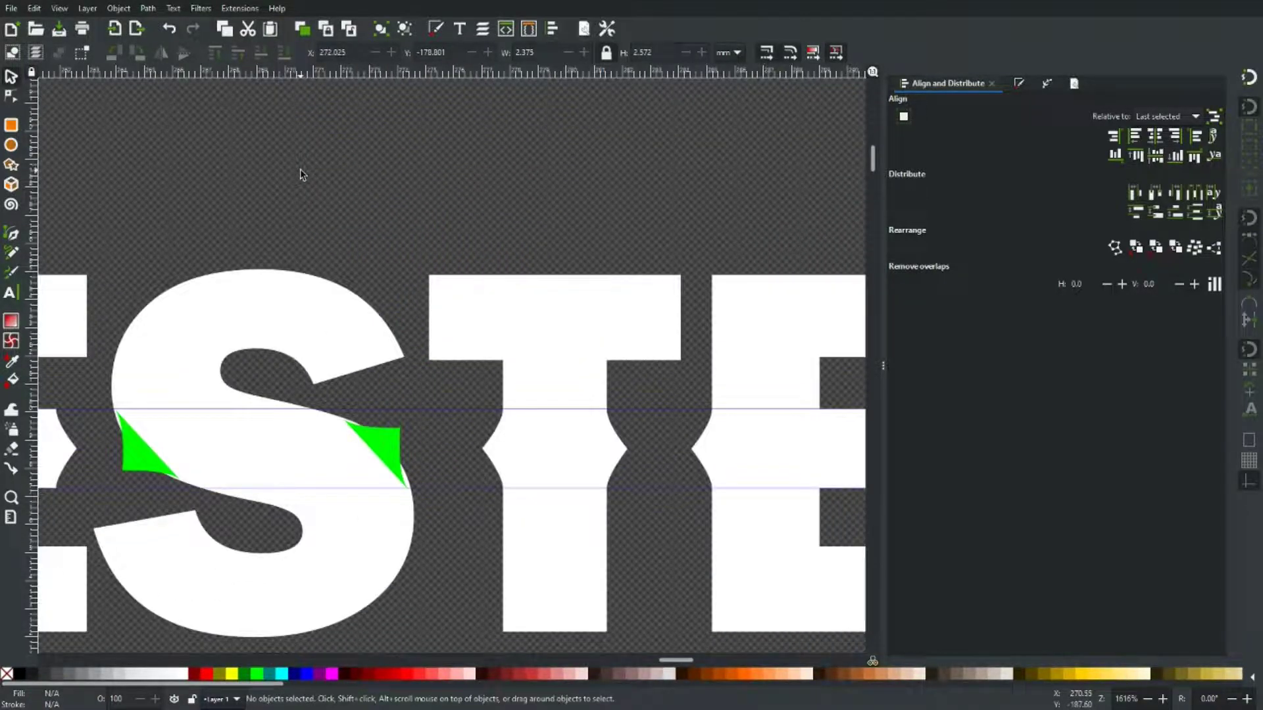
Step: Union the left green triangle with the S path
key(n)
click(135, 453)
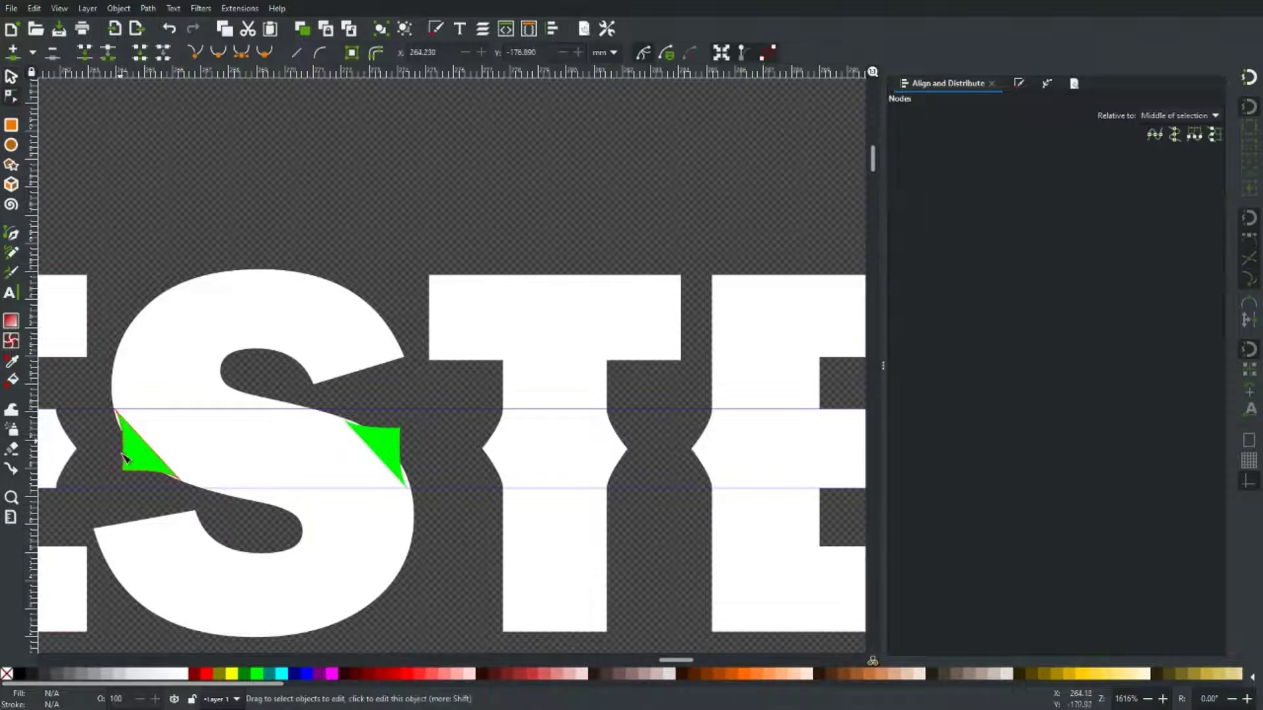
shift+click(167, 349)
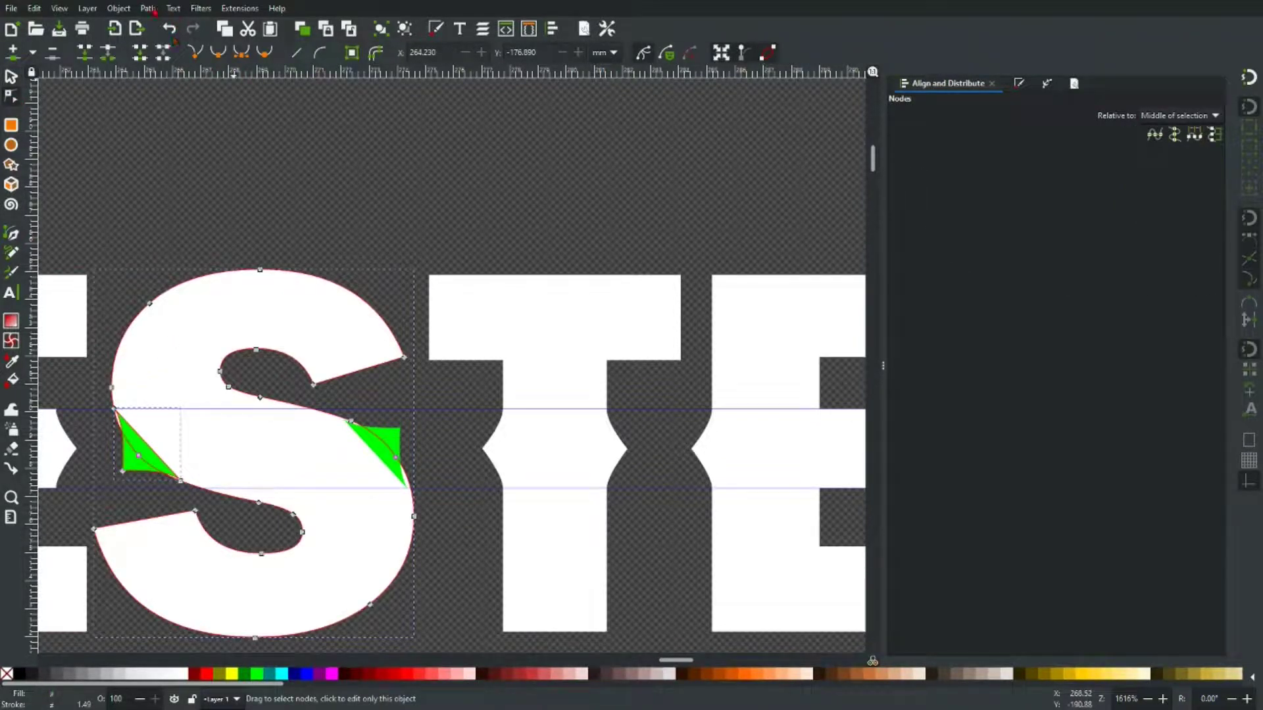
click(149, 9)
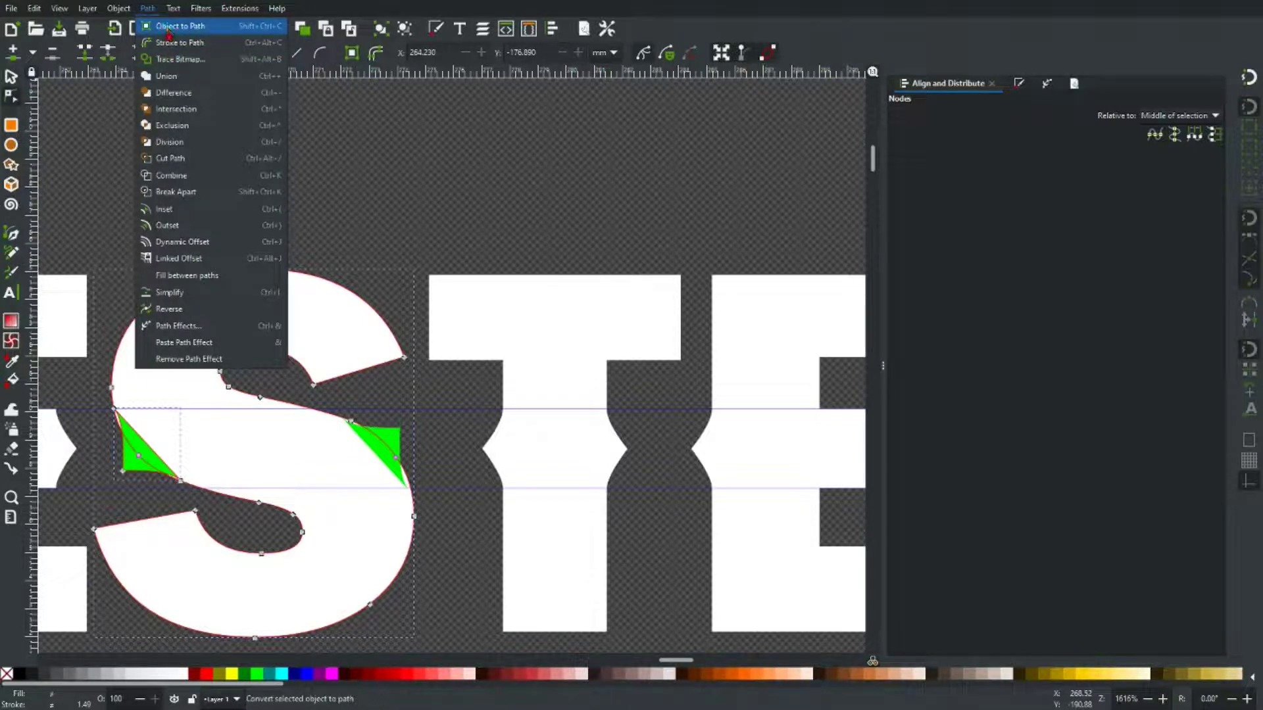
click(171, 76)
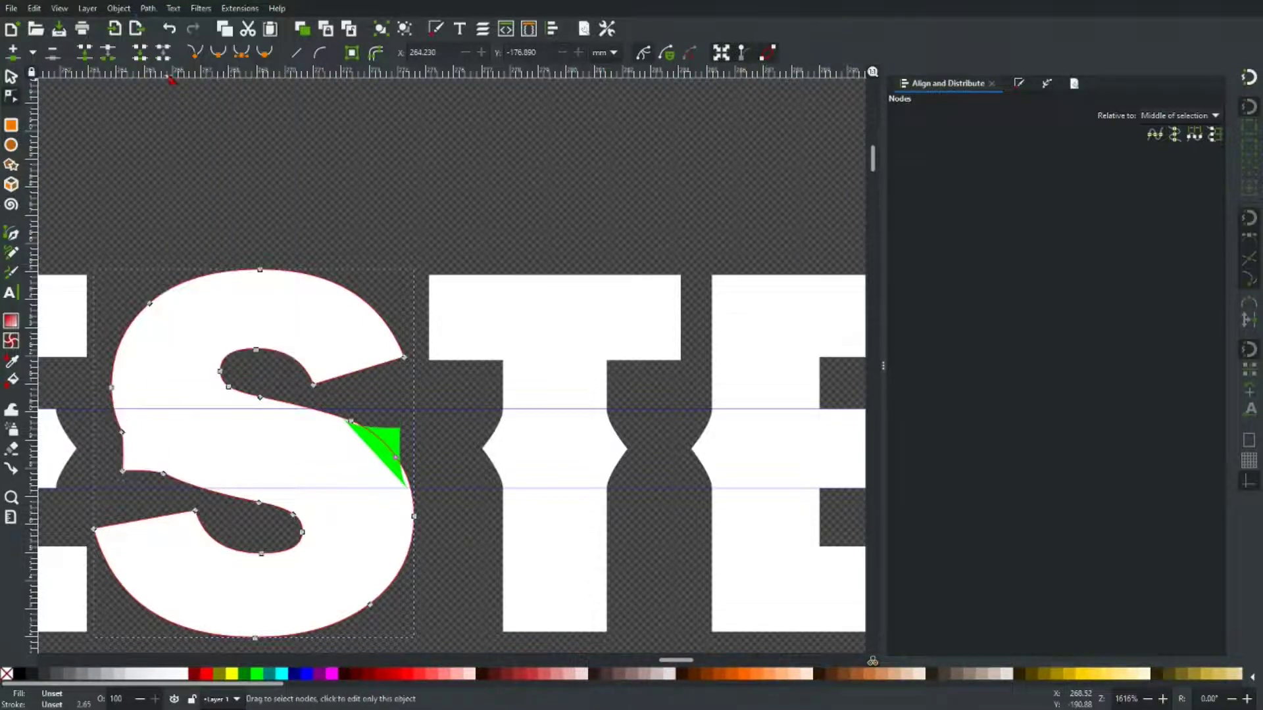
Step: Try merging the right triangle into the S as well, then undo that union
shift+click(379, 439)
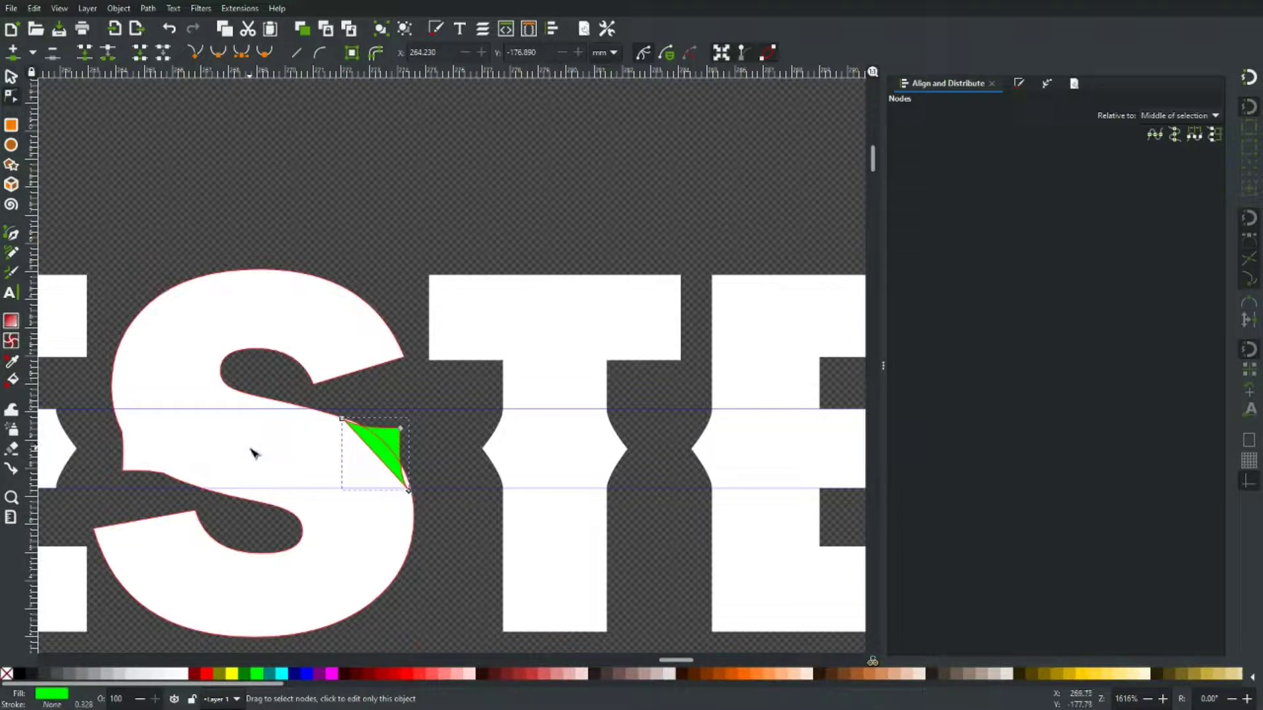
click(149, 8)
click(165, 79)
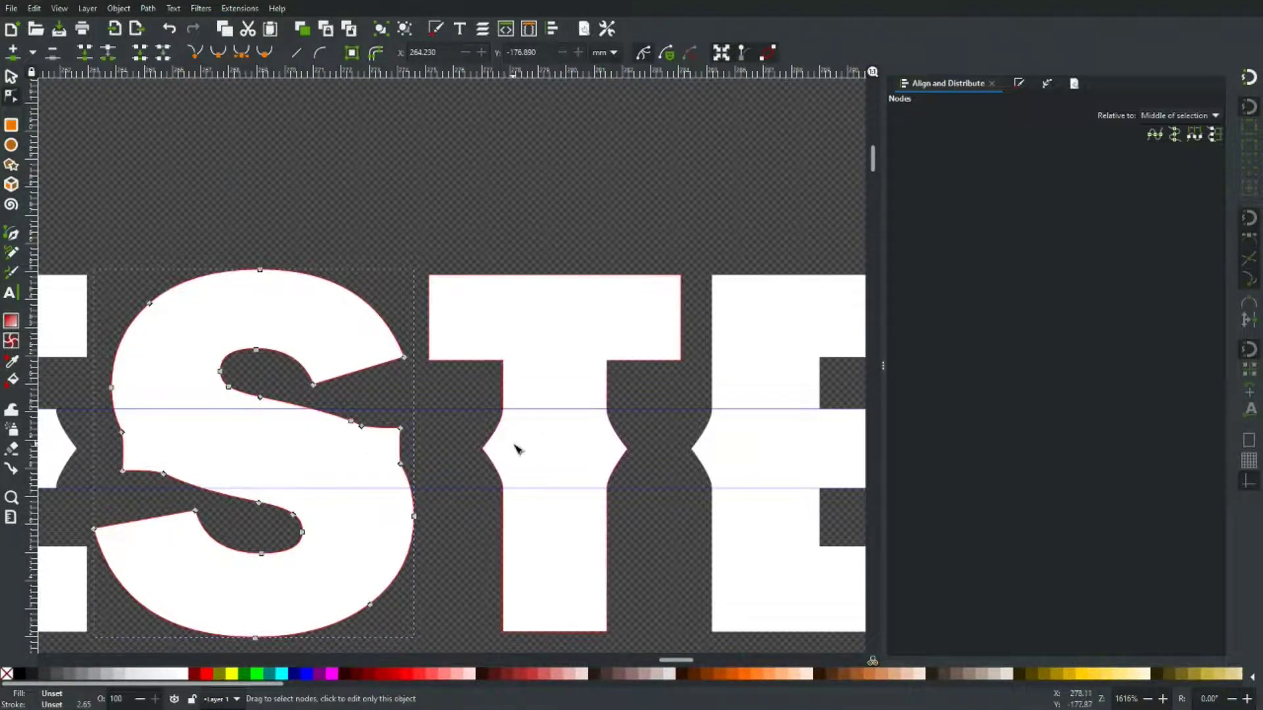
ctrl+scroll(516, 449, down, 1)
drag(606, 580, 417, 564)
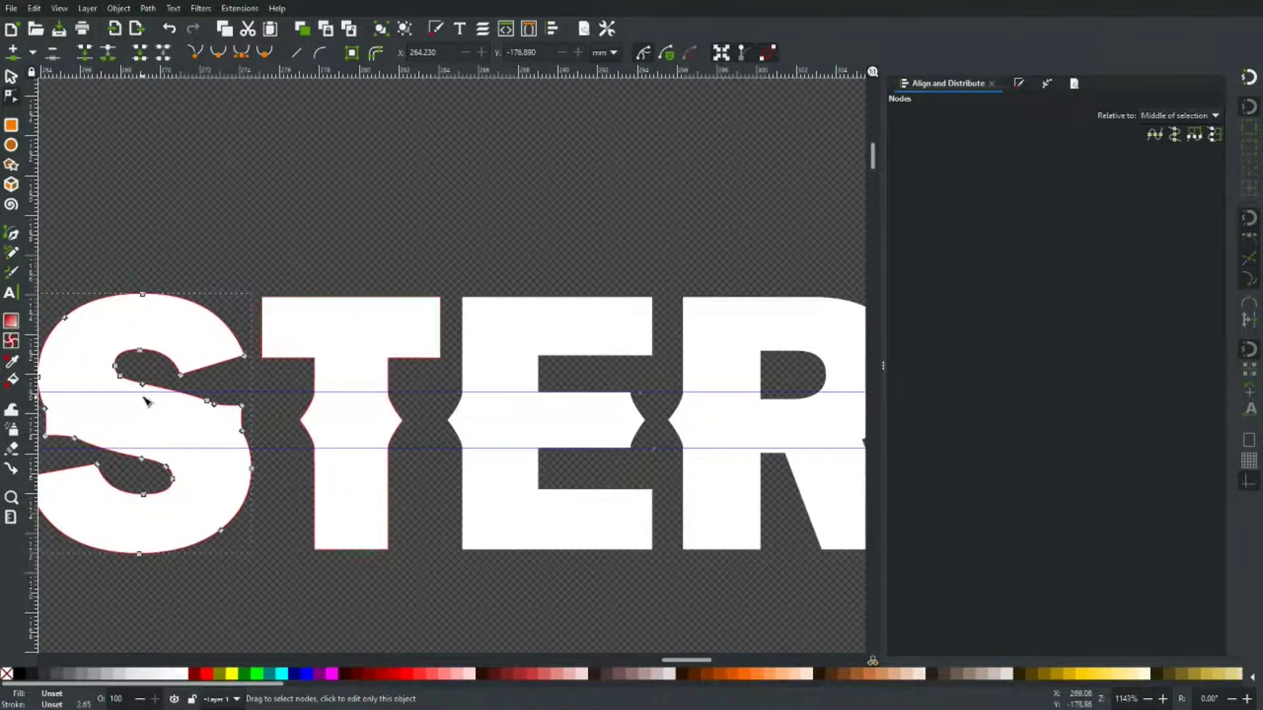
key(ctrl+z)
Step: Duplicate the green triangle beside the S and move the copy to the R's stripe band
key(Escape)
key(s)
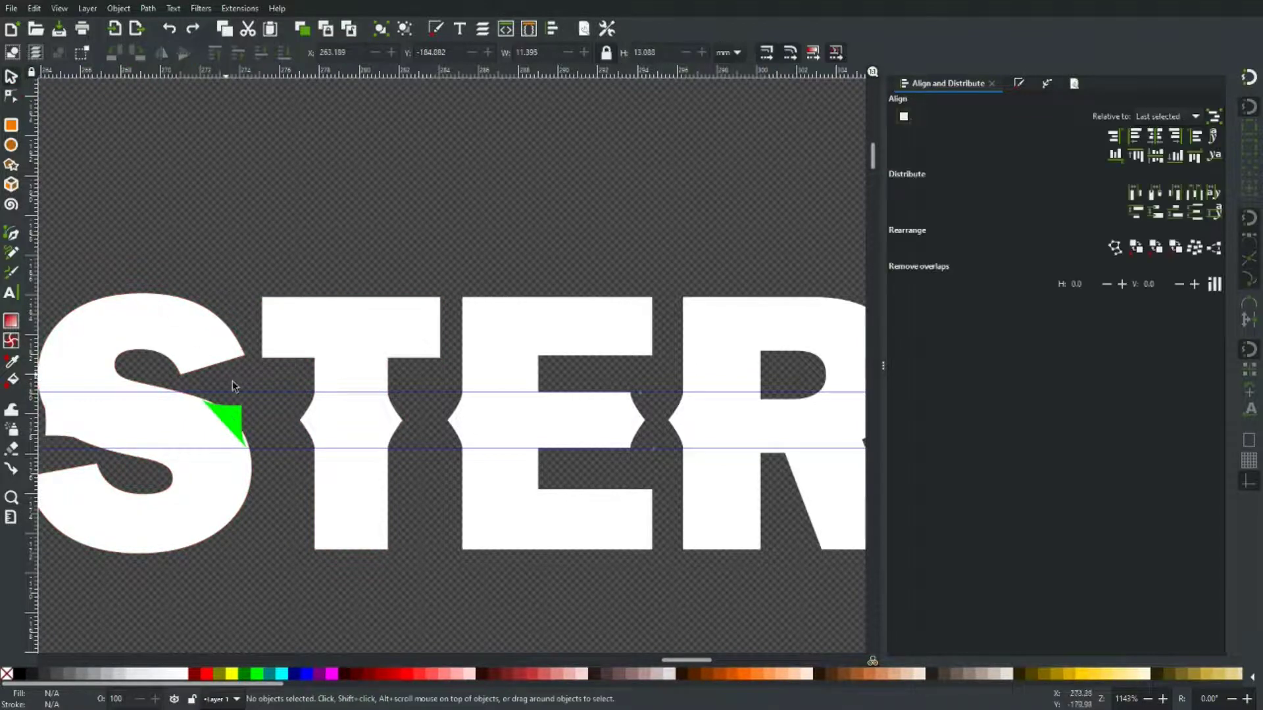
click(234, 416)
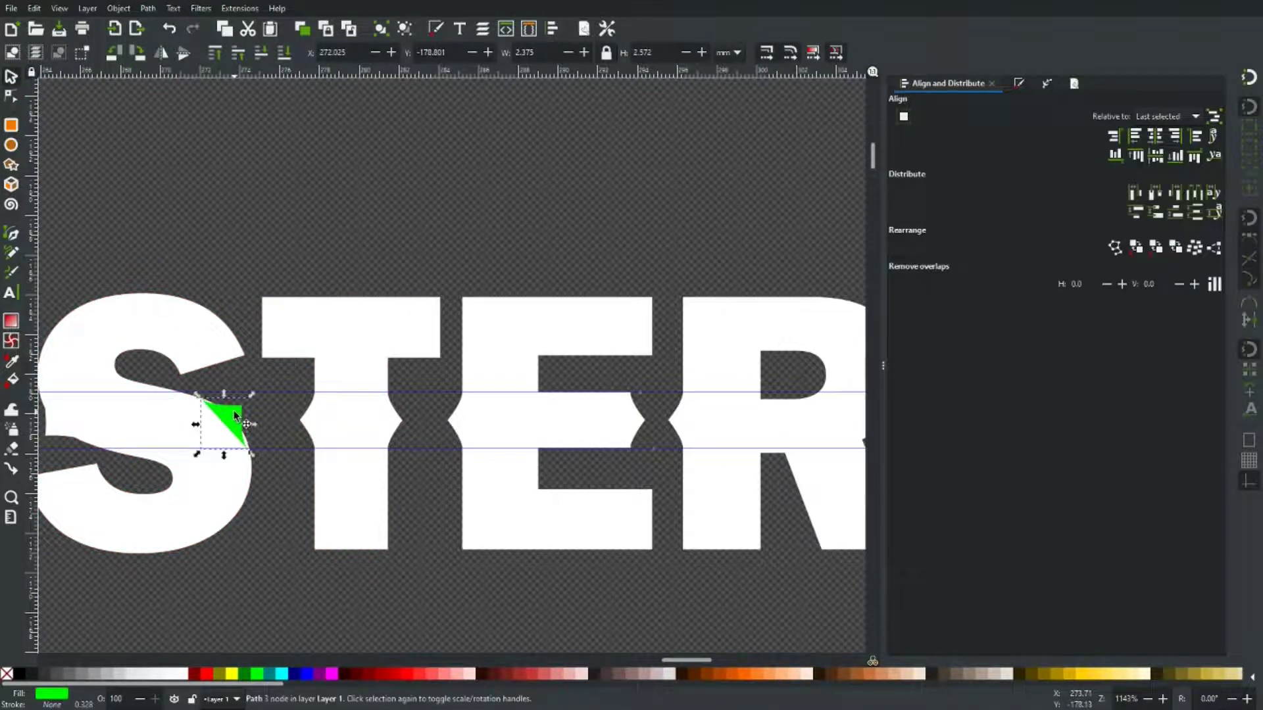
key(ctrl+d)
drag(230, 413, 795, 414)
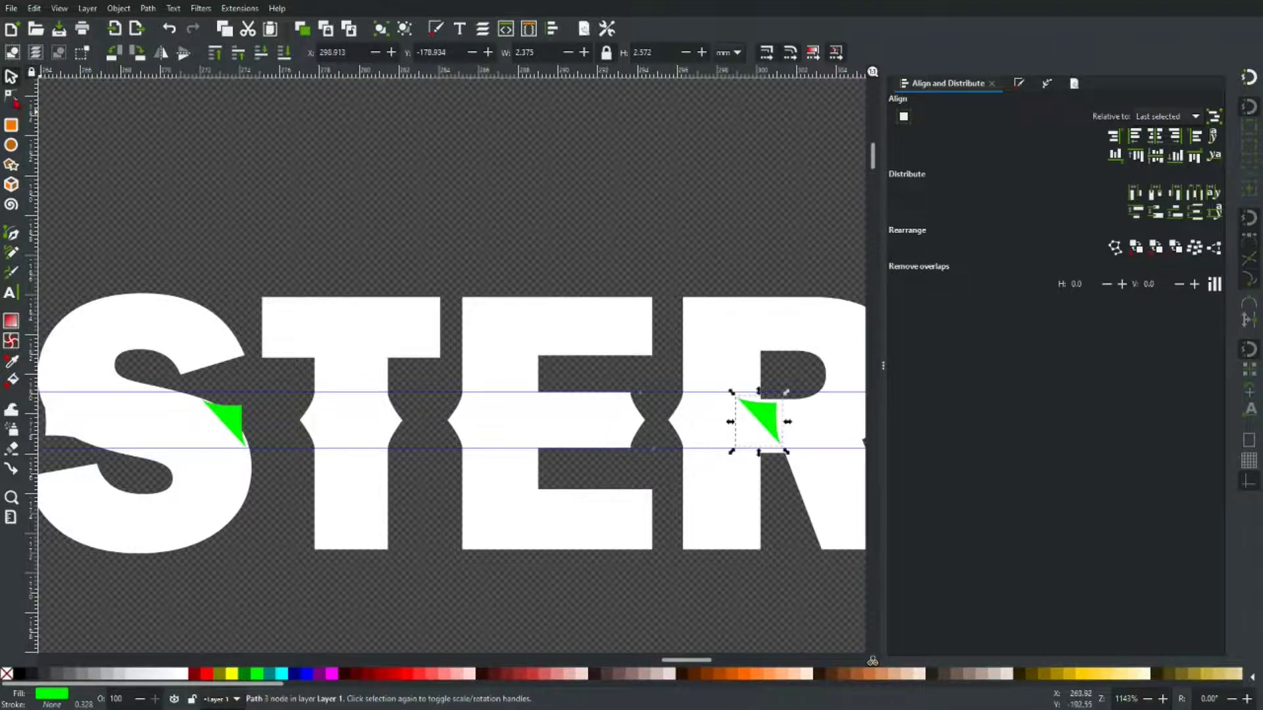
Step: Union the right green triangle into the S path
key(n)
click(238, 427)
shift+click(175, 423)
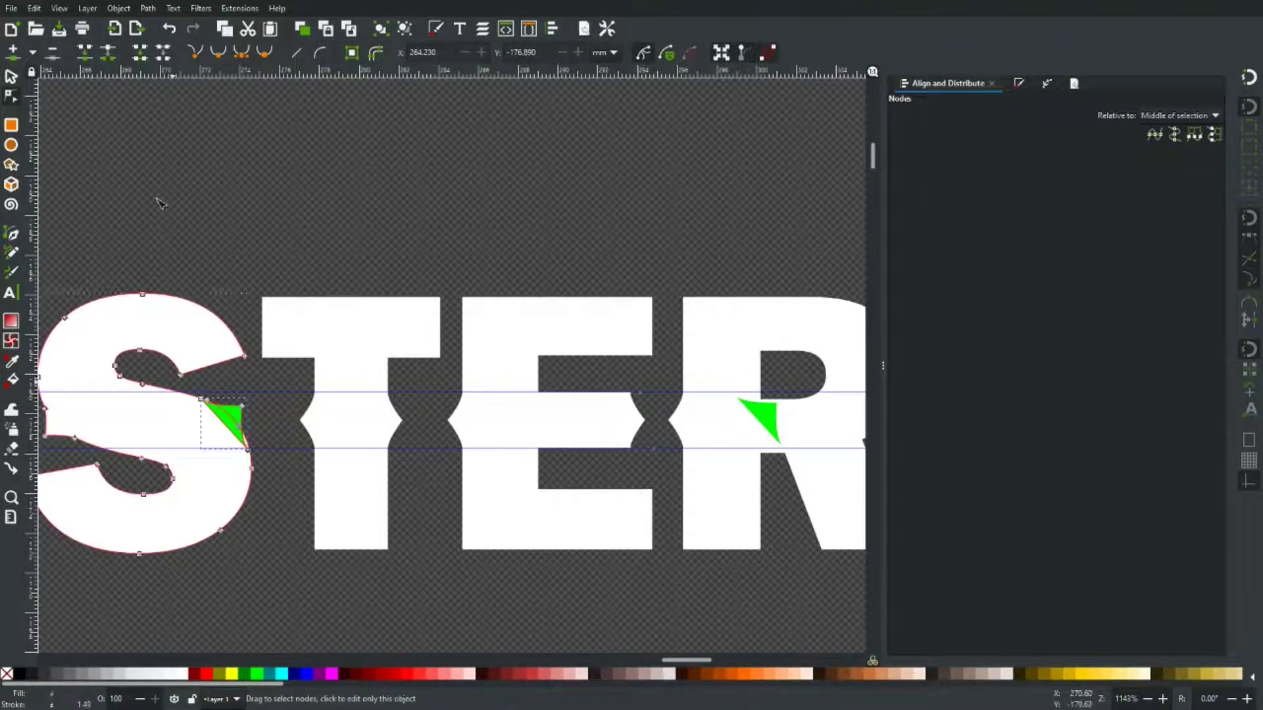
click(148, 8)
click(171, 76)
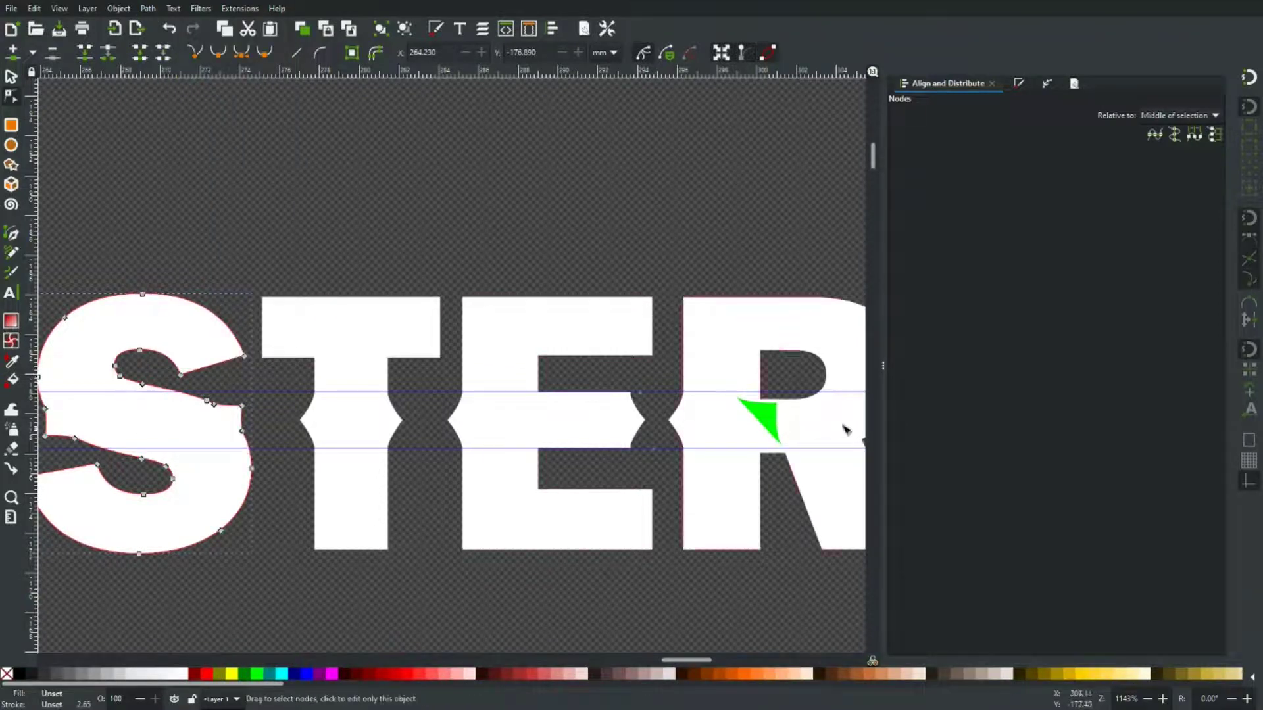
Step: Flip the R's triangle upside down and position it in the R's notch
drag(587, 632, 262, 574)
click(398, 415)
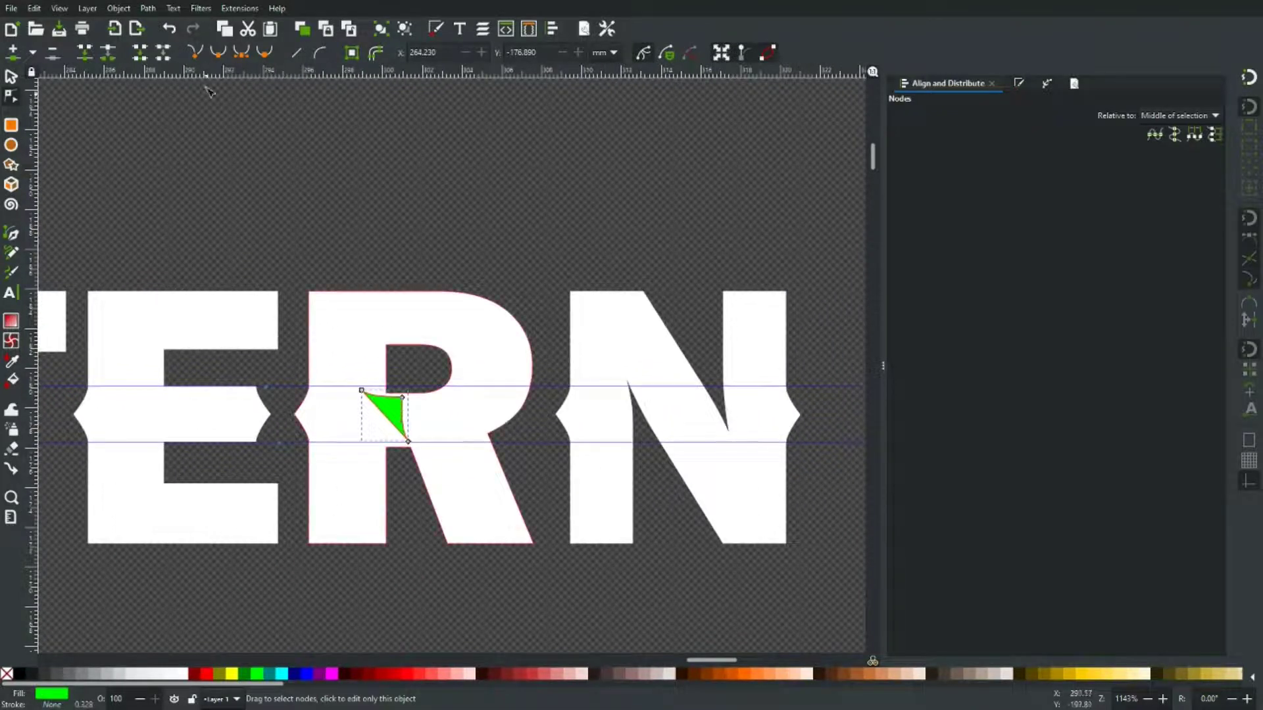
click(11, 77)
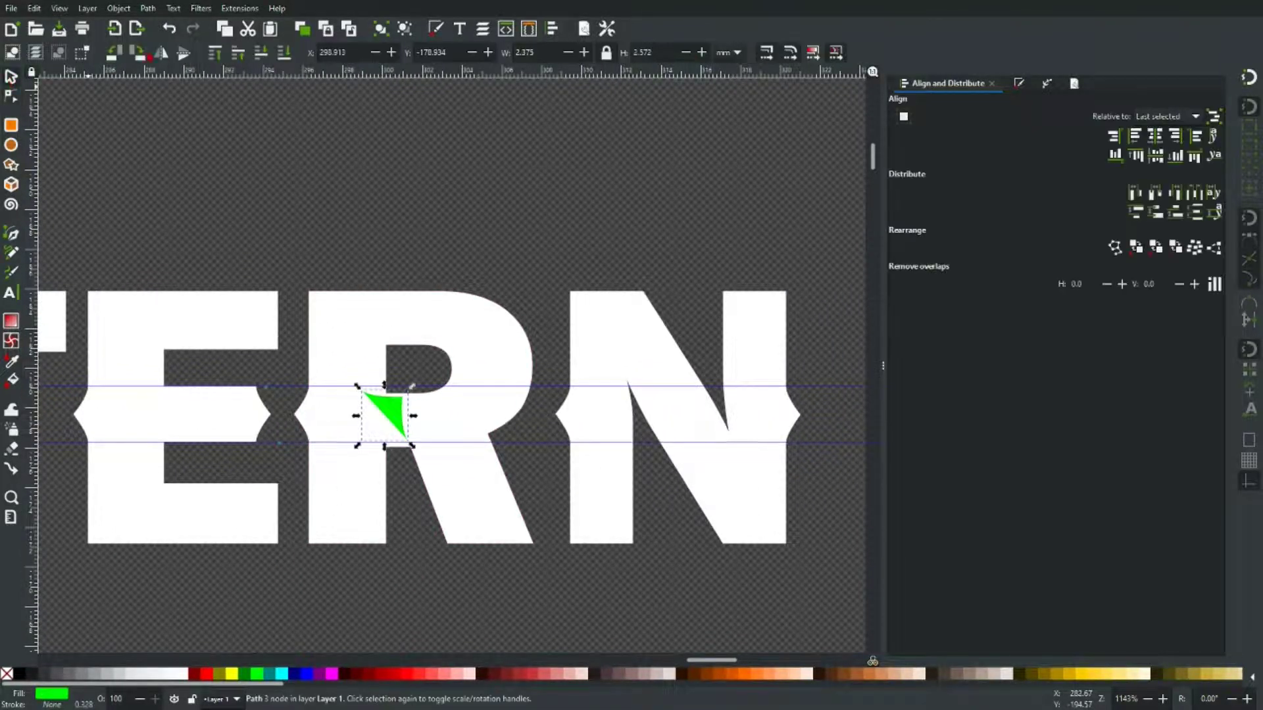
click(184, 54)
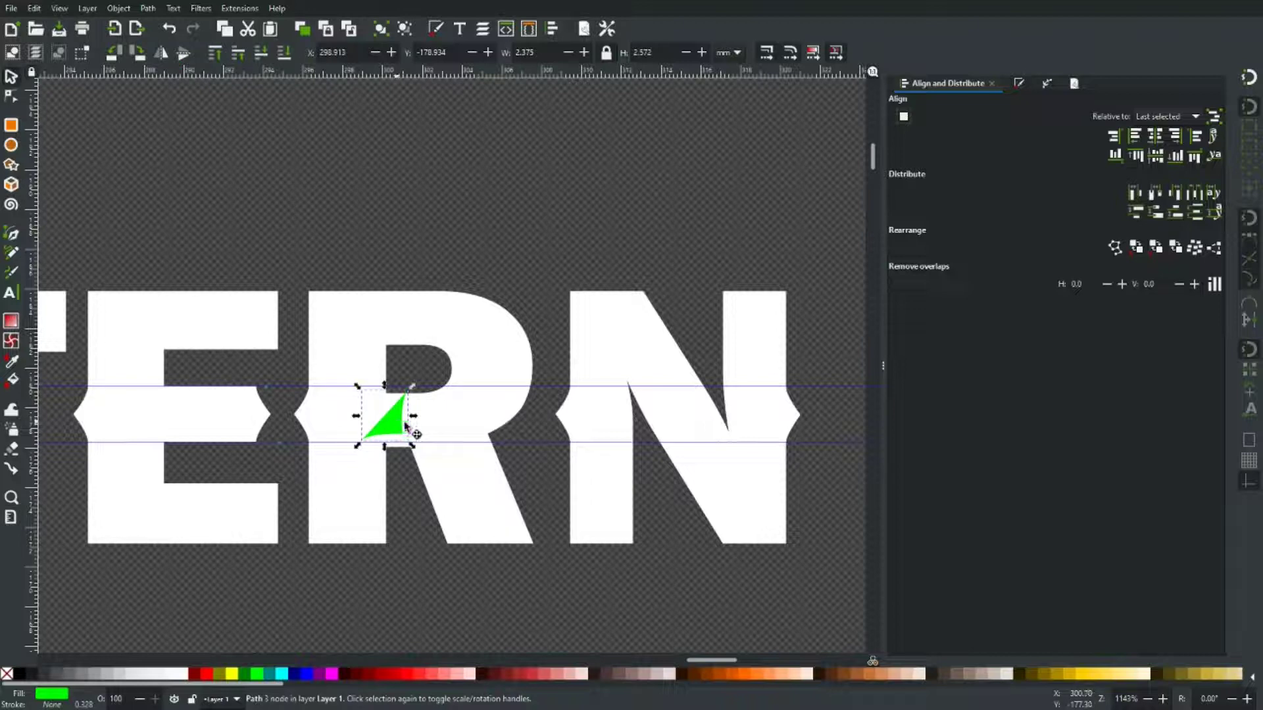
drag(402, 428, 511, 416)
Step: Subtract the triangle from the R with Path > Difference, then zoom out to see WESTERN
ctrl+scroll(521, 423, up, 3)
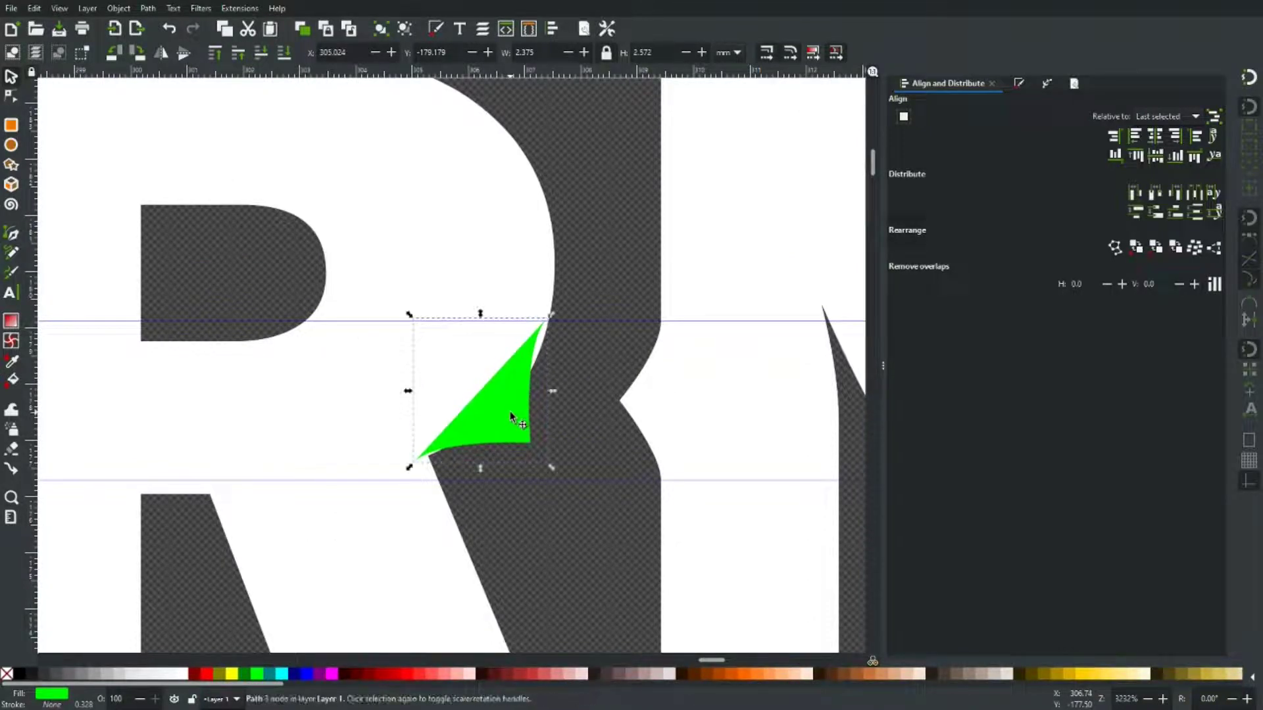
scroll(511, 416, down, 5)
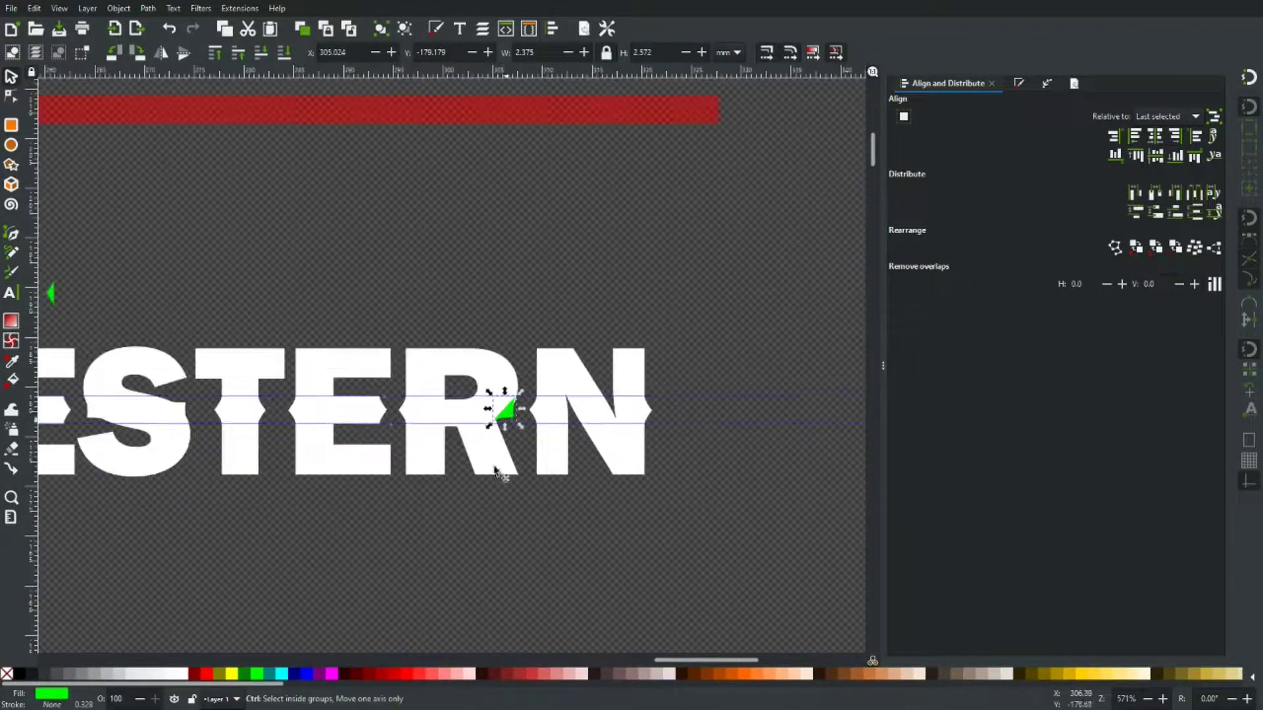
drag(584, 547, 381, 553)
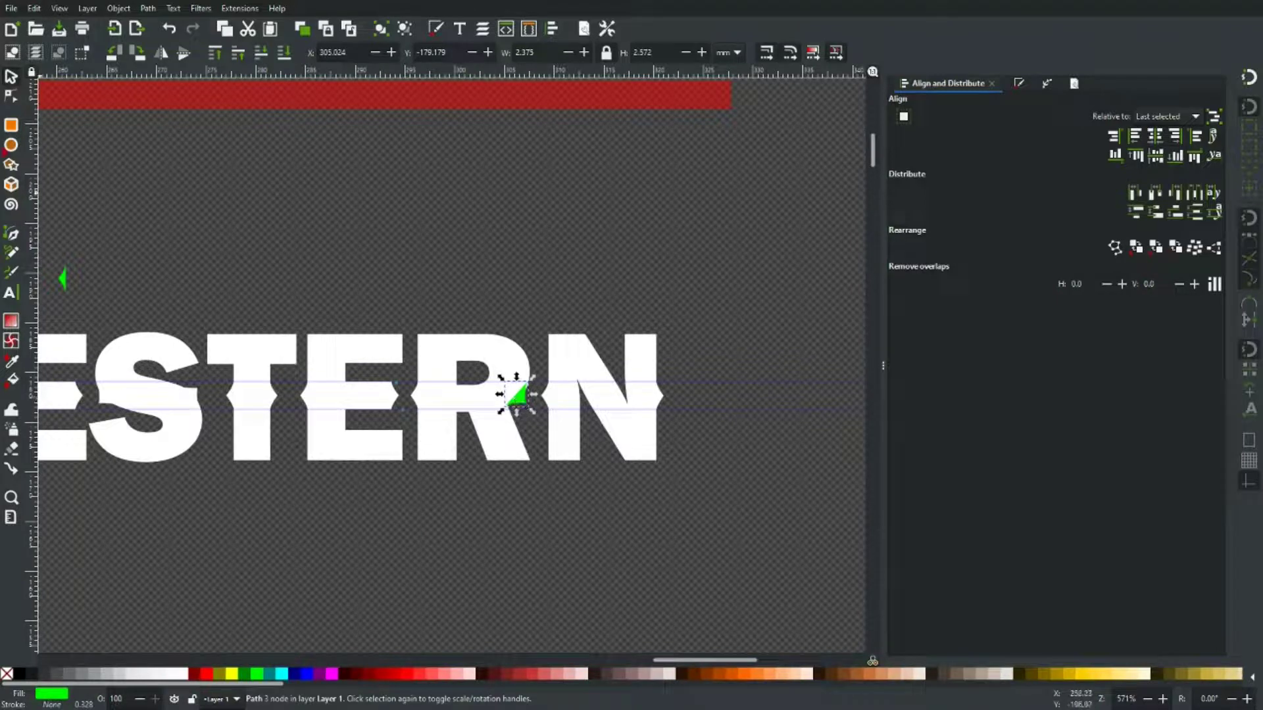
key(n)
shift+click(494, 403)
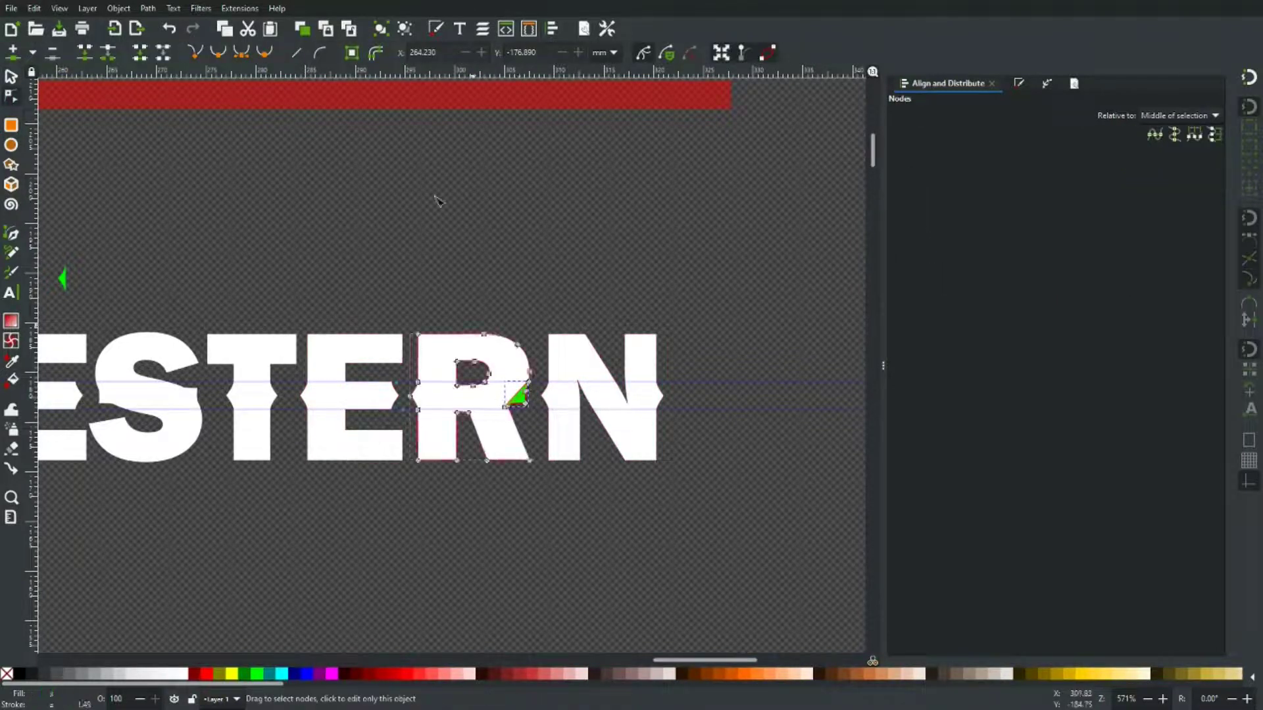
click(149, 9)
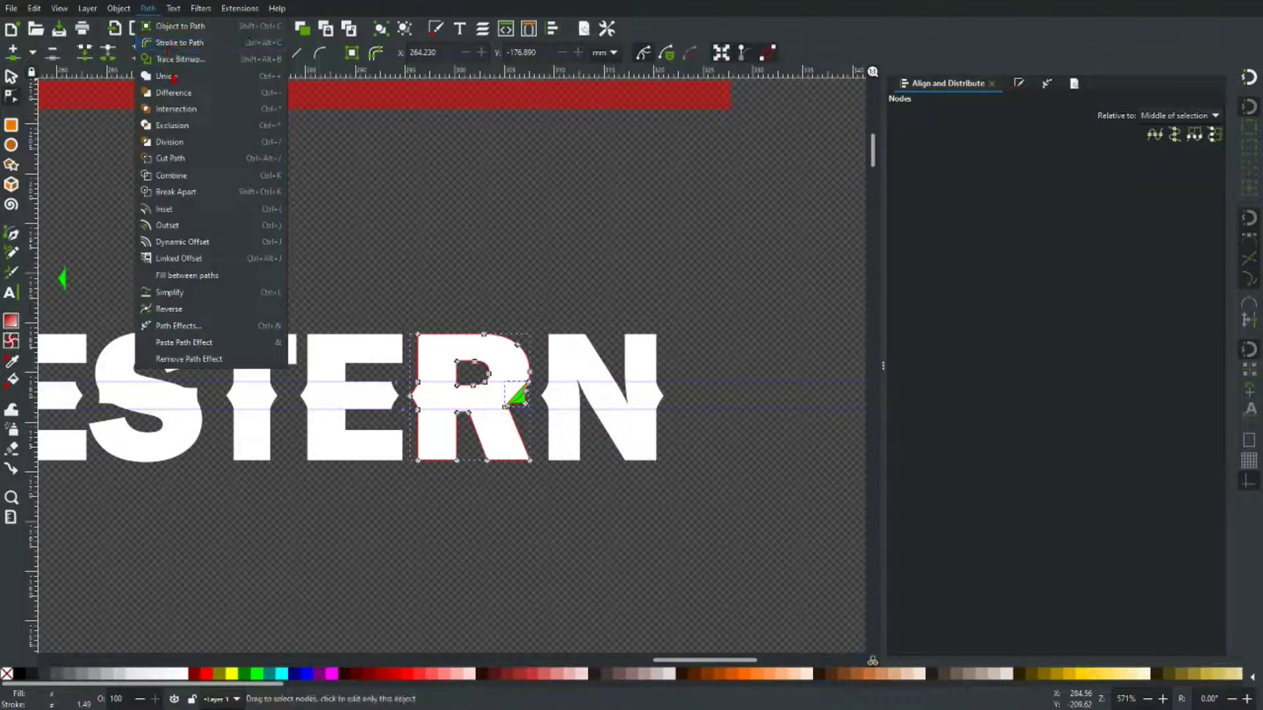
click(172, 87)
click(597, 602)
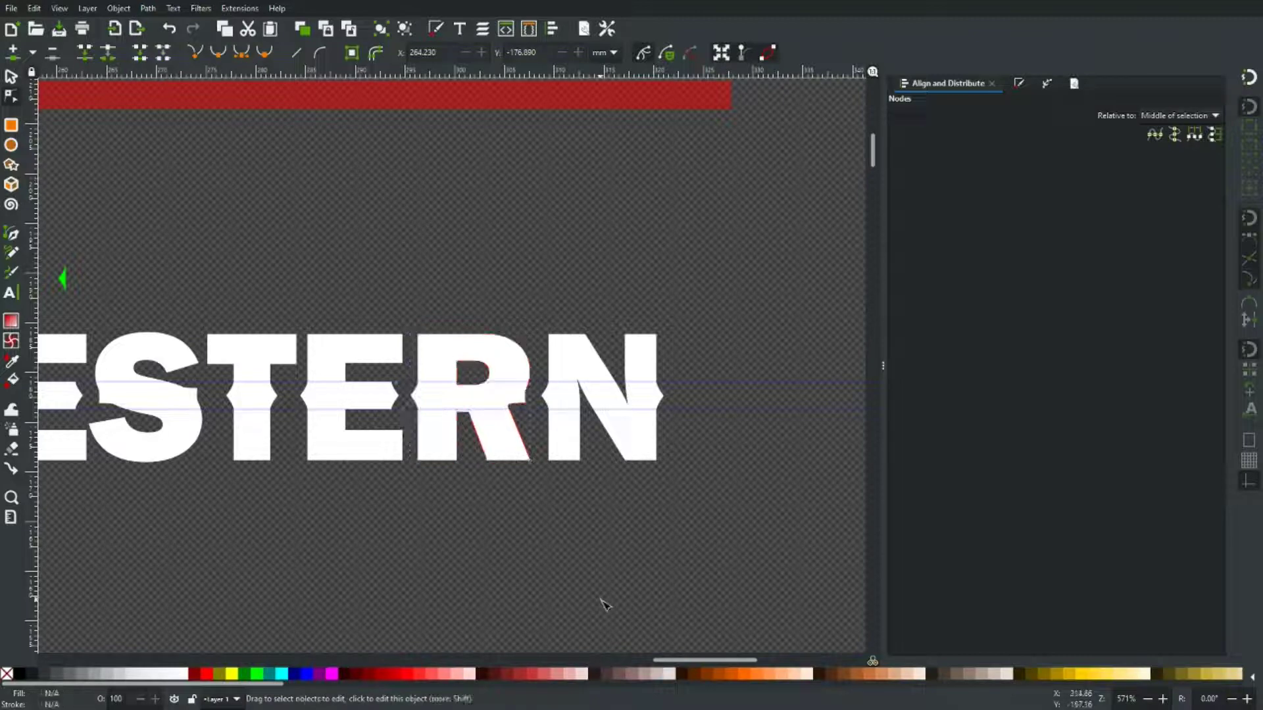
key(minus)
key(minus)
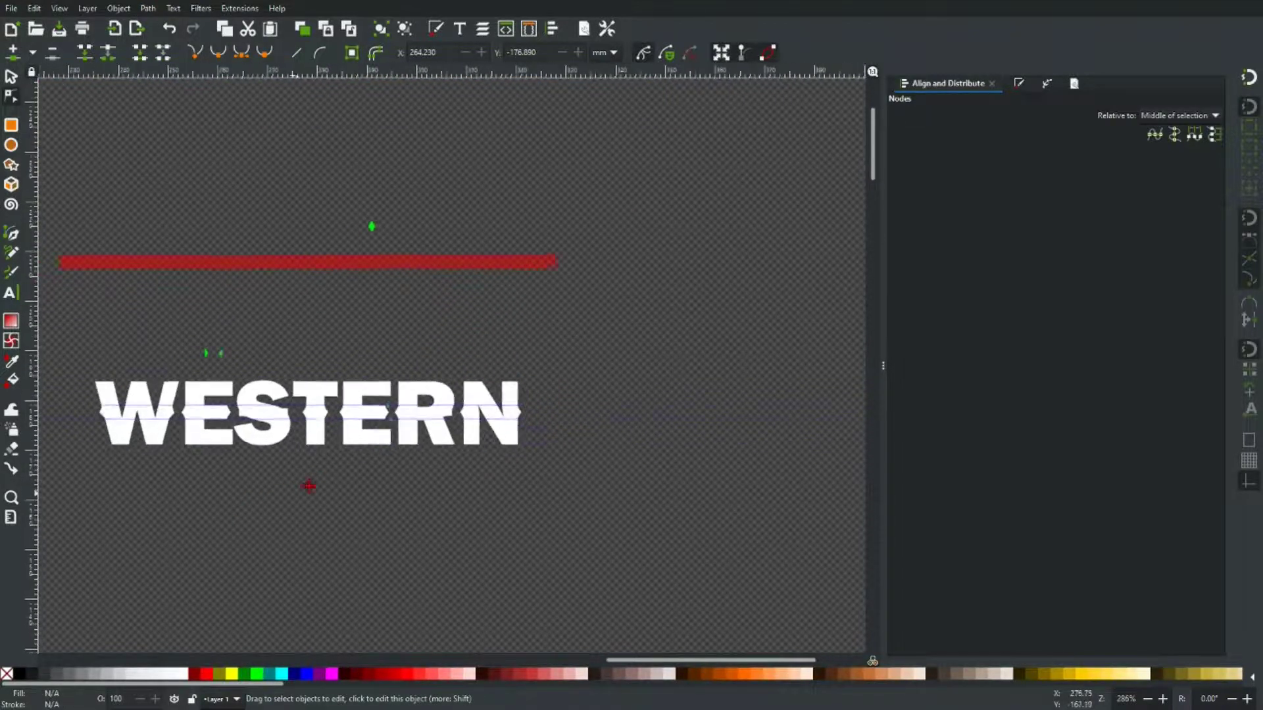
drag(309, 486, 428, 437)
scroll(428, 437, up, 2)
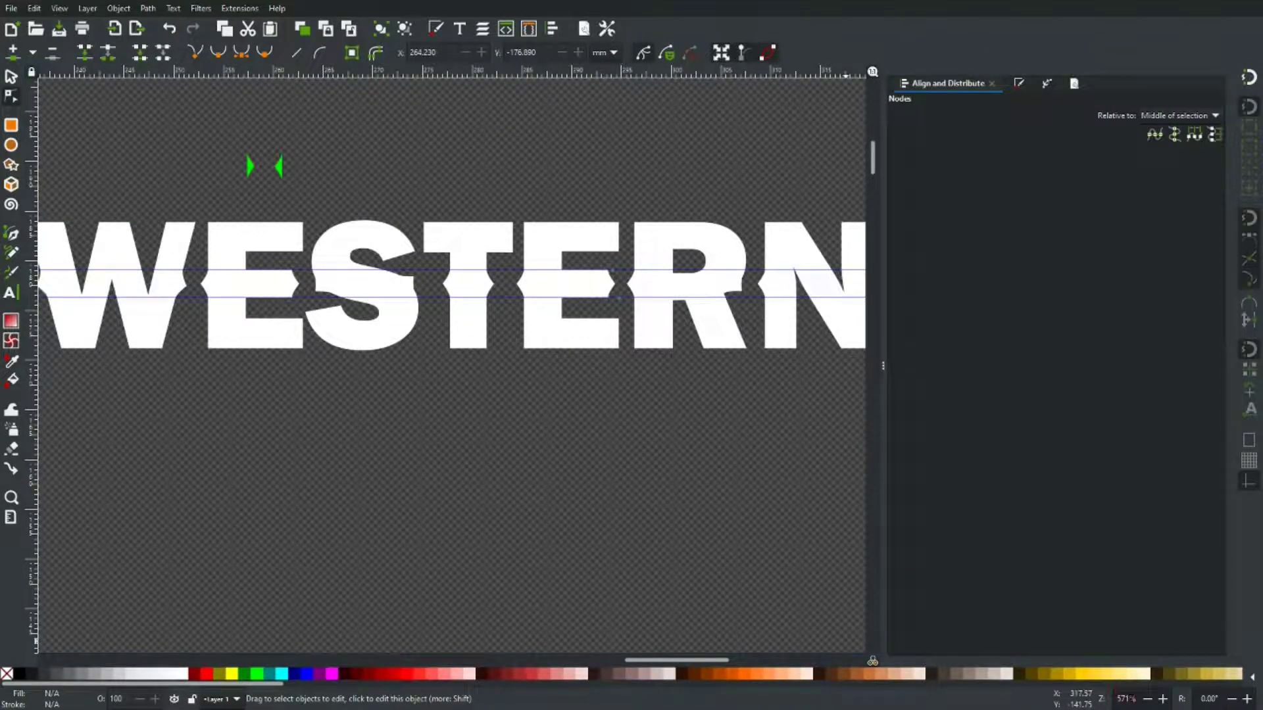
scroll(460, 428, down, 1)
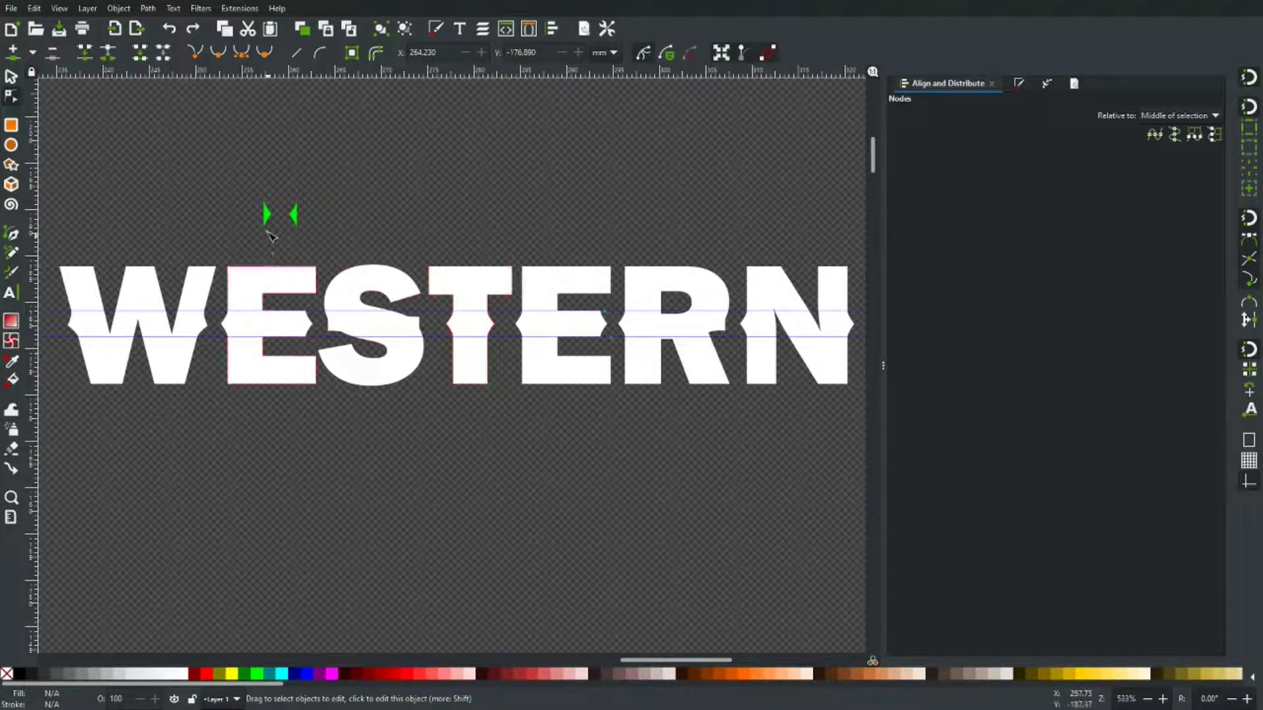
Step: Duplicate both green notch shapes and move the copies below the originals
scroll(270, 235, up, 6)
scroll(374, 194, up, 2)
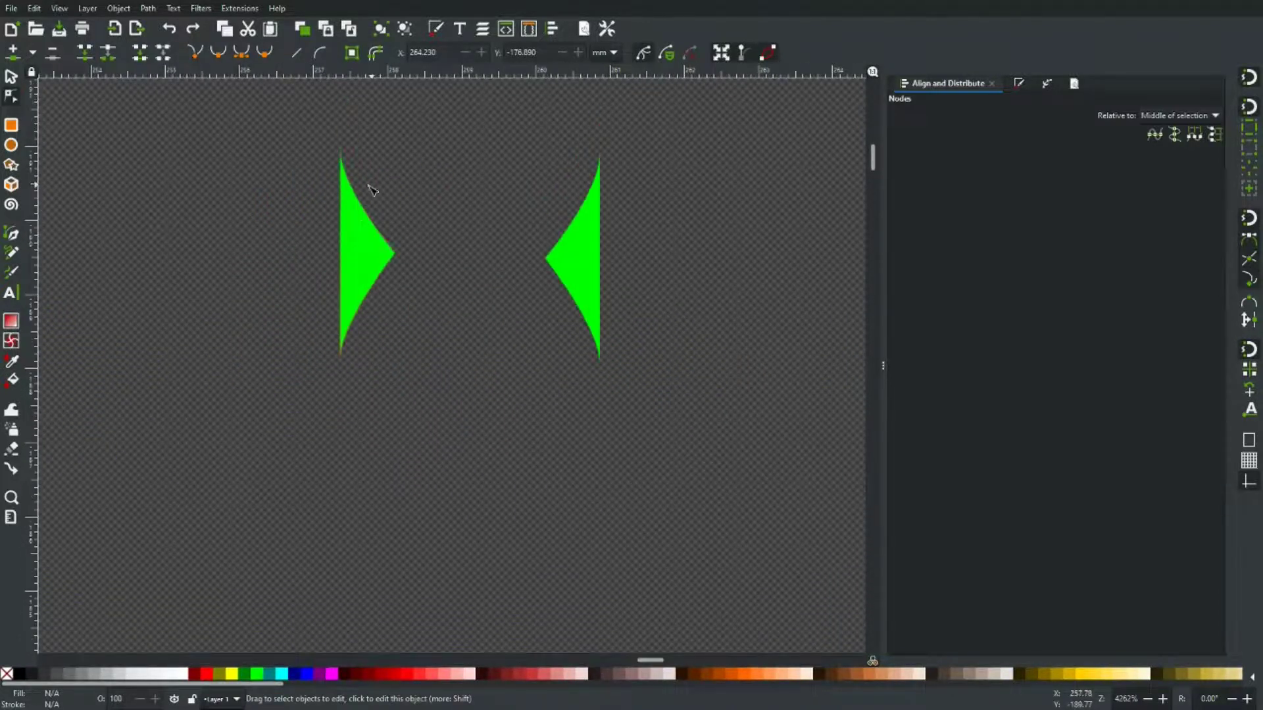
key(s)
click(370, 255)
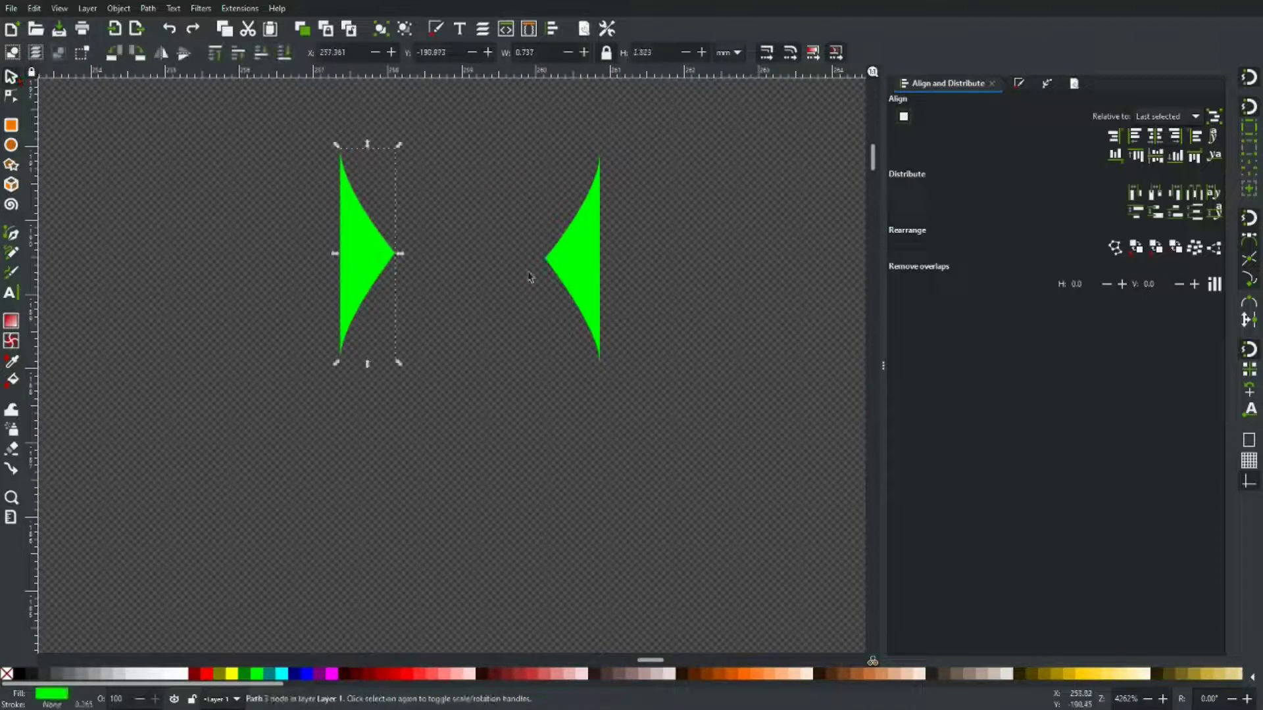
shift+click(591, 266)
key(ctrl)
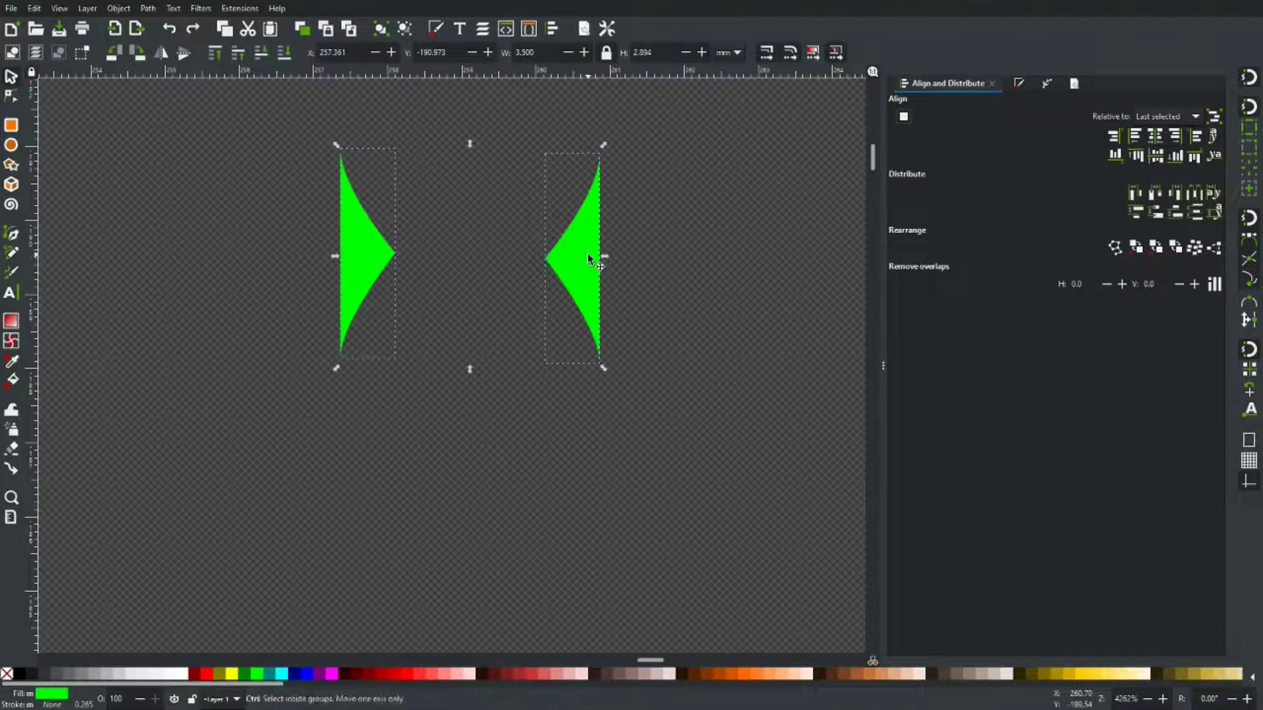
key(ctrl+d)
drag(584, 255, 424, 494)
Step: Butt the two copies back to back and union them into one four-point diamond
click(507, 483)
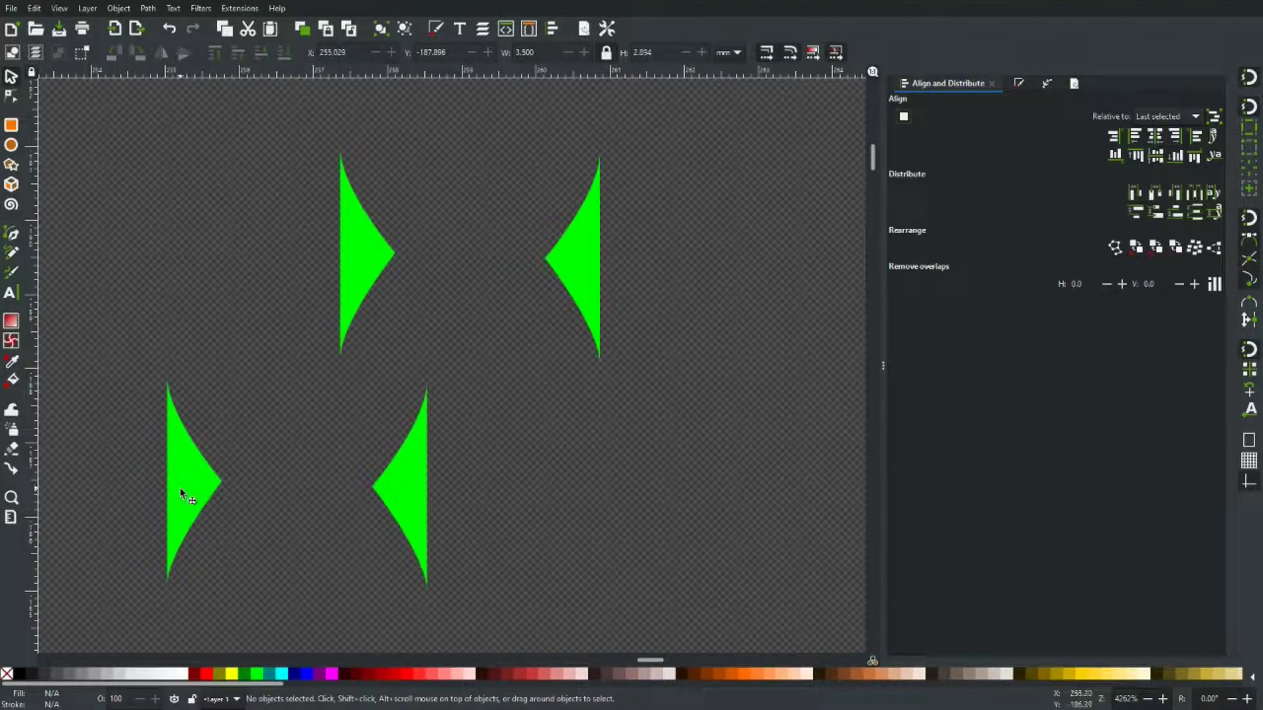
drag(183, 493, 452, 505)
click(528, 495)
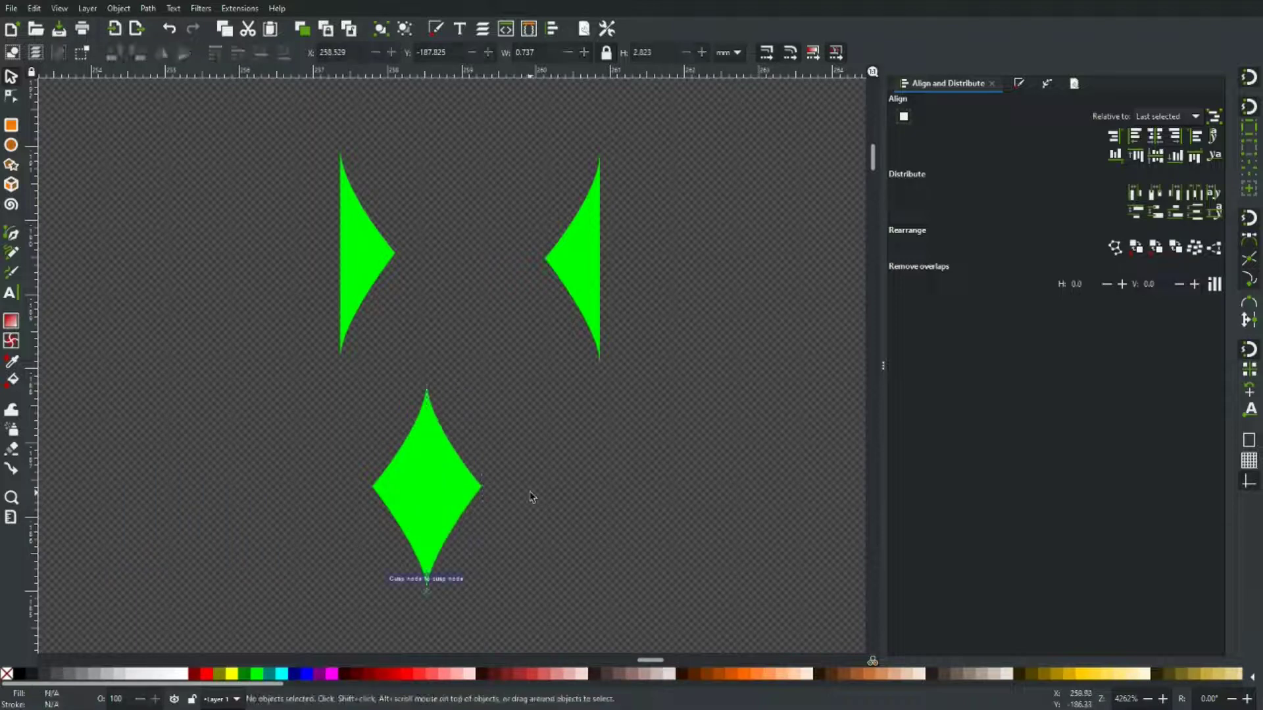
click(399, 483)
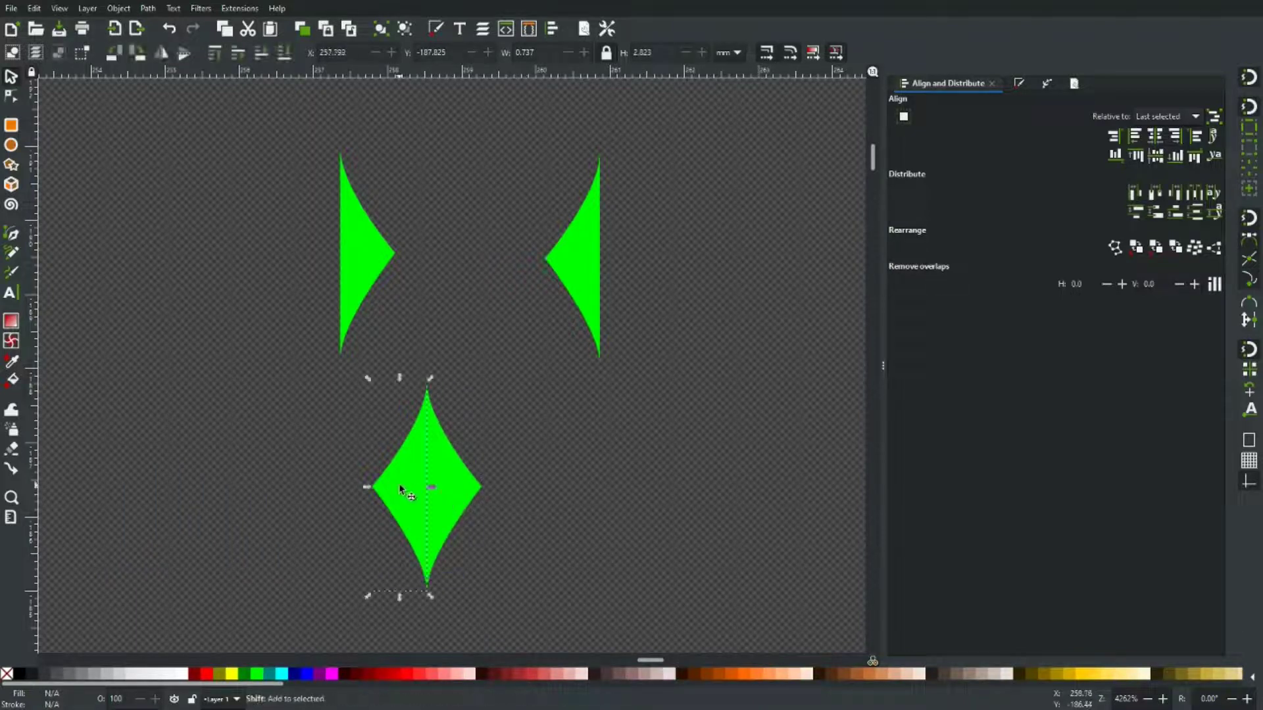
shift+click(444, 483)
click(154, 15)
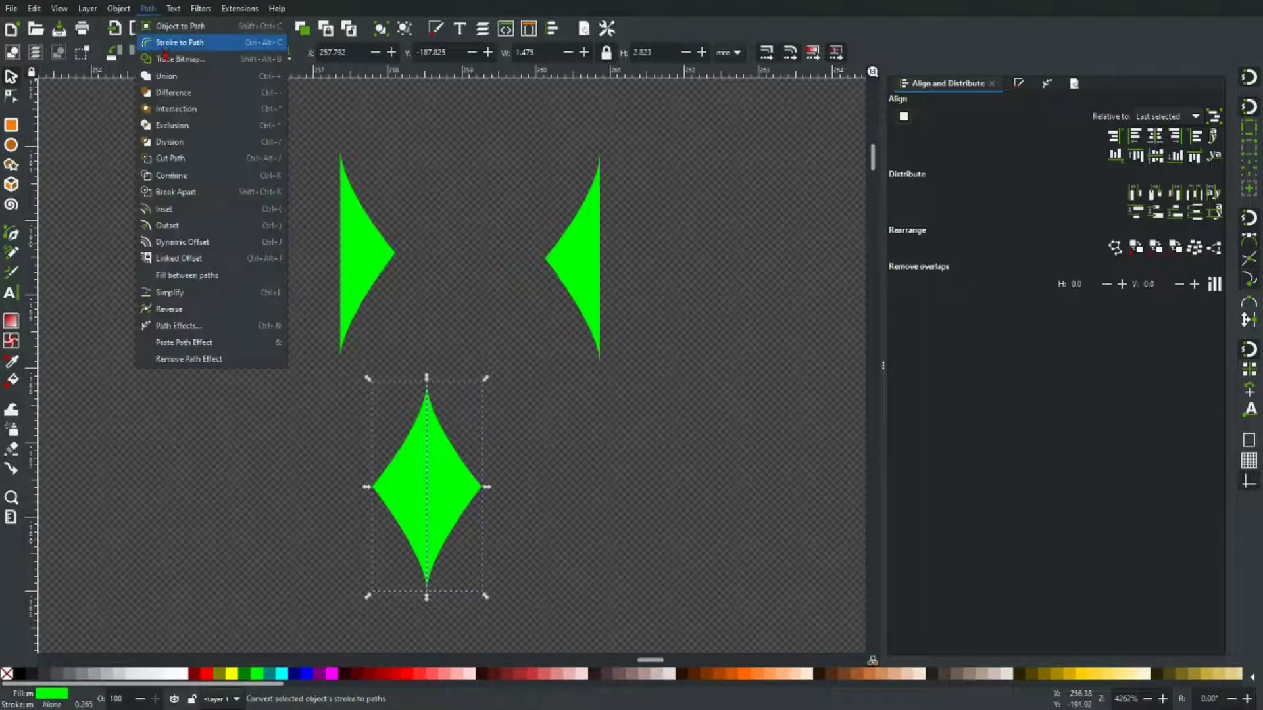
click(172, 78)
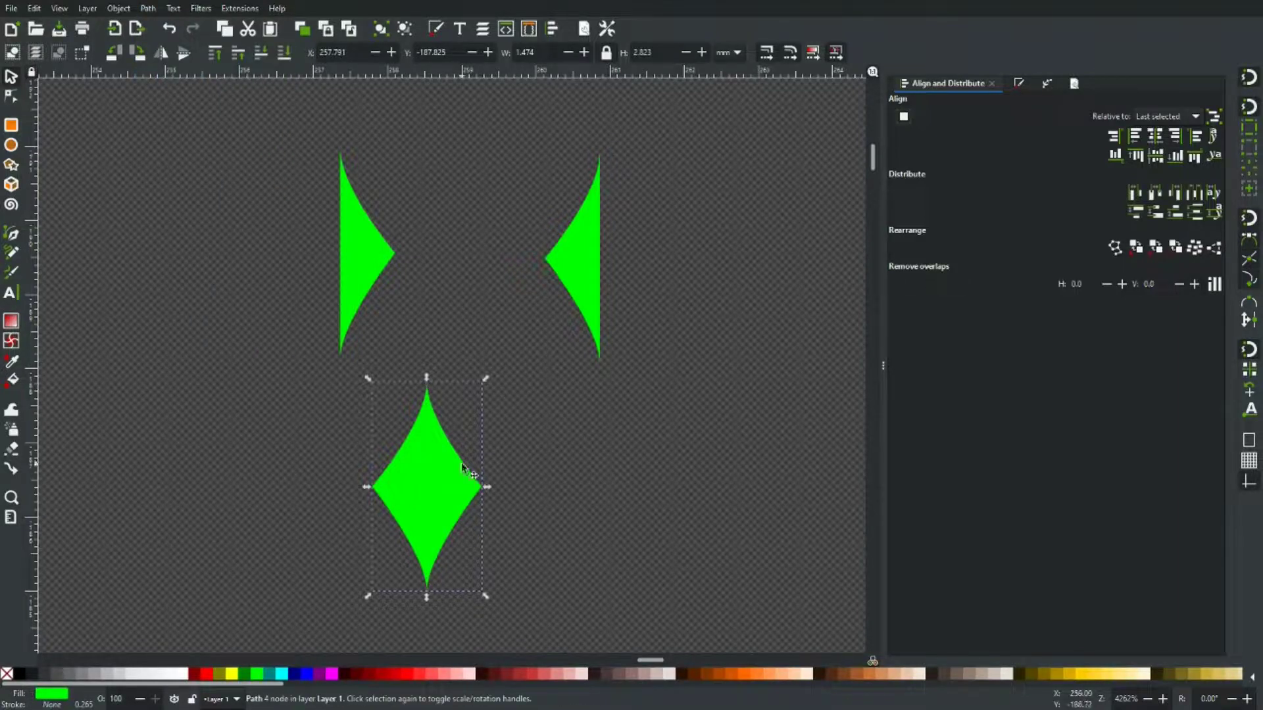
Step: Duplicate the green diamond and place a copy in the T's stripe band
key(ctrl+d)
drag(437, 487, 716, 480)
ctrl+scroll(562, 490, down, 4)
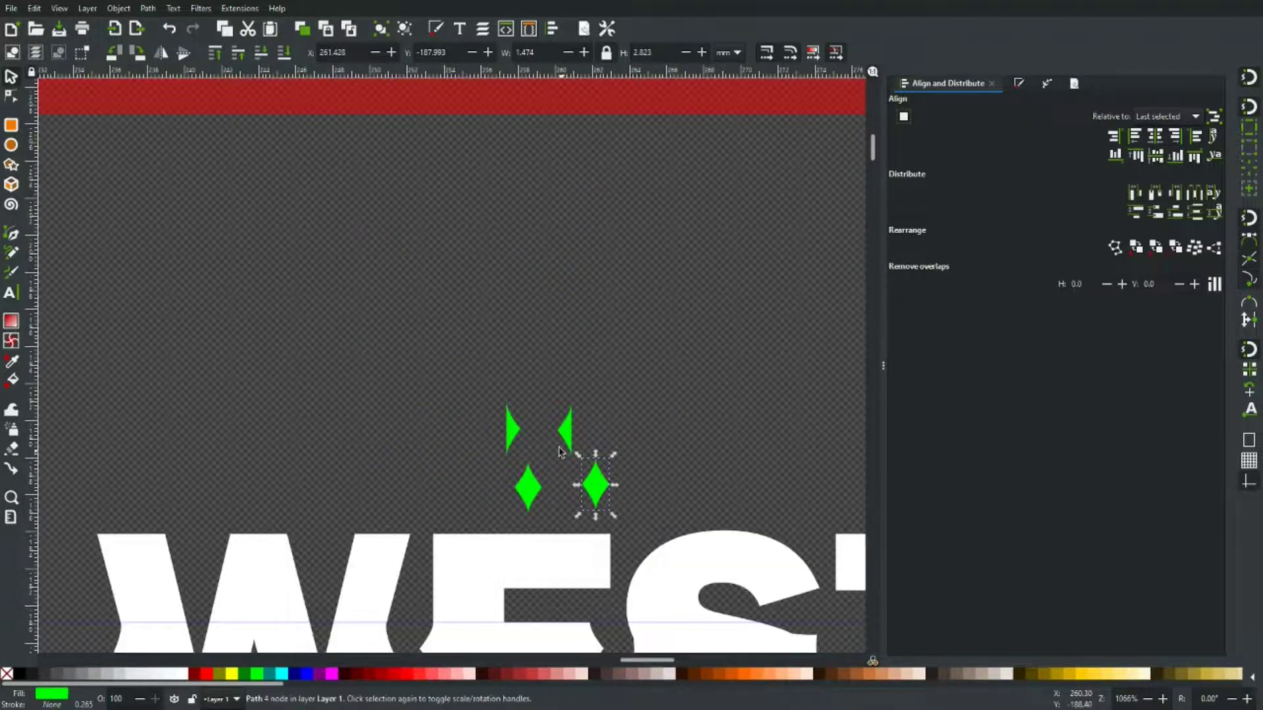
scroll(563, 490, down, 6)
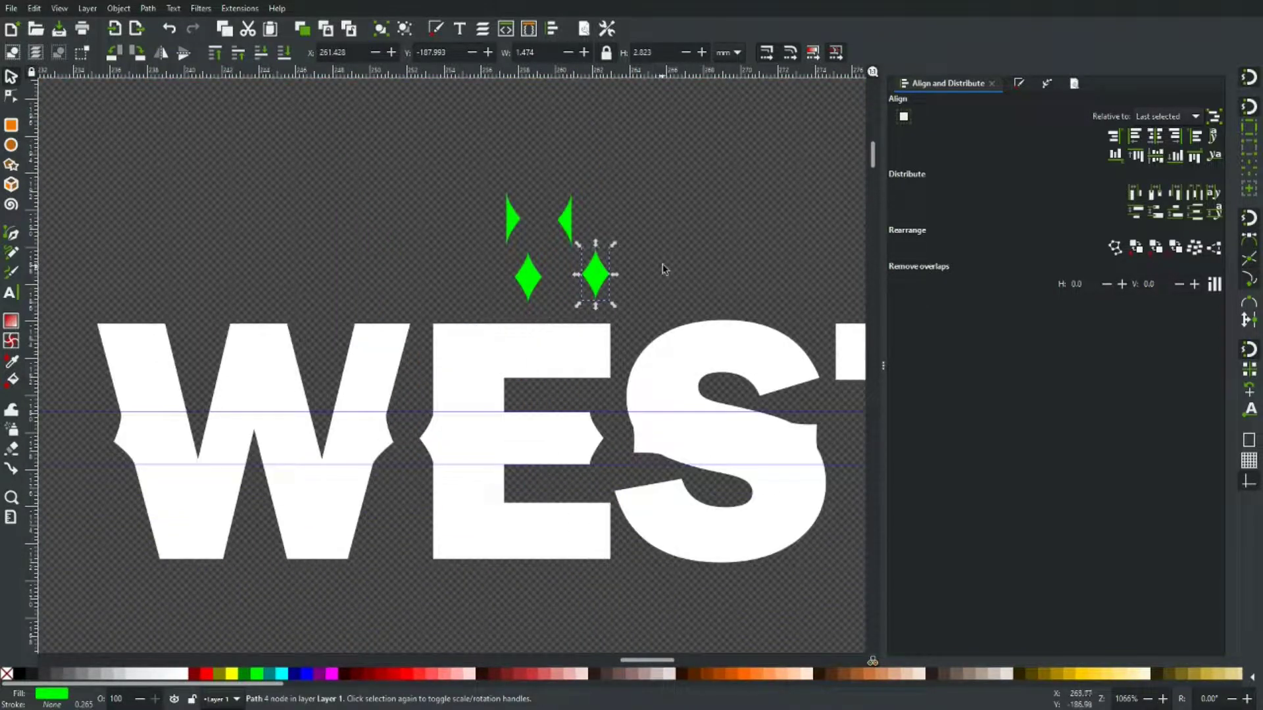
drag(664, 269, 377, 194)
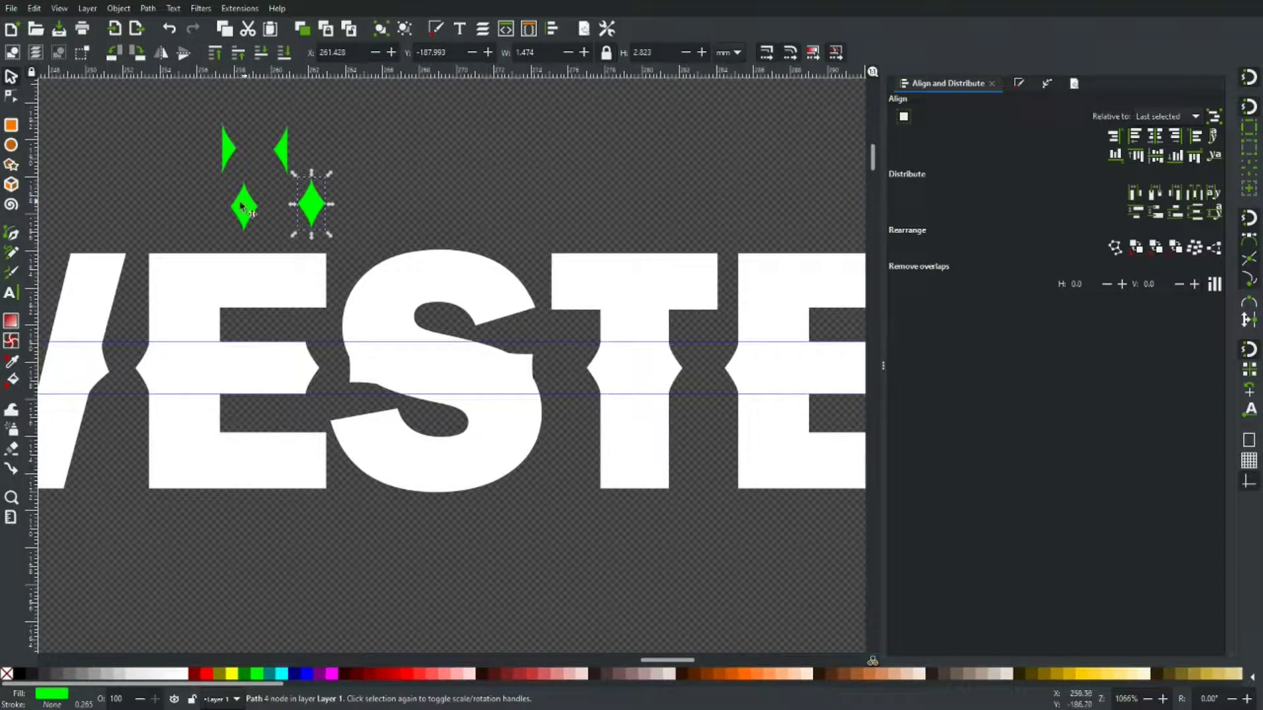
drag(244, 209, 640, 369)
Step: Subtract the diamond from the T with Path > Difference, leaving a diamond hole in its stem
scroll(634, 371, up, 4)
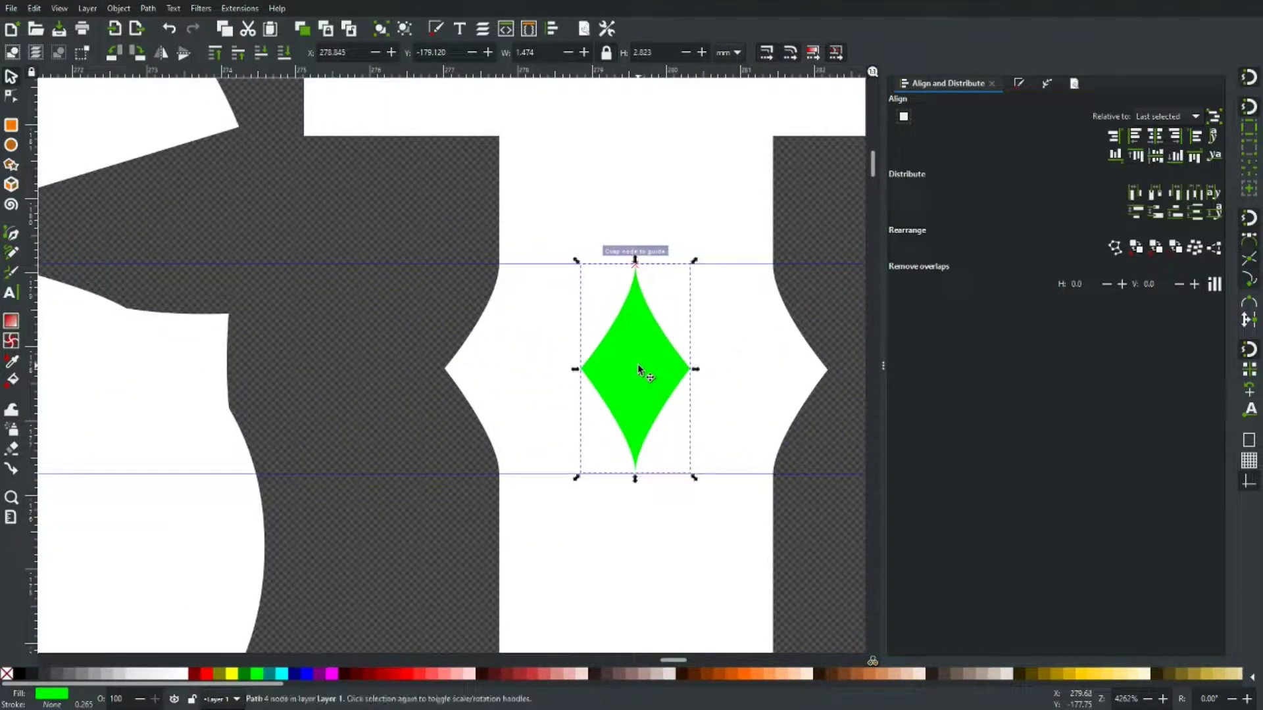
click(11, 97)
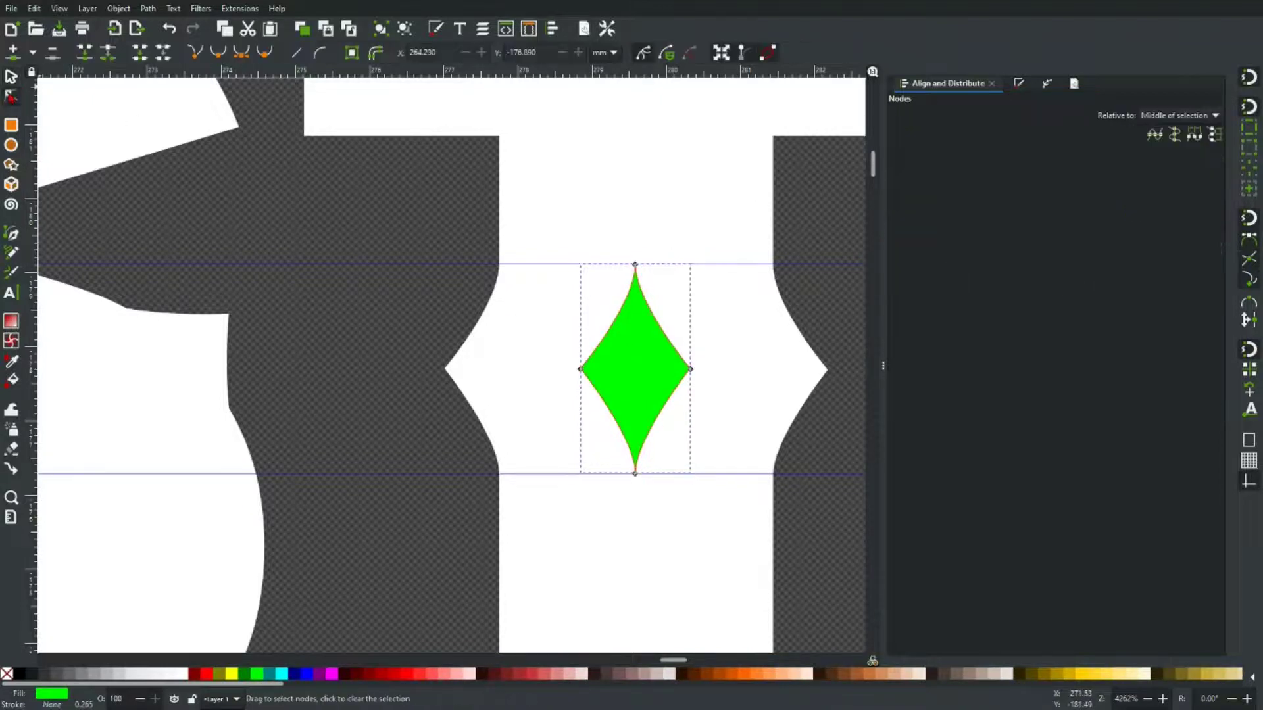
shift+click(526, 363)
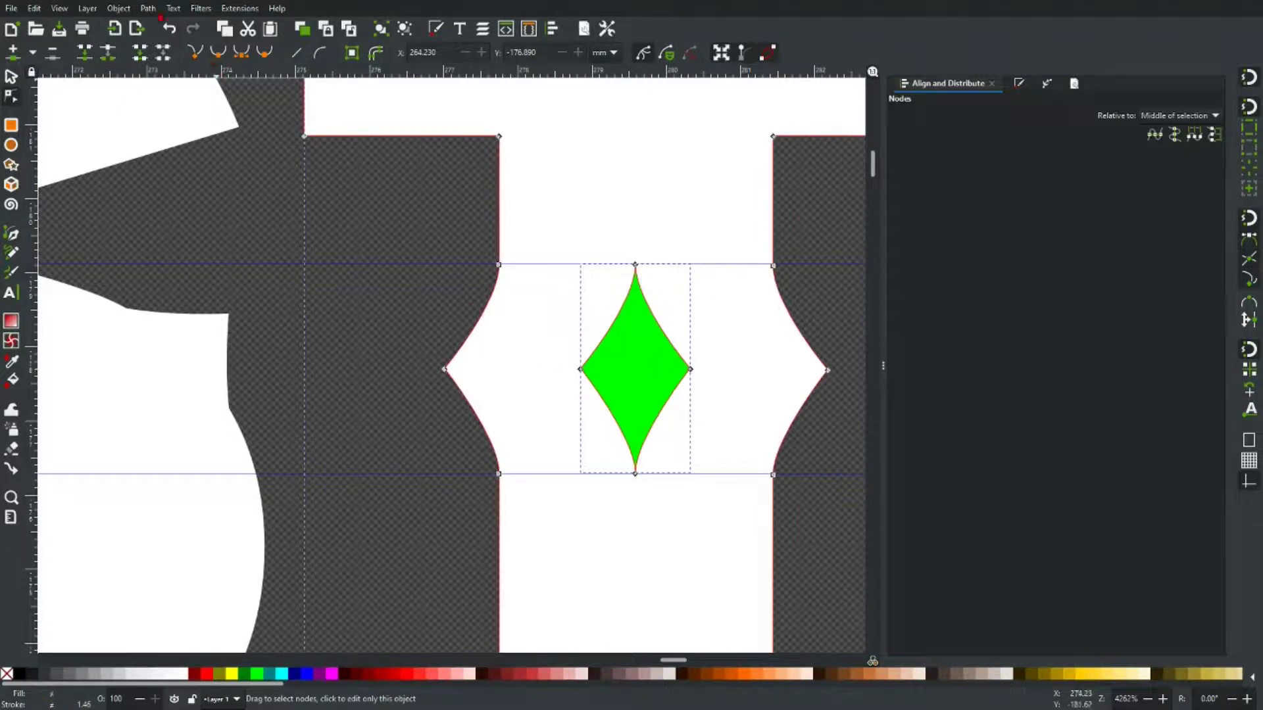
click(148, 8)
click(157, 87)
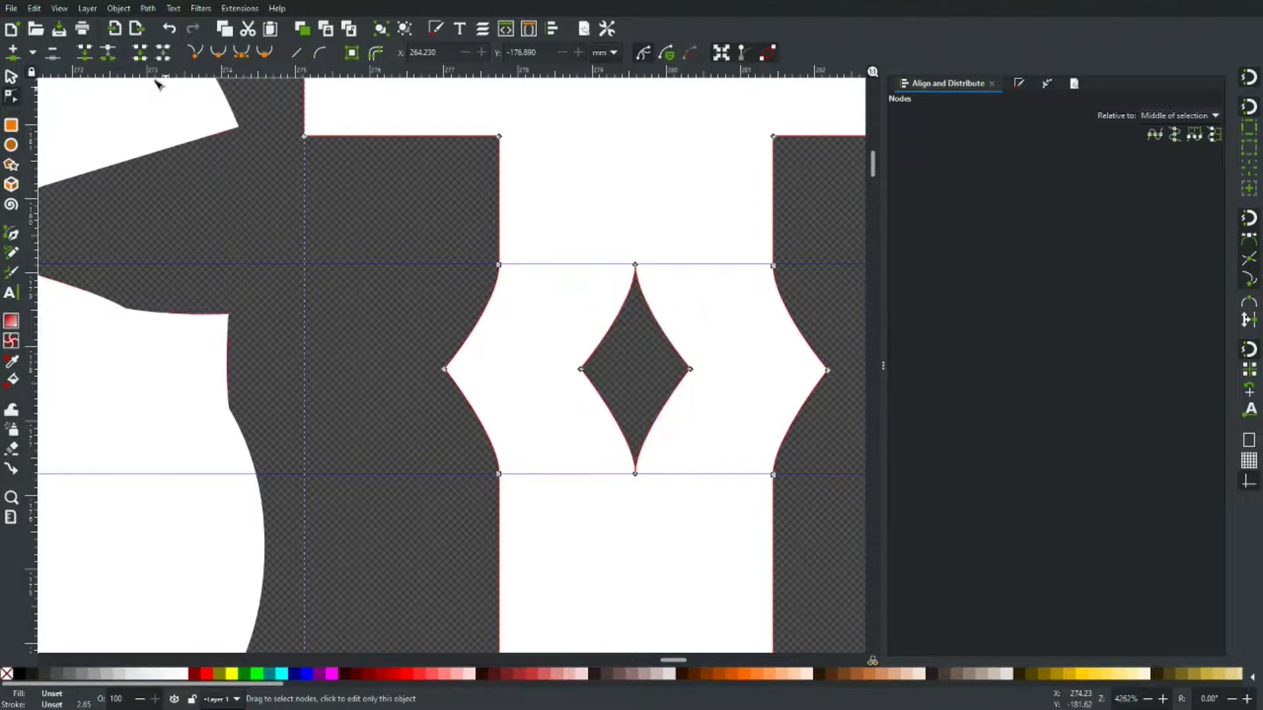
ctrl+scroll(270, 342, down, 2)
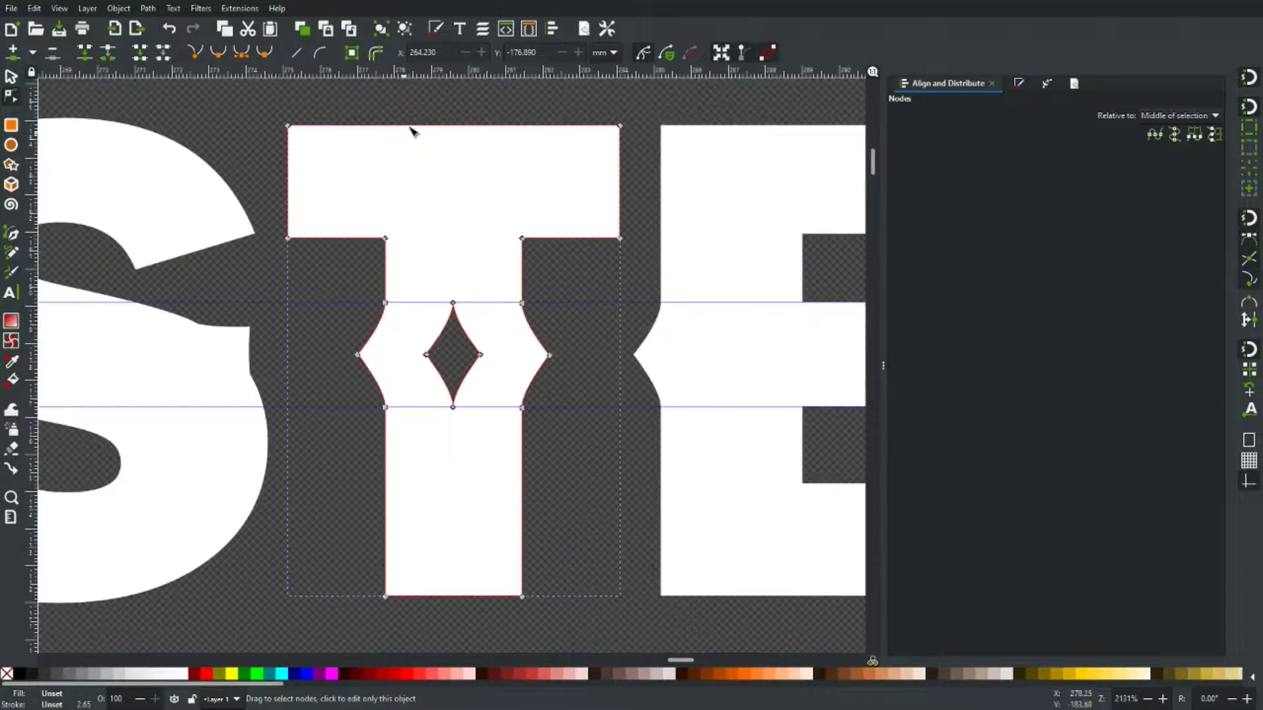
click(424, 112)
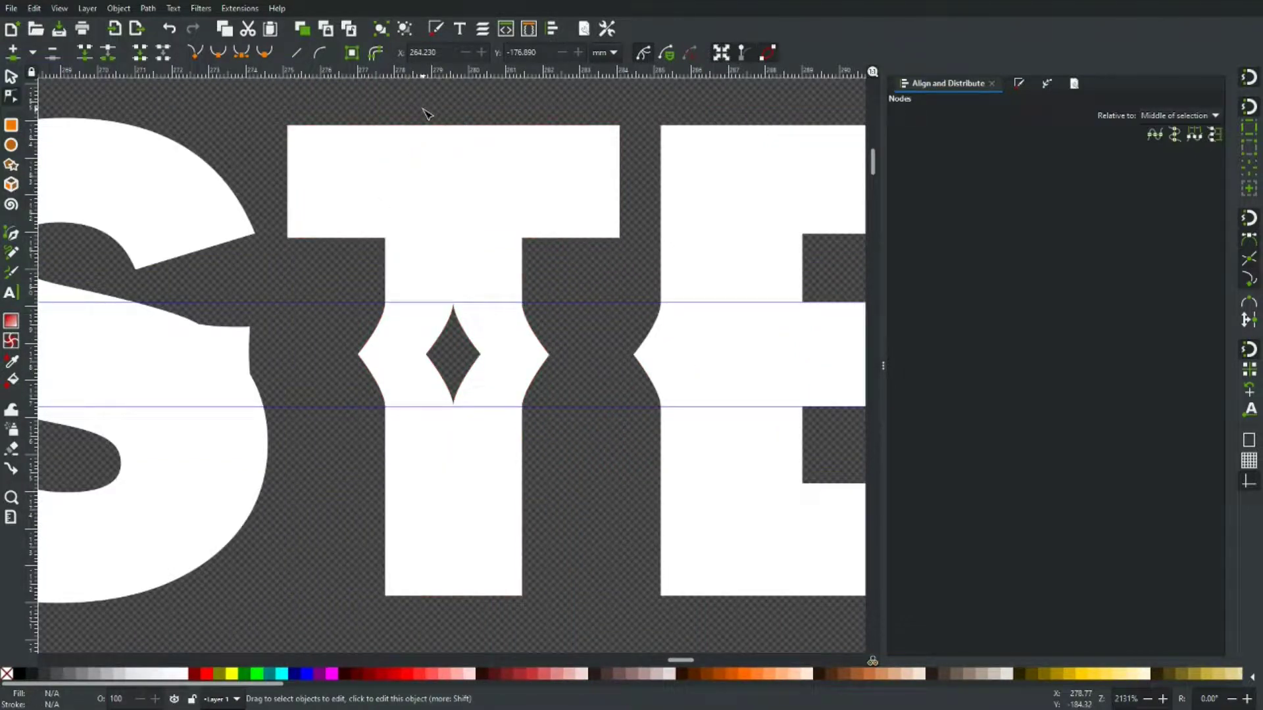